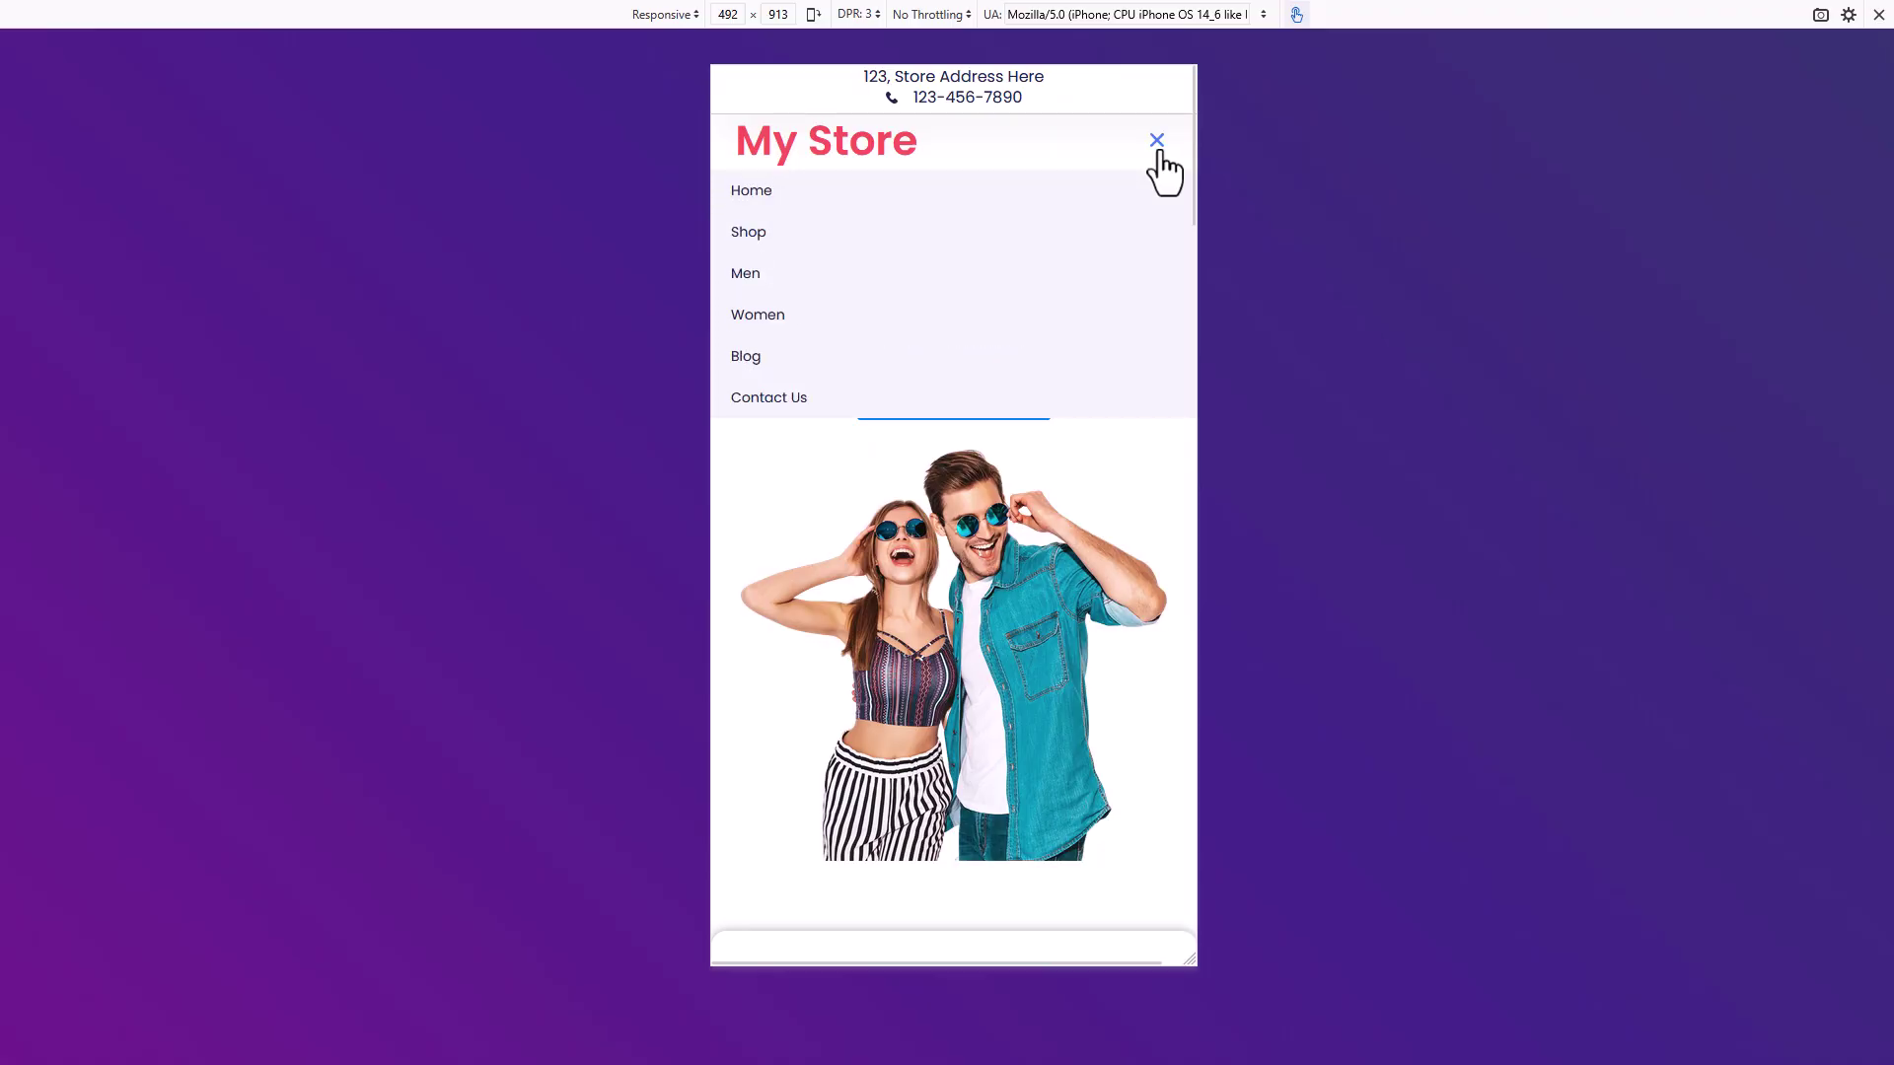
click(1158, 144)
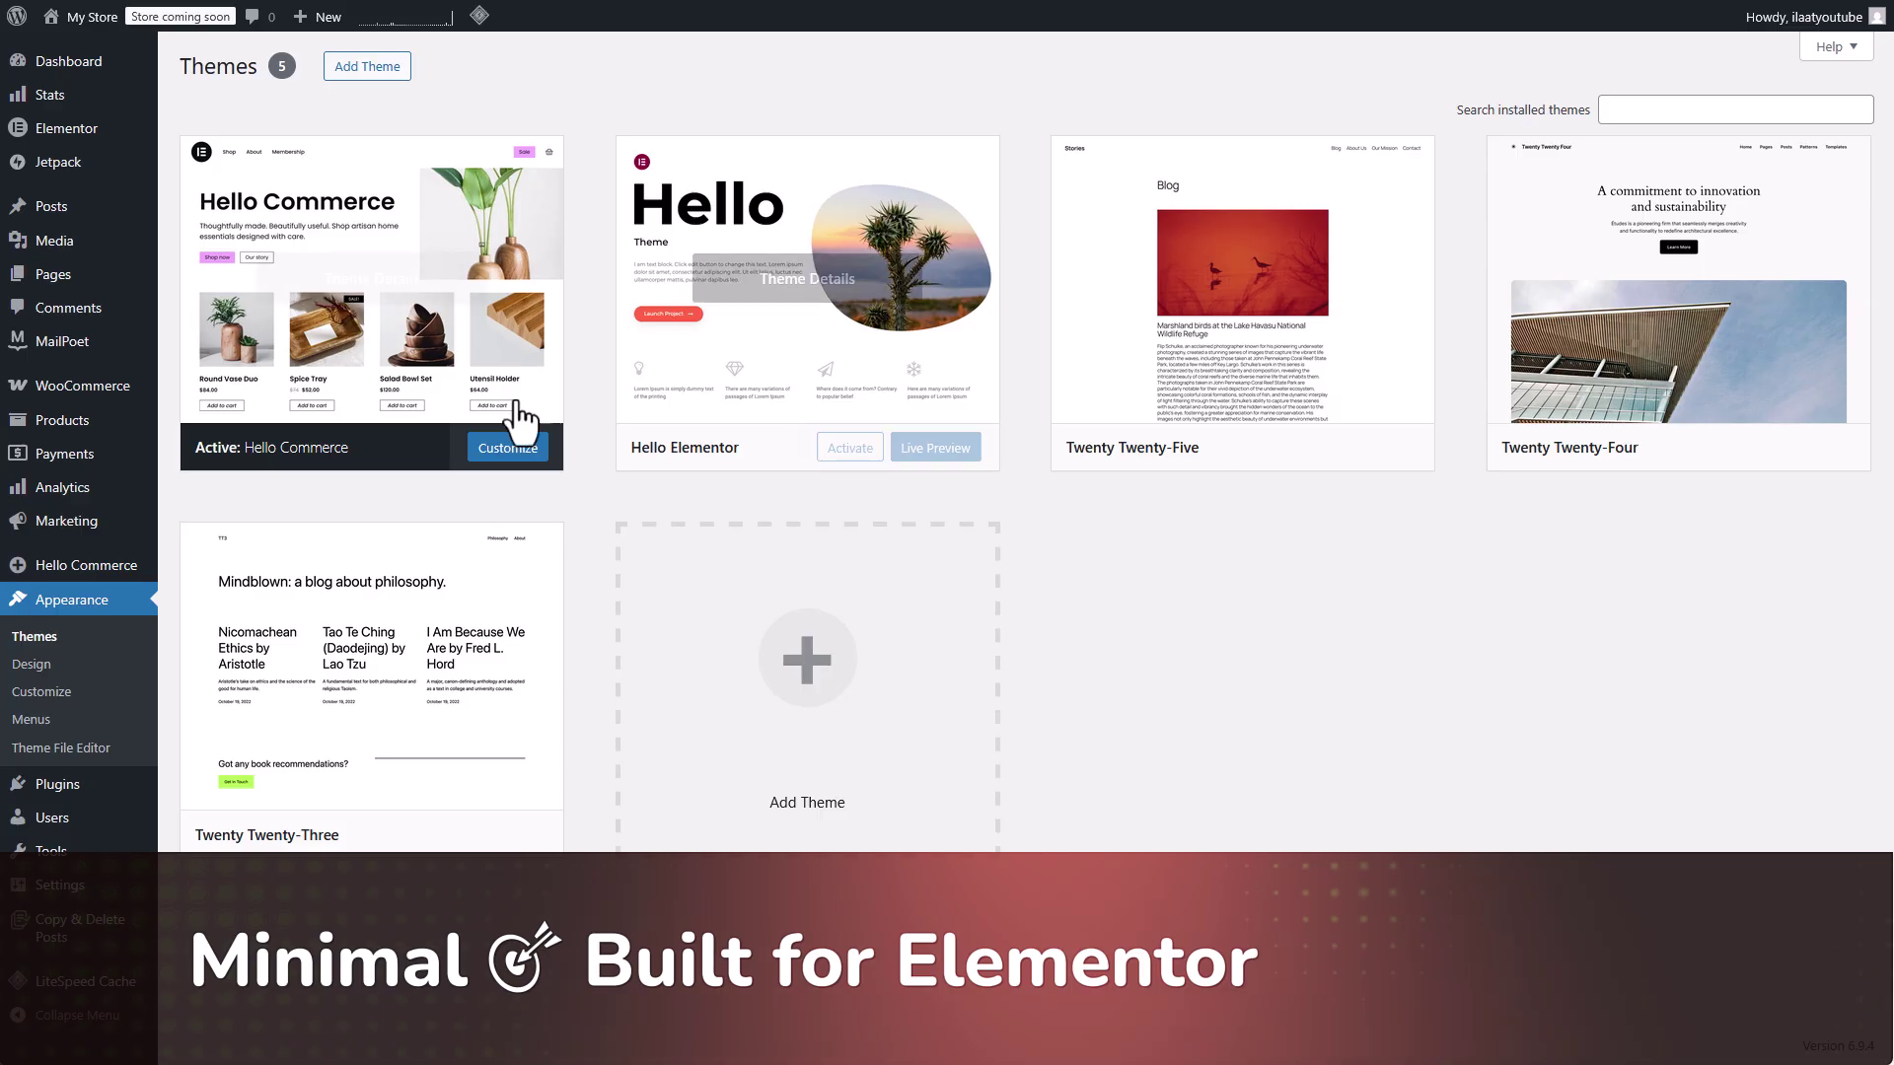
click(380, 284)
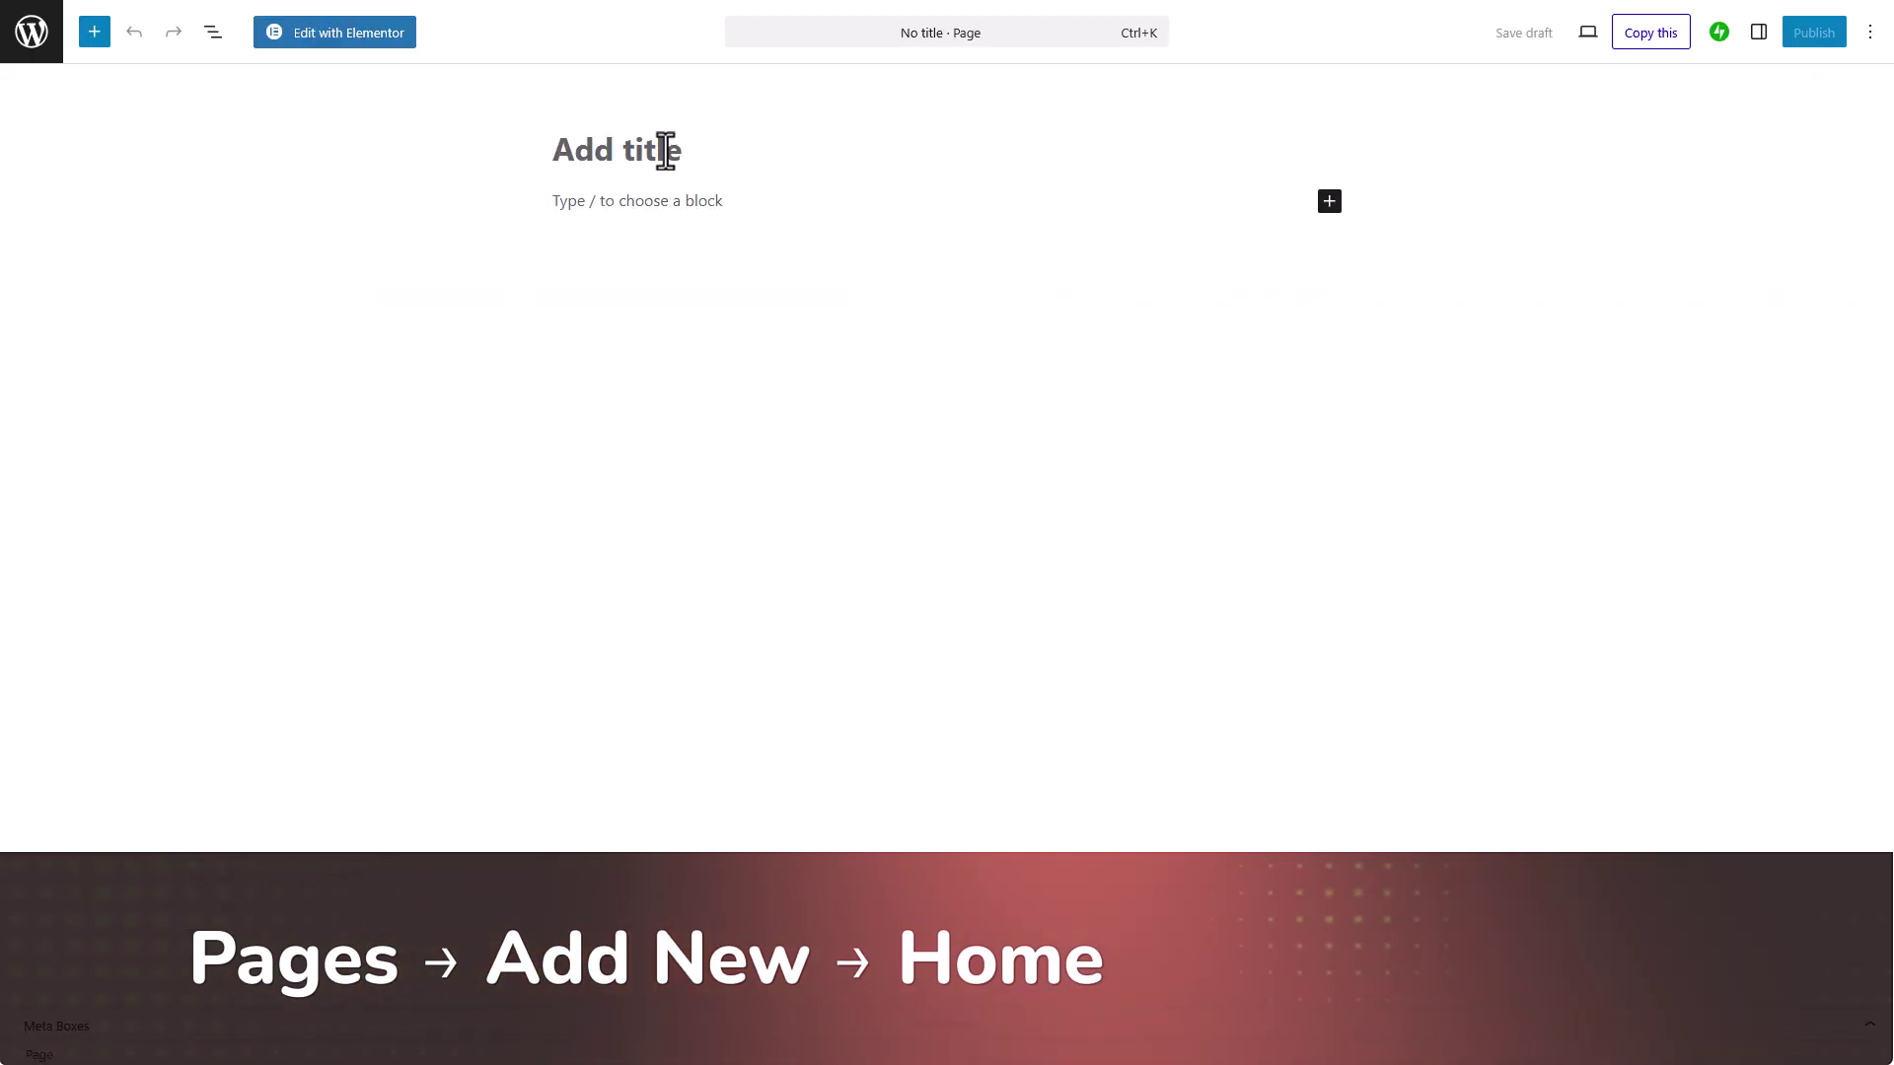
Title the new page "Home" and publish it.
text(Home)
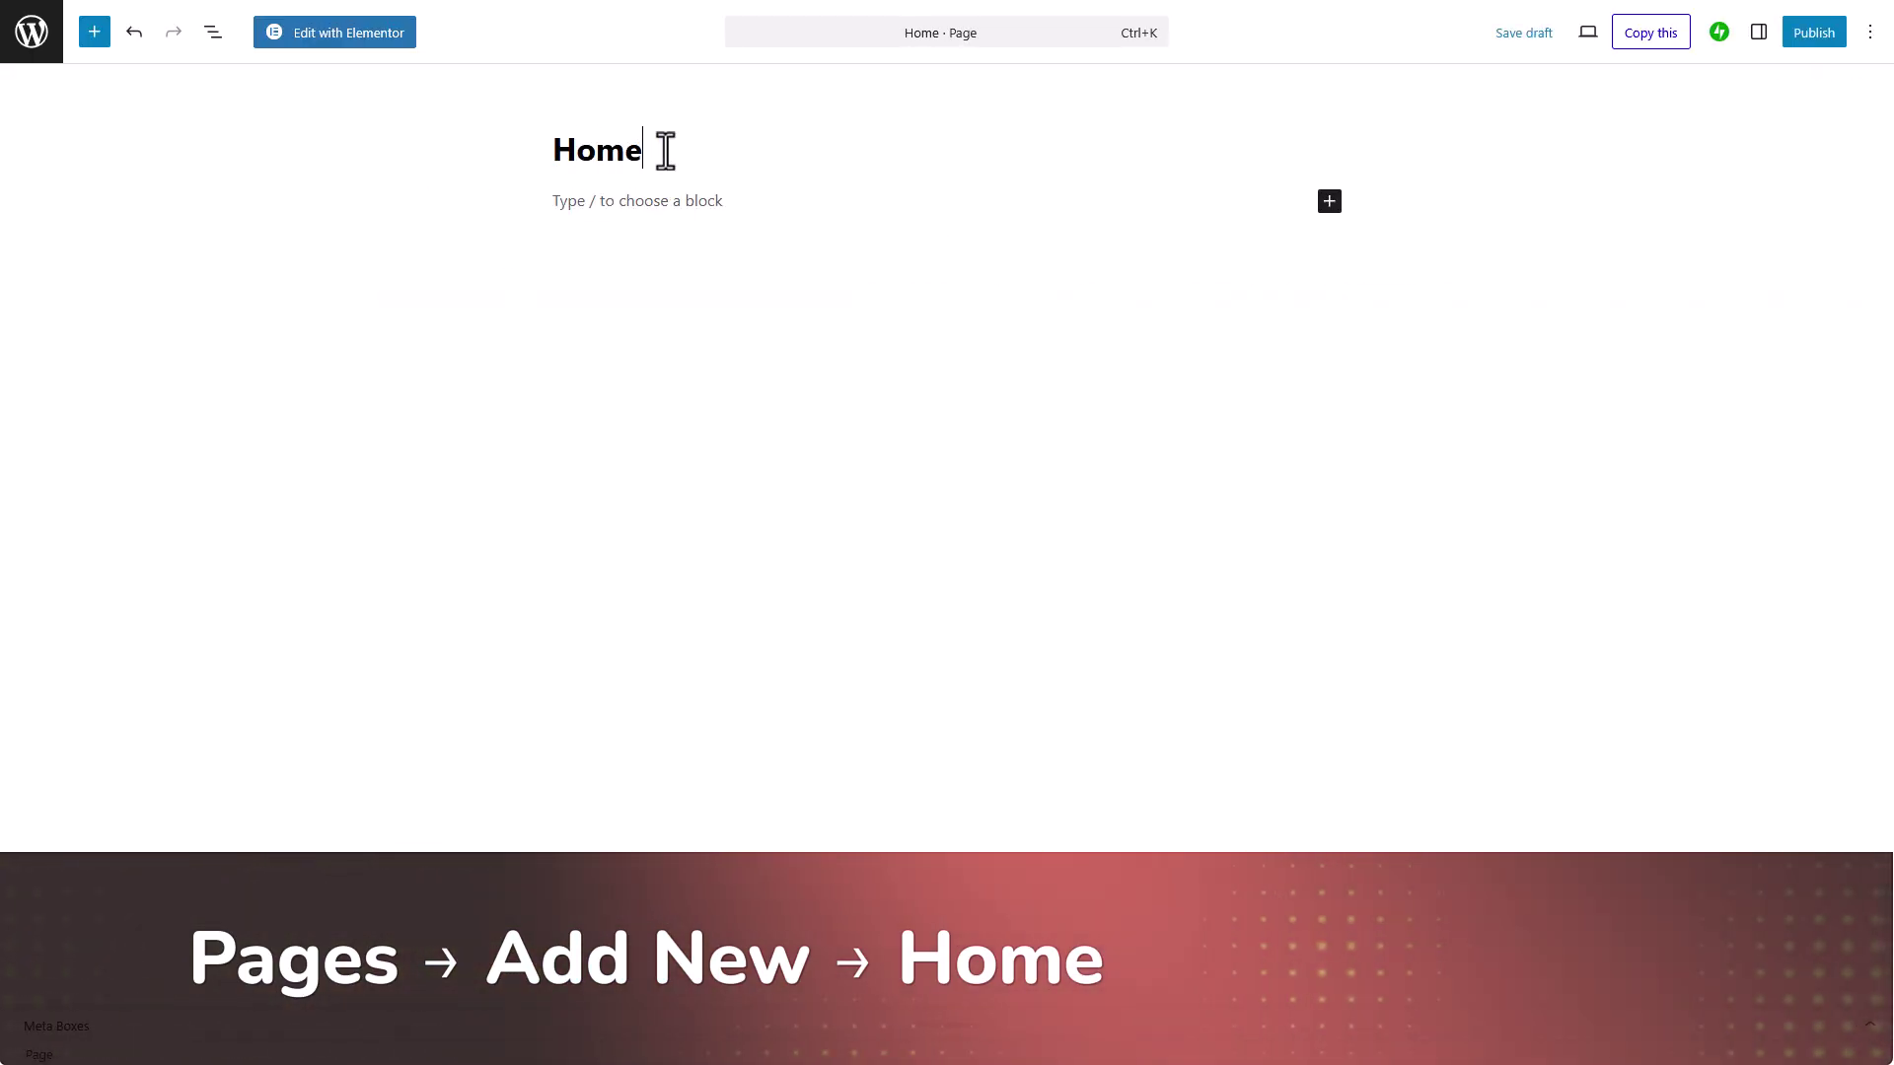
click(1813, 32)
In the Reading settings, make the homepage a static page, with Home as the homepage and Blog as the posts page.
mouse_move(59, 802)
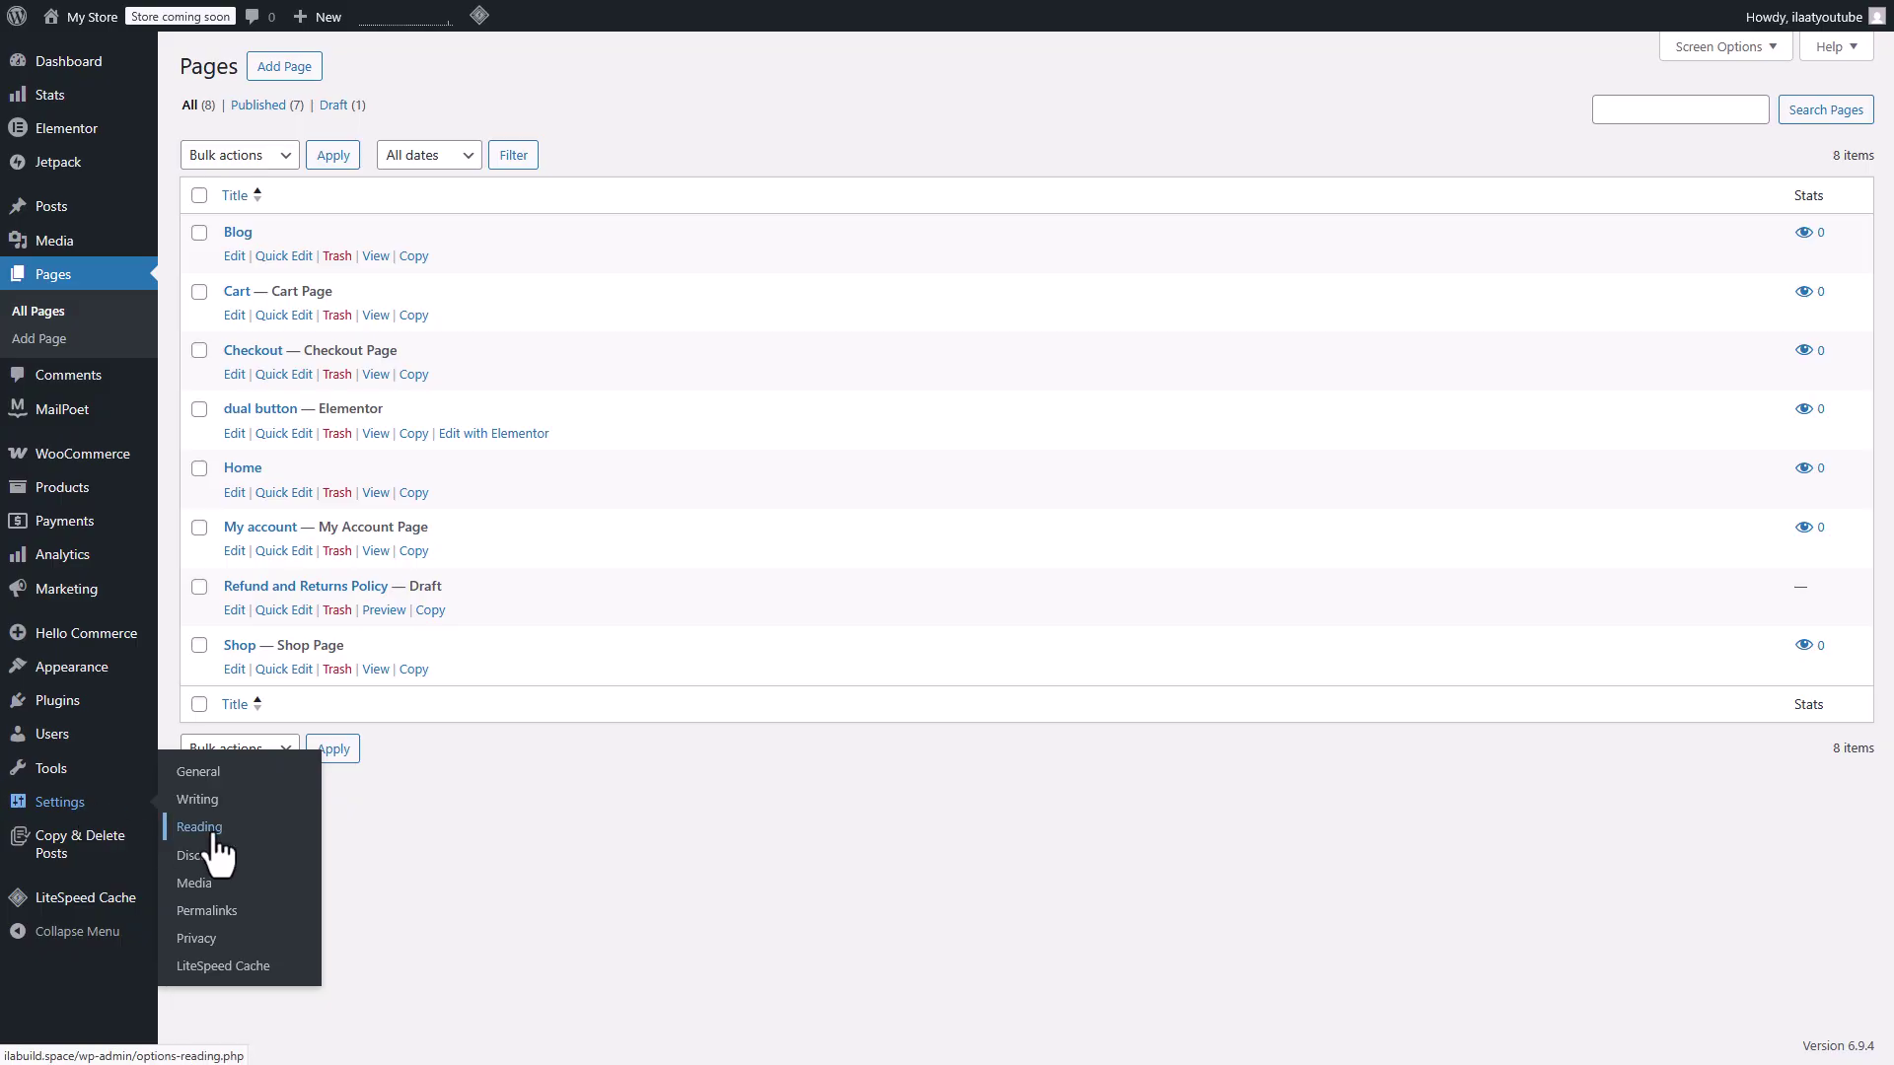
click(203, 828)
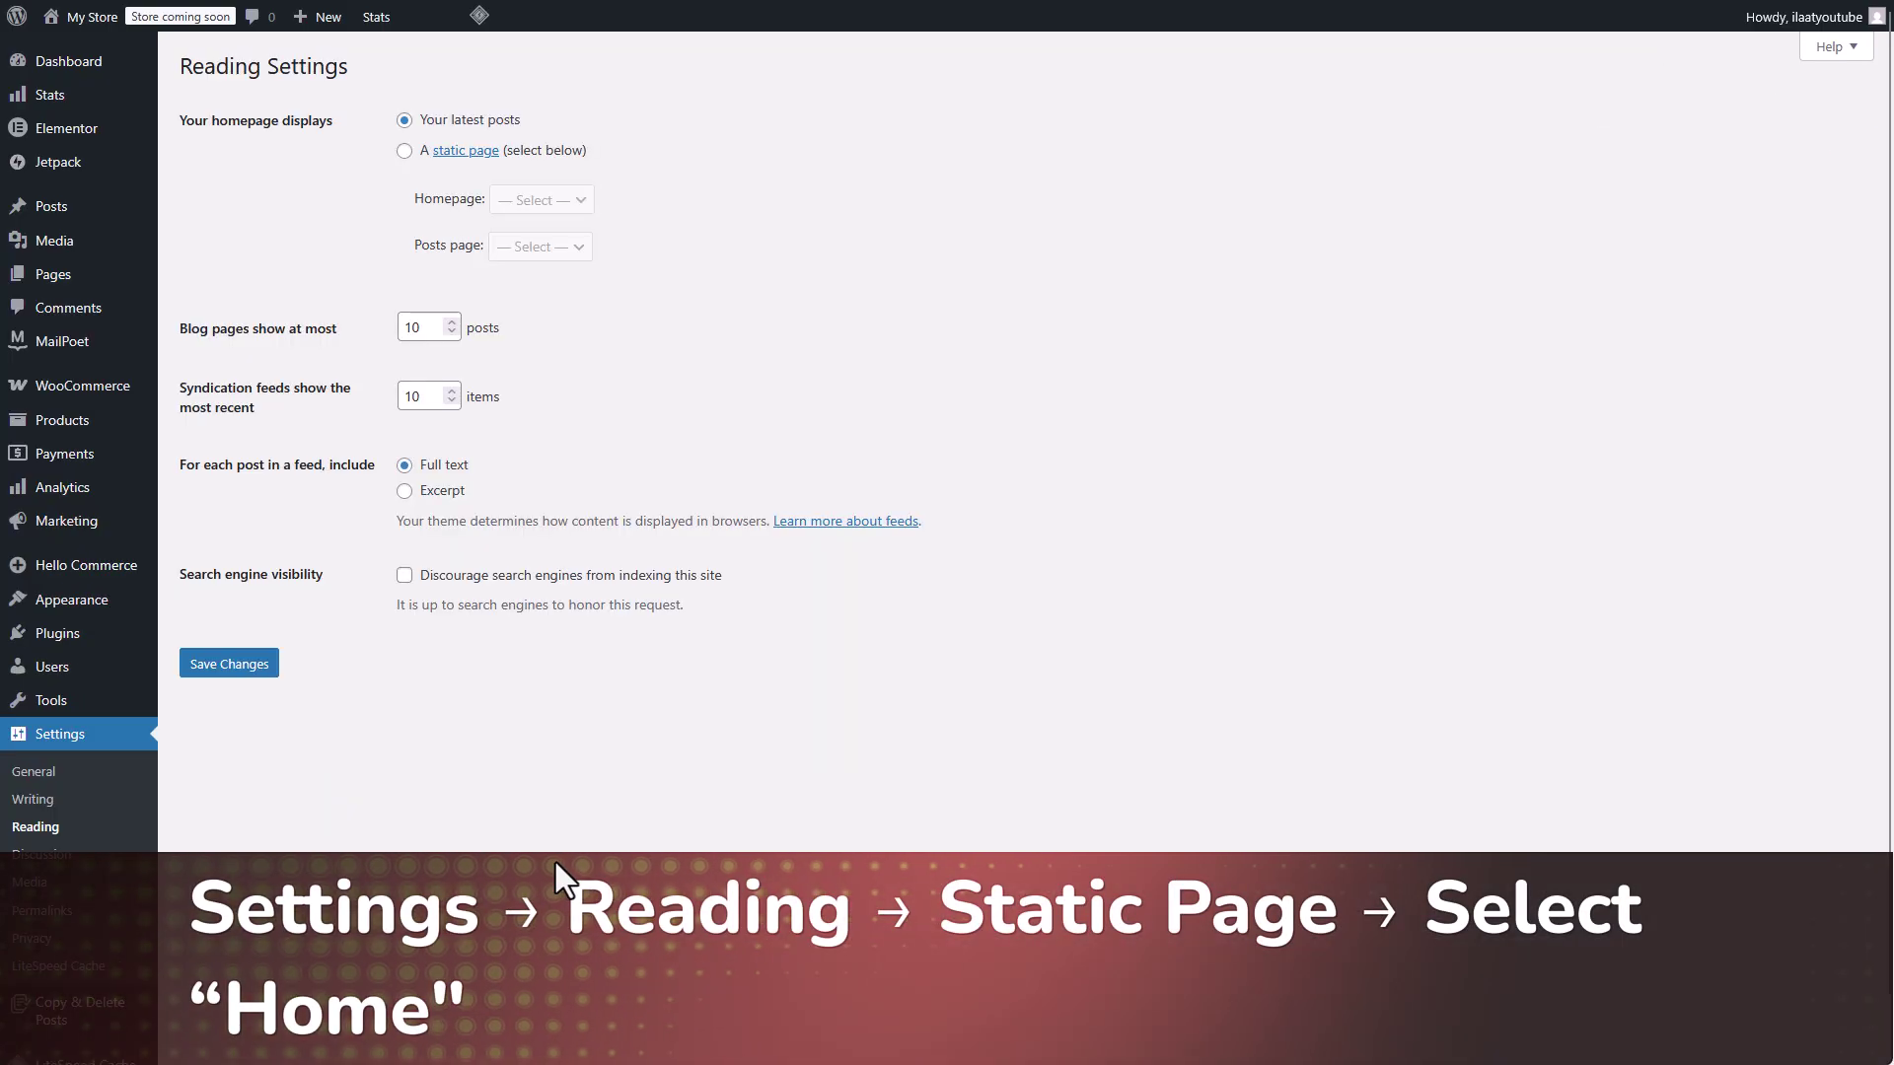
click(405, 151)
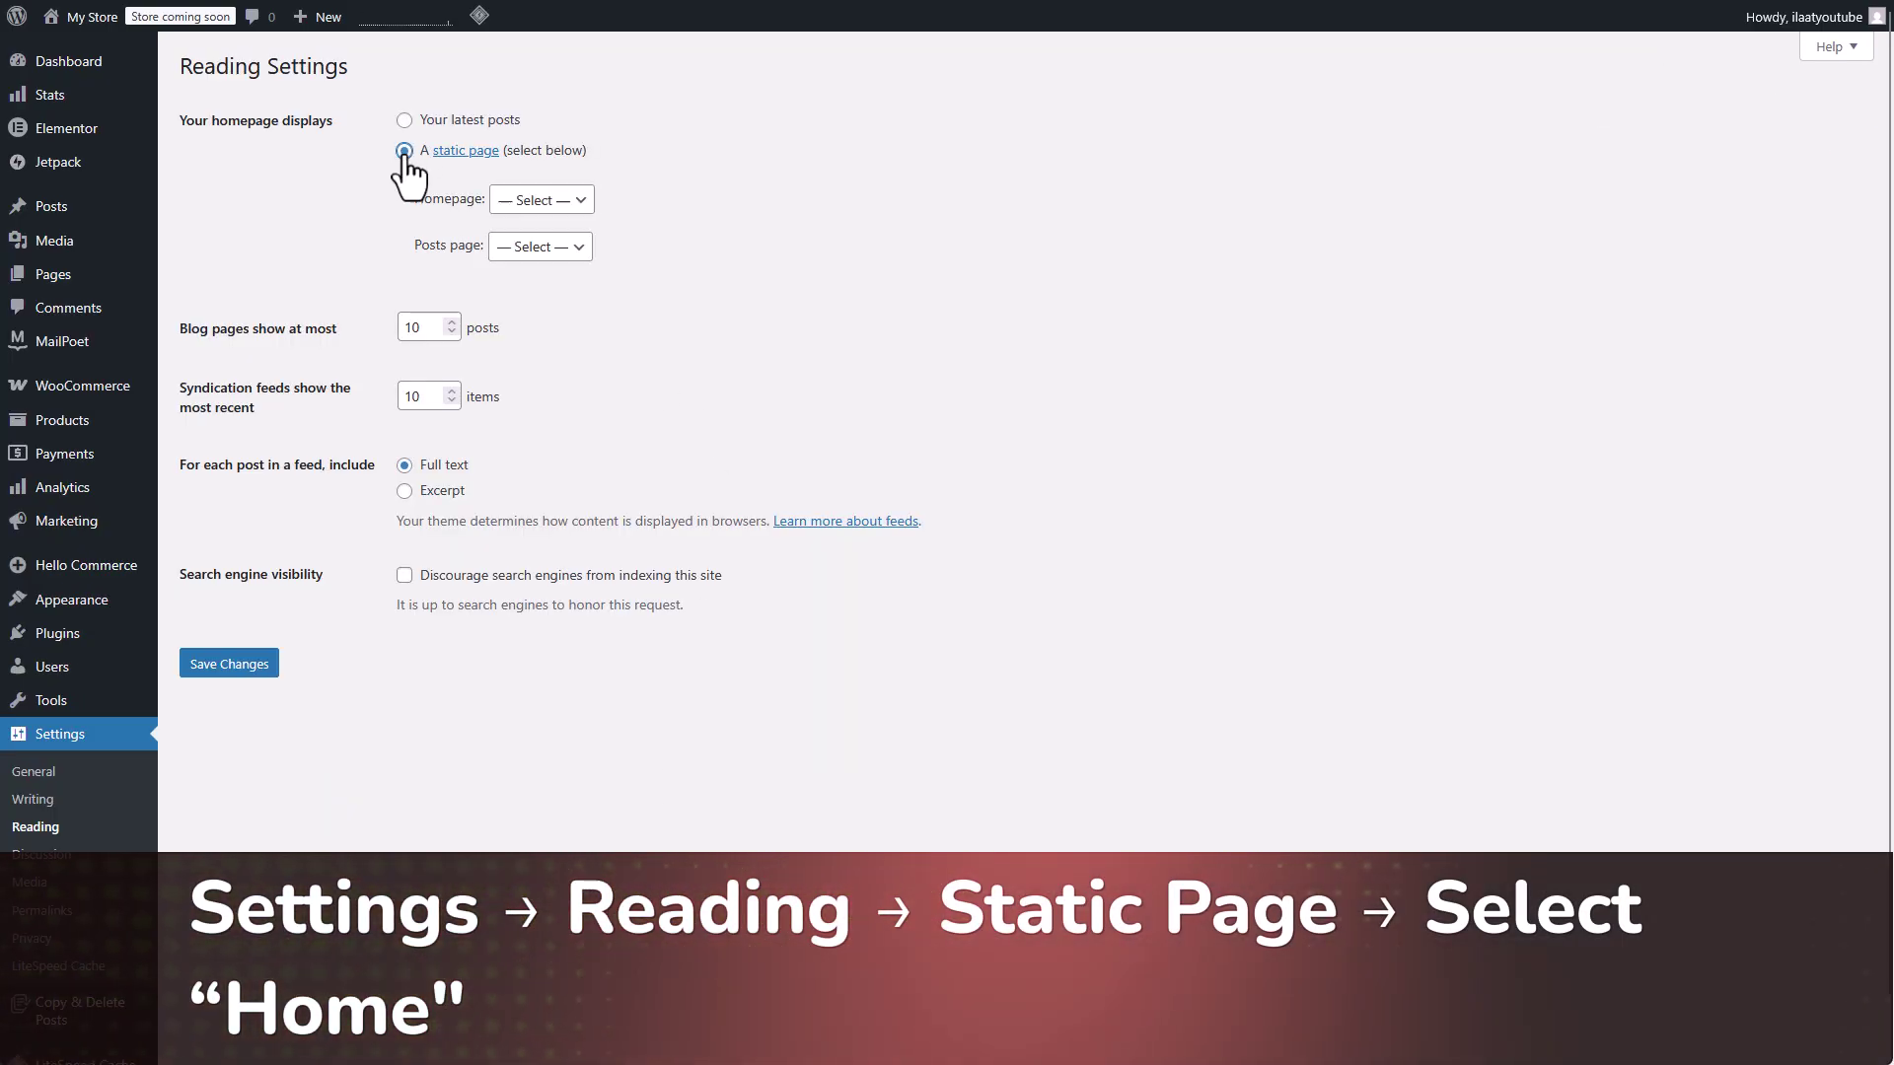
click(541, 202)
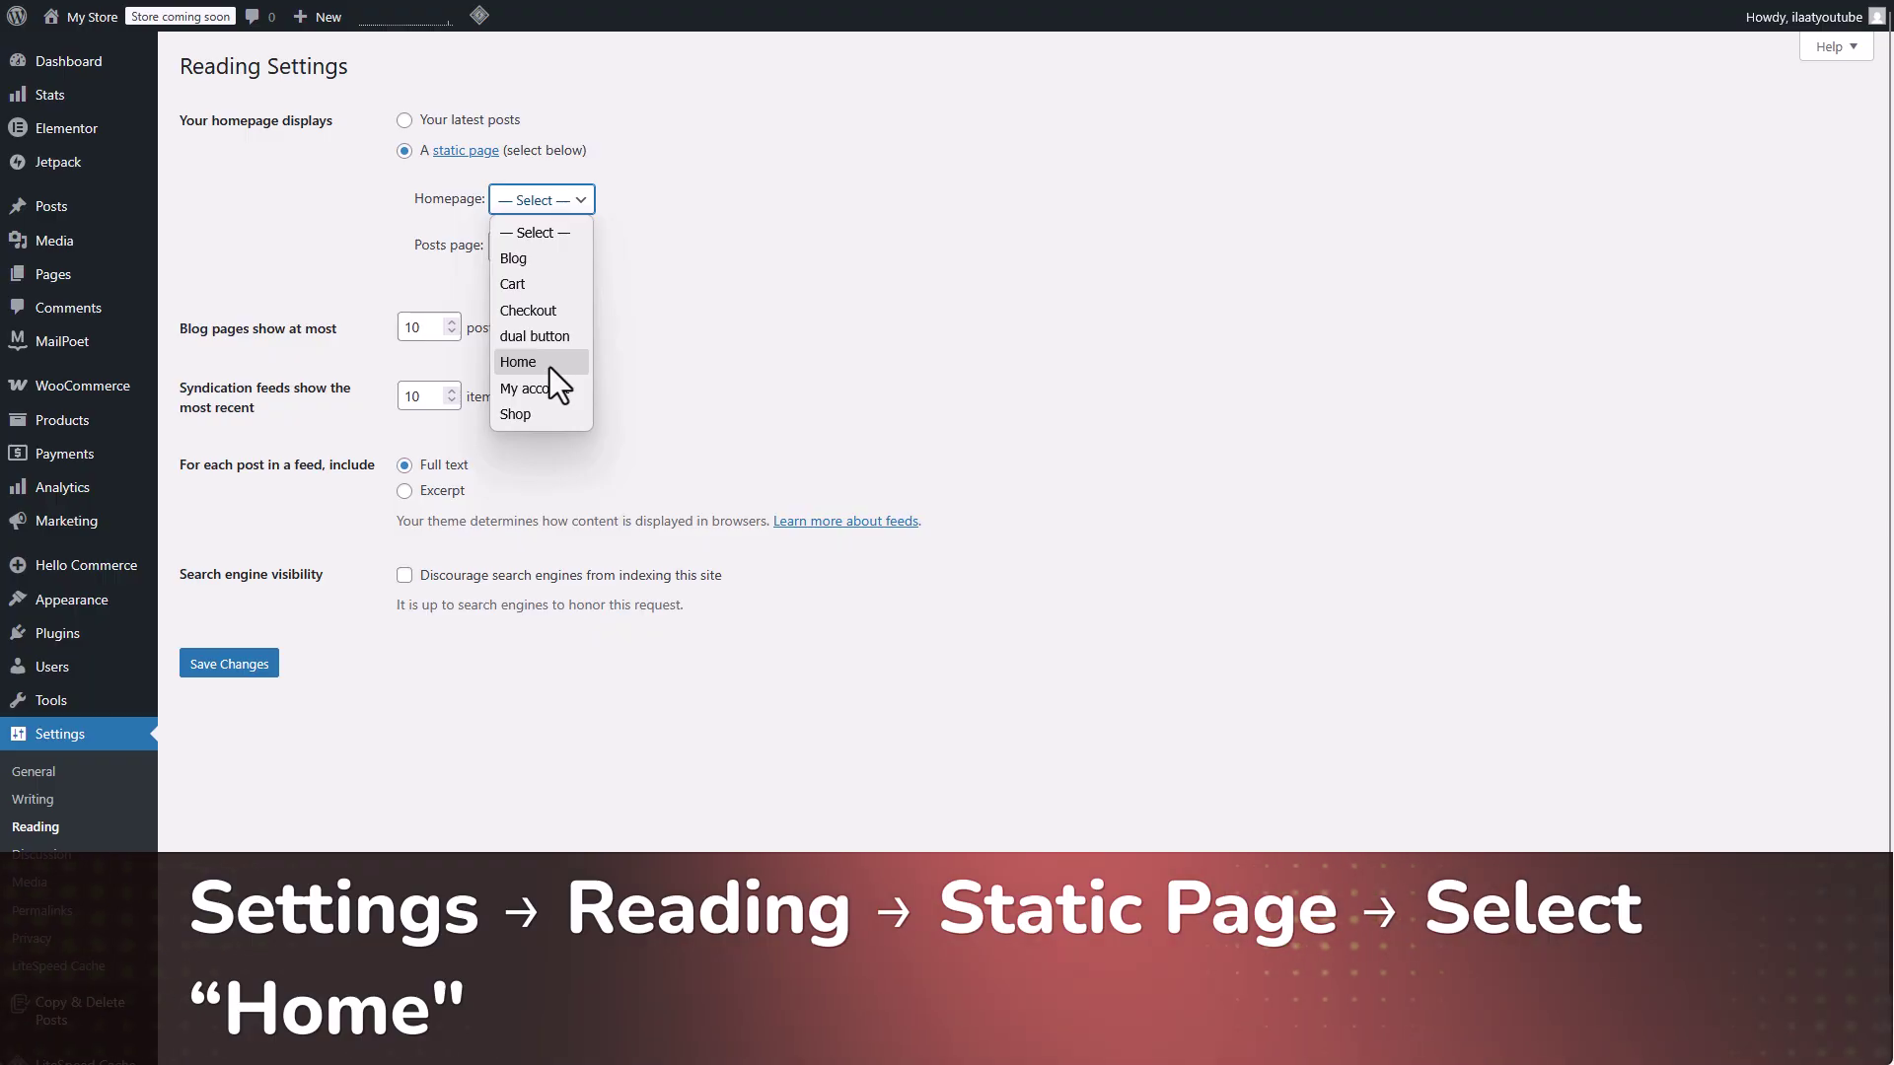
click(549, 363)
click(563, 249)
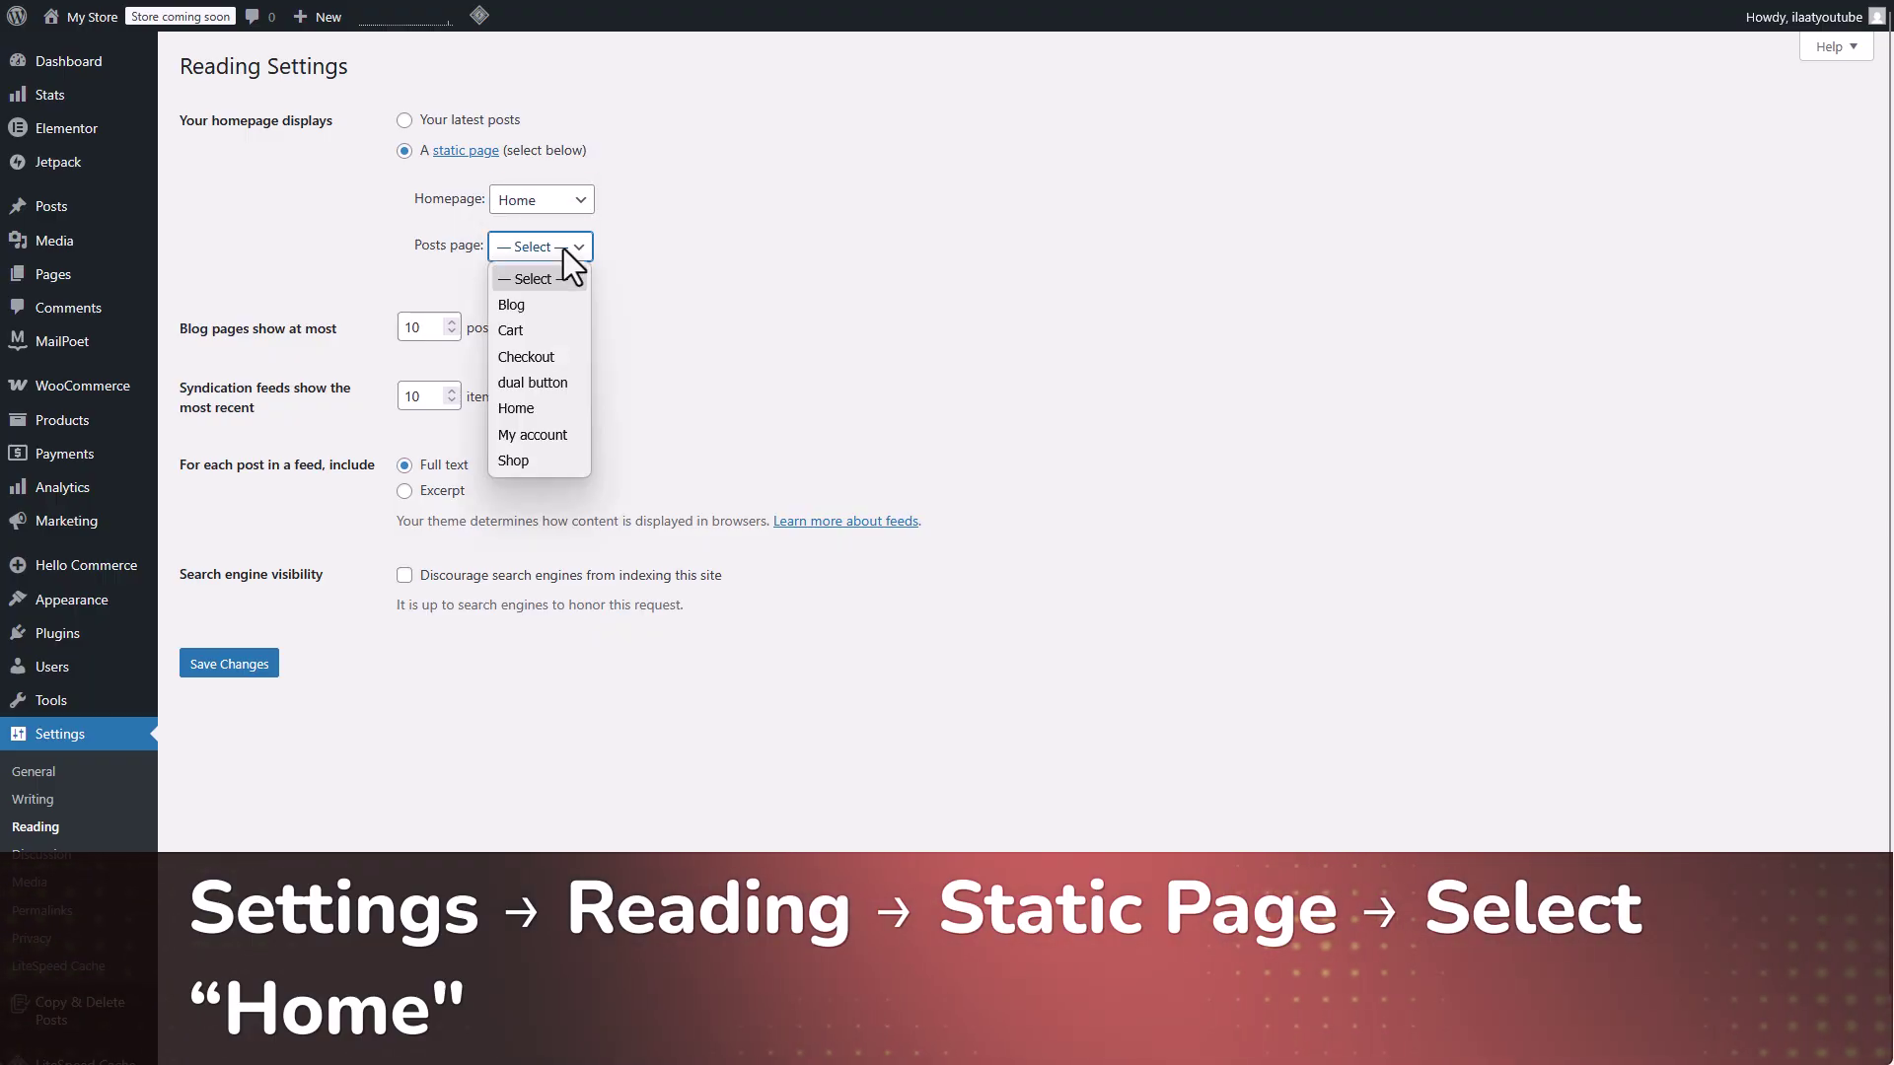
click(521, 307)
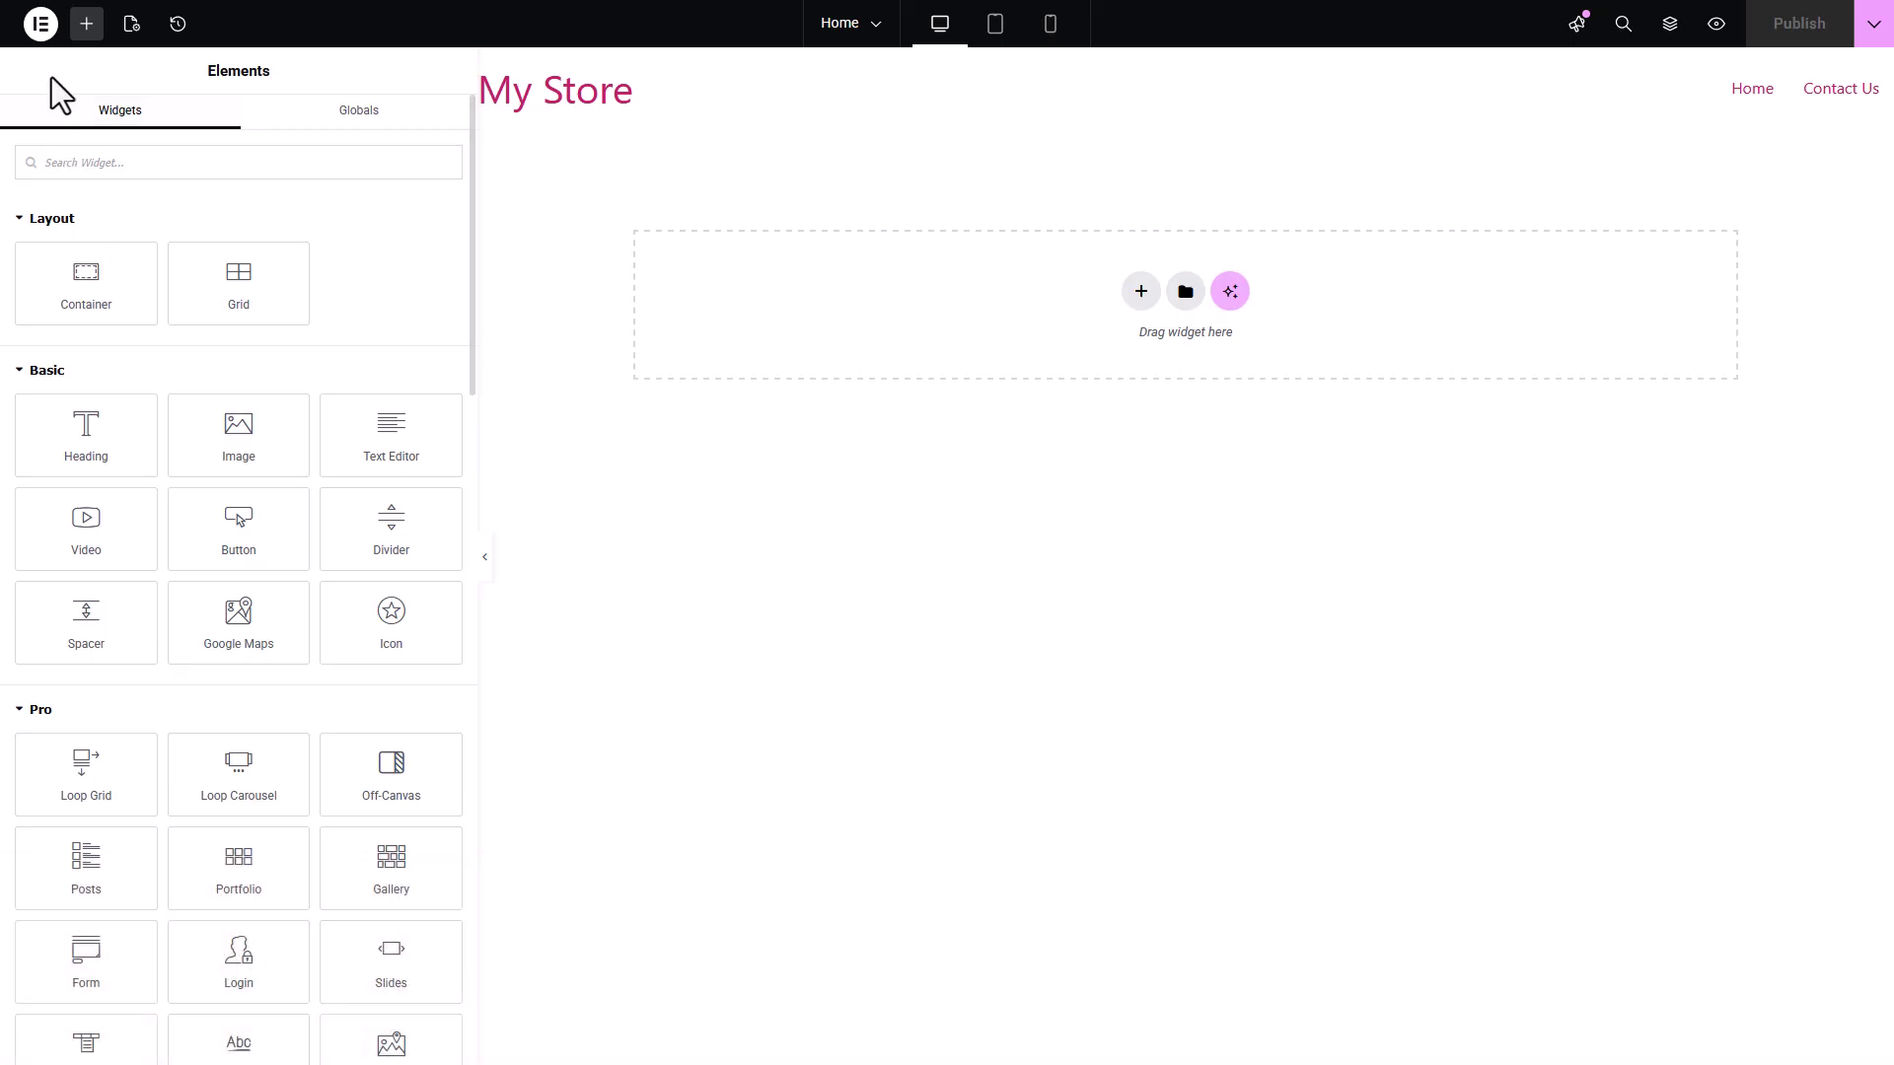
Open the site settings in the Elementor editor for the Home page.
click(41, 23)
click(107, 83)
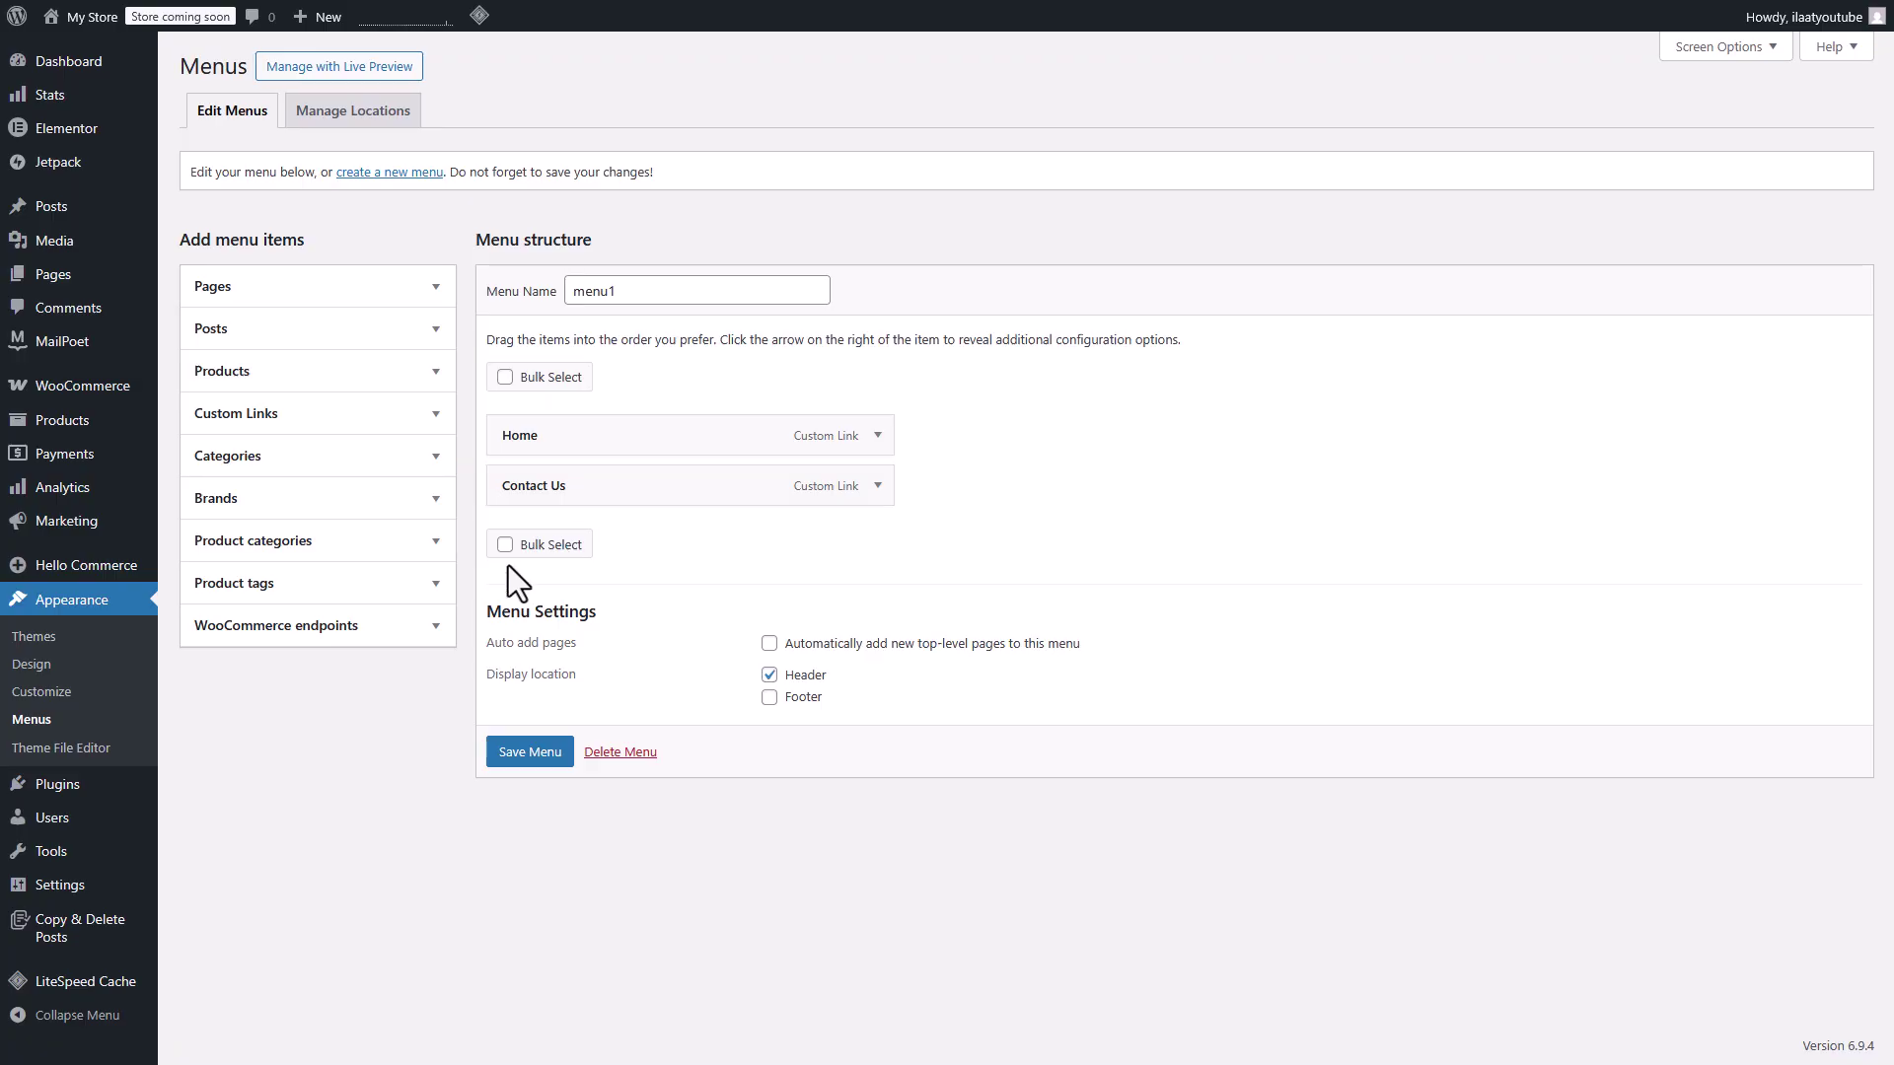
Add the product categories Men and Women to menu1.
click(435, 541)
click(214, 638)
click(214, 663)
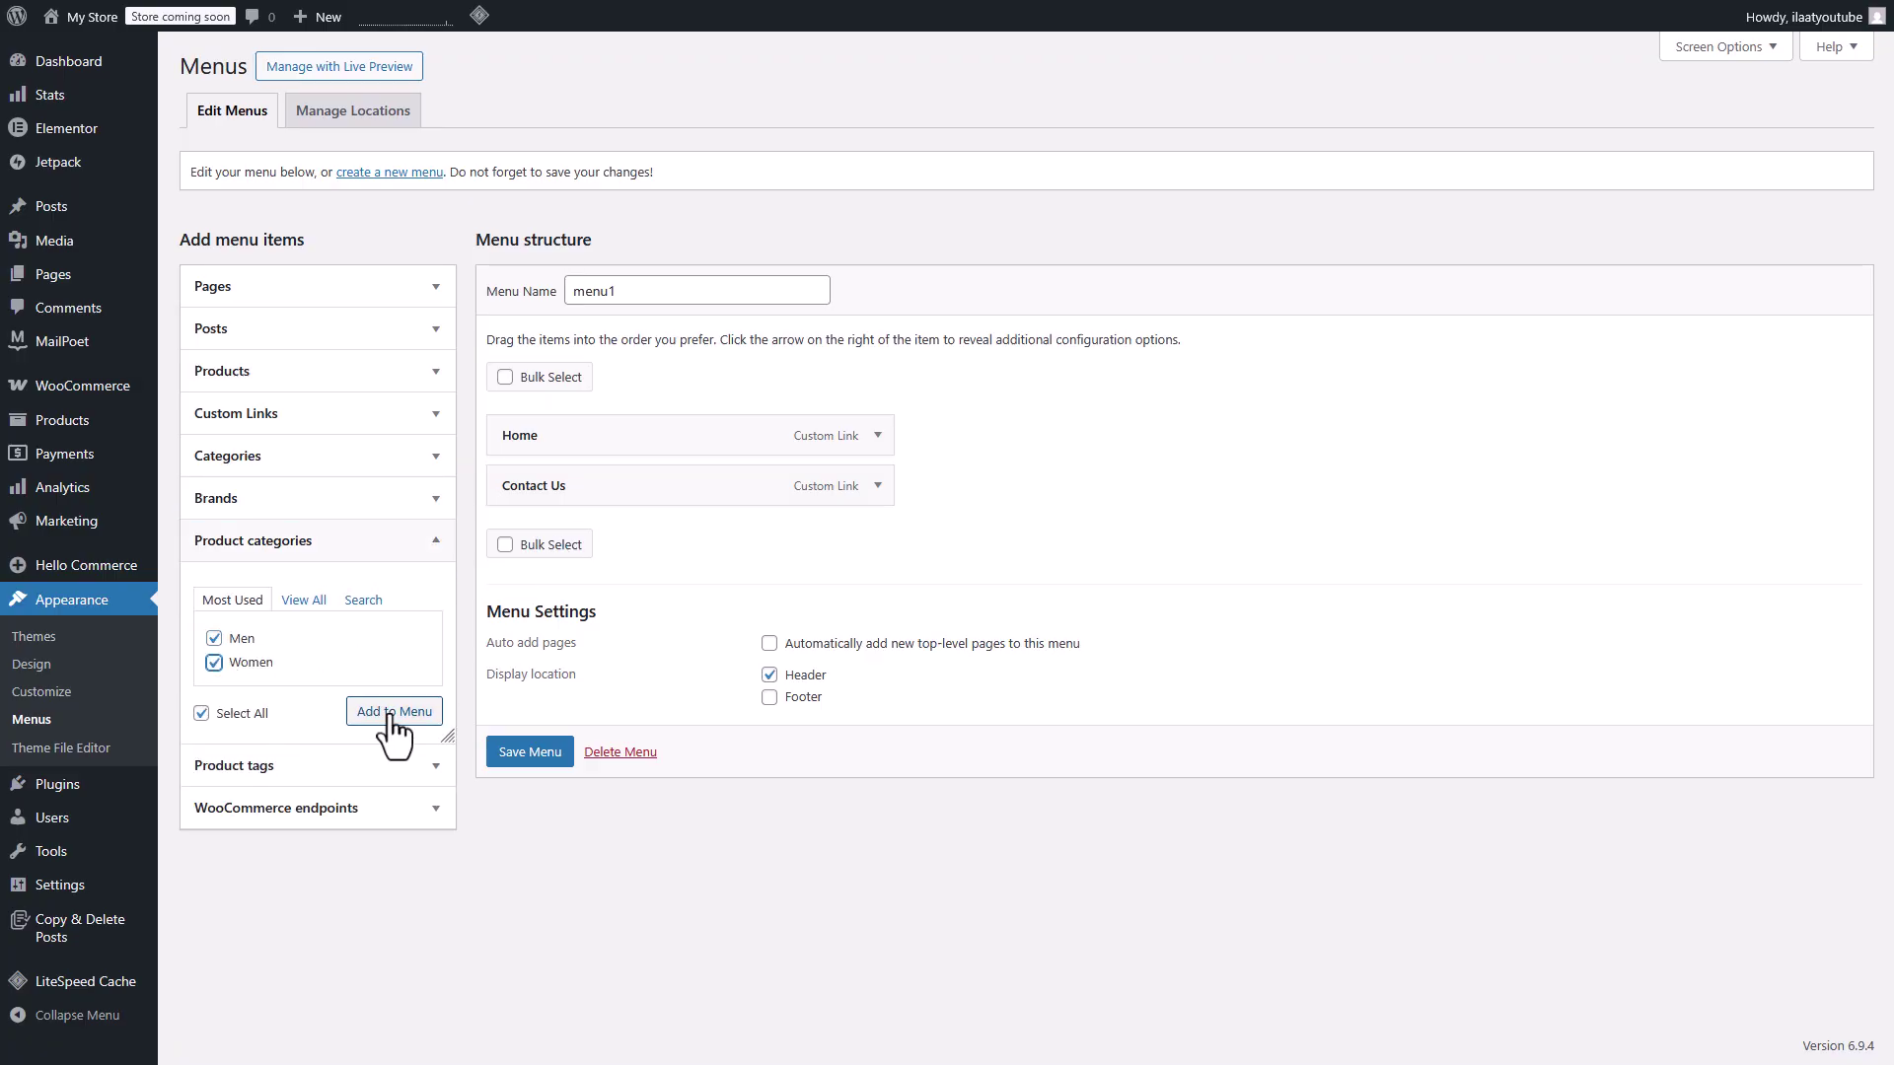
click(394, 712)
click(435, 542)
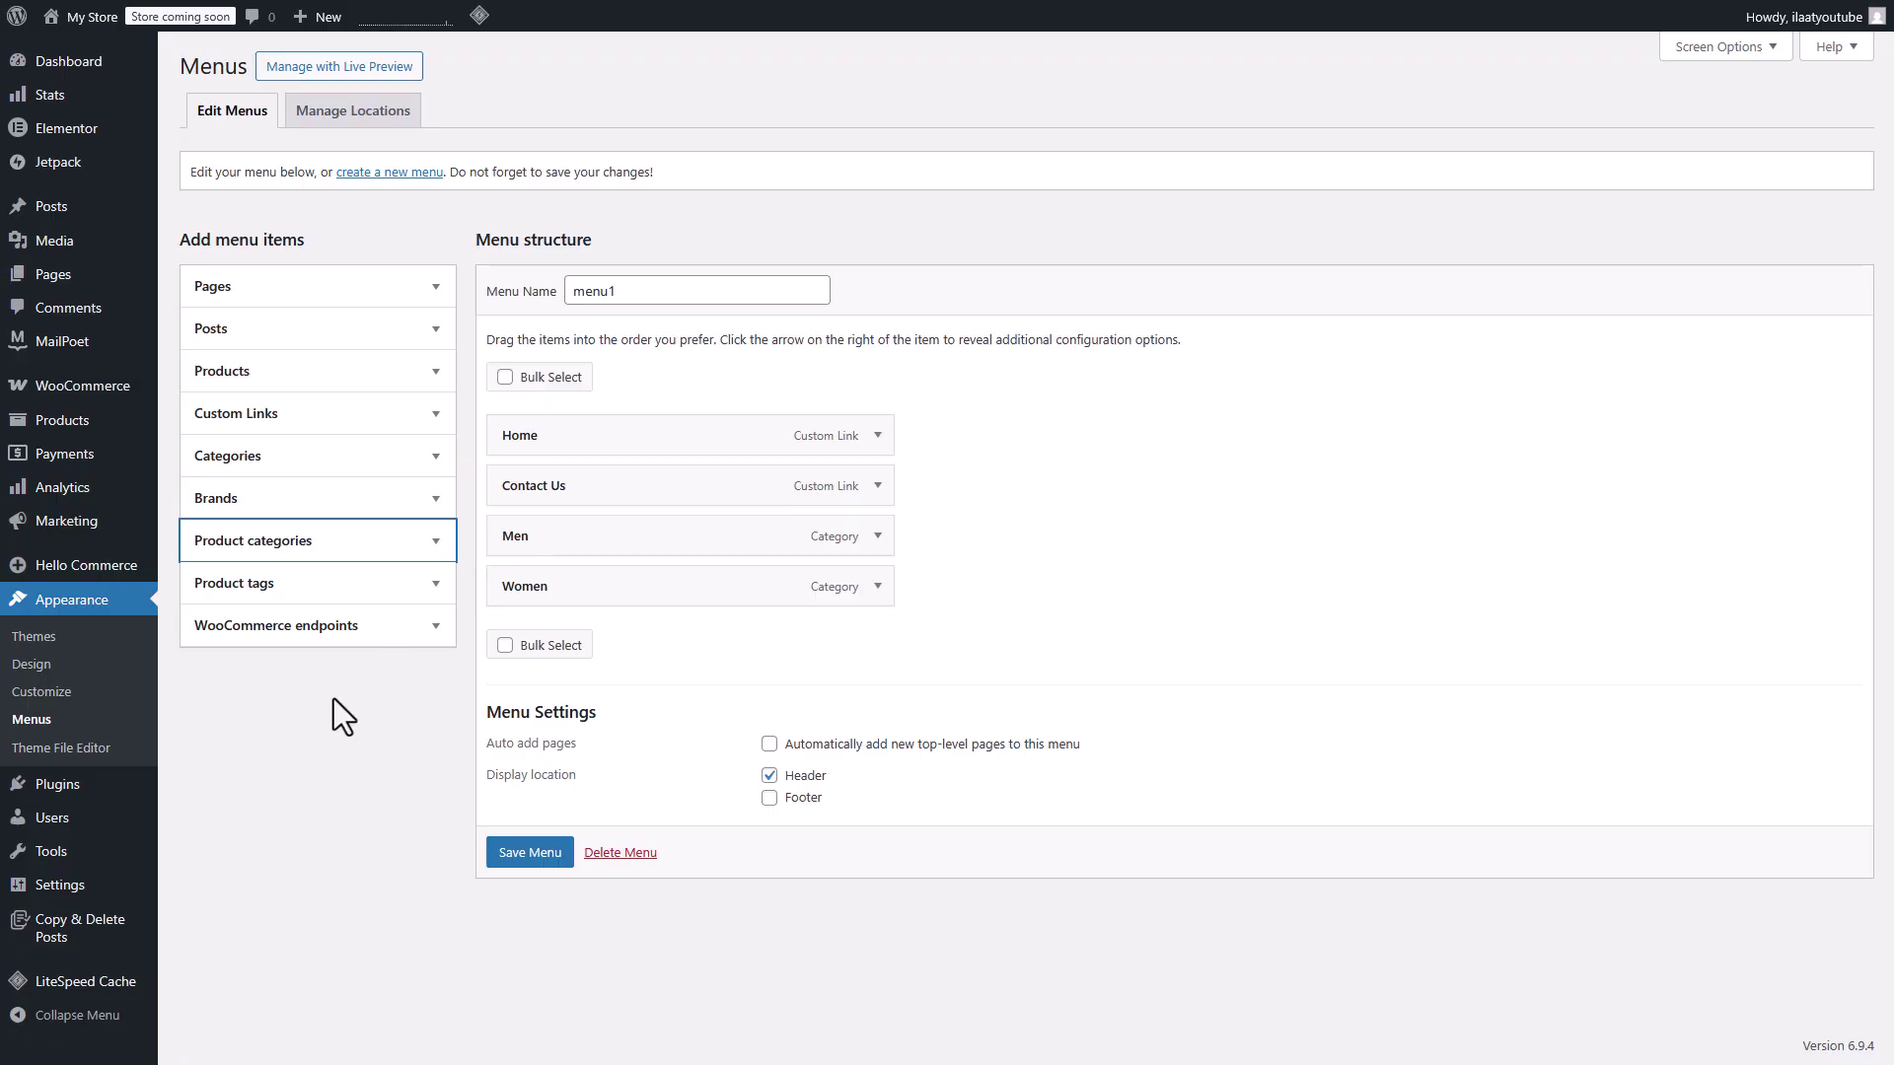
Add the Blog and Shop pages to menu1.
click(435, 291)
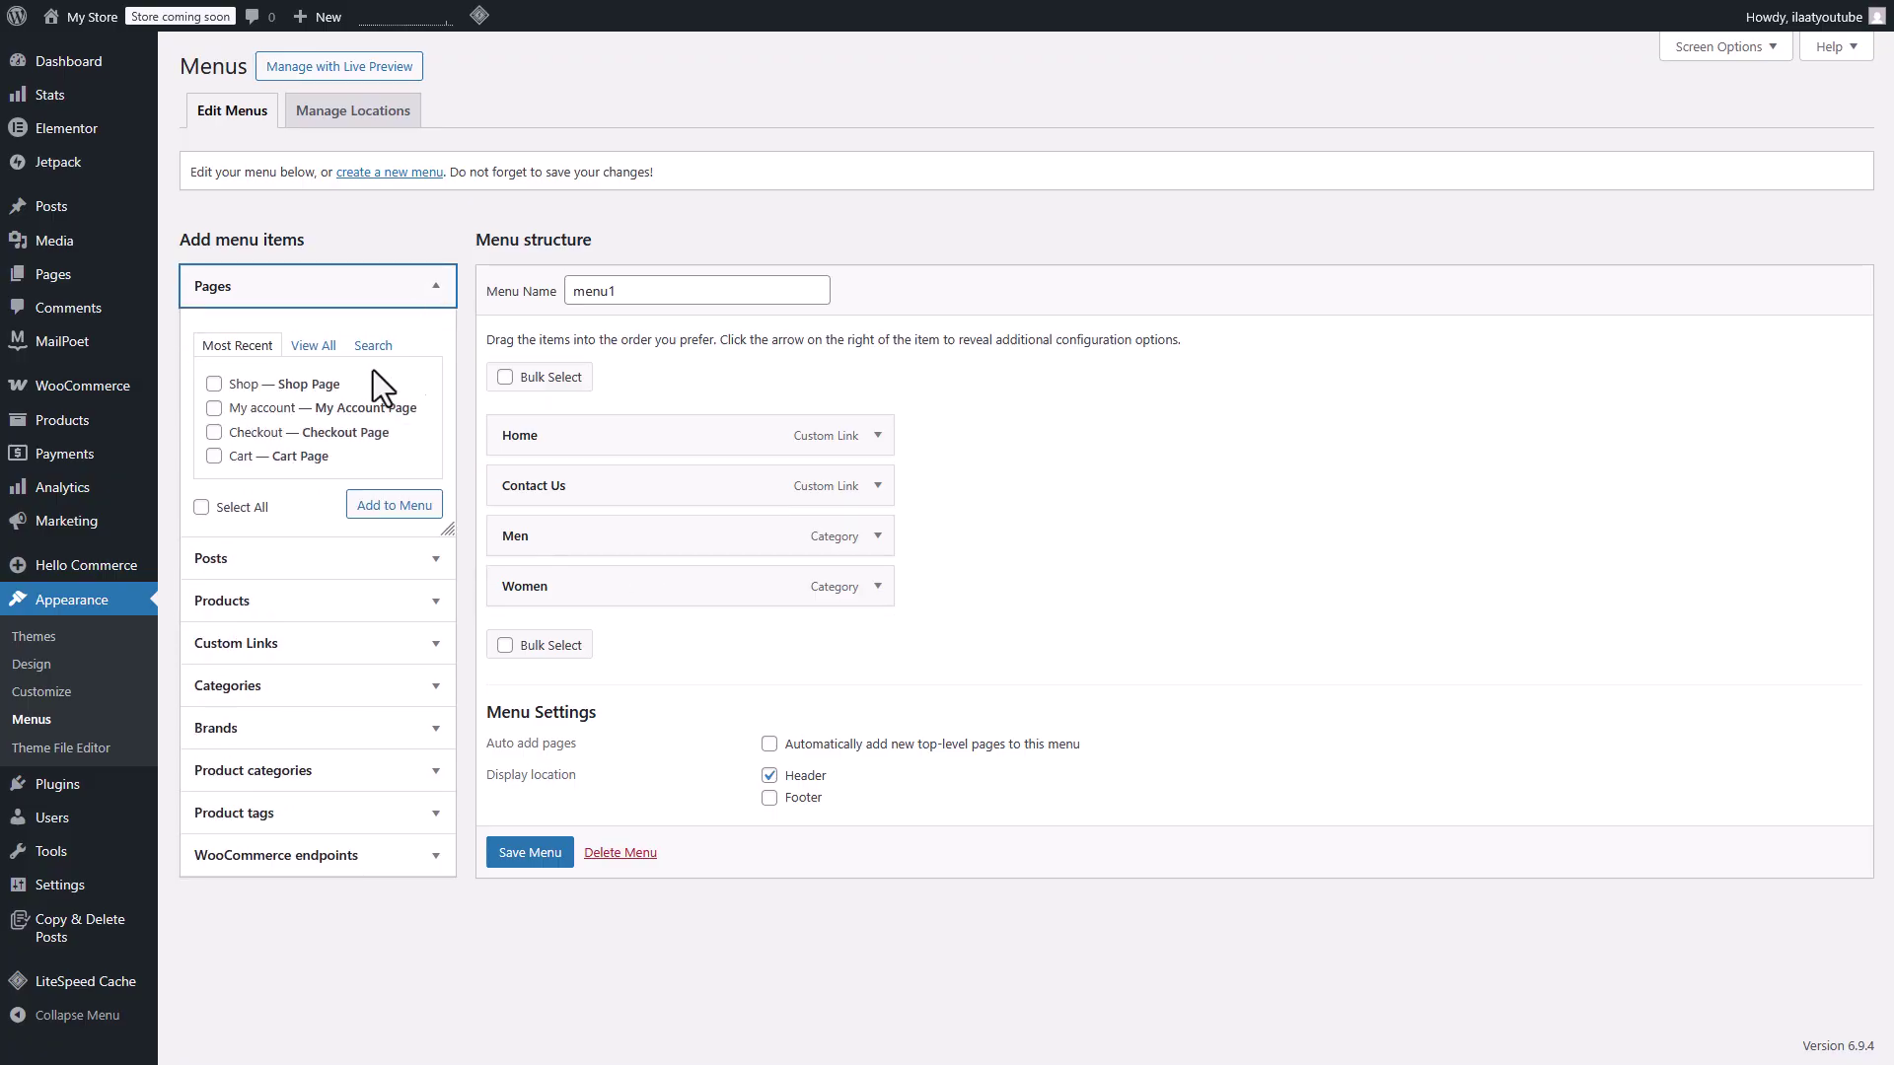
click(314, 346)
click(215, 408)
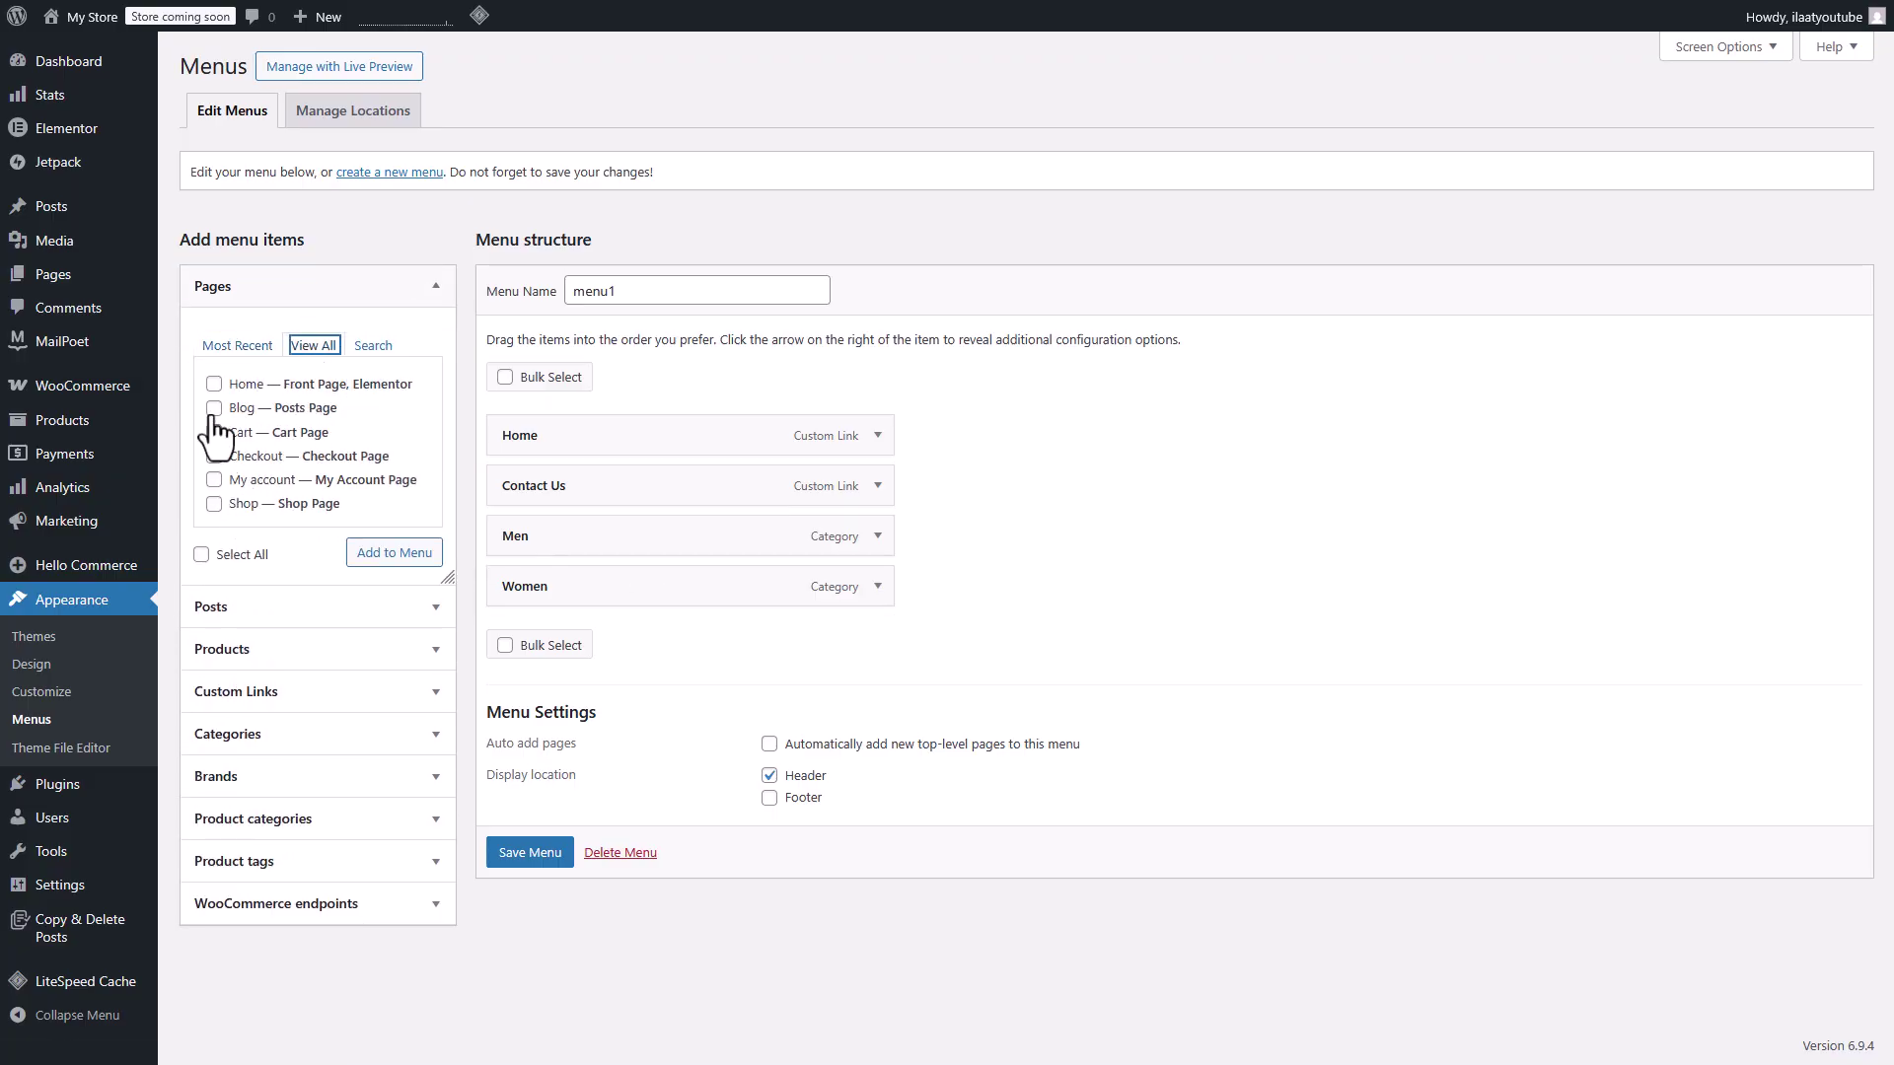
click(394, 552)
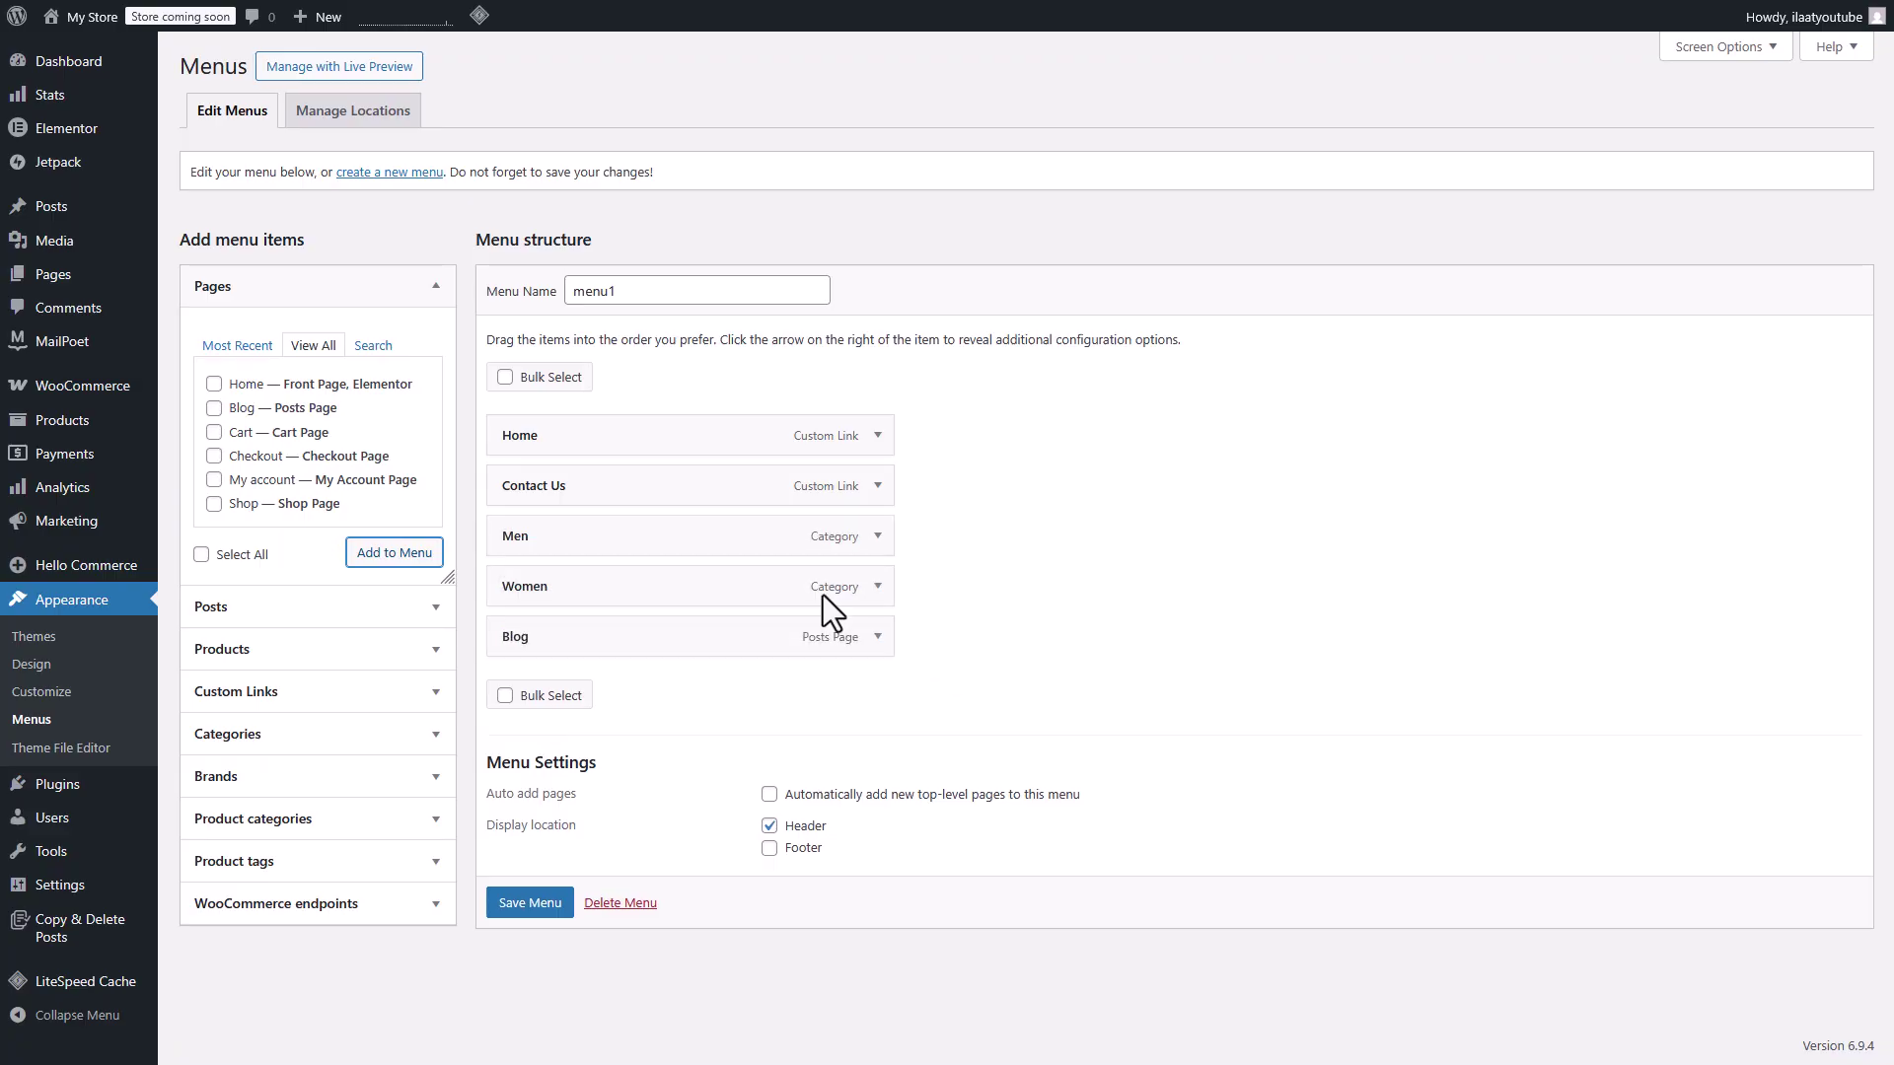
click(394, 554)
Move Contact Us to the end of menu1 and Shop directly after Home, and save the menu.
drag(619, 488, 606, 702)
drag(588, 636, 589, 487)
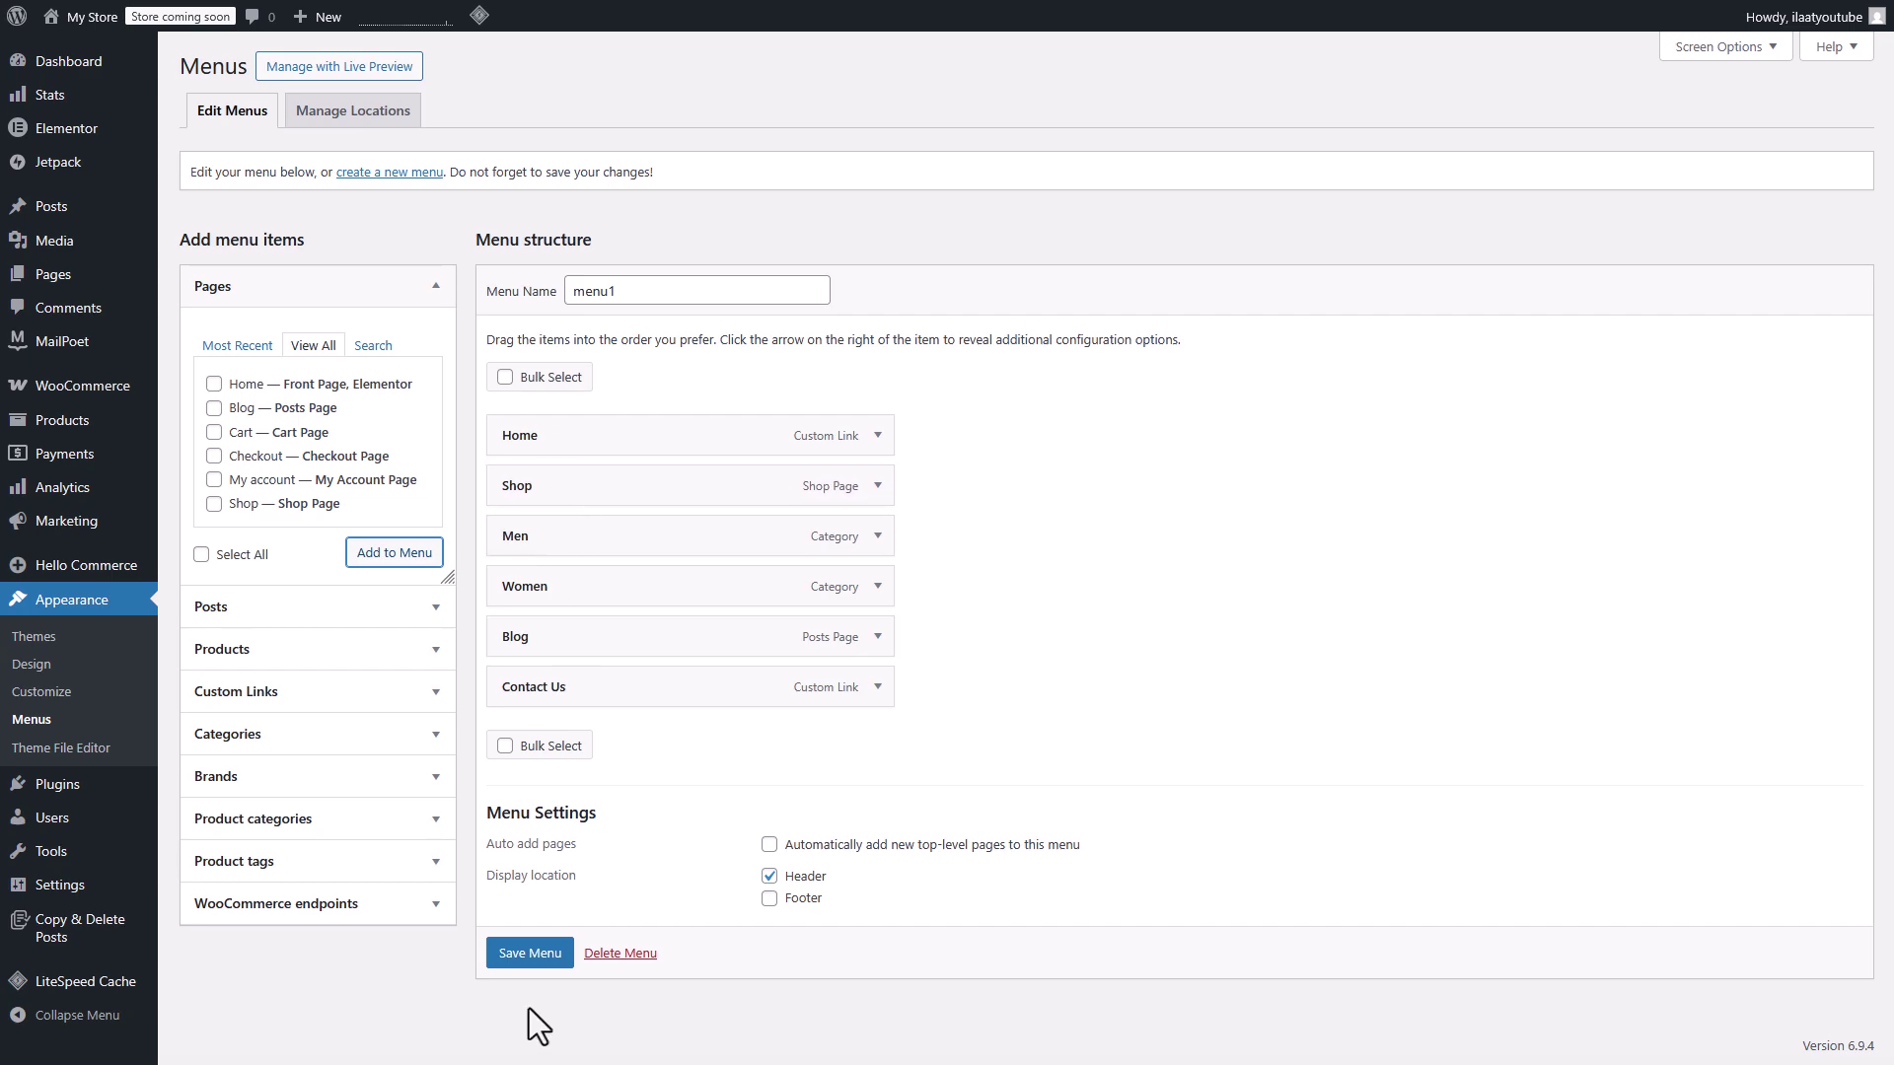
click(530, 952)
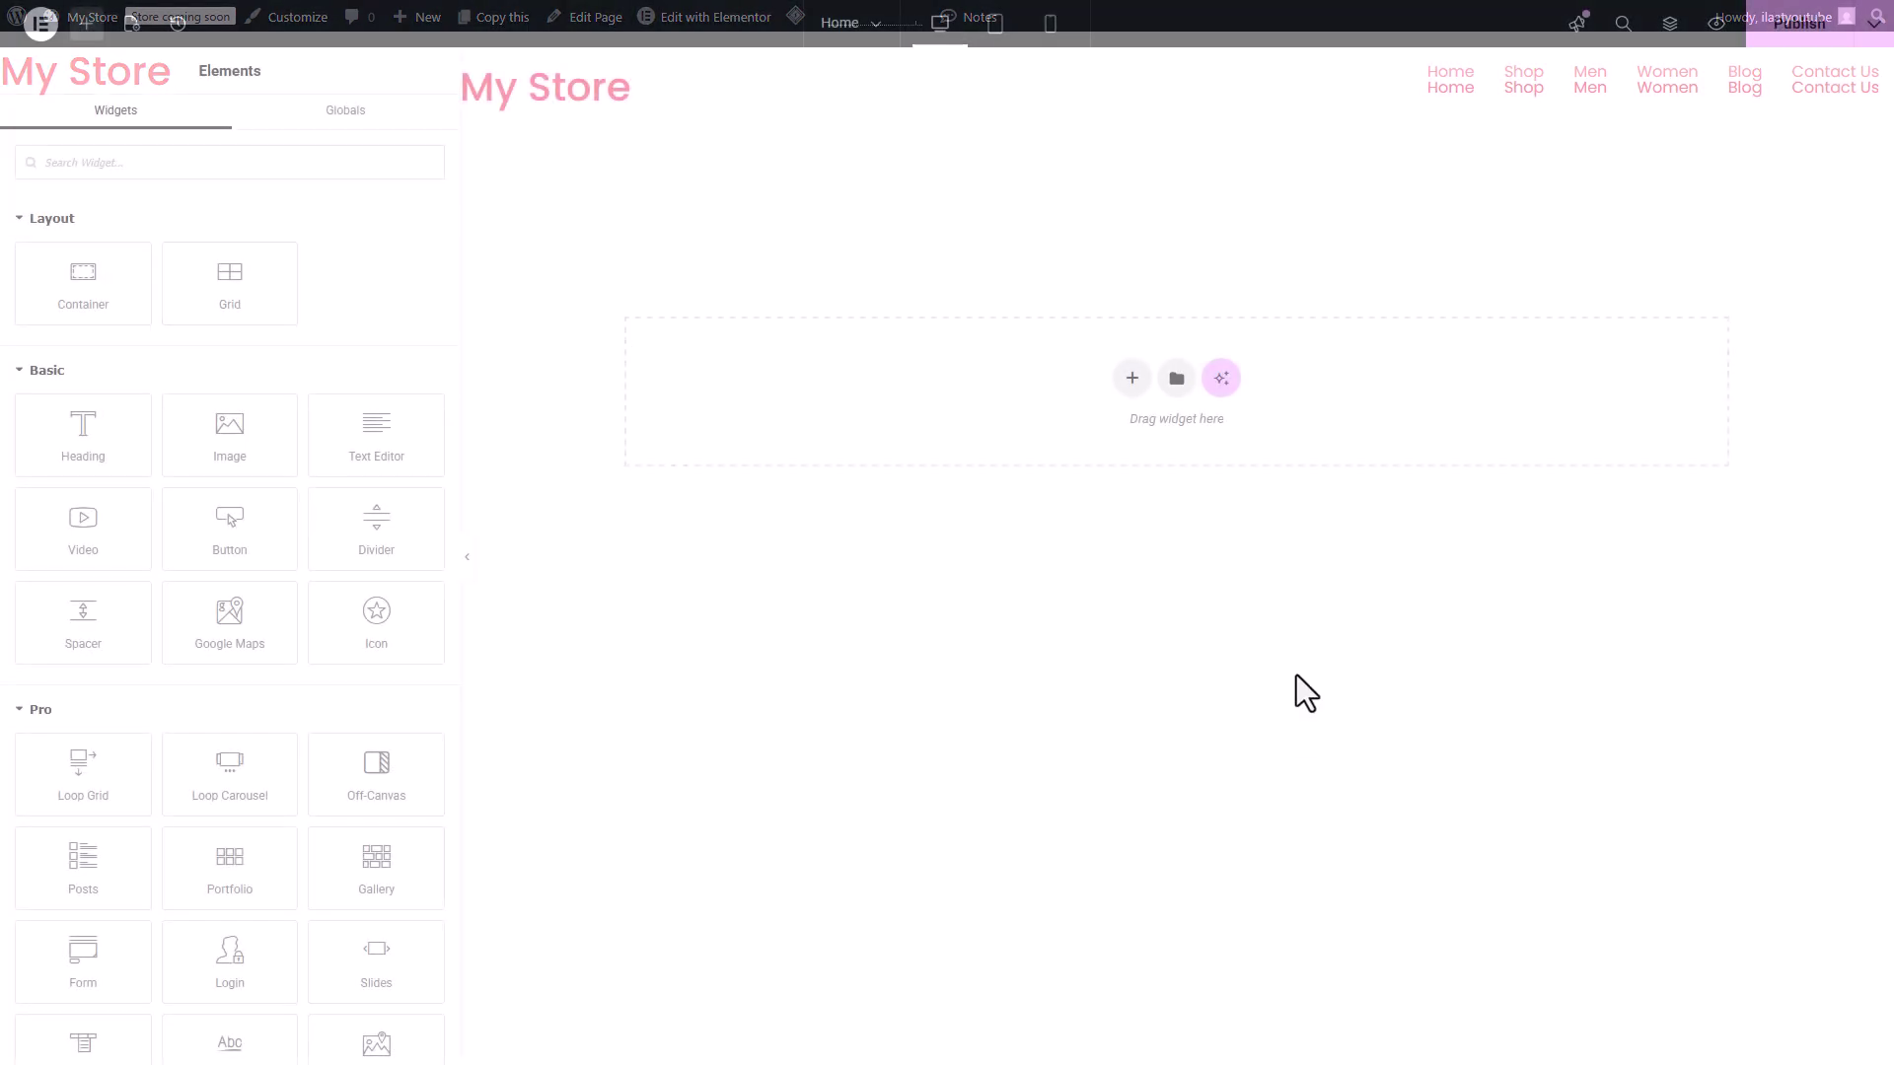
Insert the Hero library block "This Headline Grabs Visitors' Attention" with the Book A Table button, and delete its image container.
click(1176, 379)
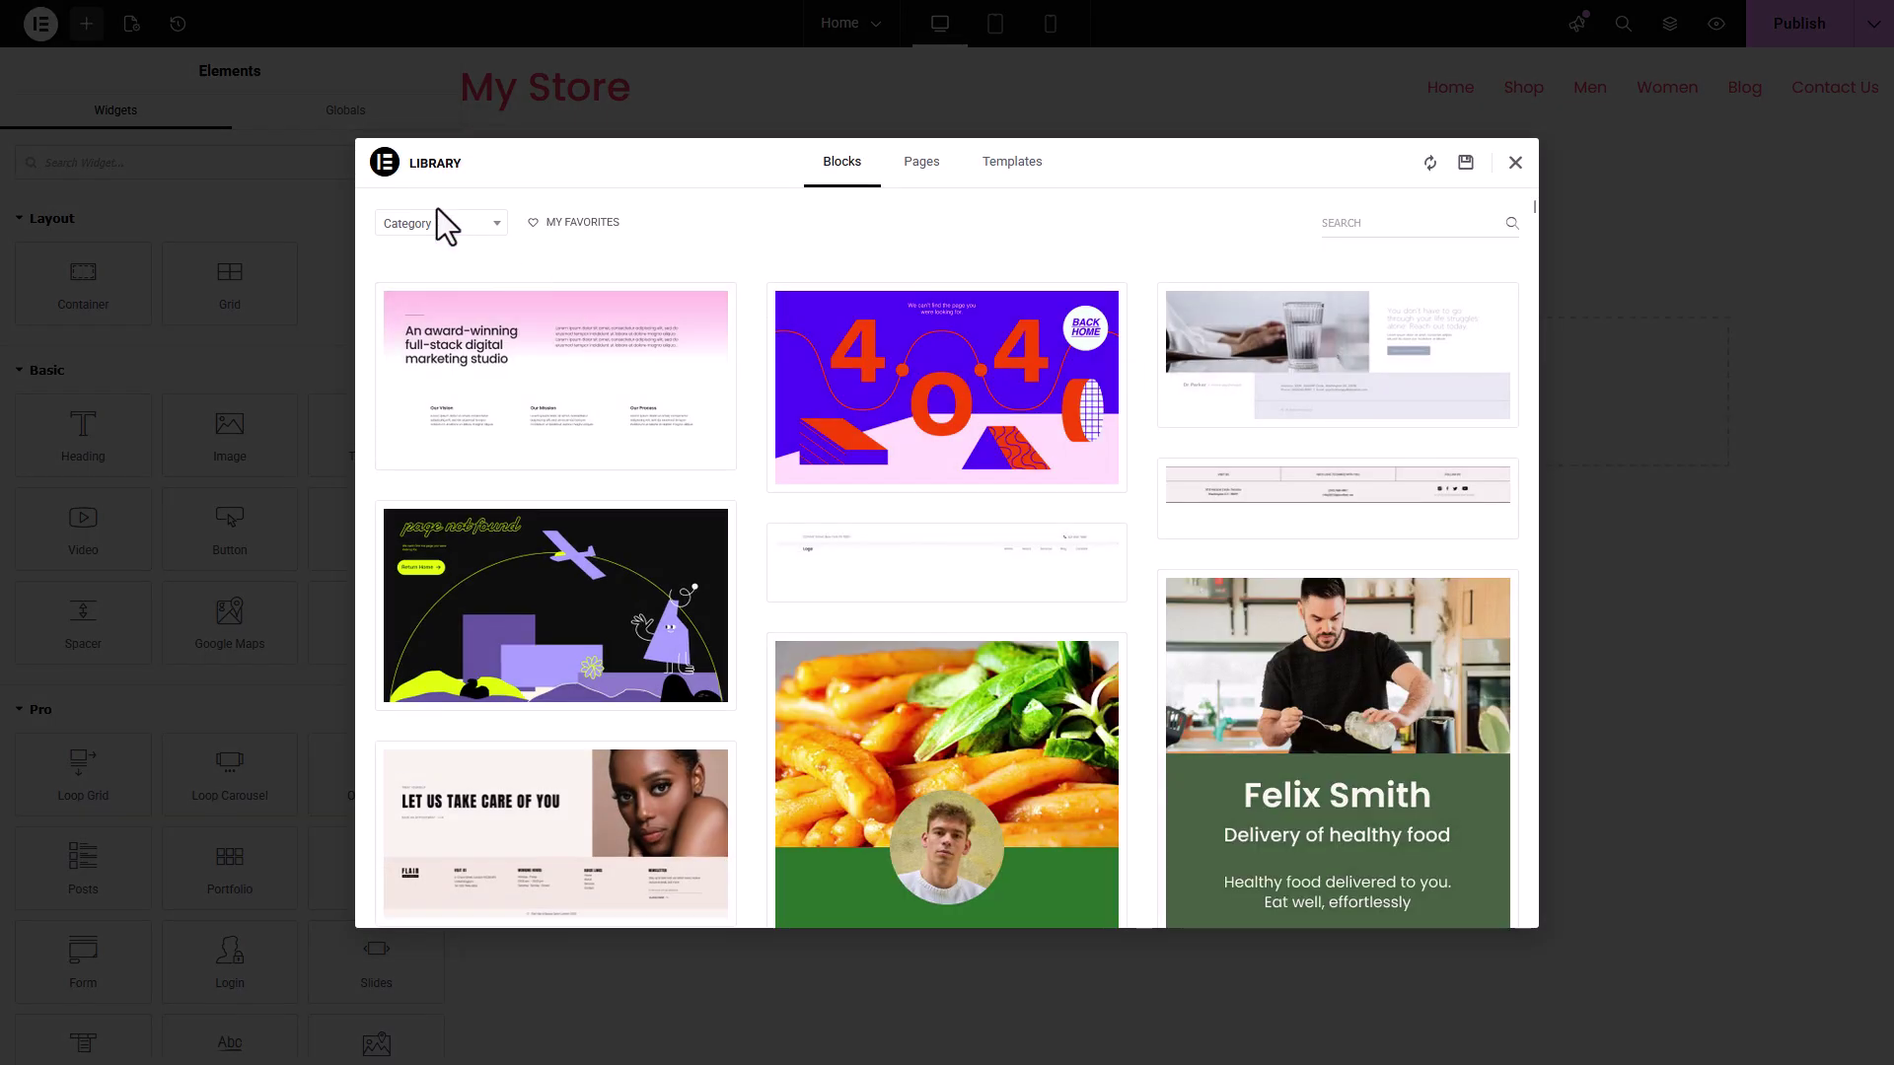
click(449, 225)
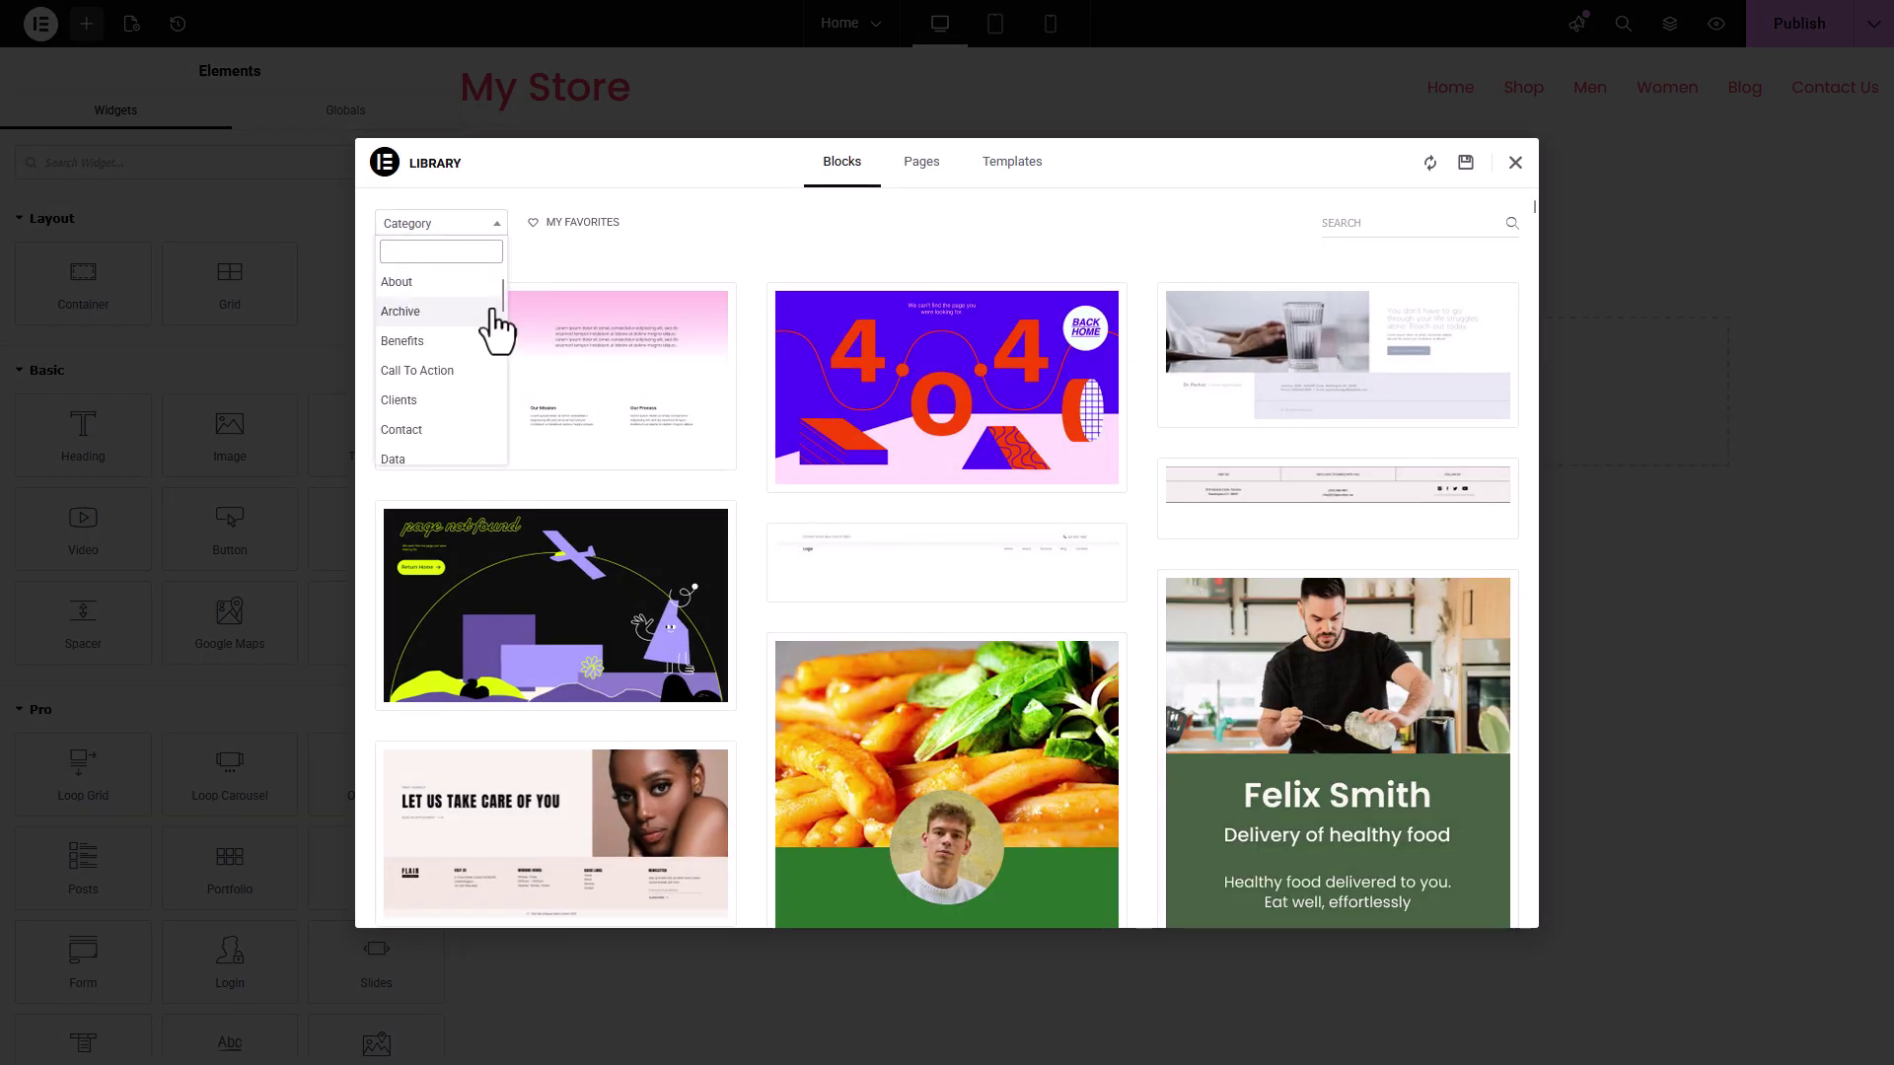
drag(500, 293, 499, 372)
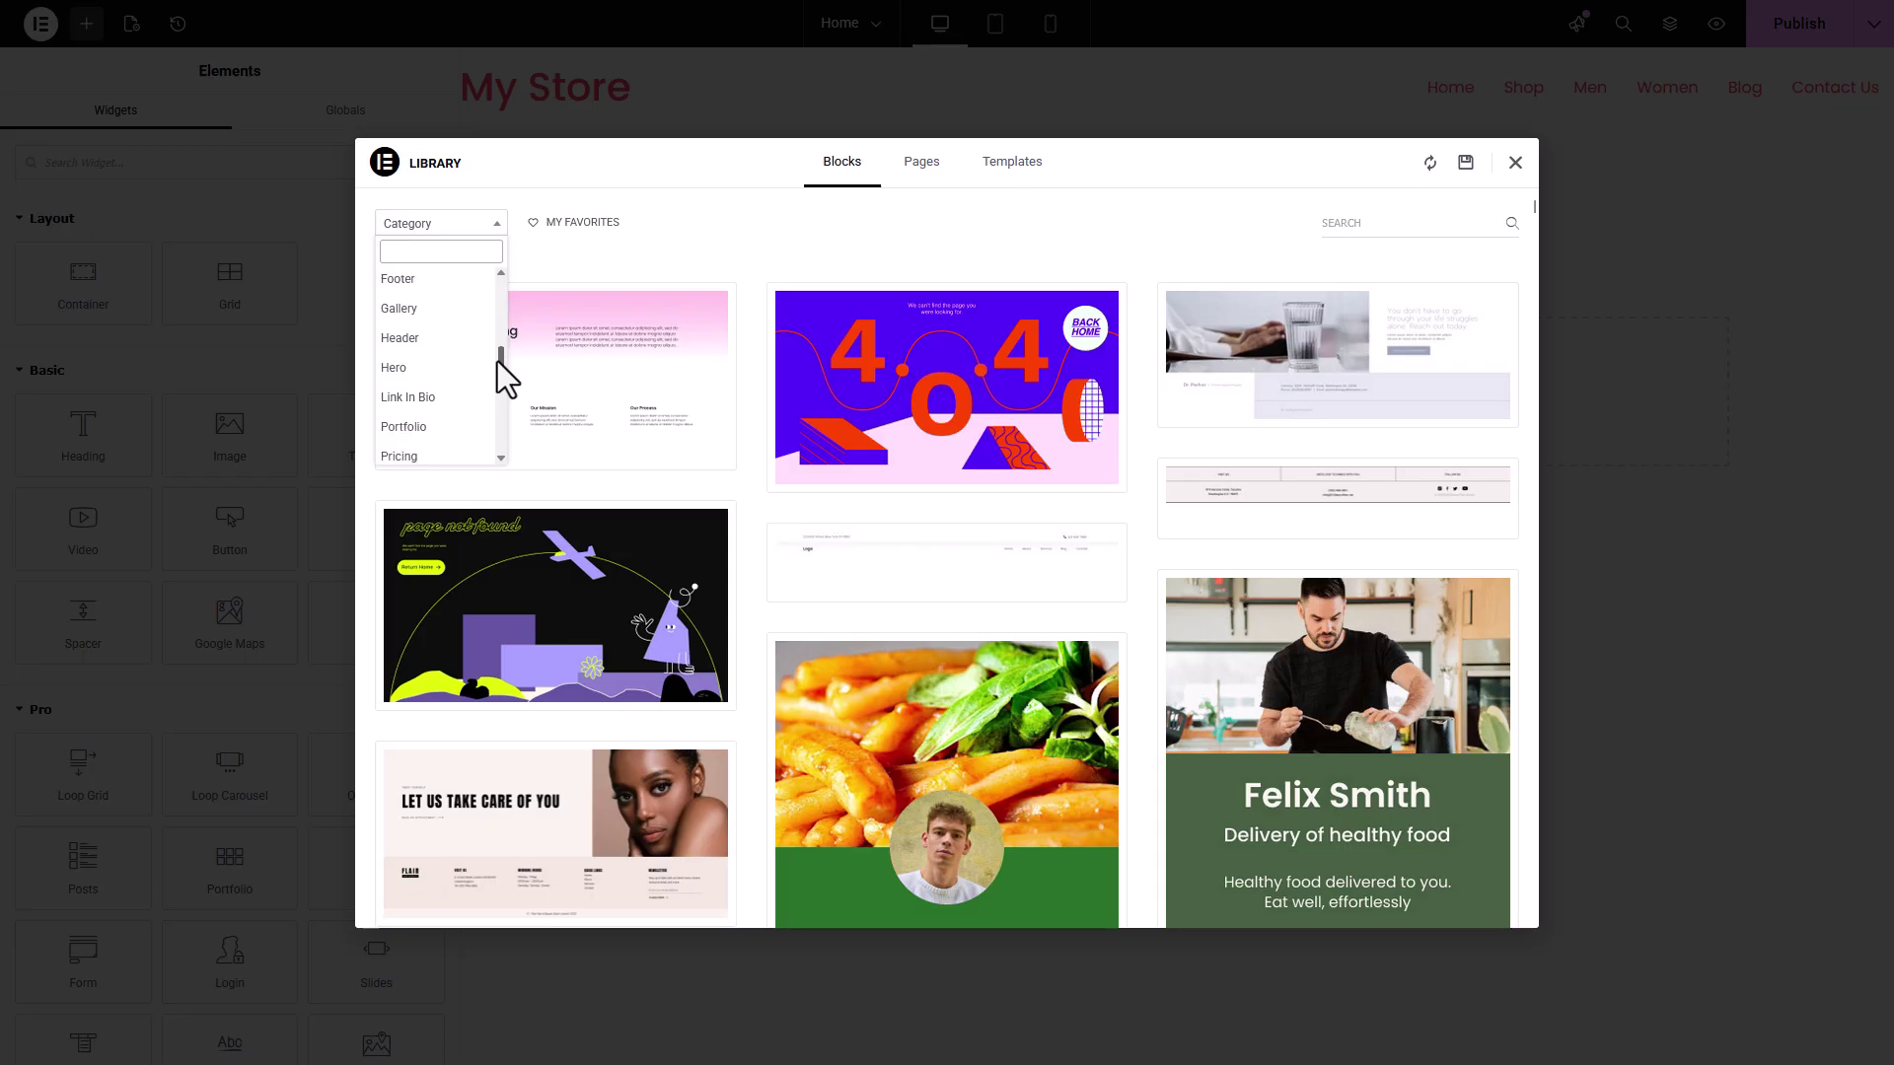
click(401, 395)
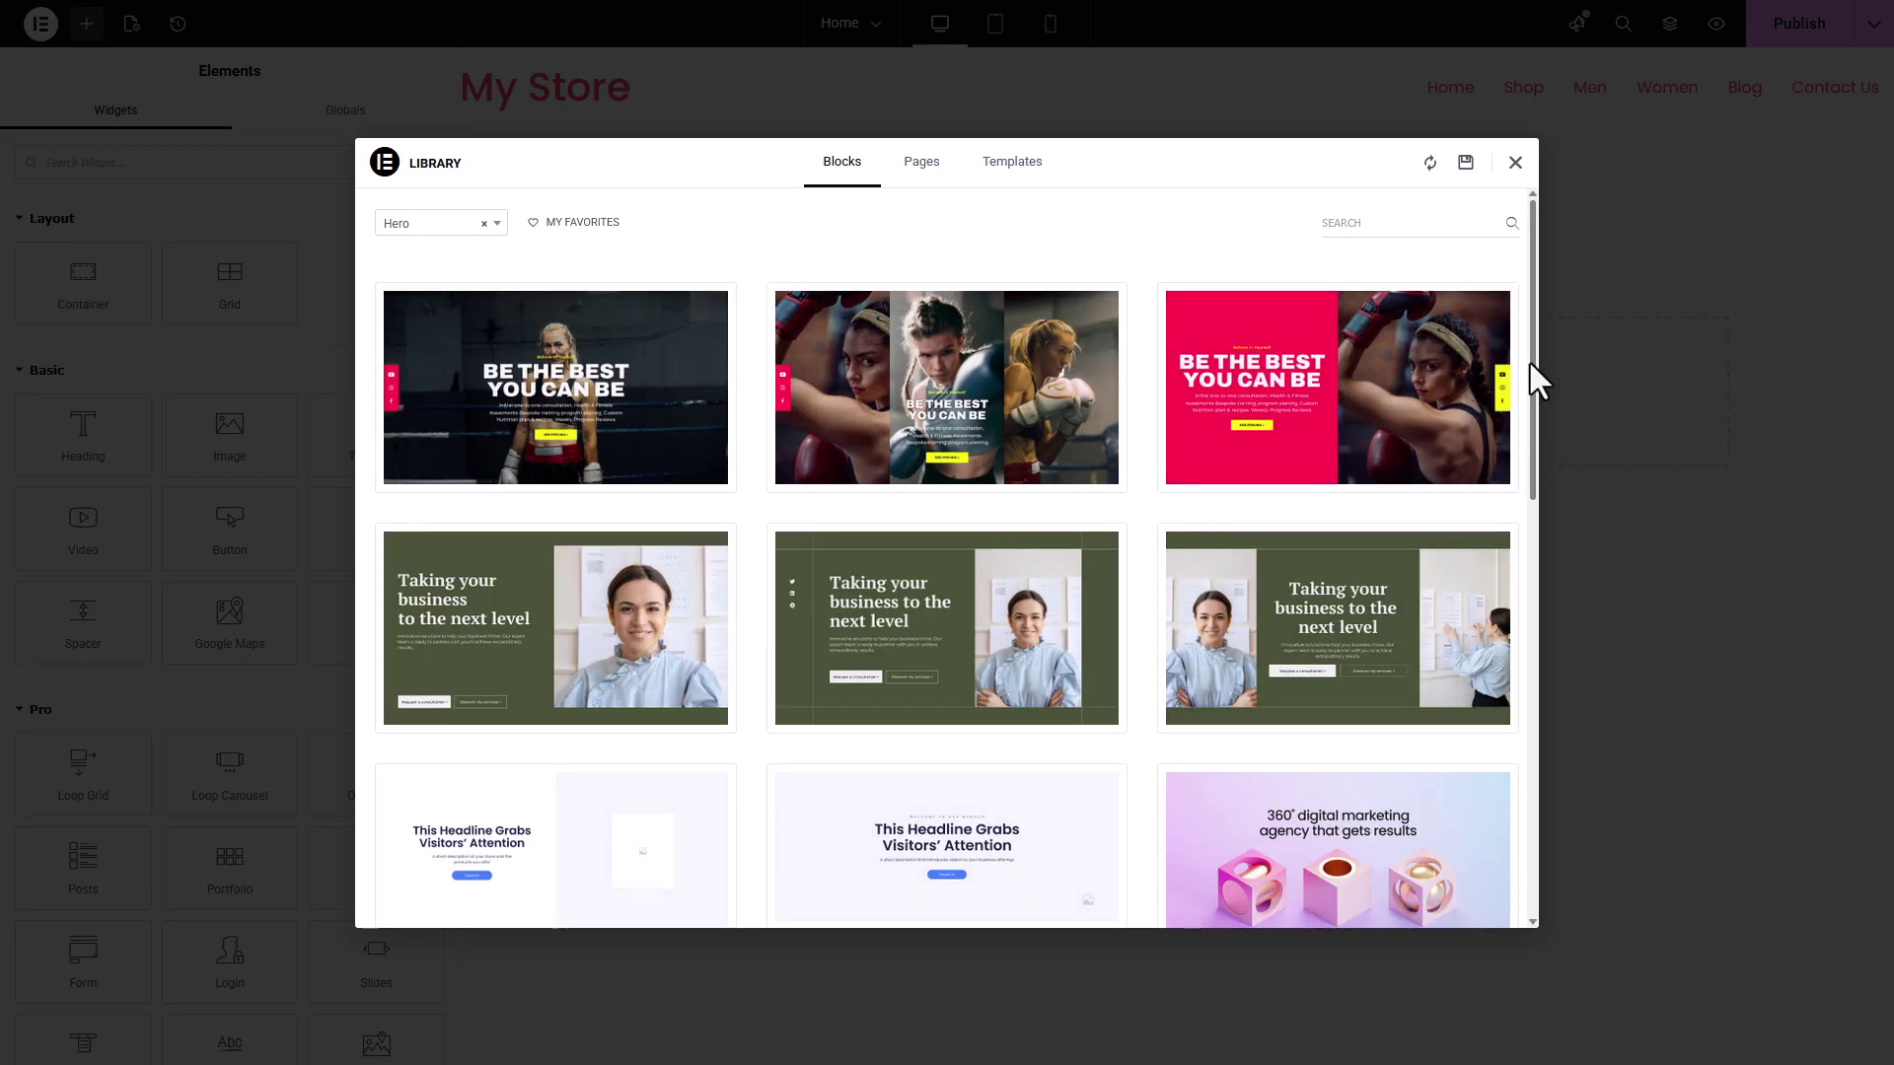
drag(1530, 372, 1453, 641)
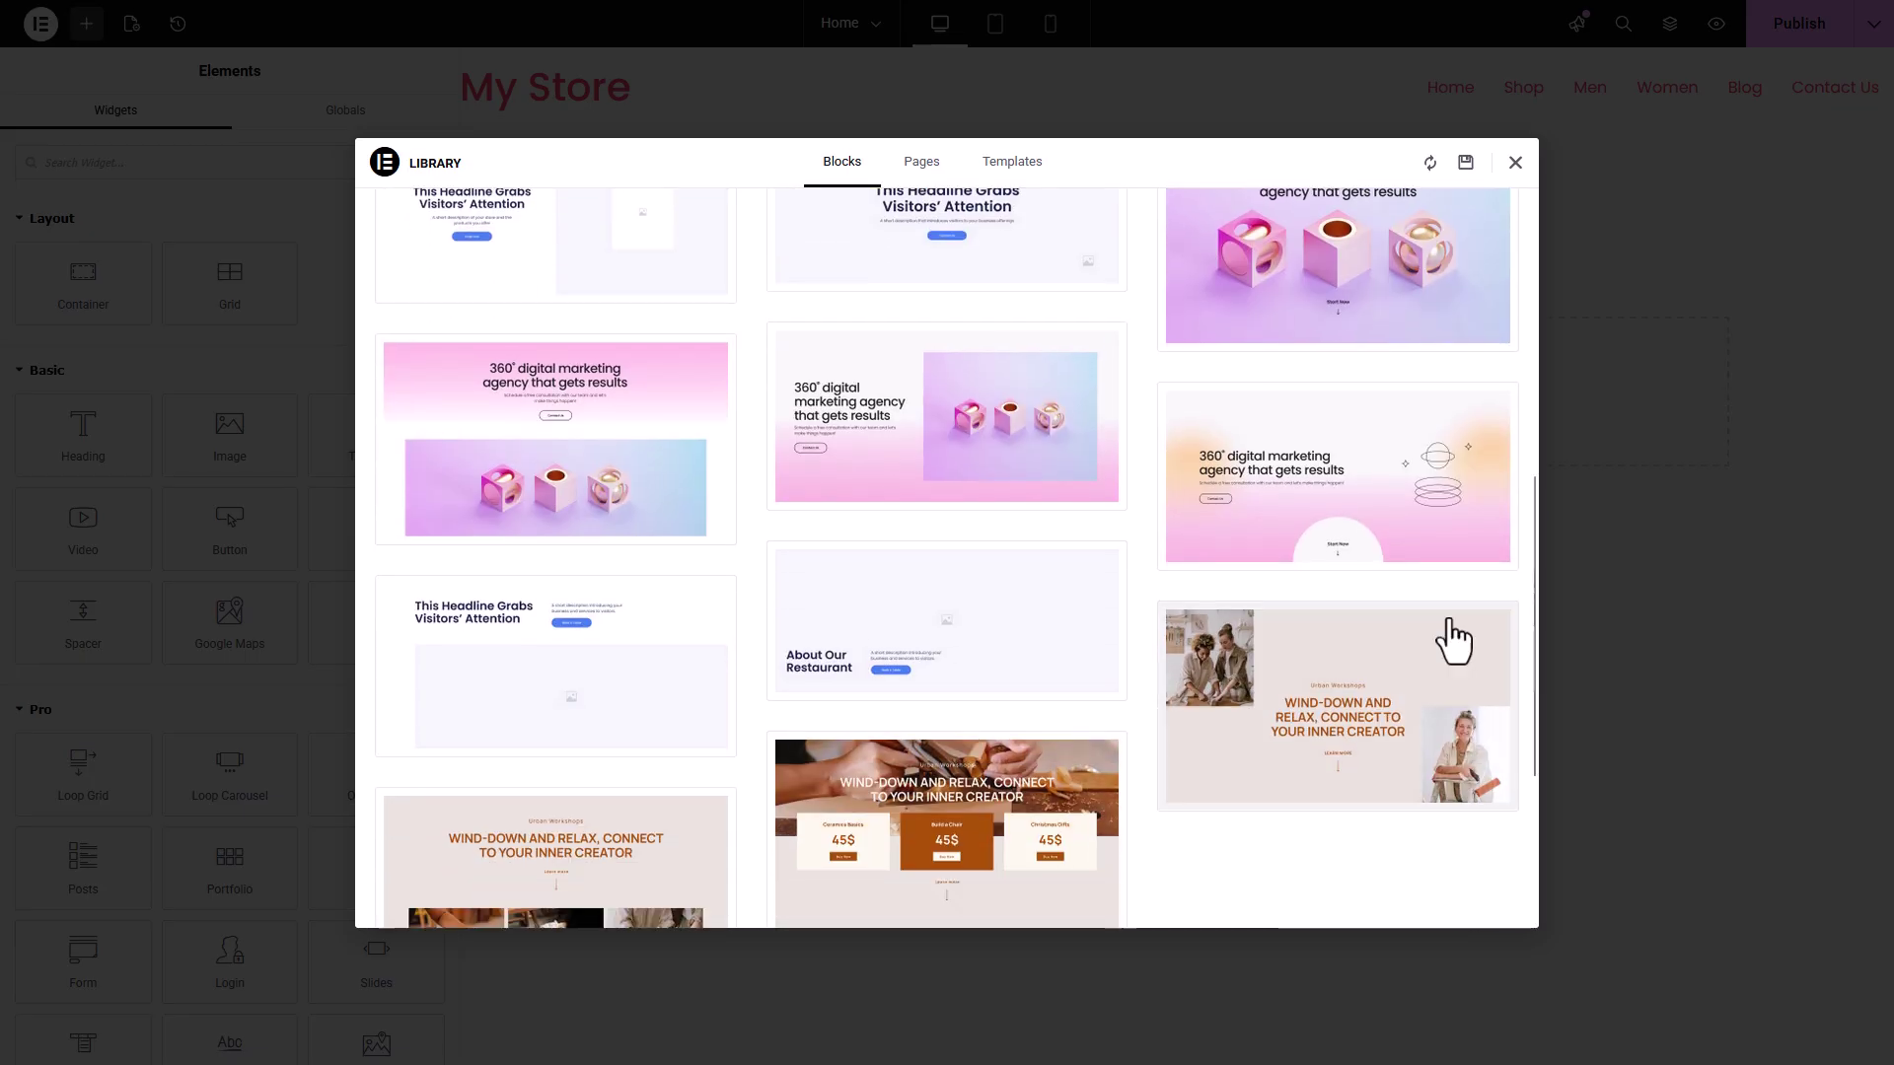
click(540, 639)
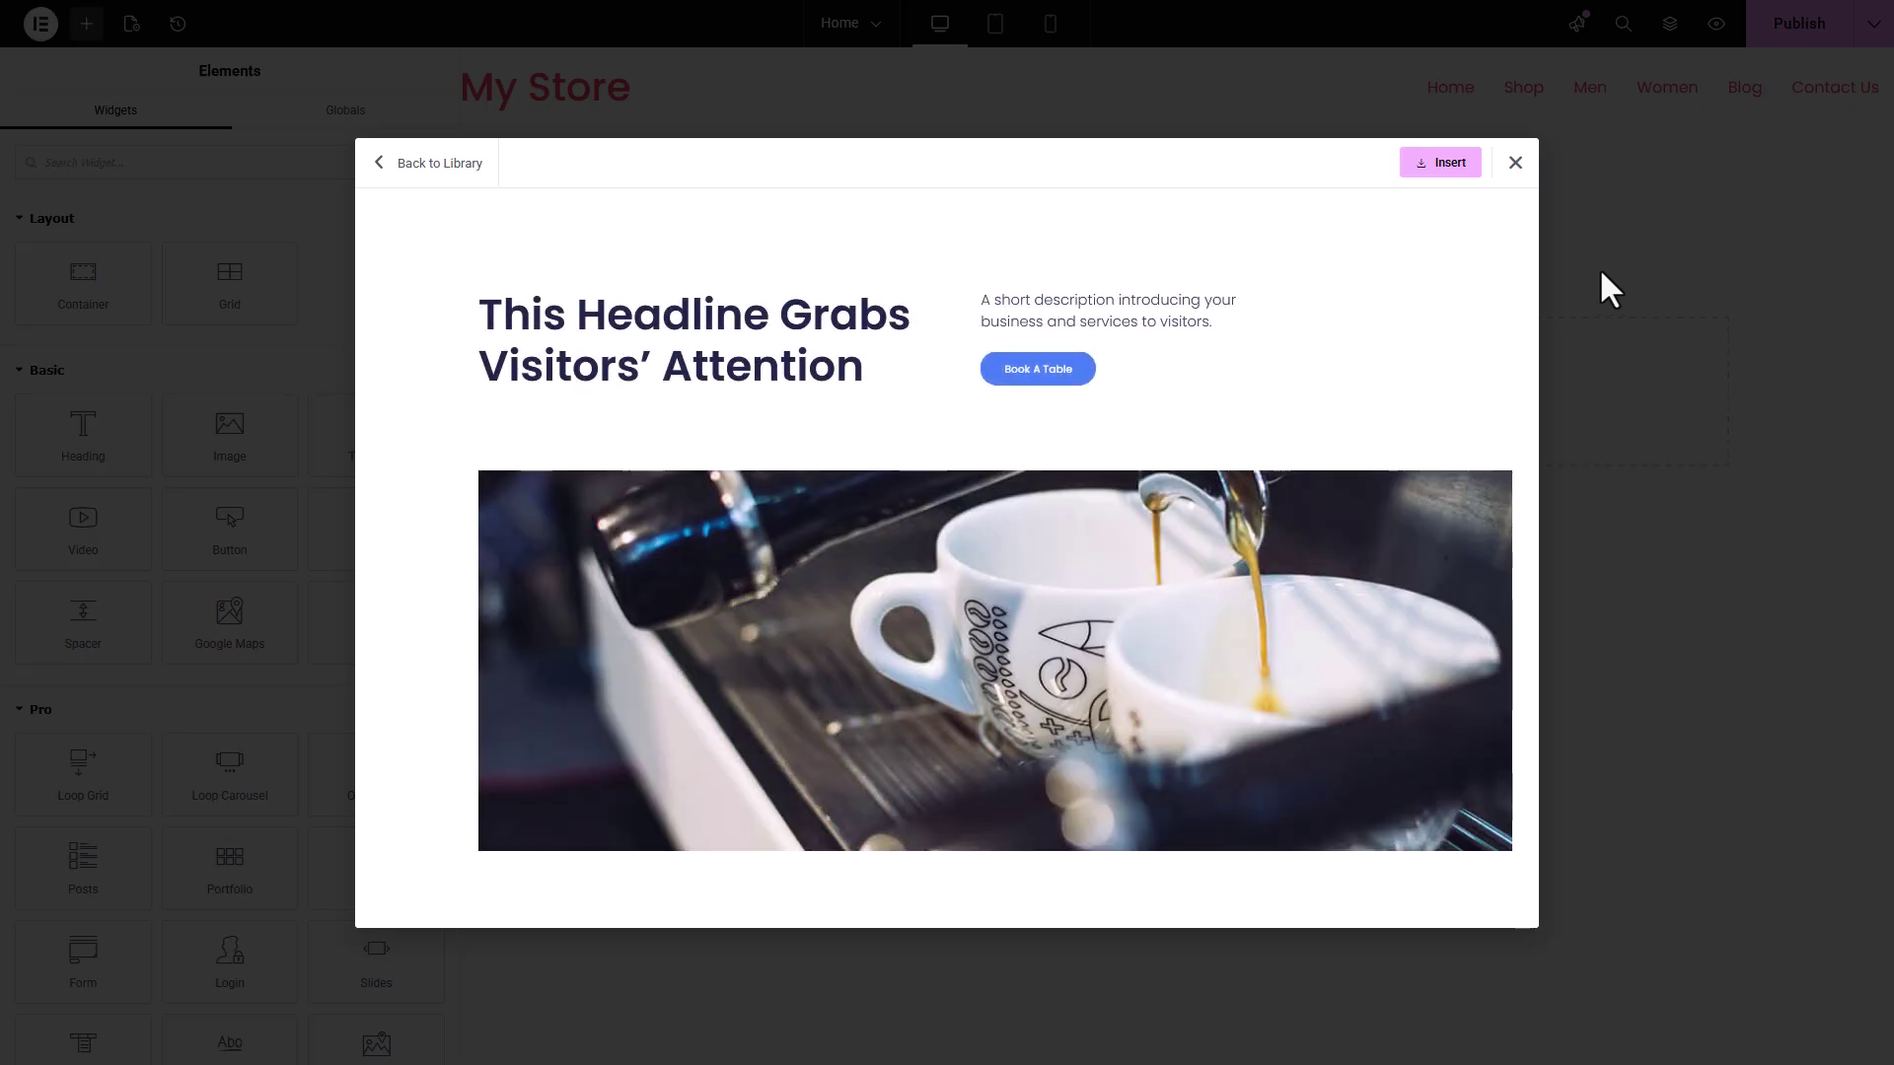
click(1450, 164)
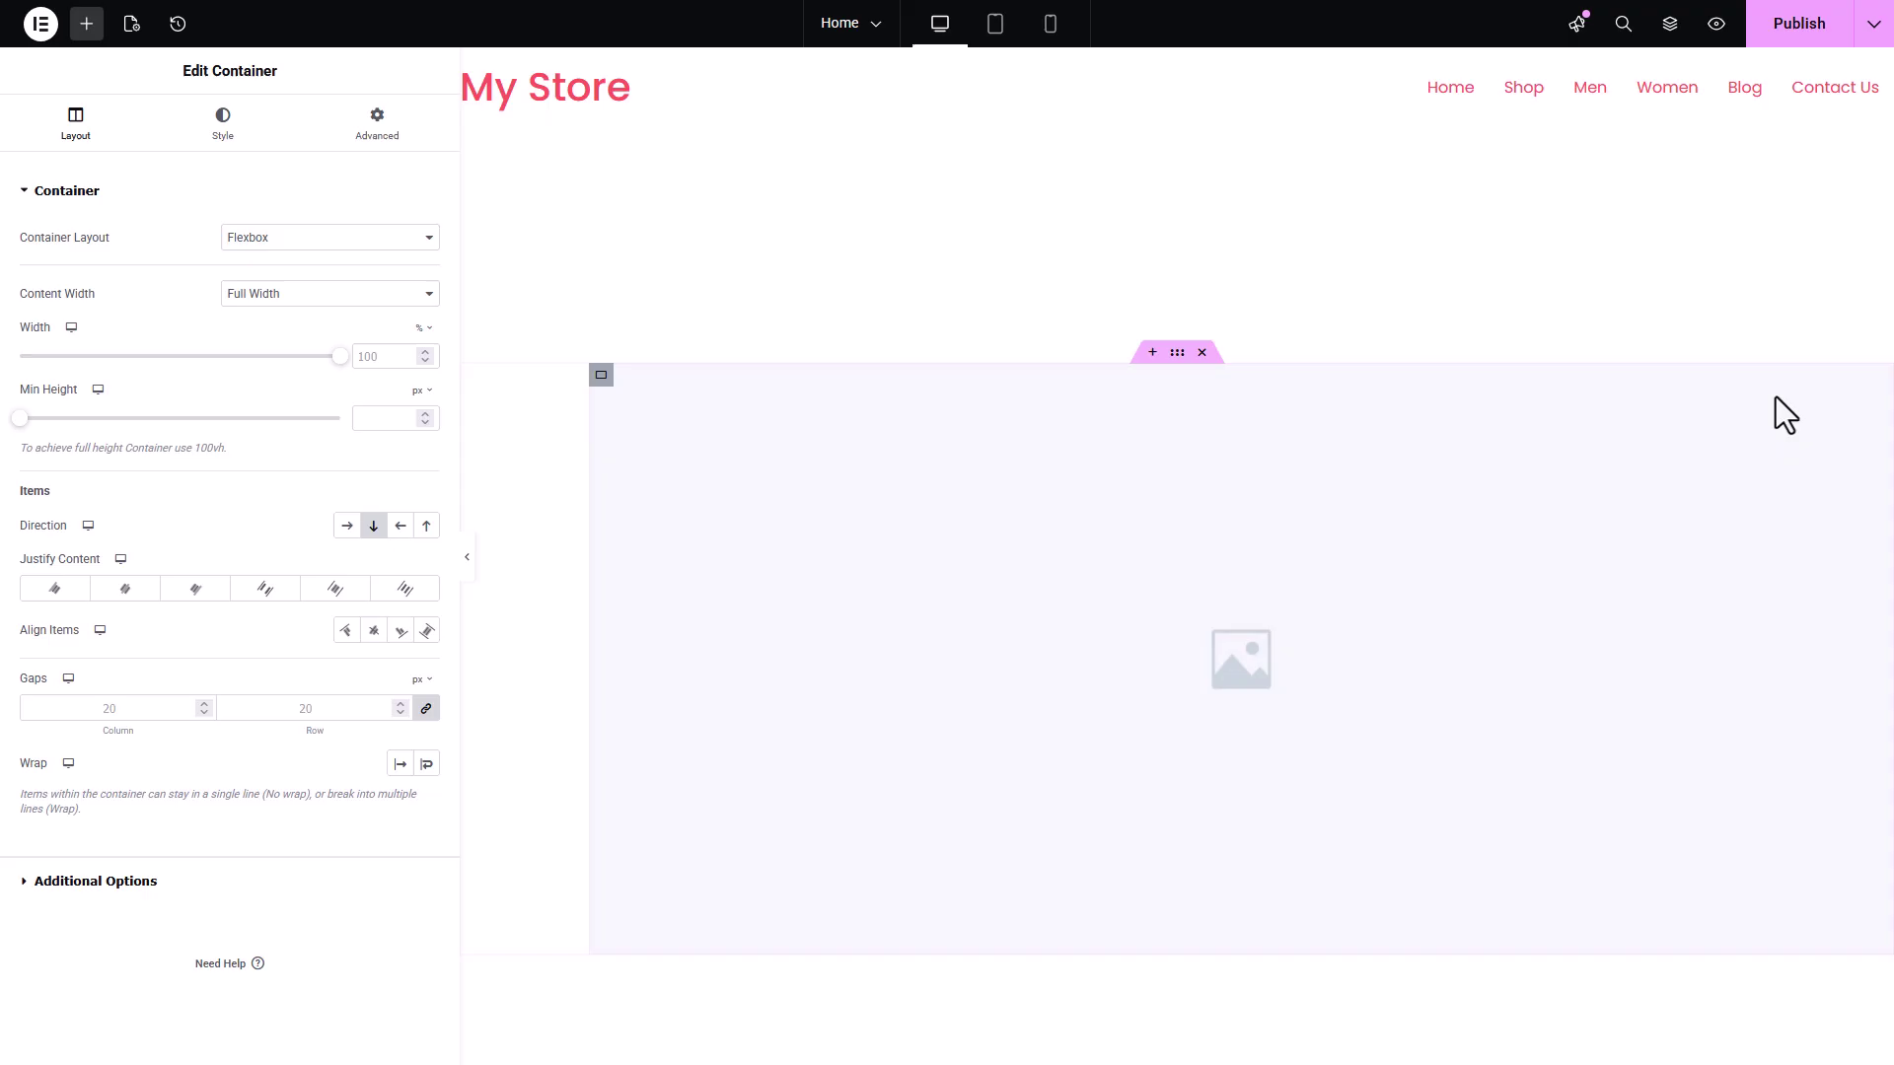
click(1201, 470)
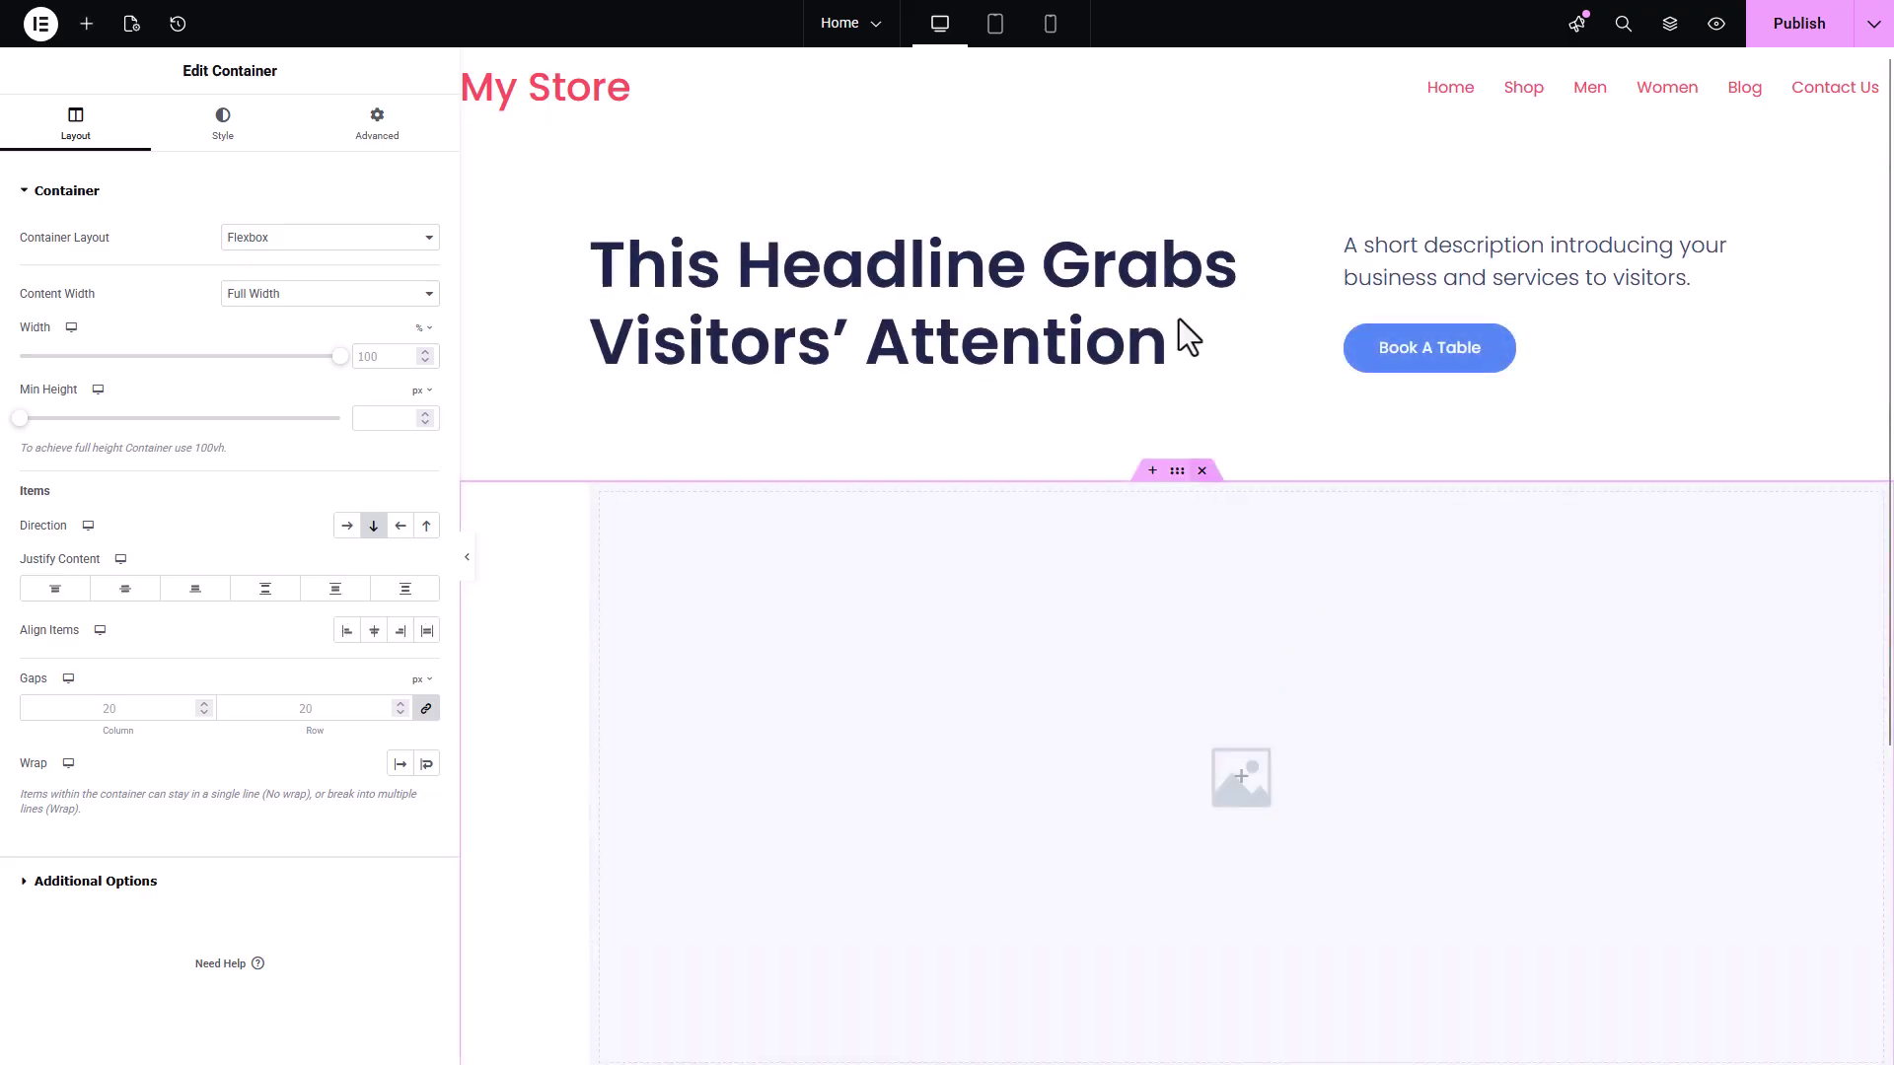
Change the hero headline's text to "Take Your Fit to the Next Level".
click(1238, 270)
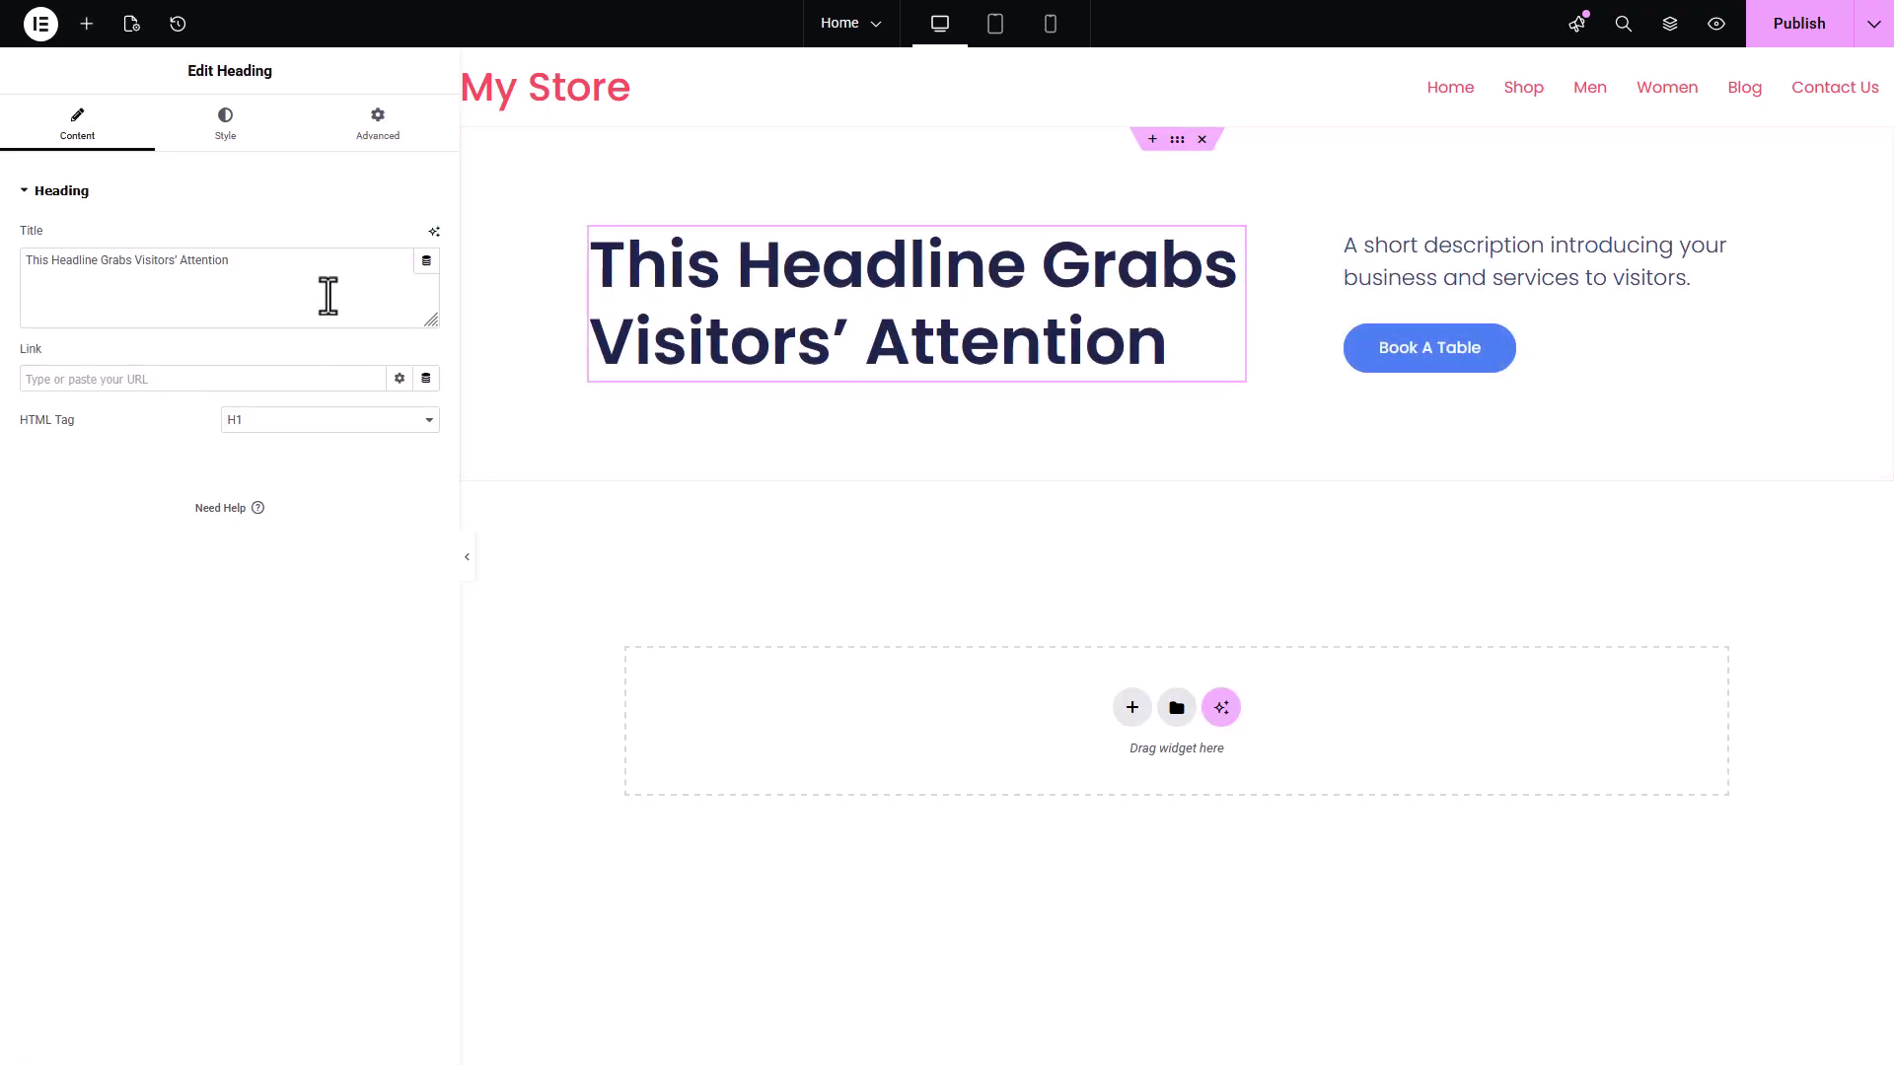
drag(257, 263, 9, 283)
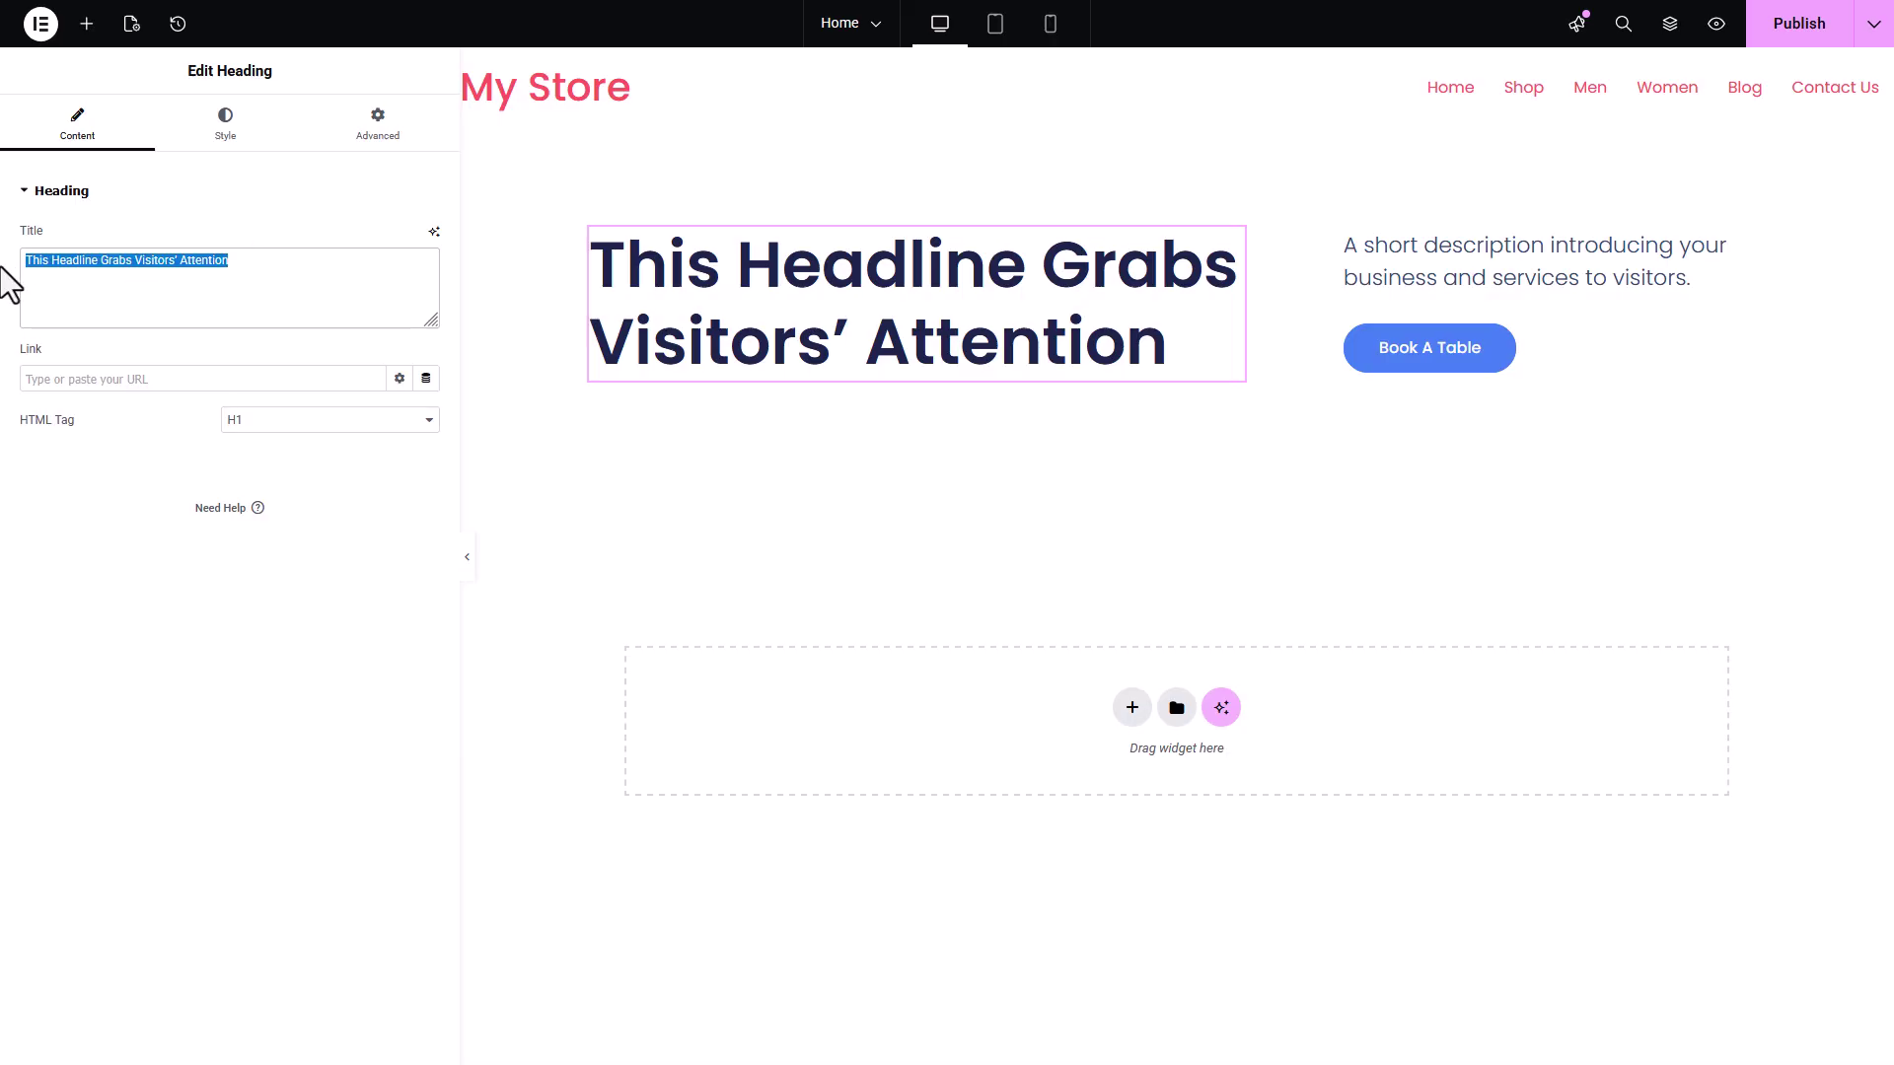
text(Take Your Fit to the Next Level)
Move the short description above the hero headline and change its text to "In Stores & Online Now!".
click(1775, 246)
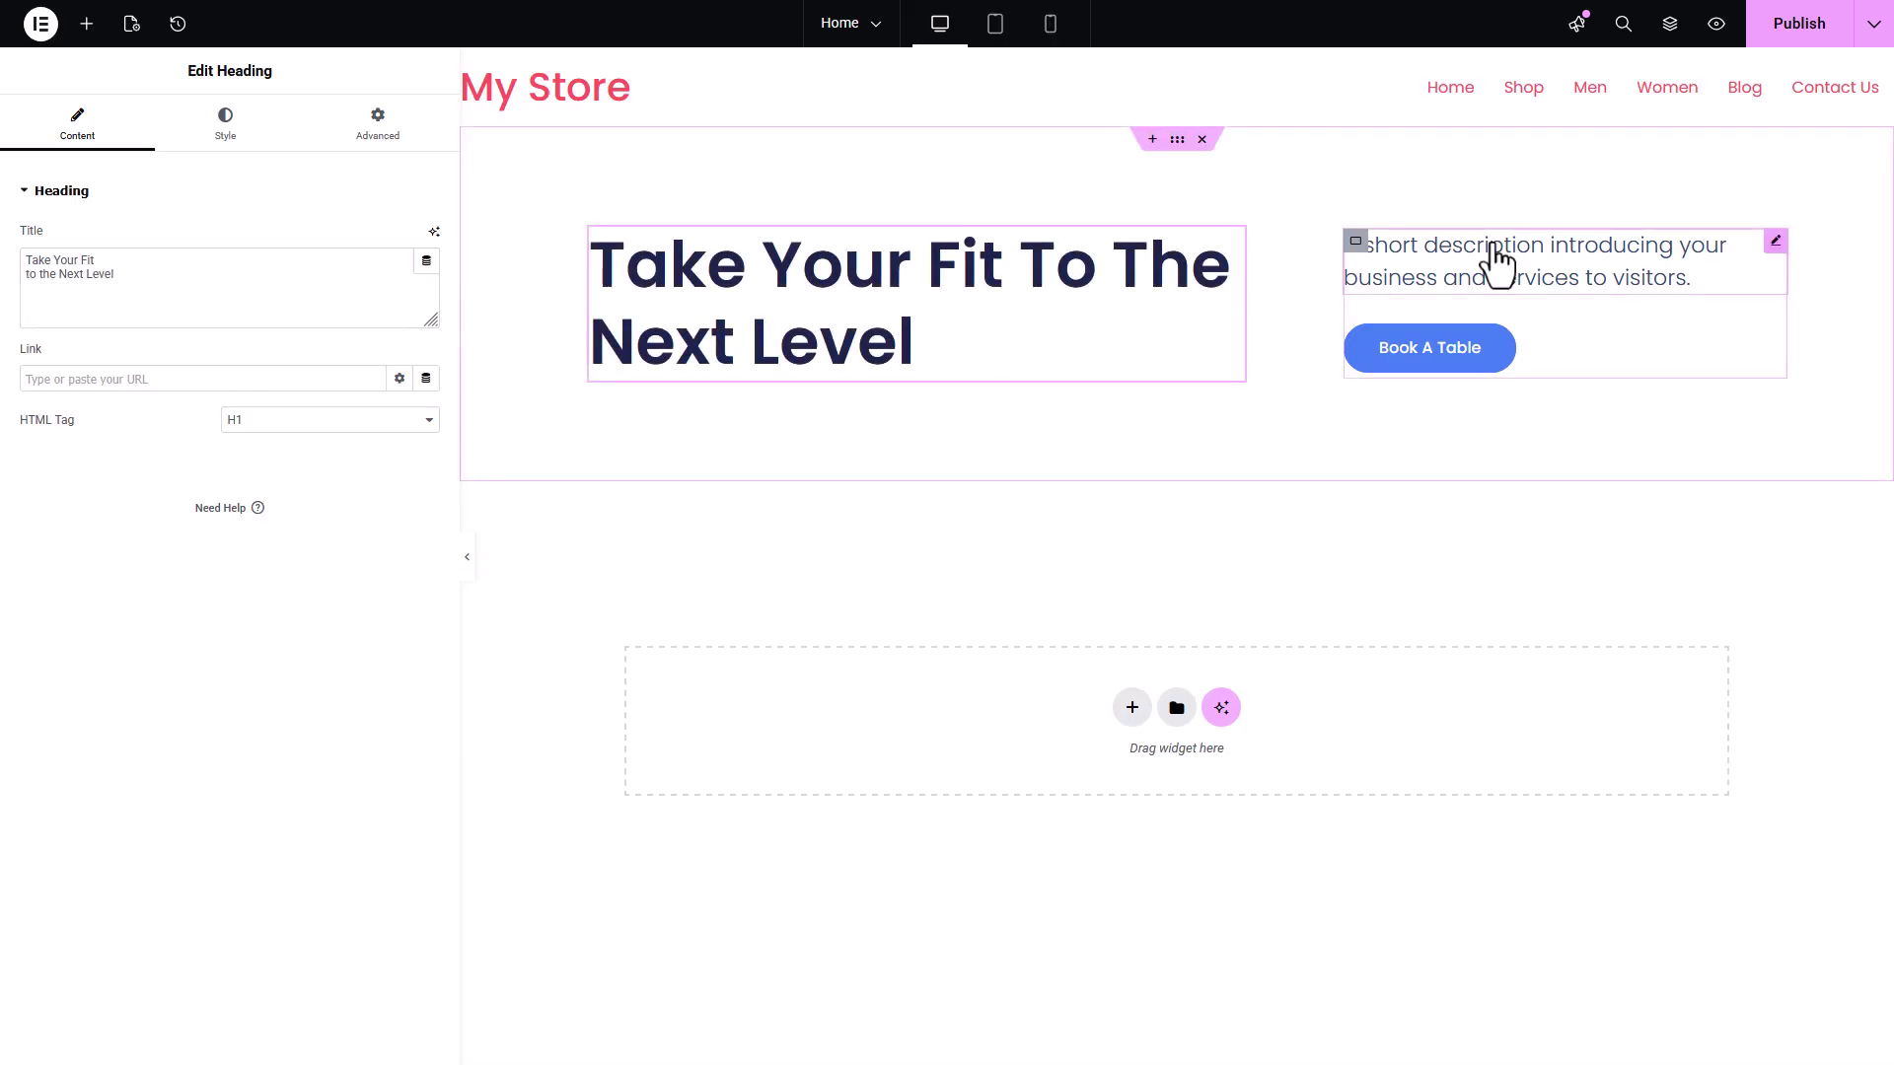
drag(1496, 262, 1085, 281)
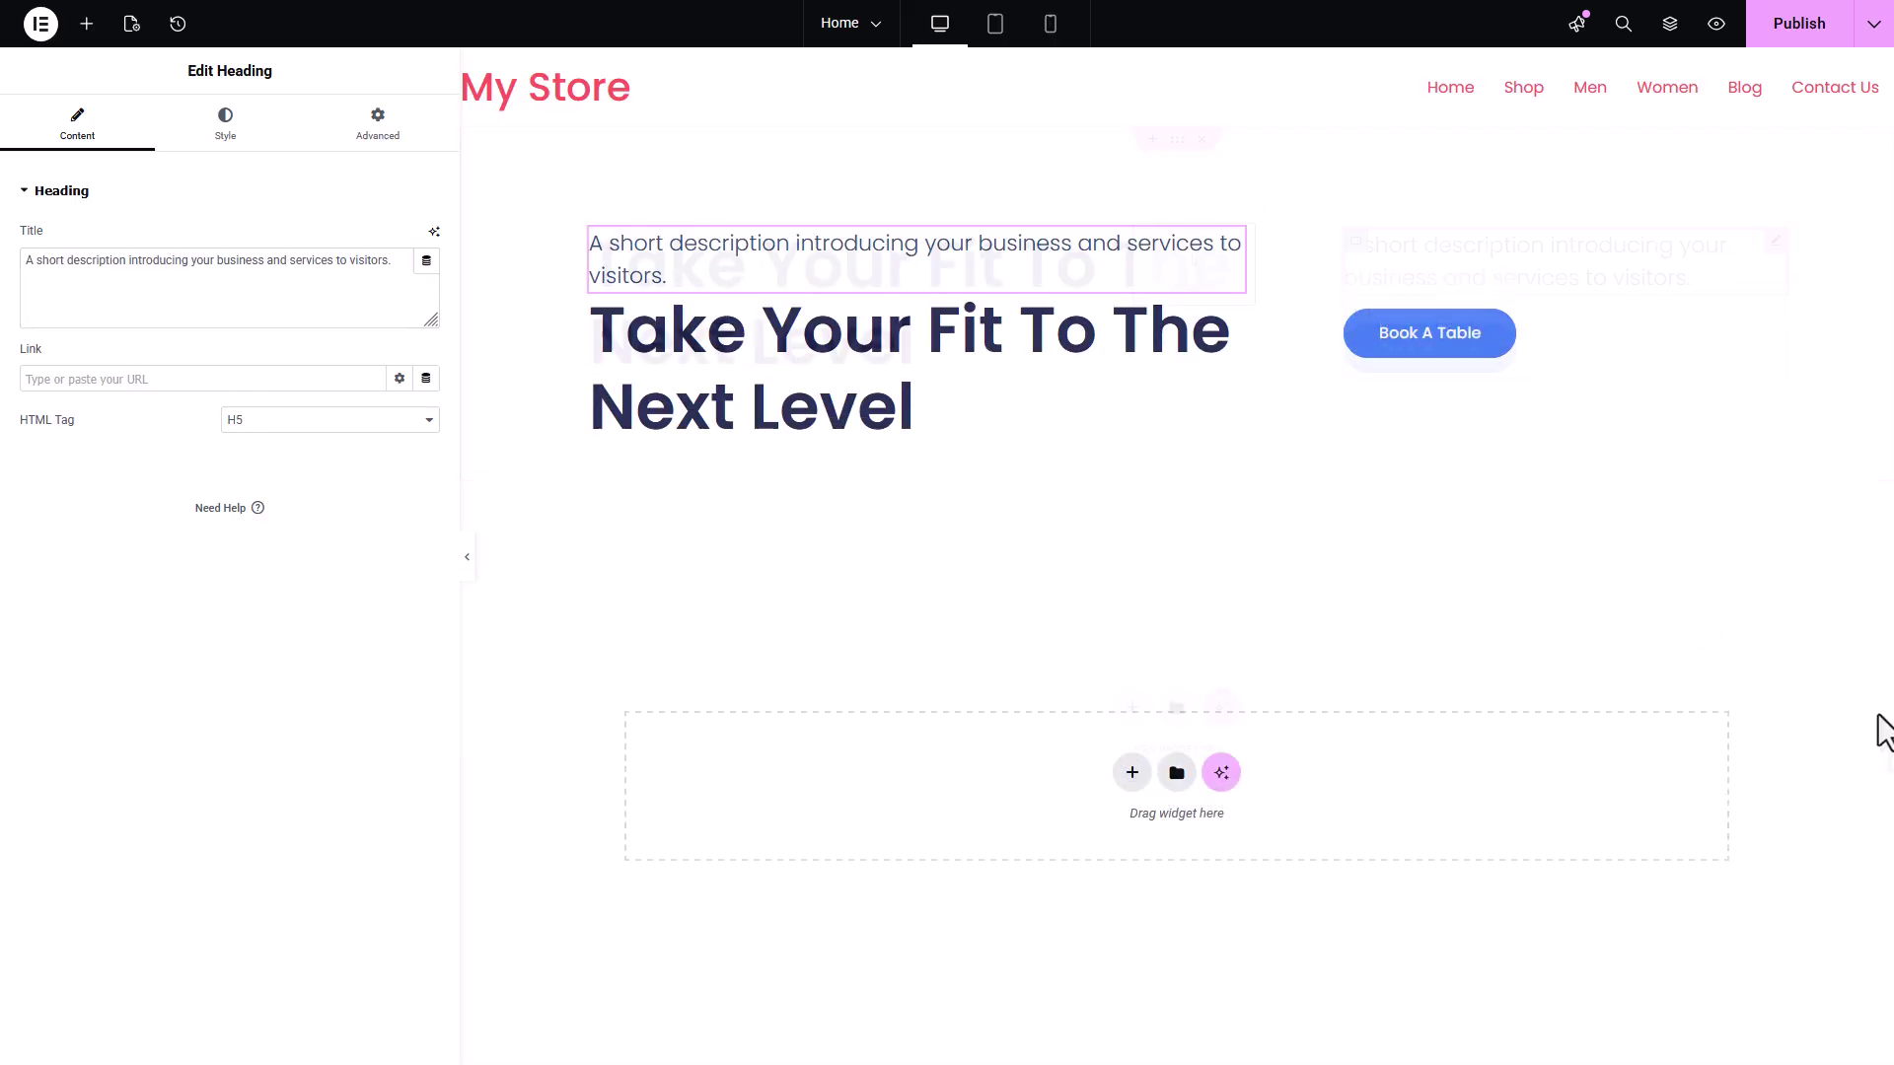
drag(394, 264, 24, 263)
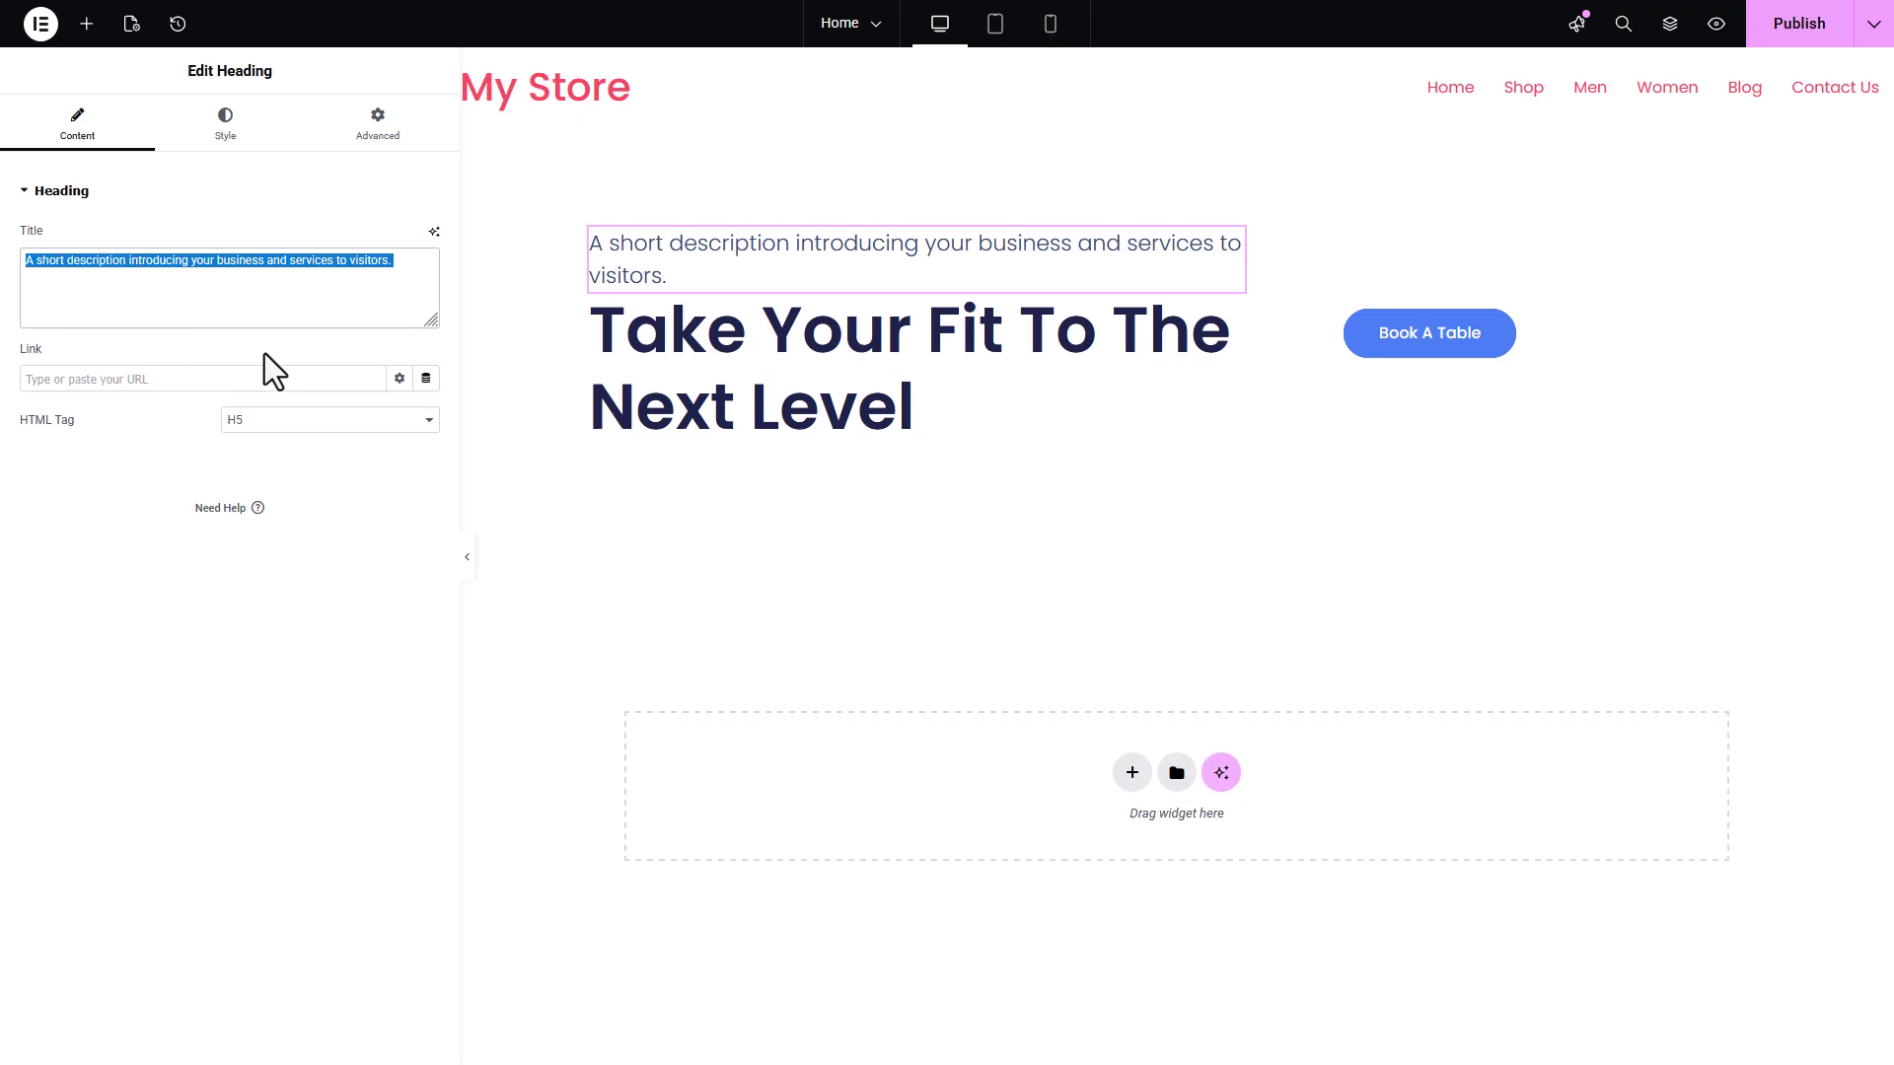
text(In Stor)
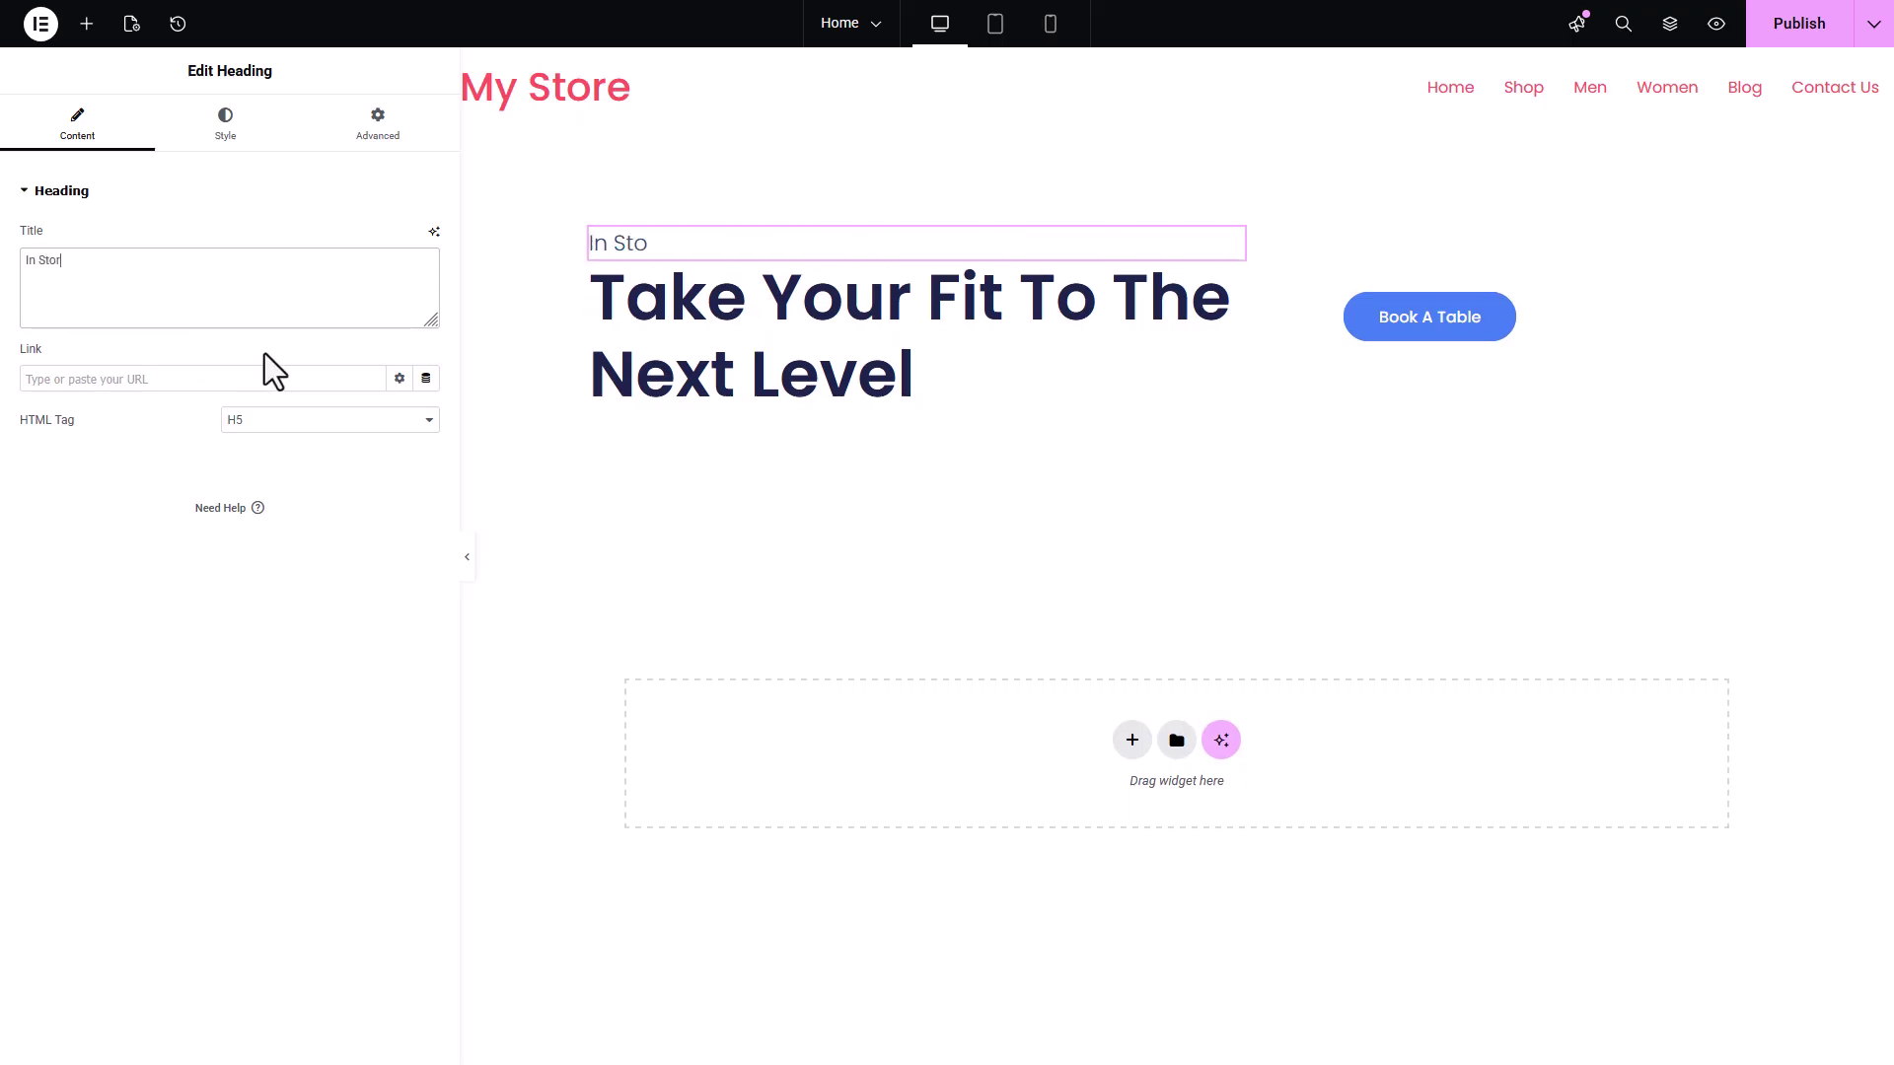
text(es & Online N)
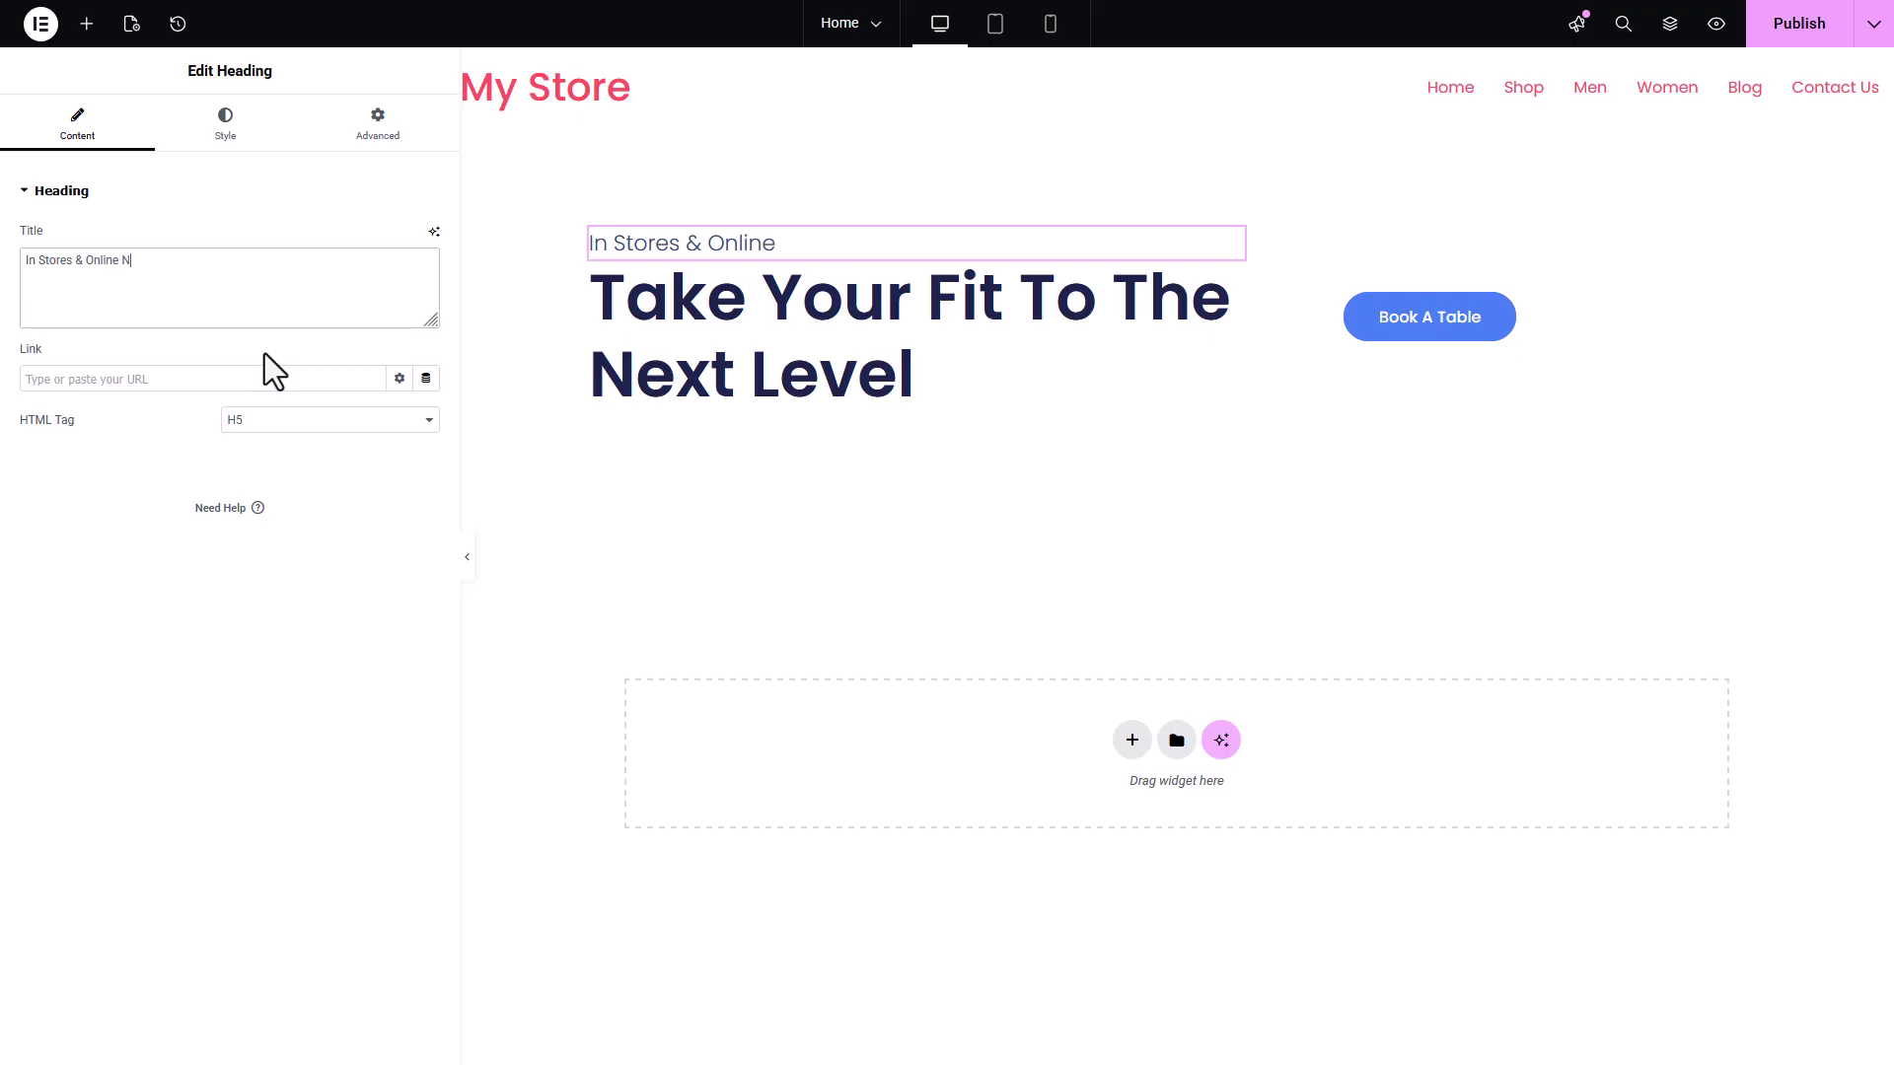
text(ow!)
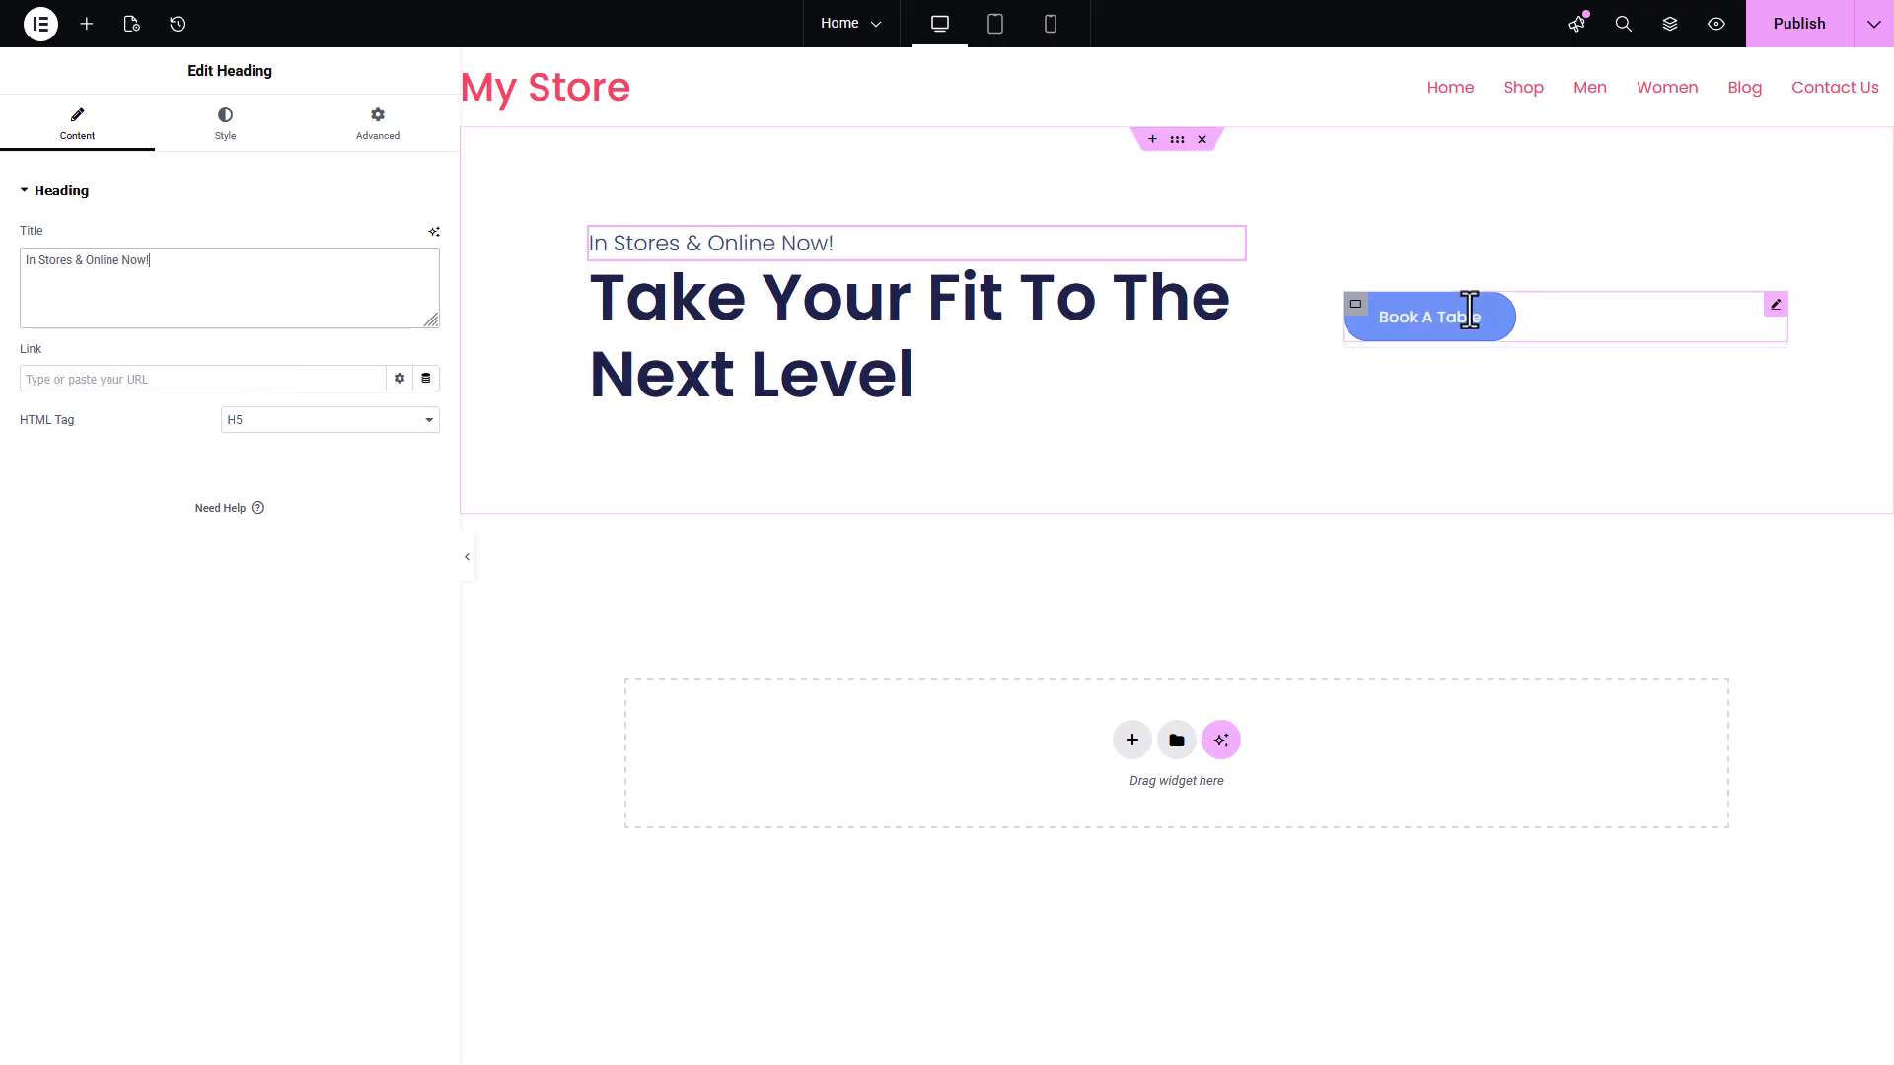
Move the hero button below the headline and set its text to "EXPLORE NOW".
drag(1776, 320, 718, 483)
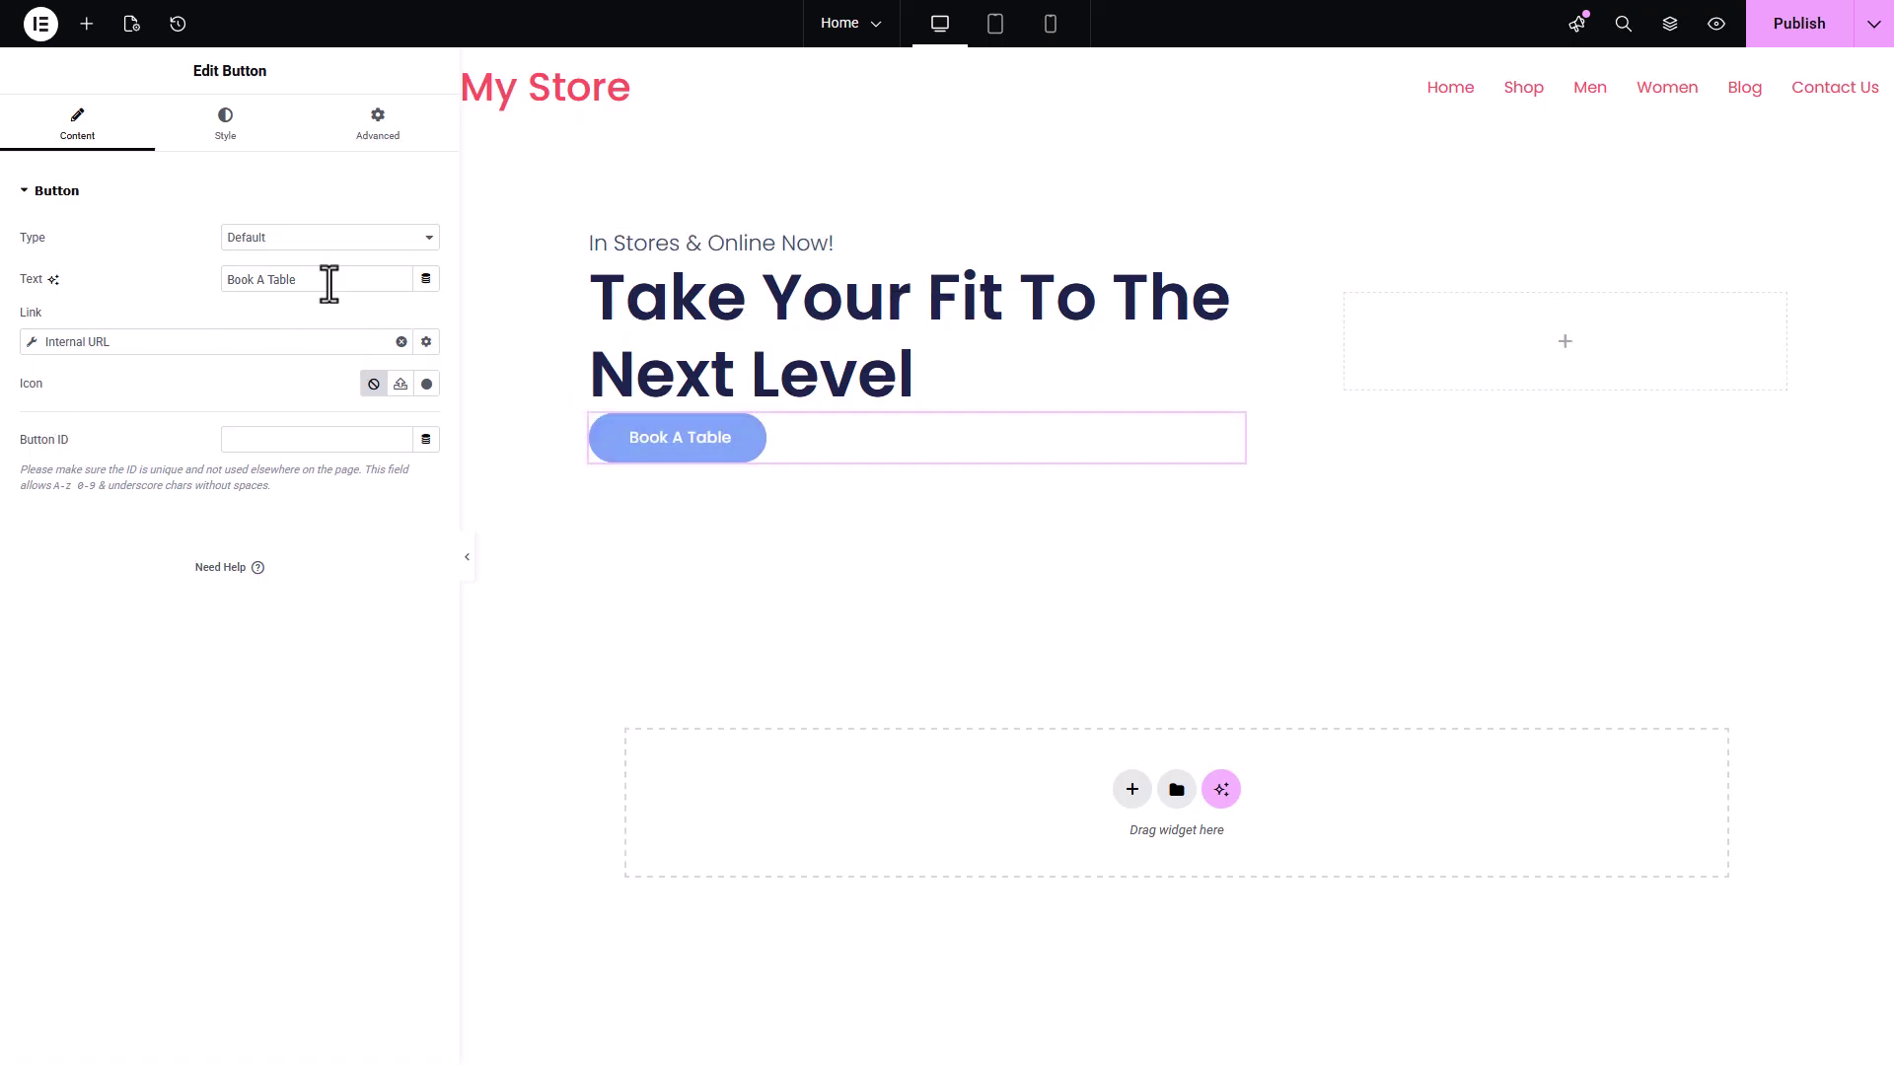
drag(325, 281, 39, 301)
text(EXPLORE NOW)
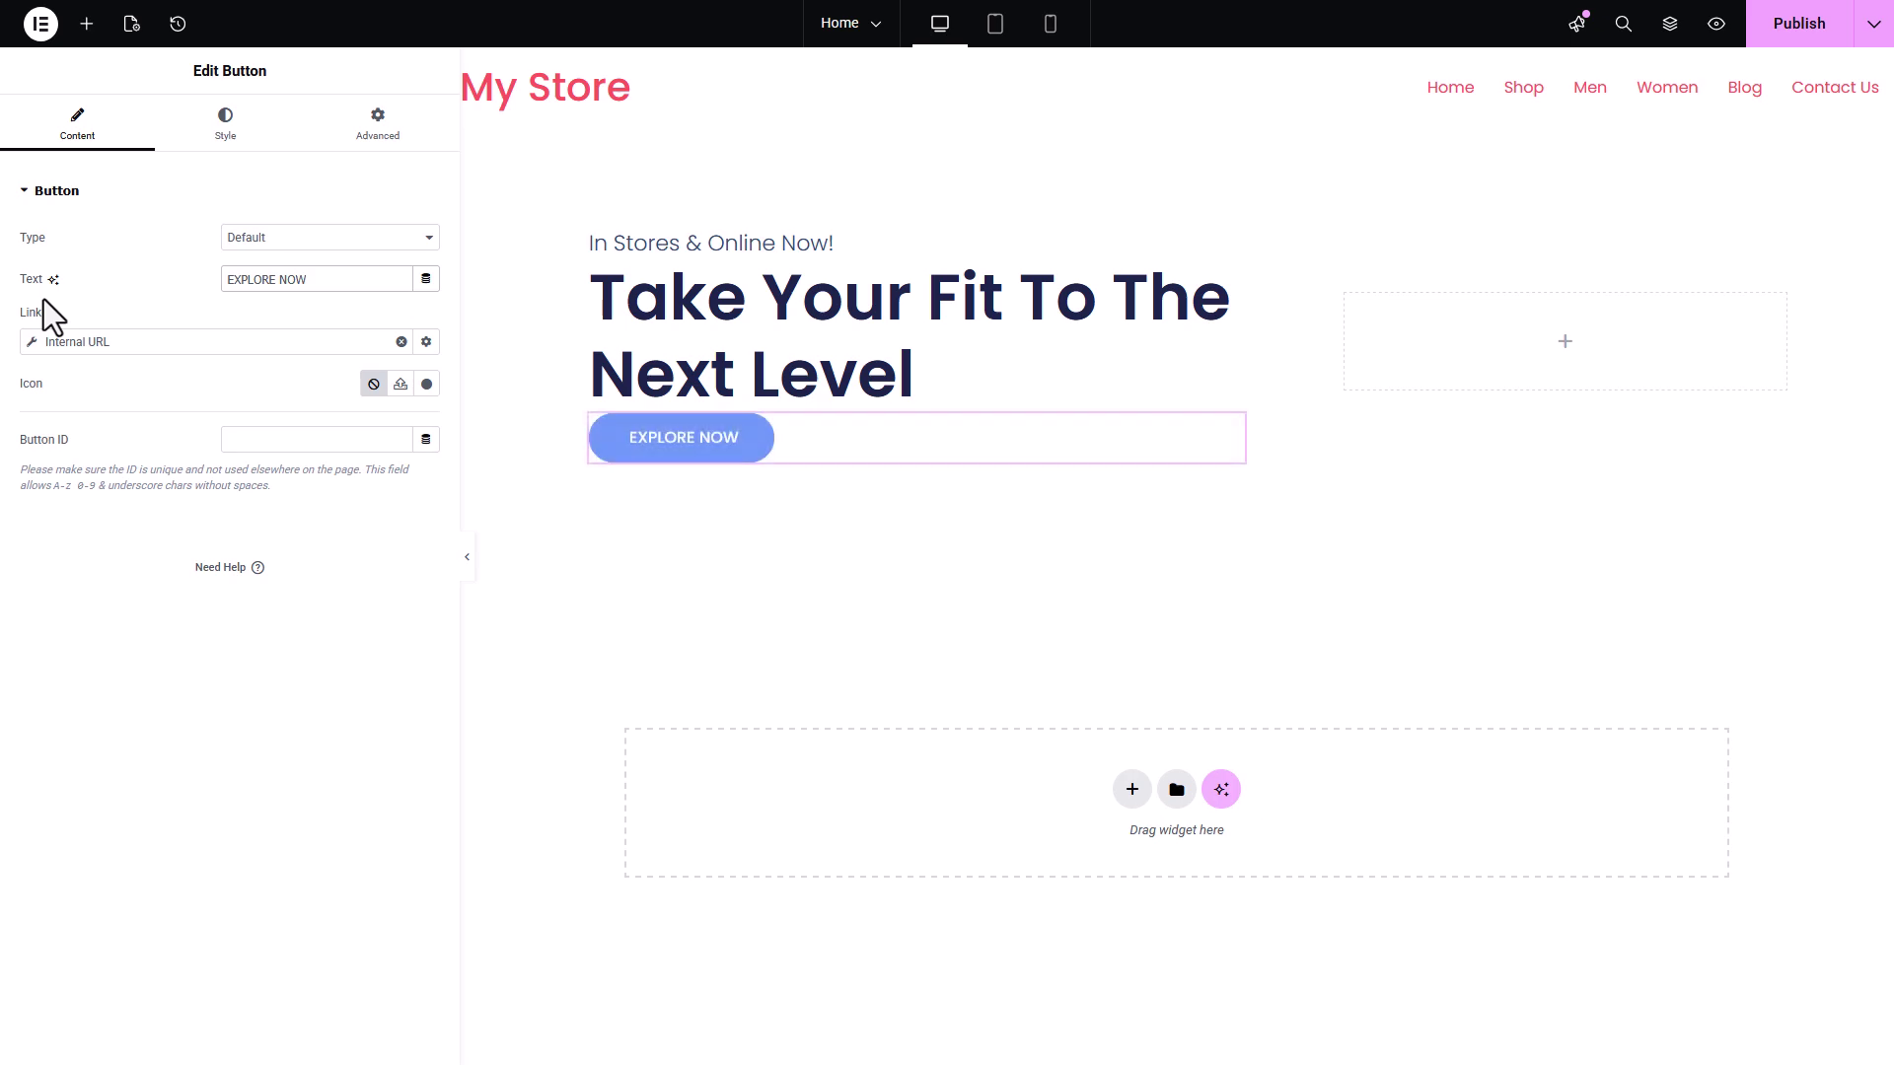
Reset the hero button's typography to default and switch the hero text container's gap unit to px.
click(238, 139)
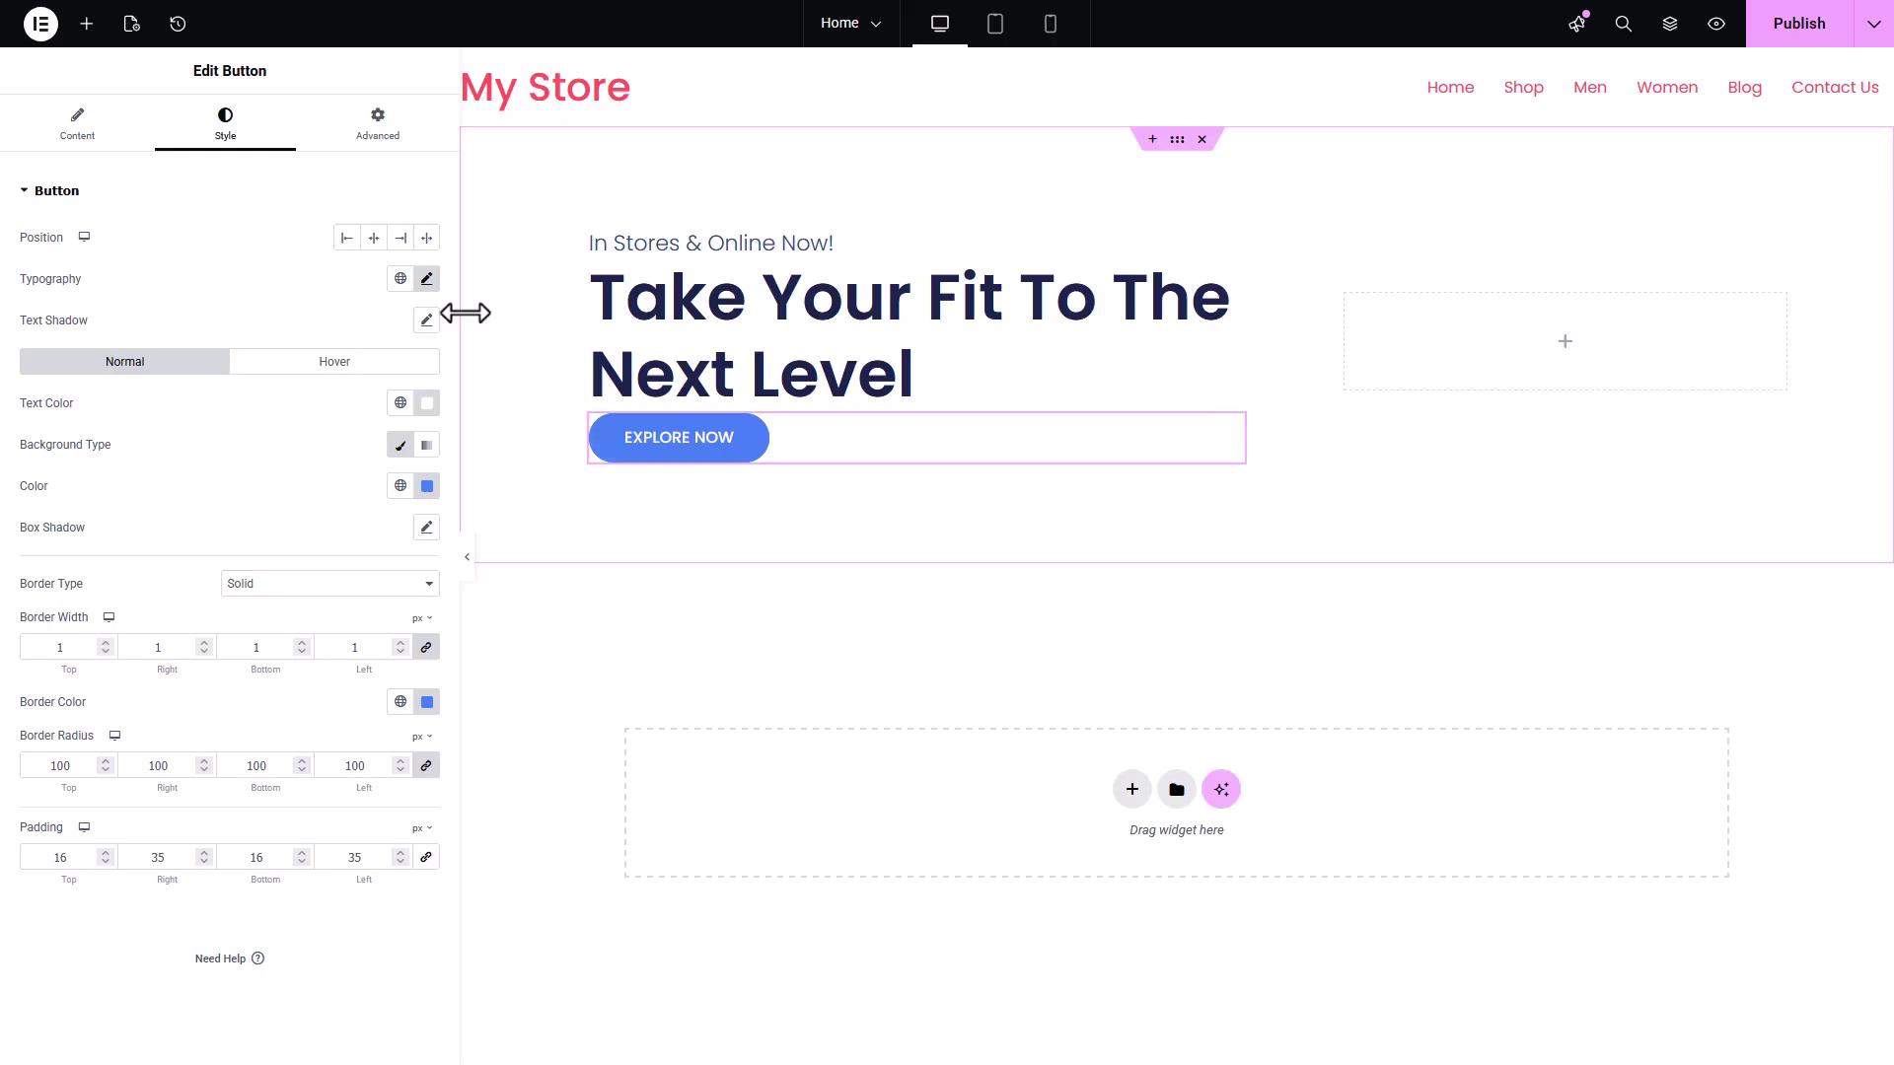
click(426, 279)
click(389, 323)
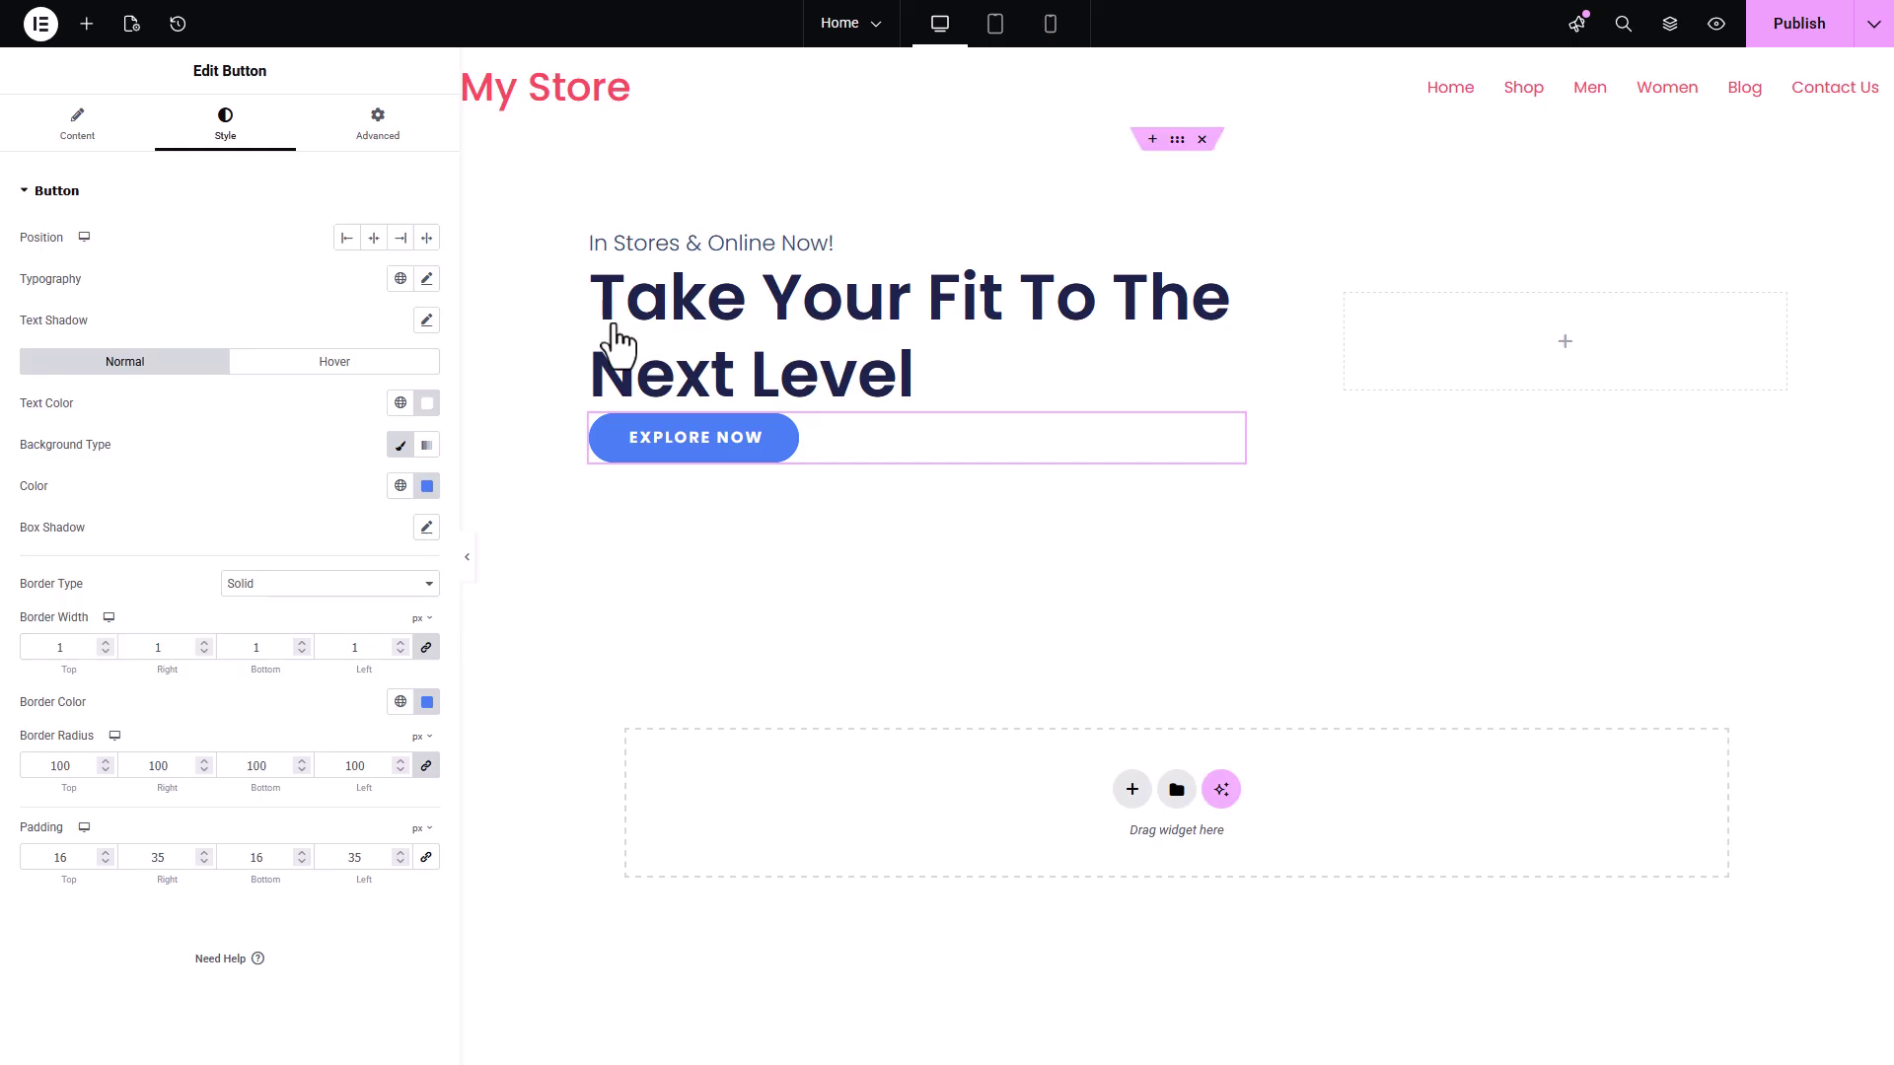
click(601, 241)
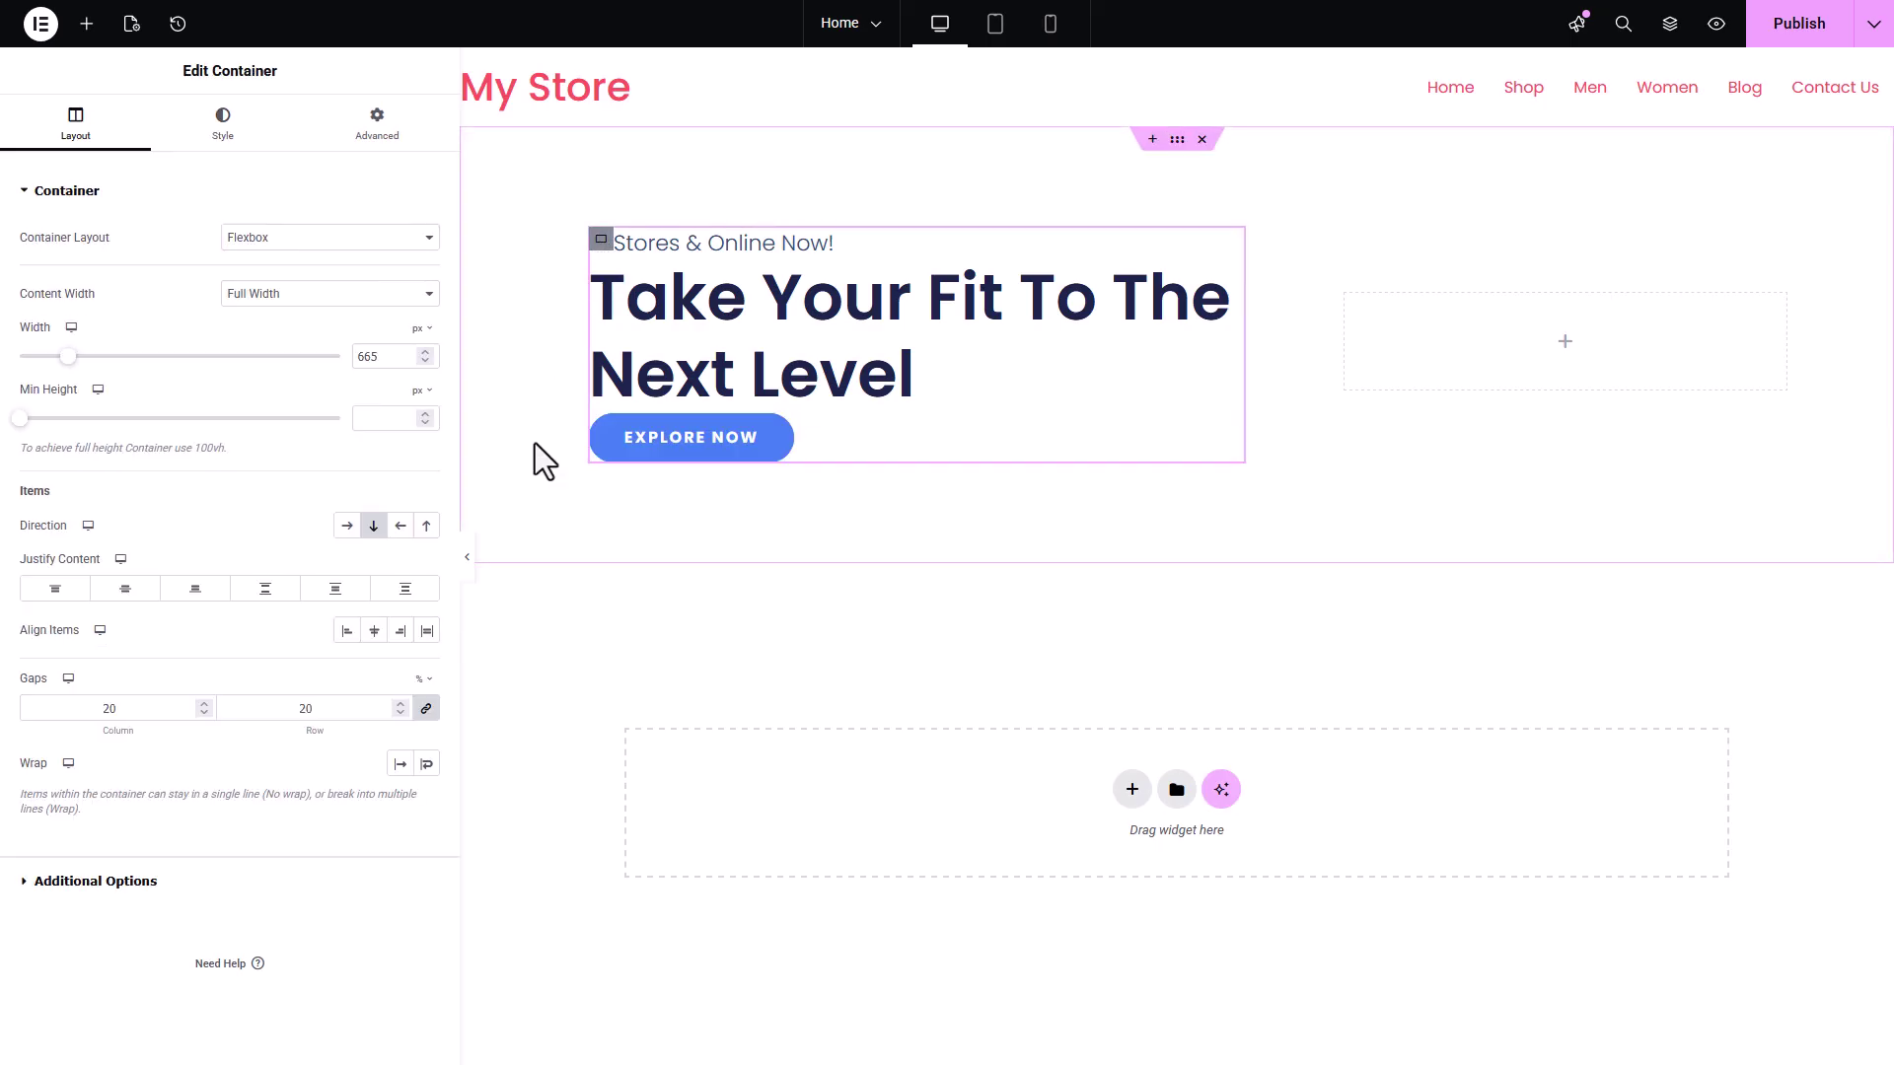
click(420, 683)
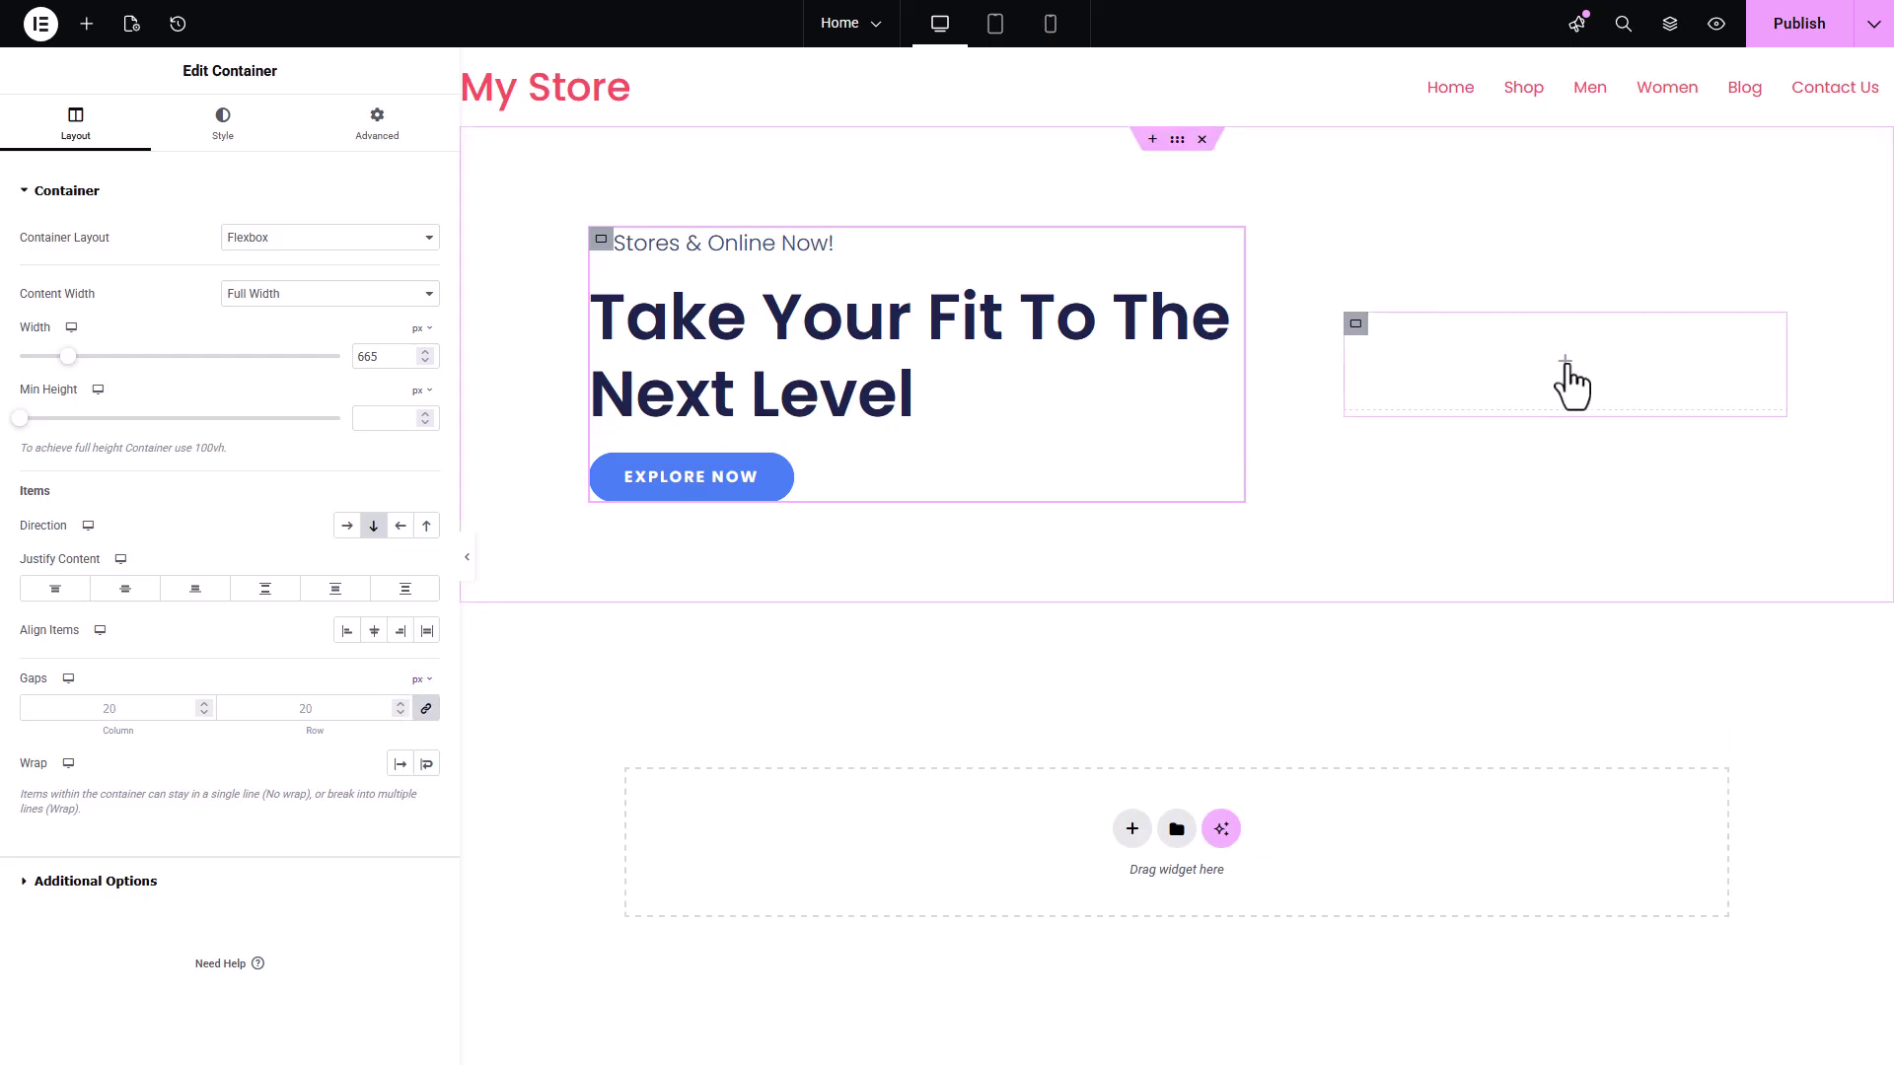
Add an Image widget to the empty hero container and choose the photo of the couple wearing sunglasses.
click(1562, 375)
drag(237, 426, 1568, 360)
click(194, 318)
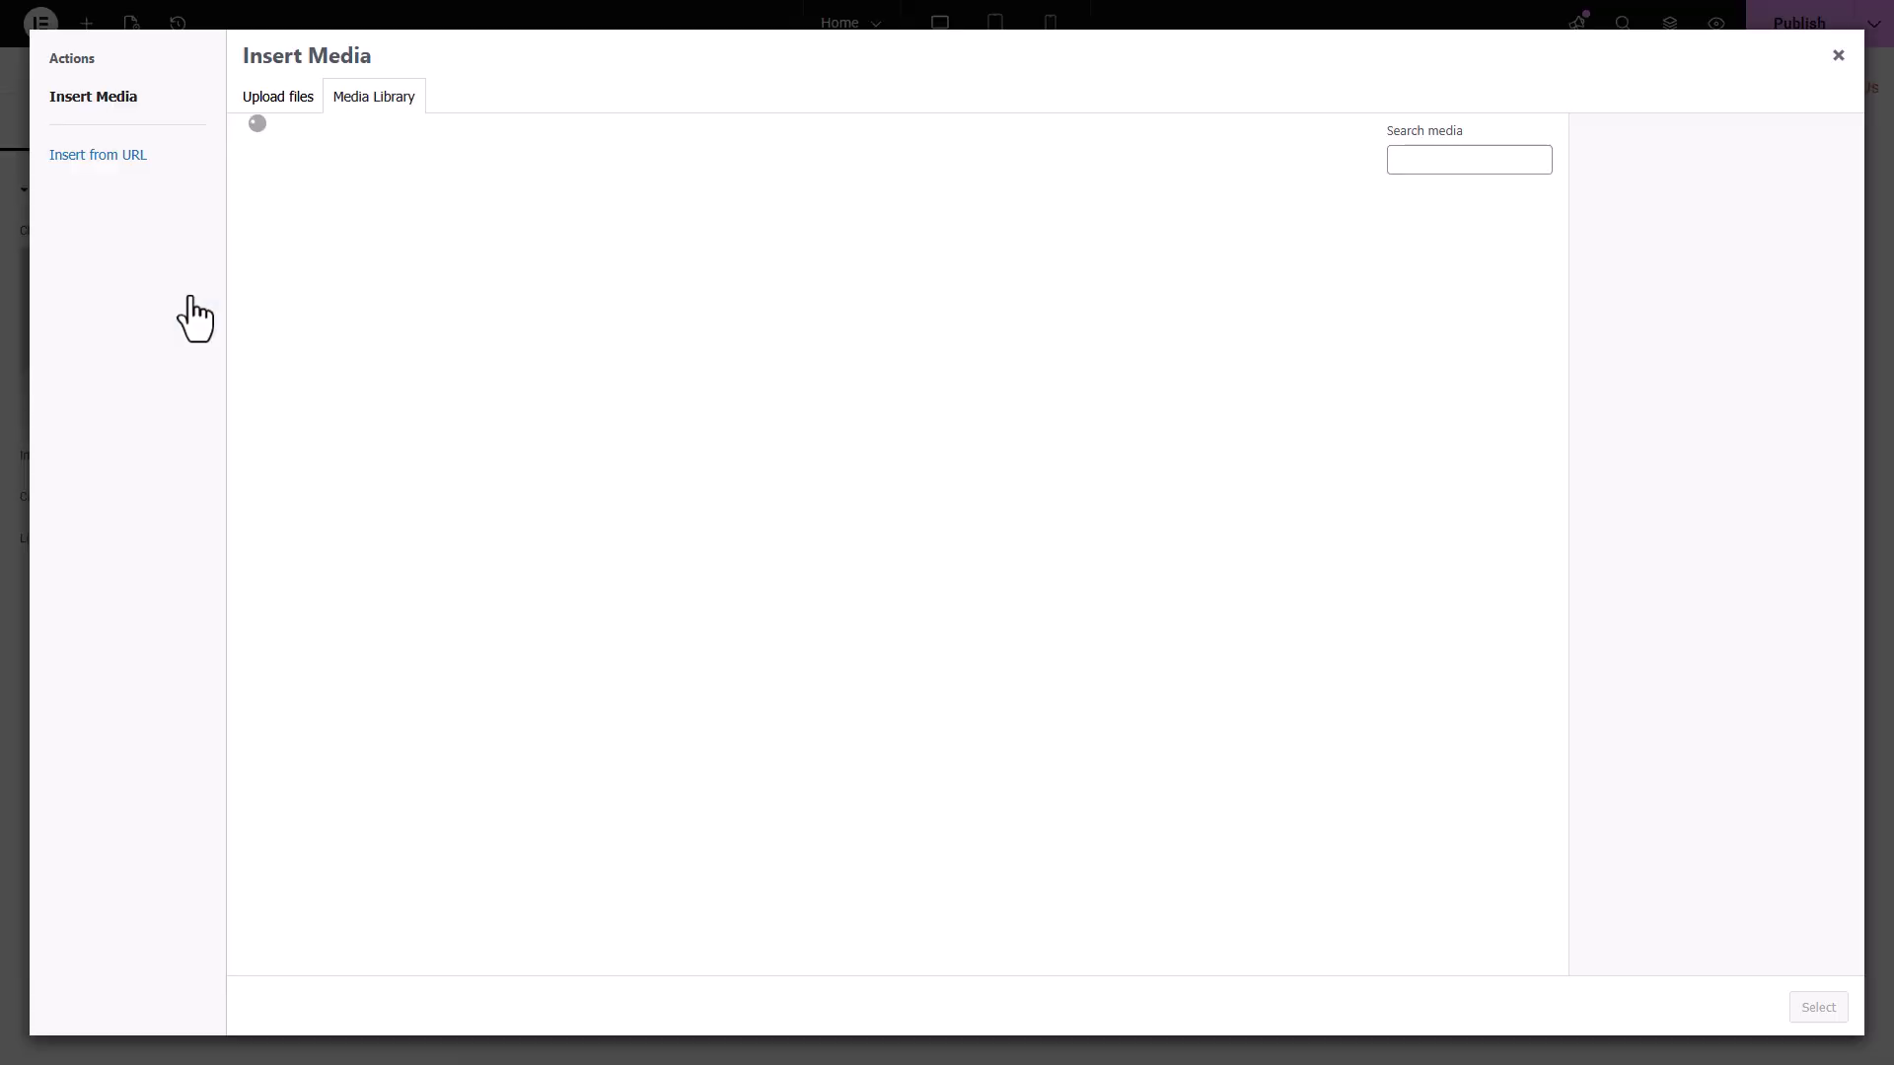
click(491, 247)
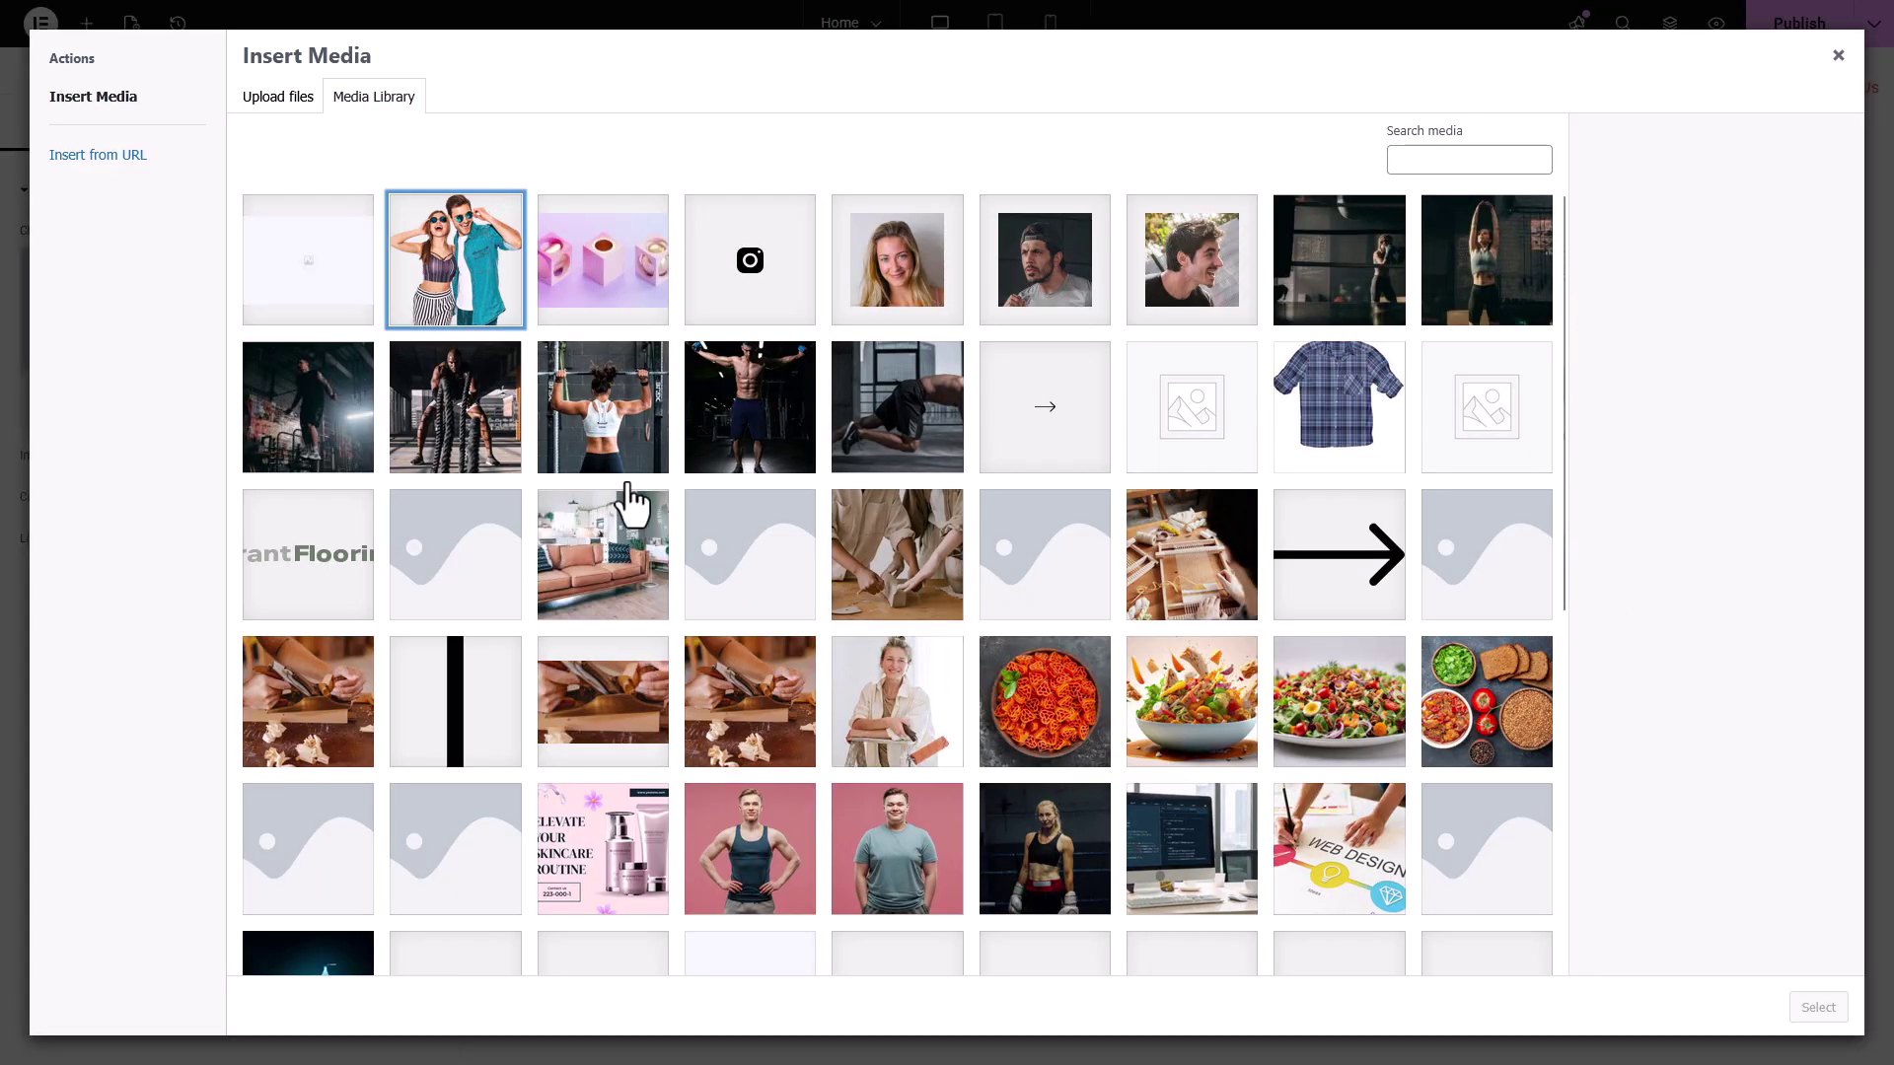
click(1815, 1008)
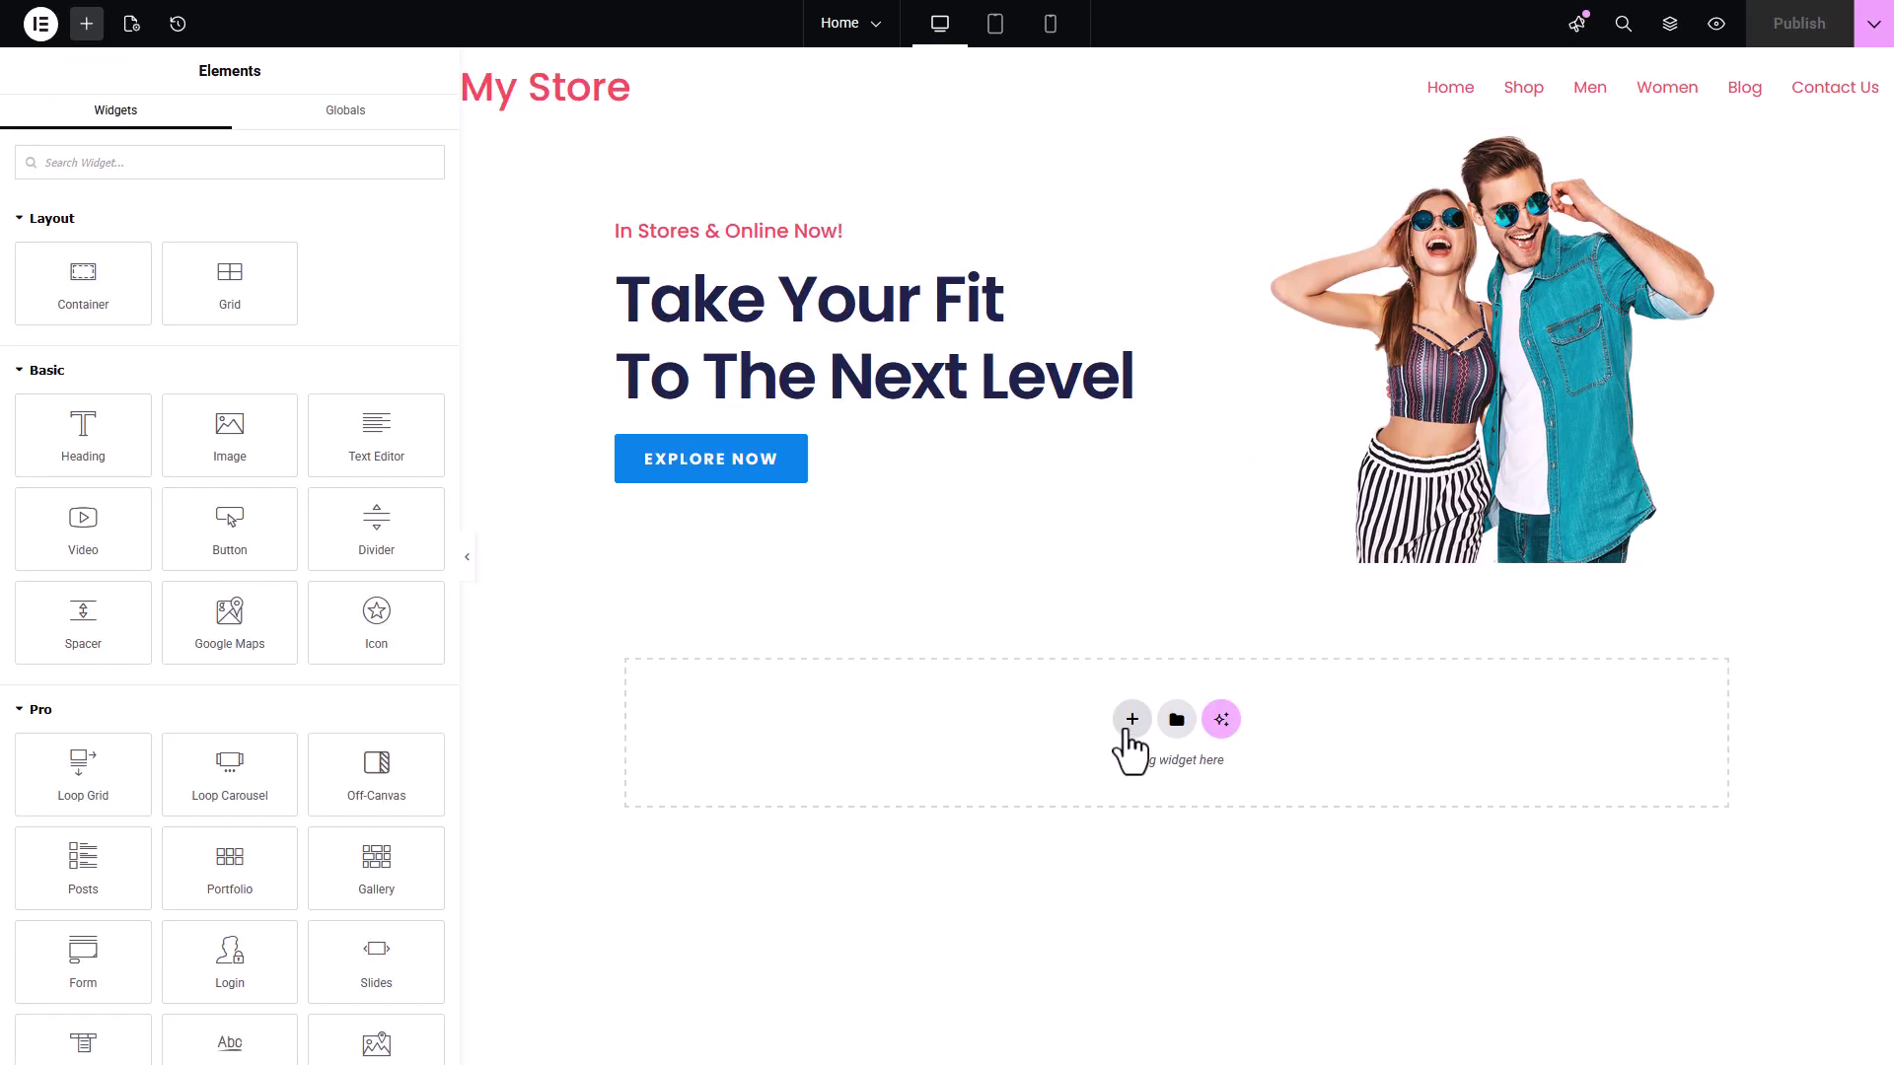
Add a single-column container below the hero section and place an Icon List widget in it.
click(1131, 720)
click(1105, 804)
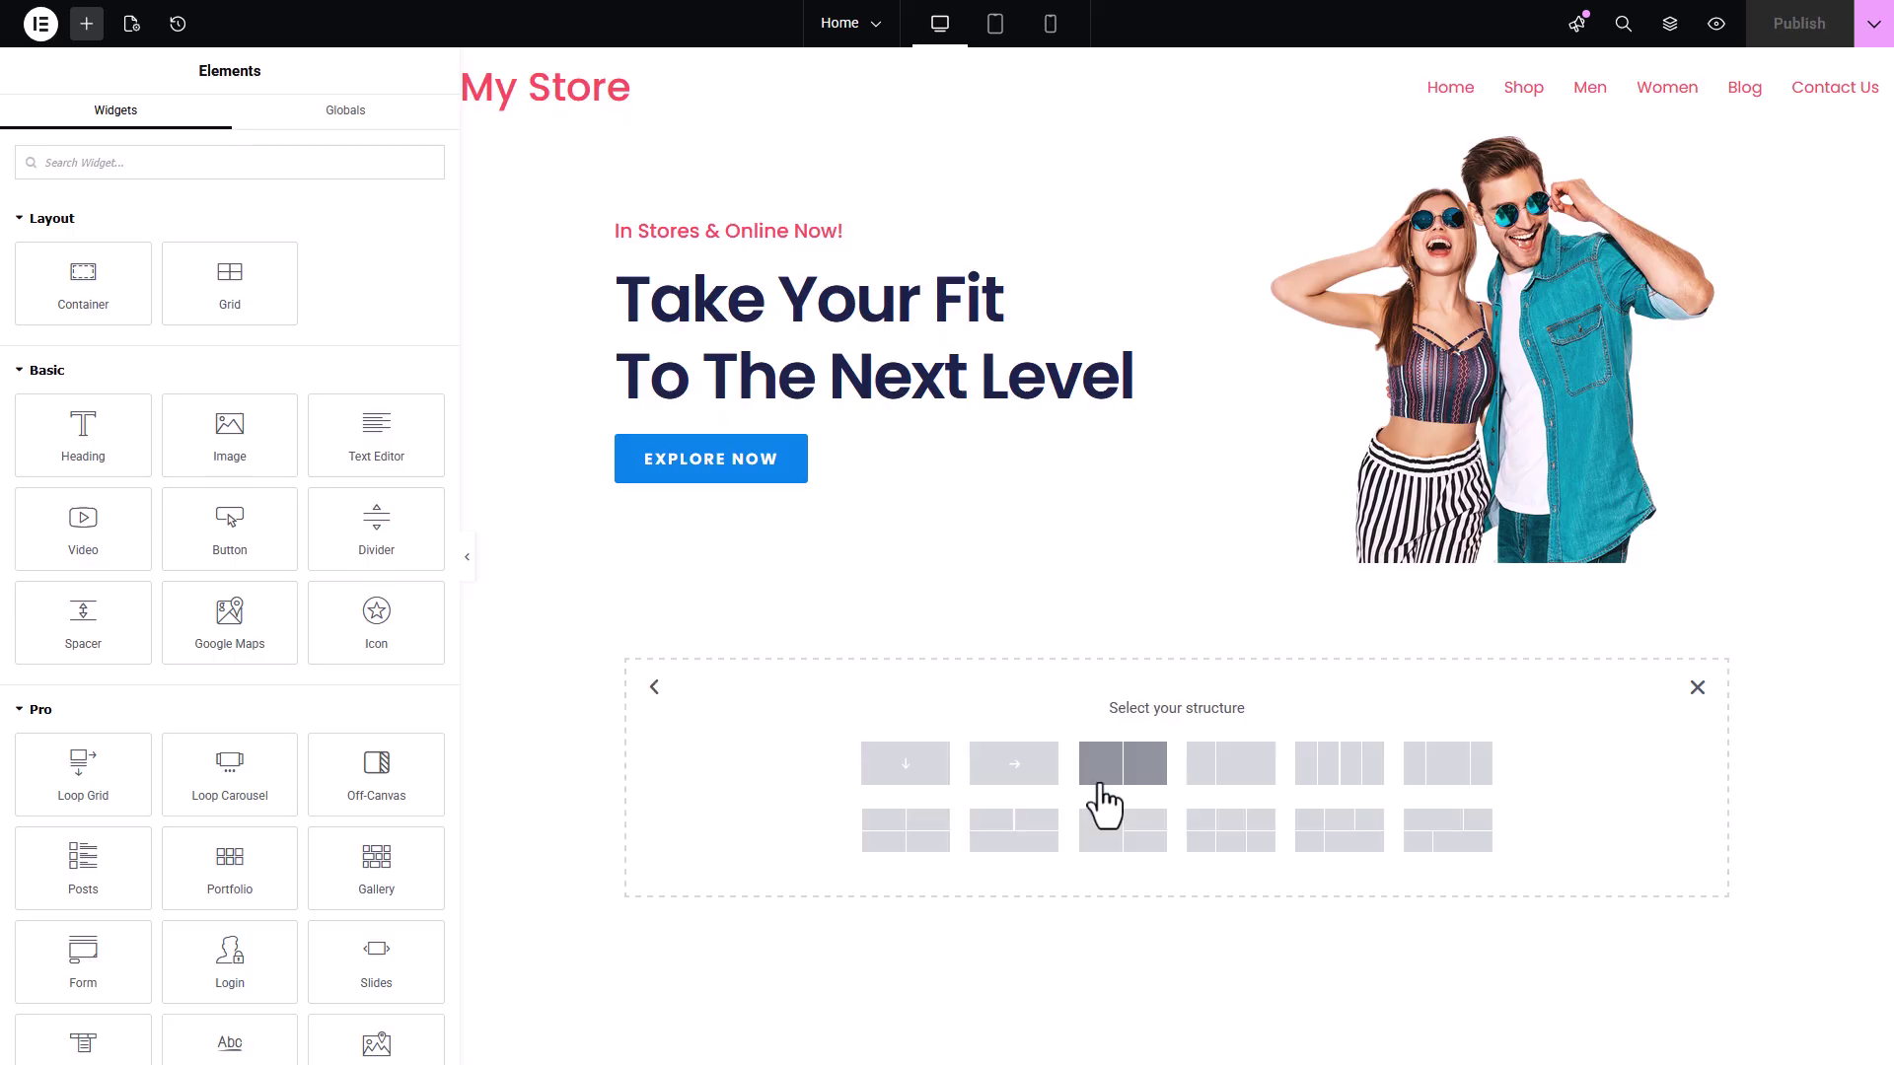
click(918, 773)
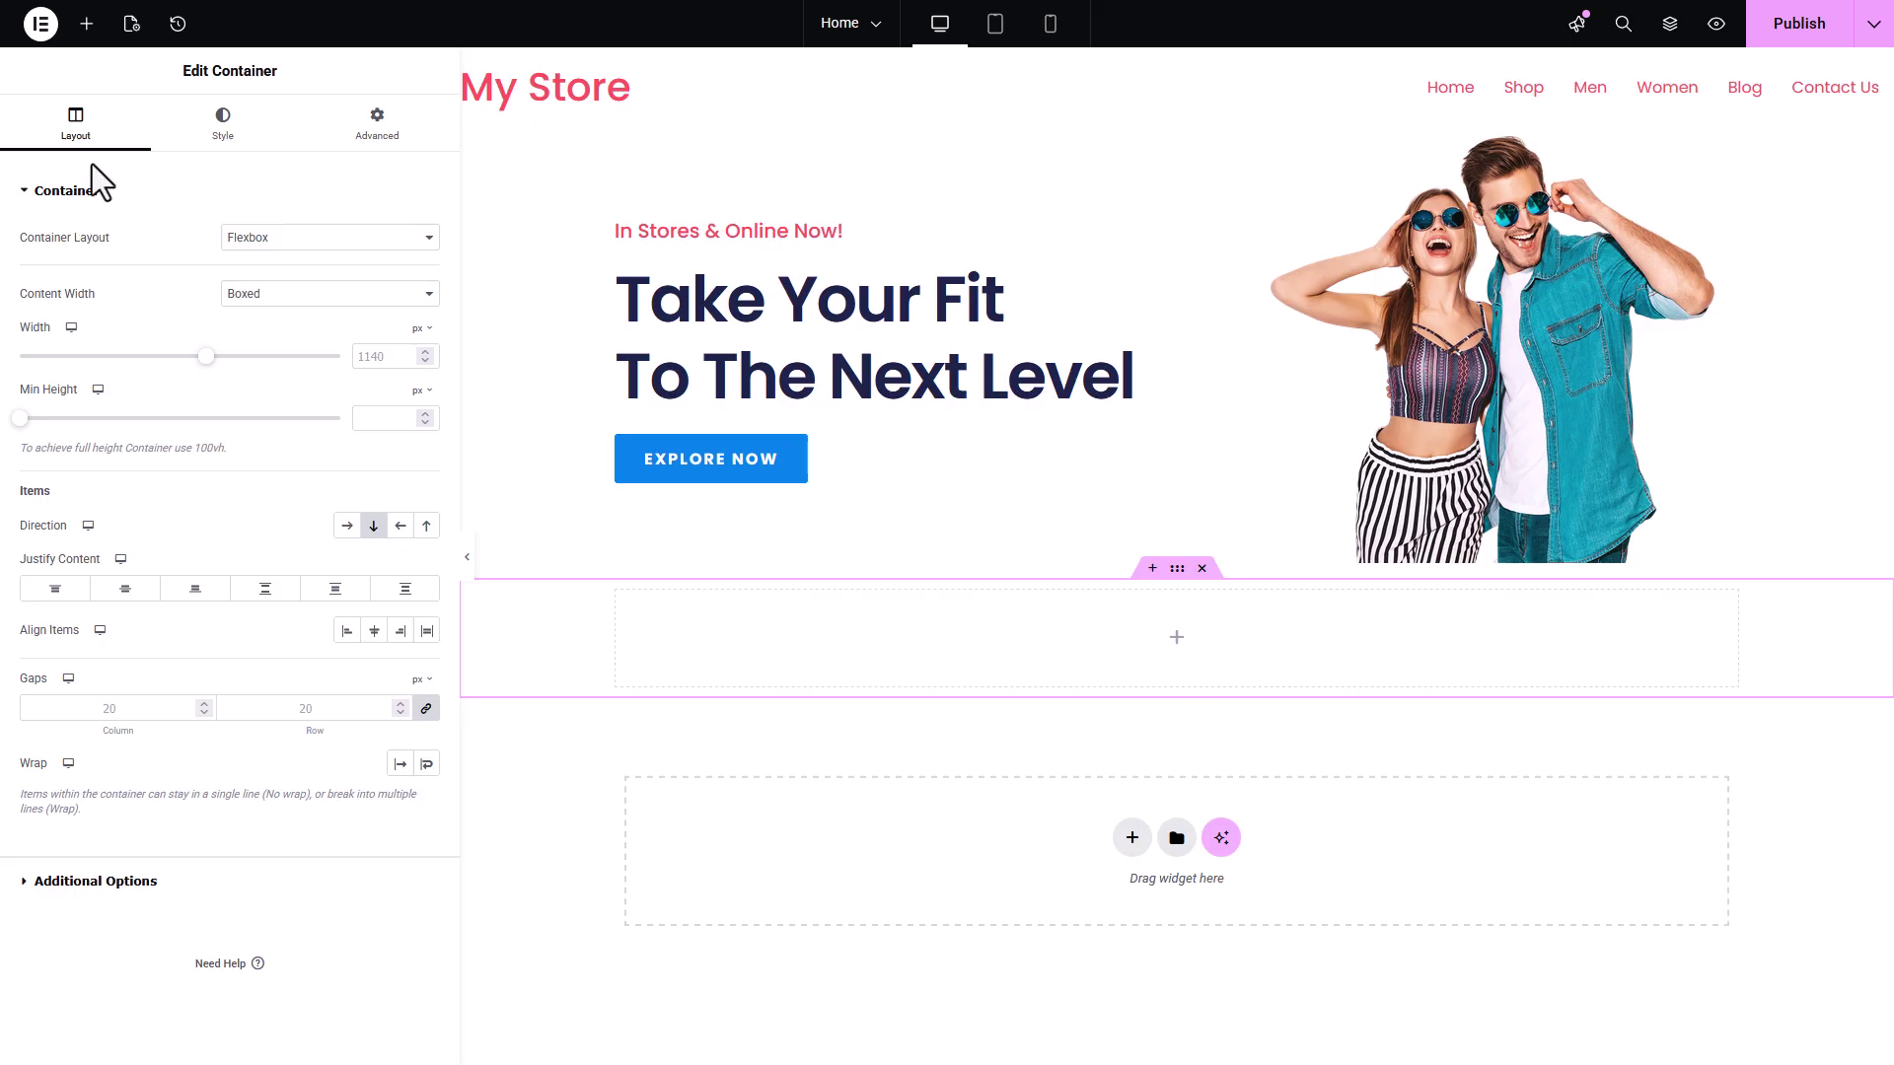
click(87, 24)
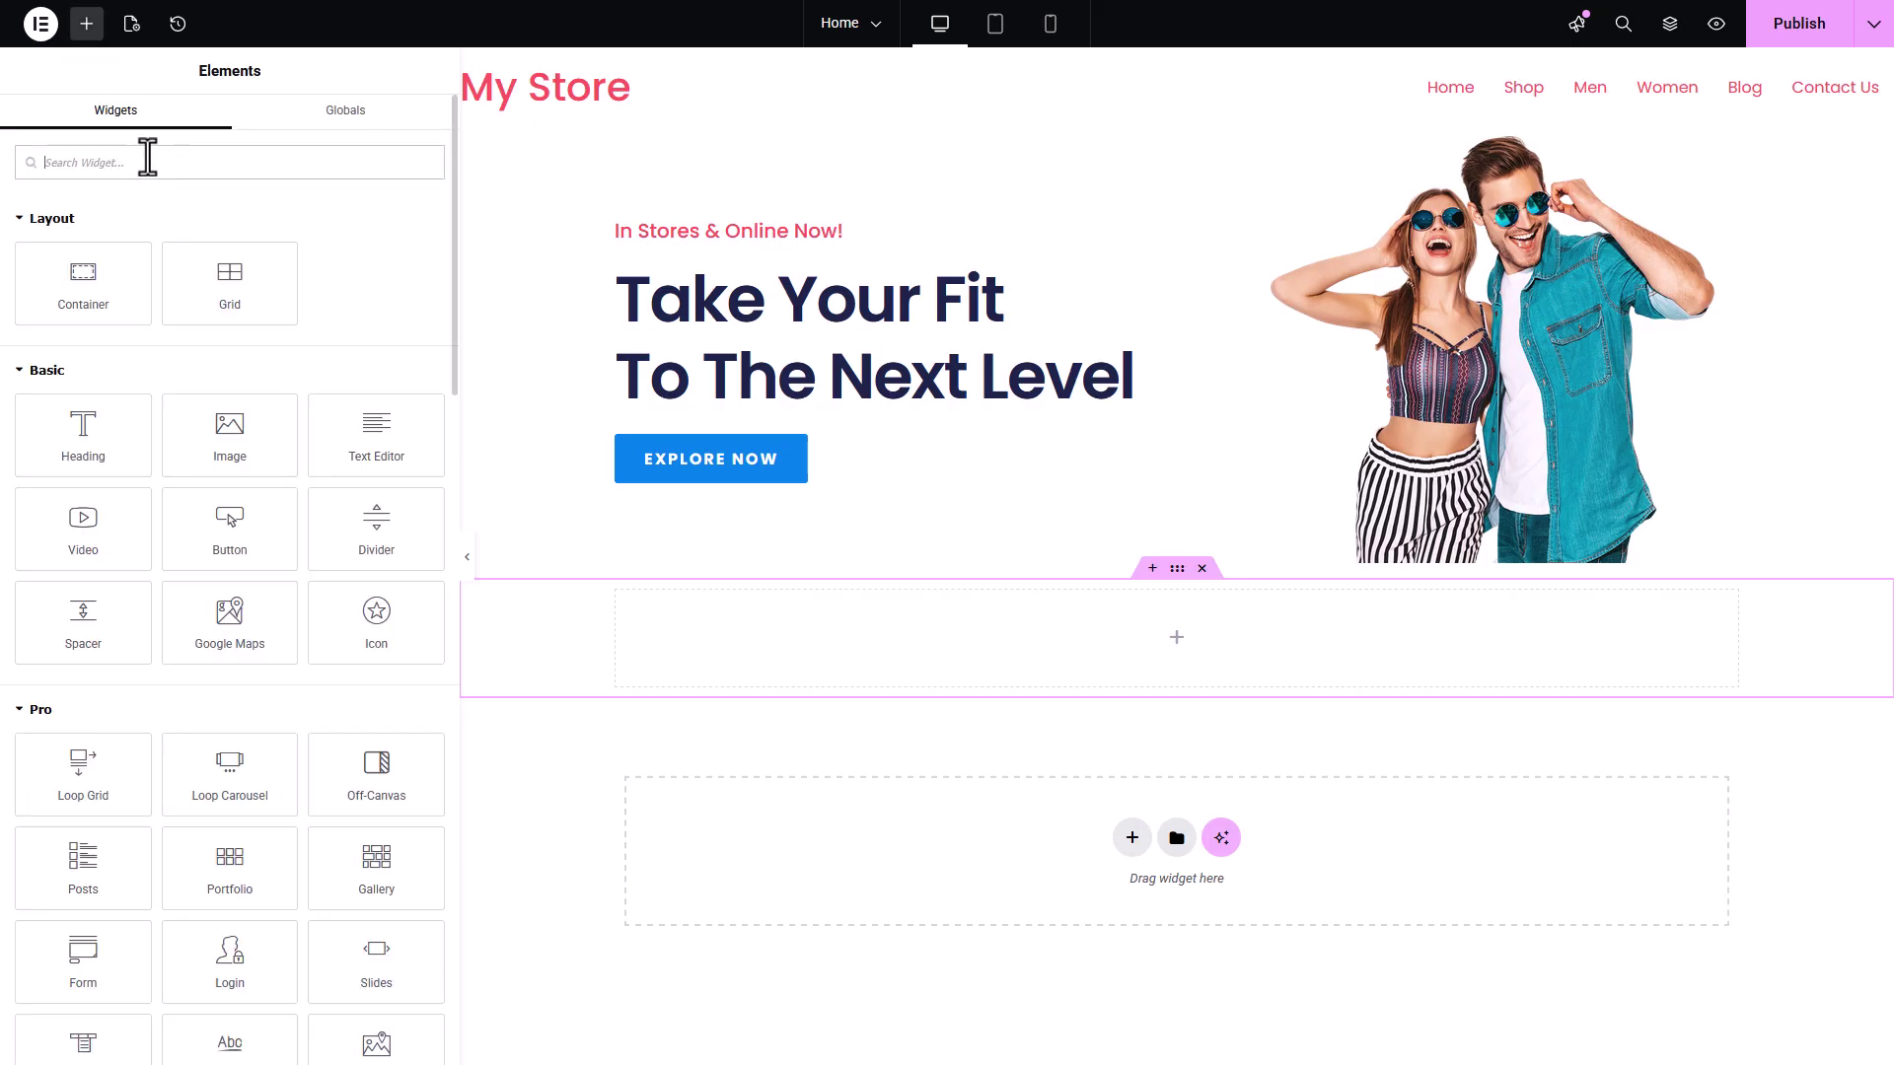
text(icon)
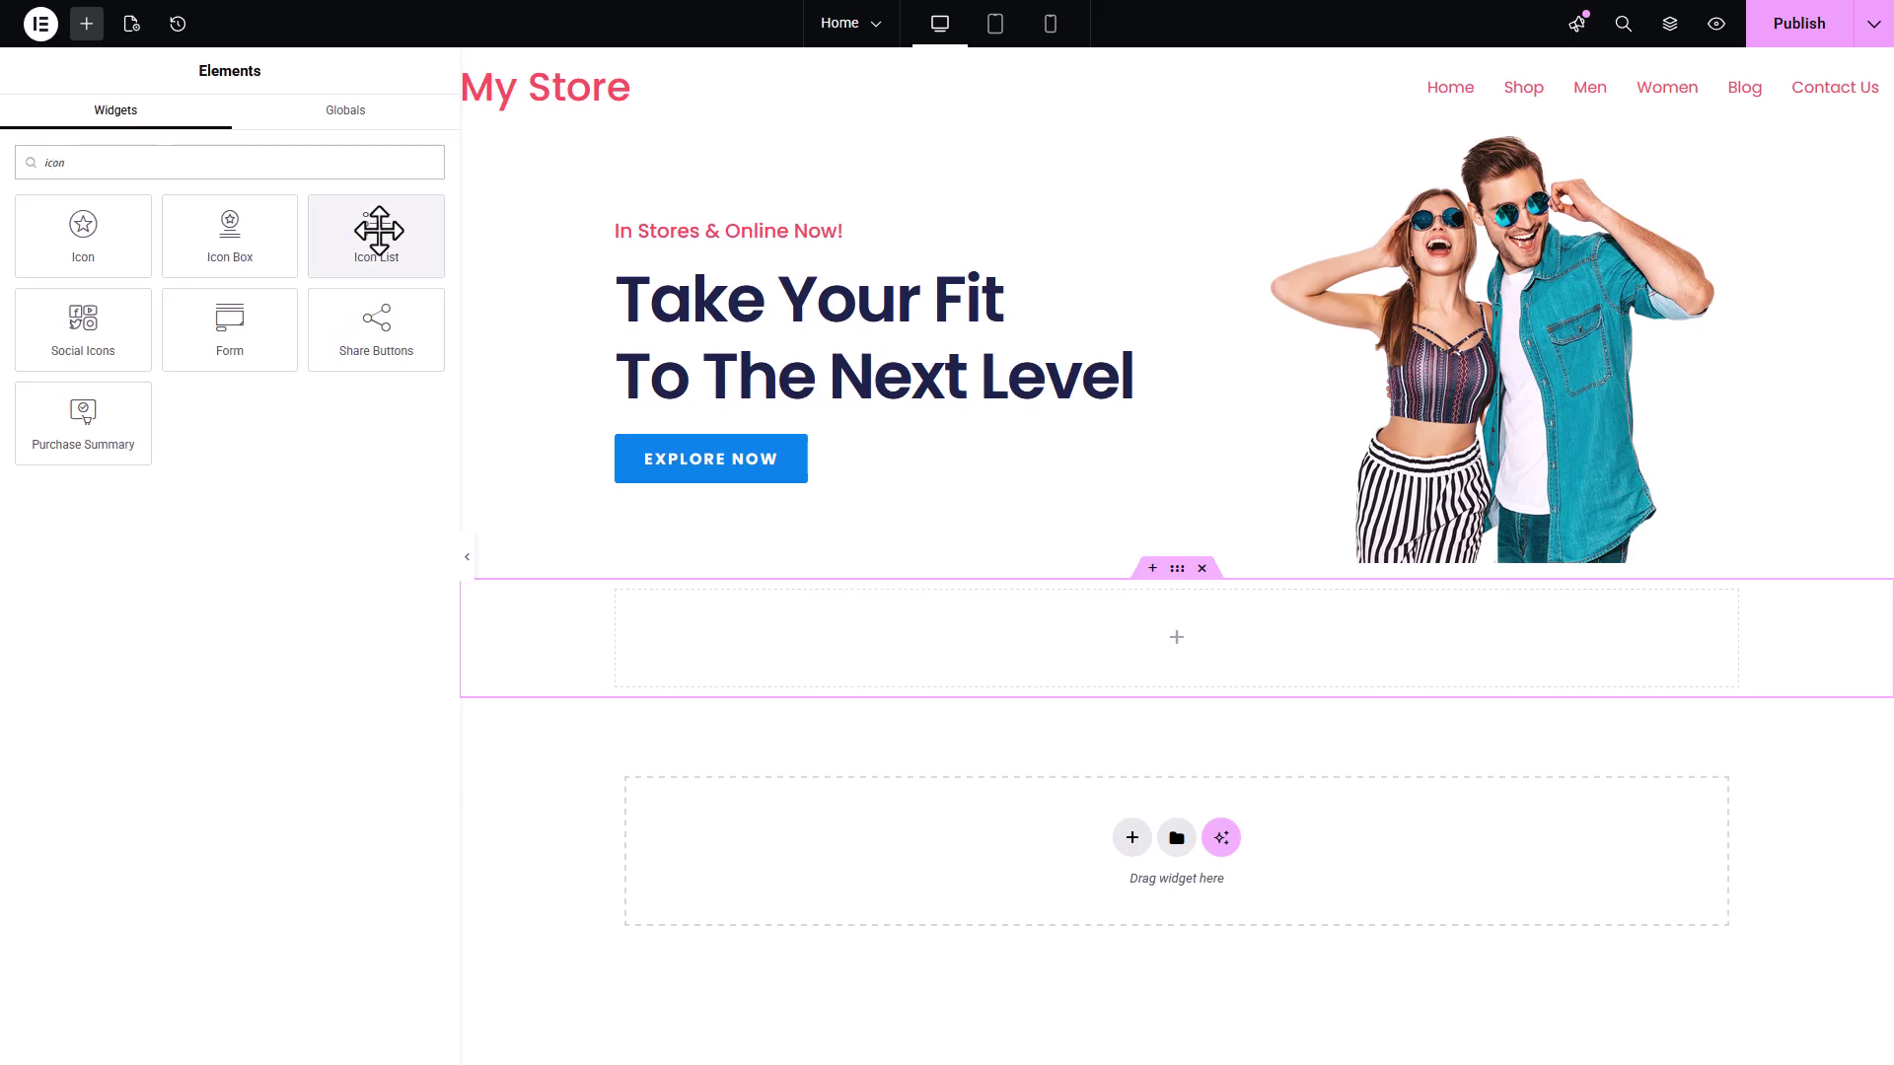
drag(376, 233, 856, 642)
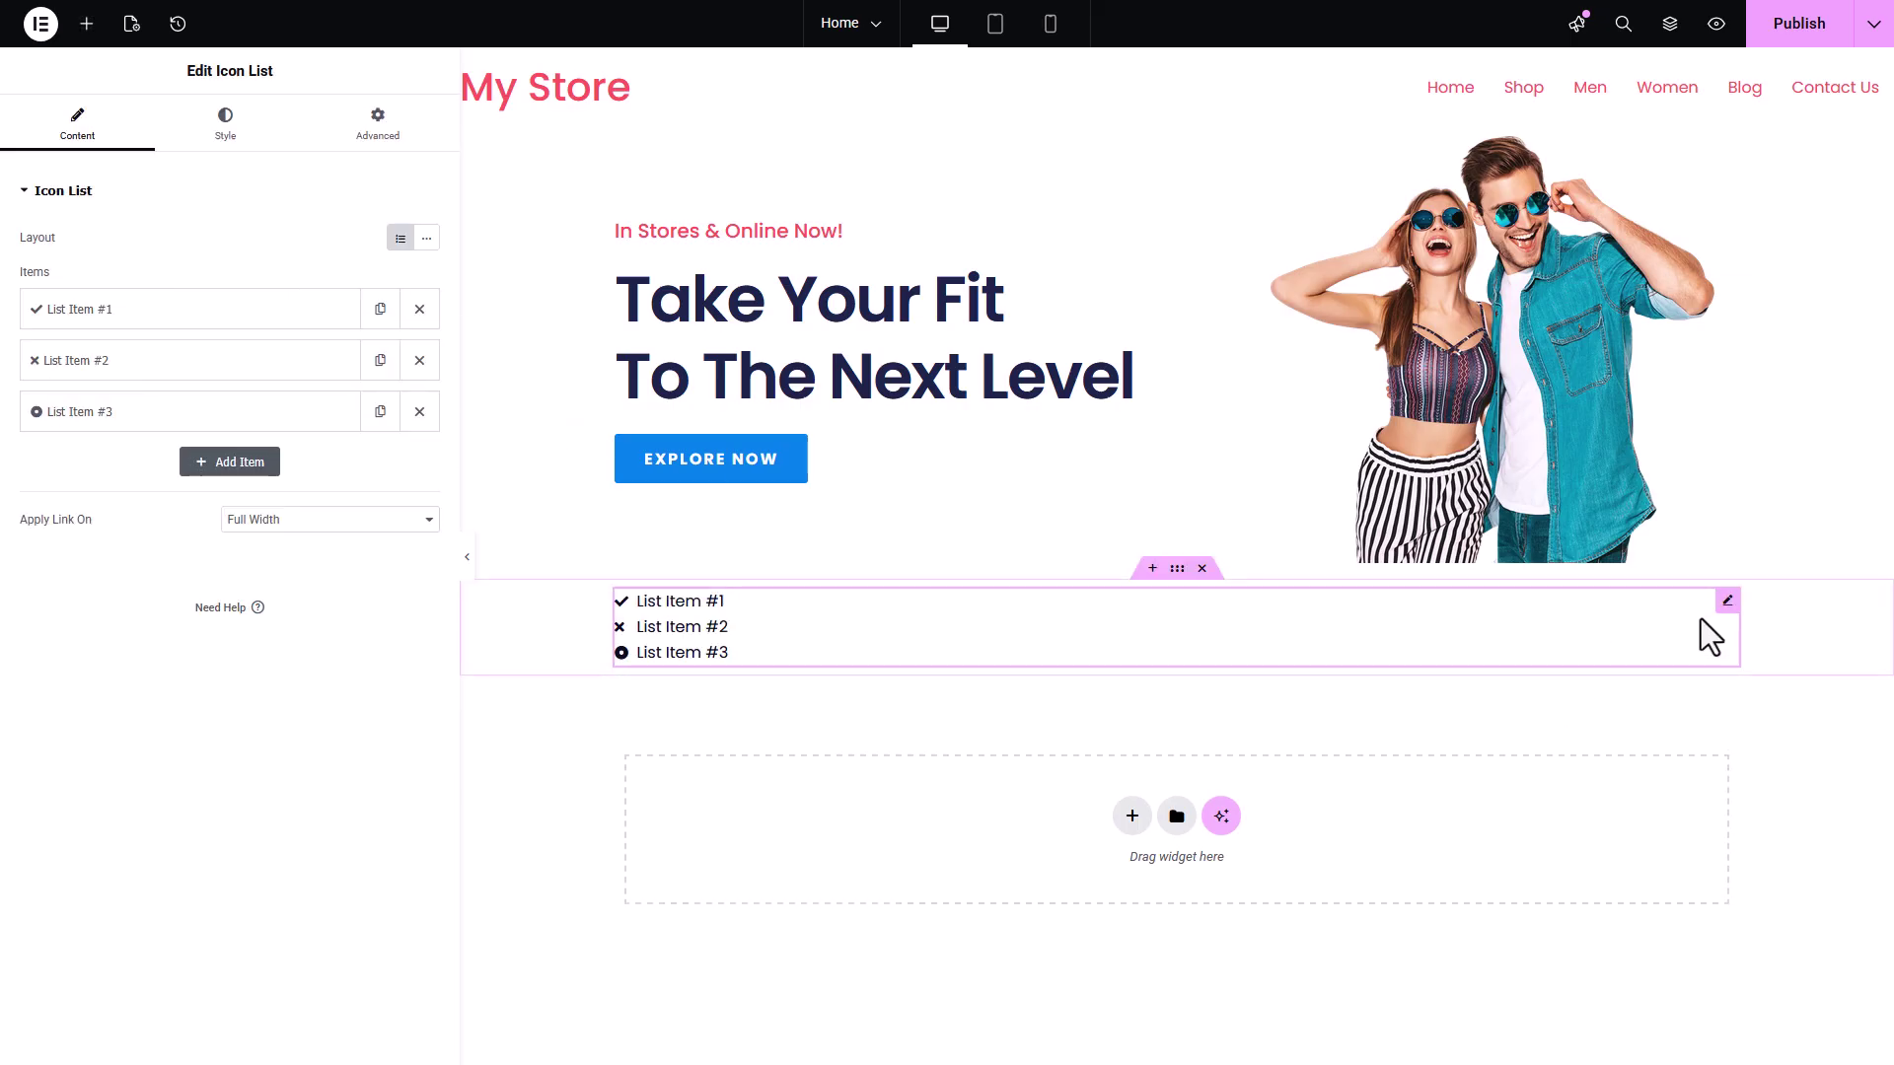
Set the icon list to an inline layout and align it to the center.
click(427, 239)
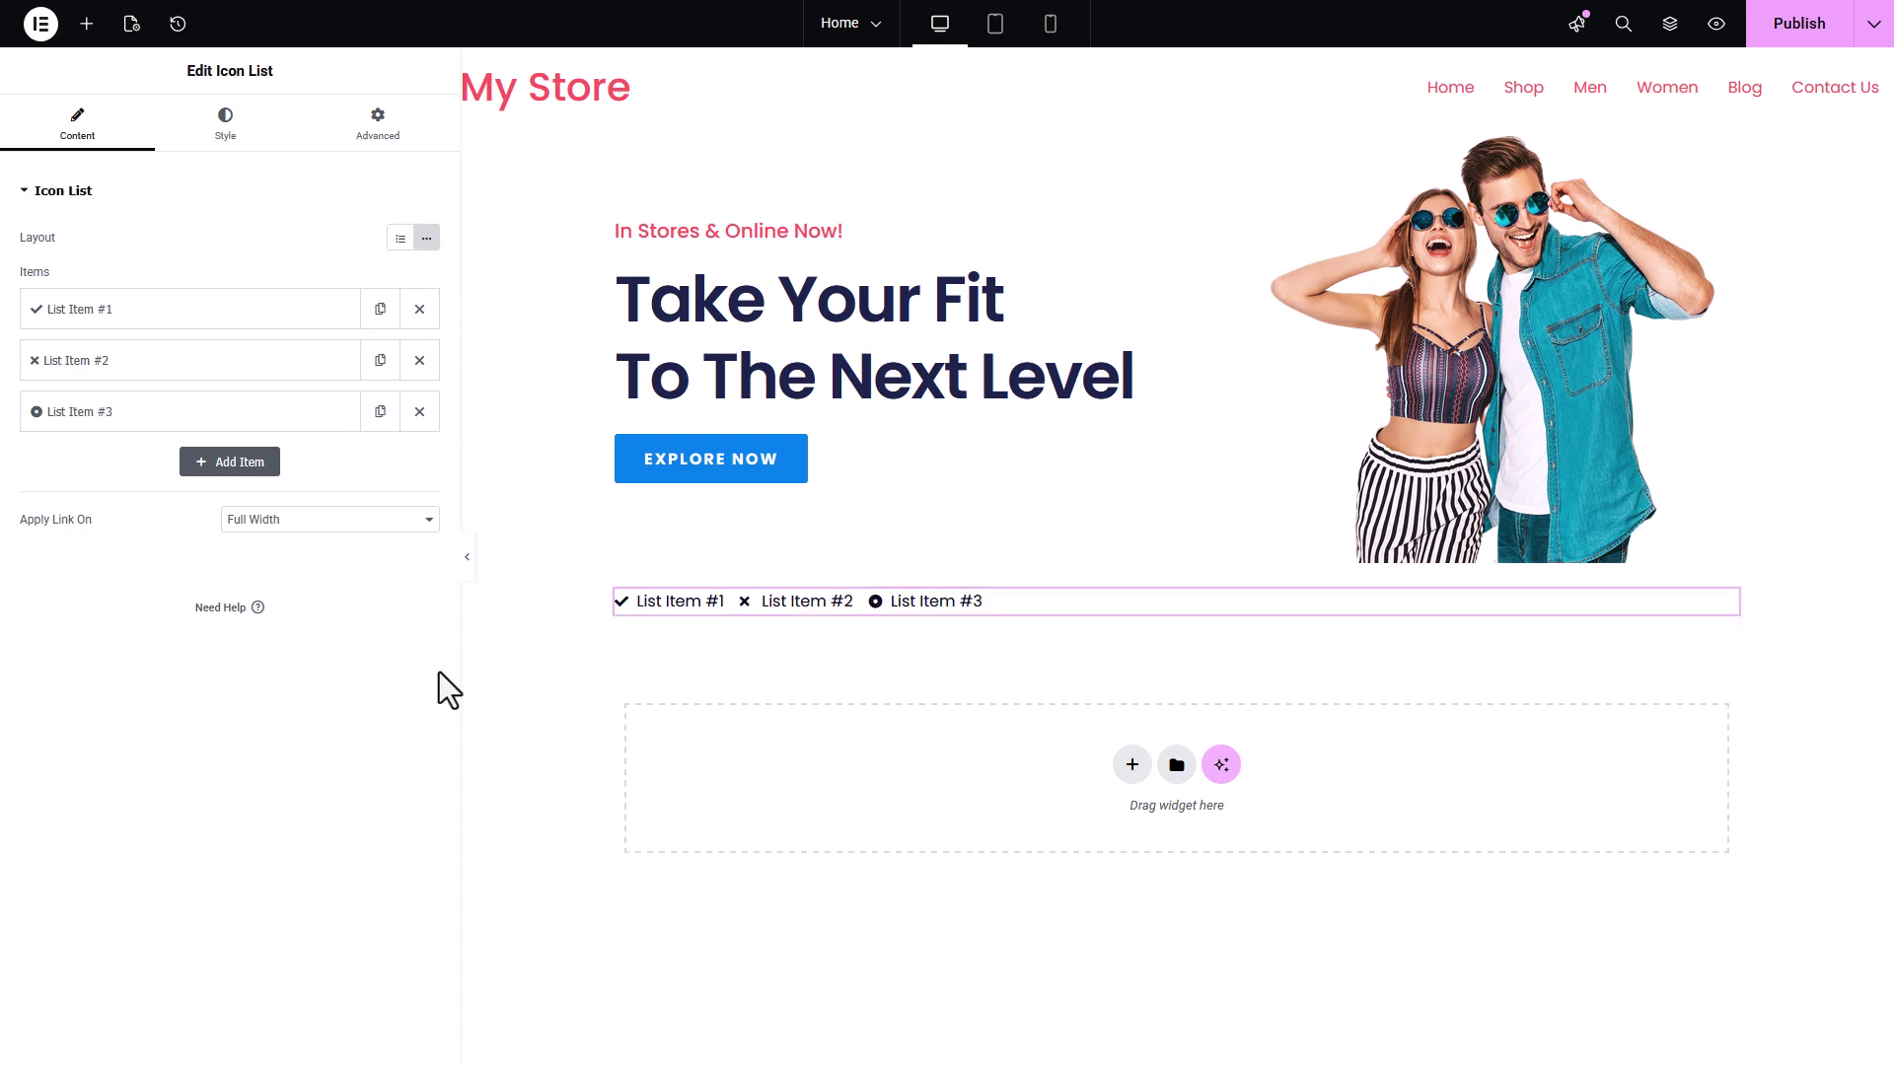
click(224, 138)
click(412, 302)
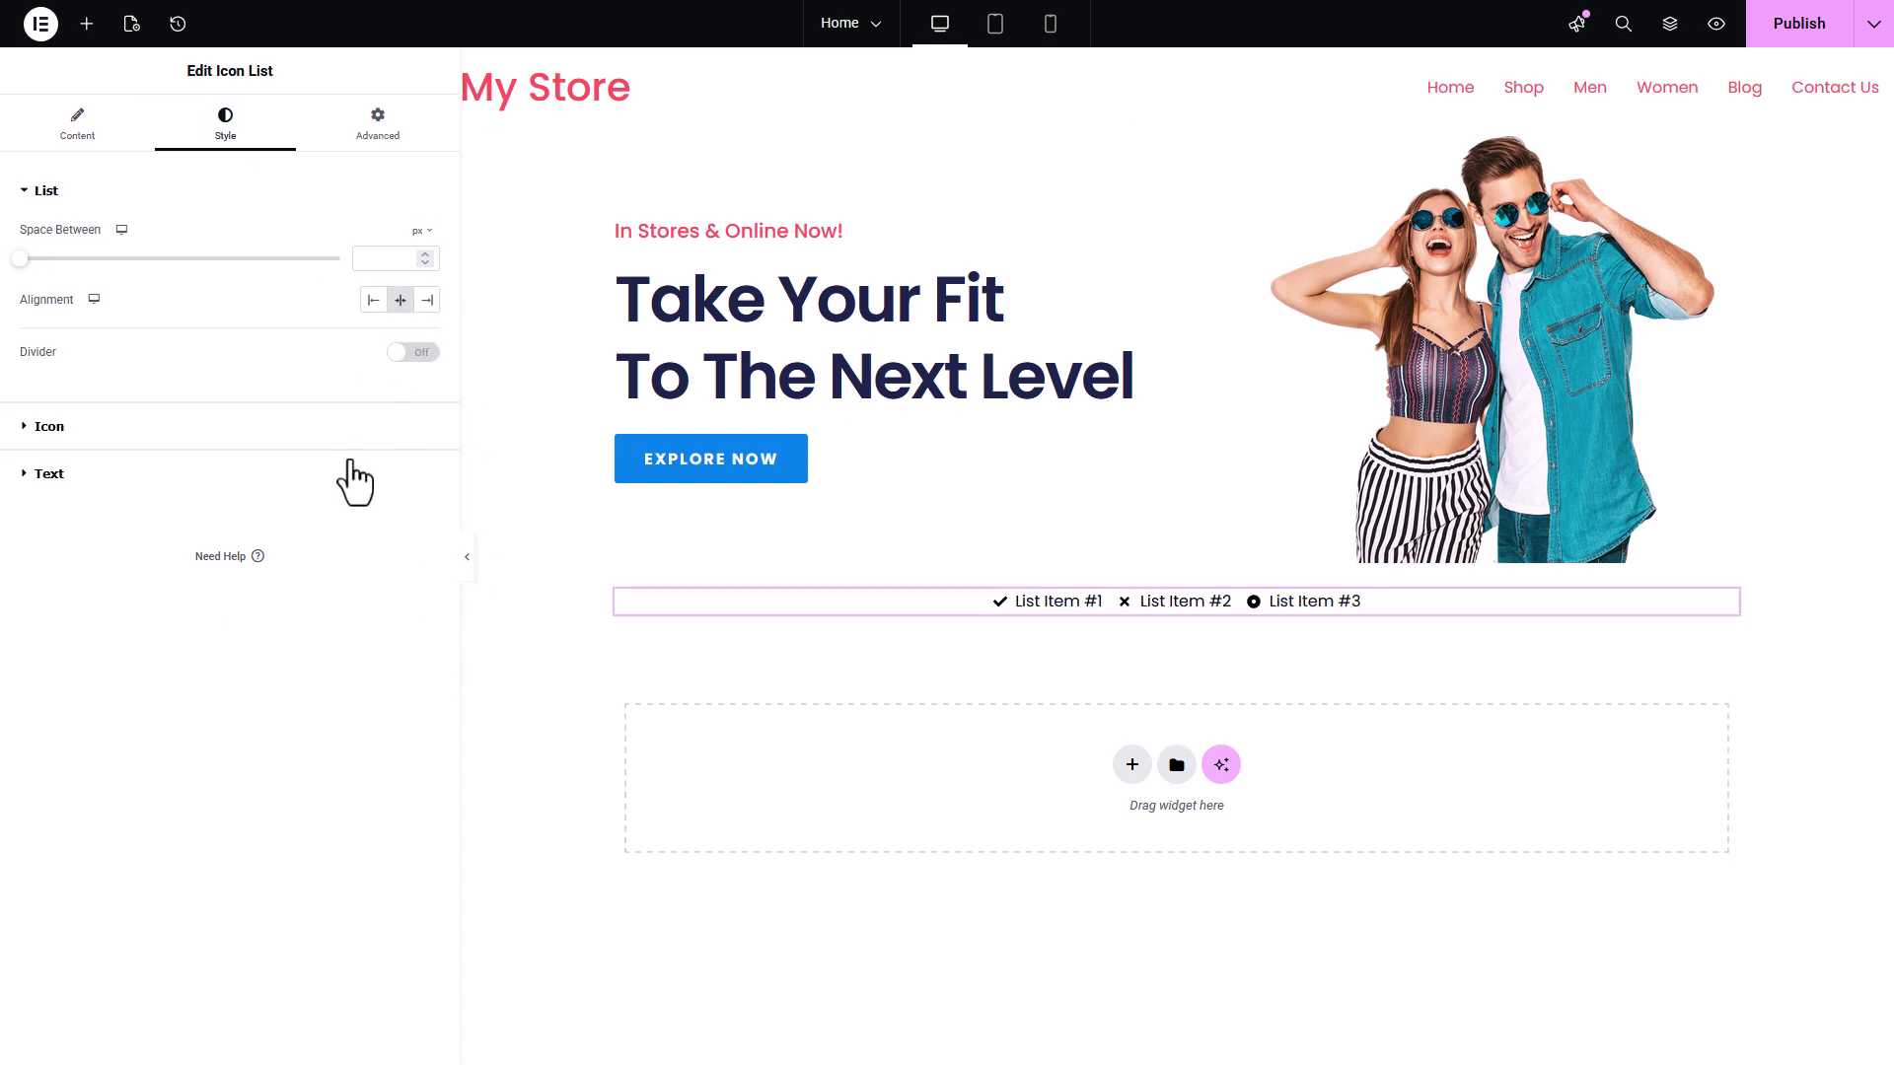
Change the first icon list item's text to "Free Shipping".
click(76, 135)
click(161, 326)
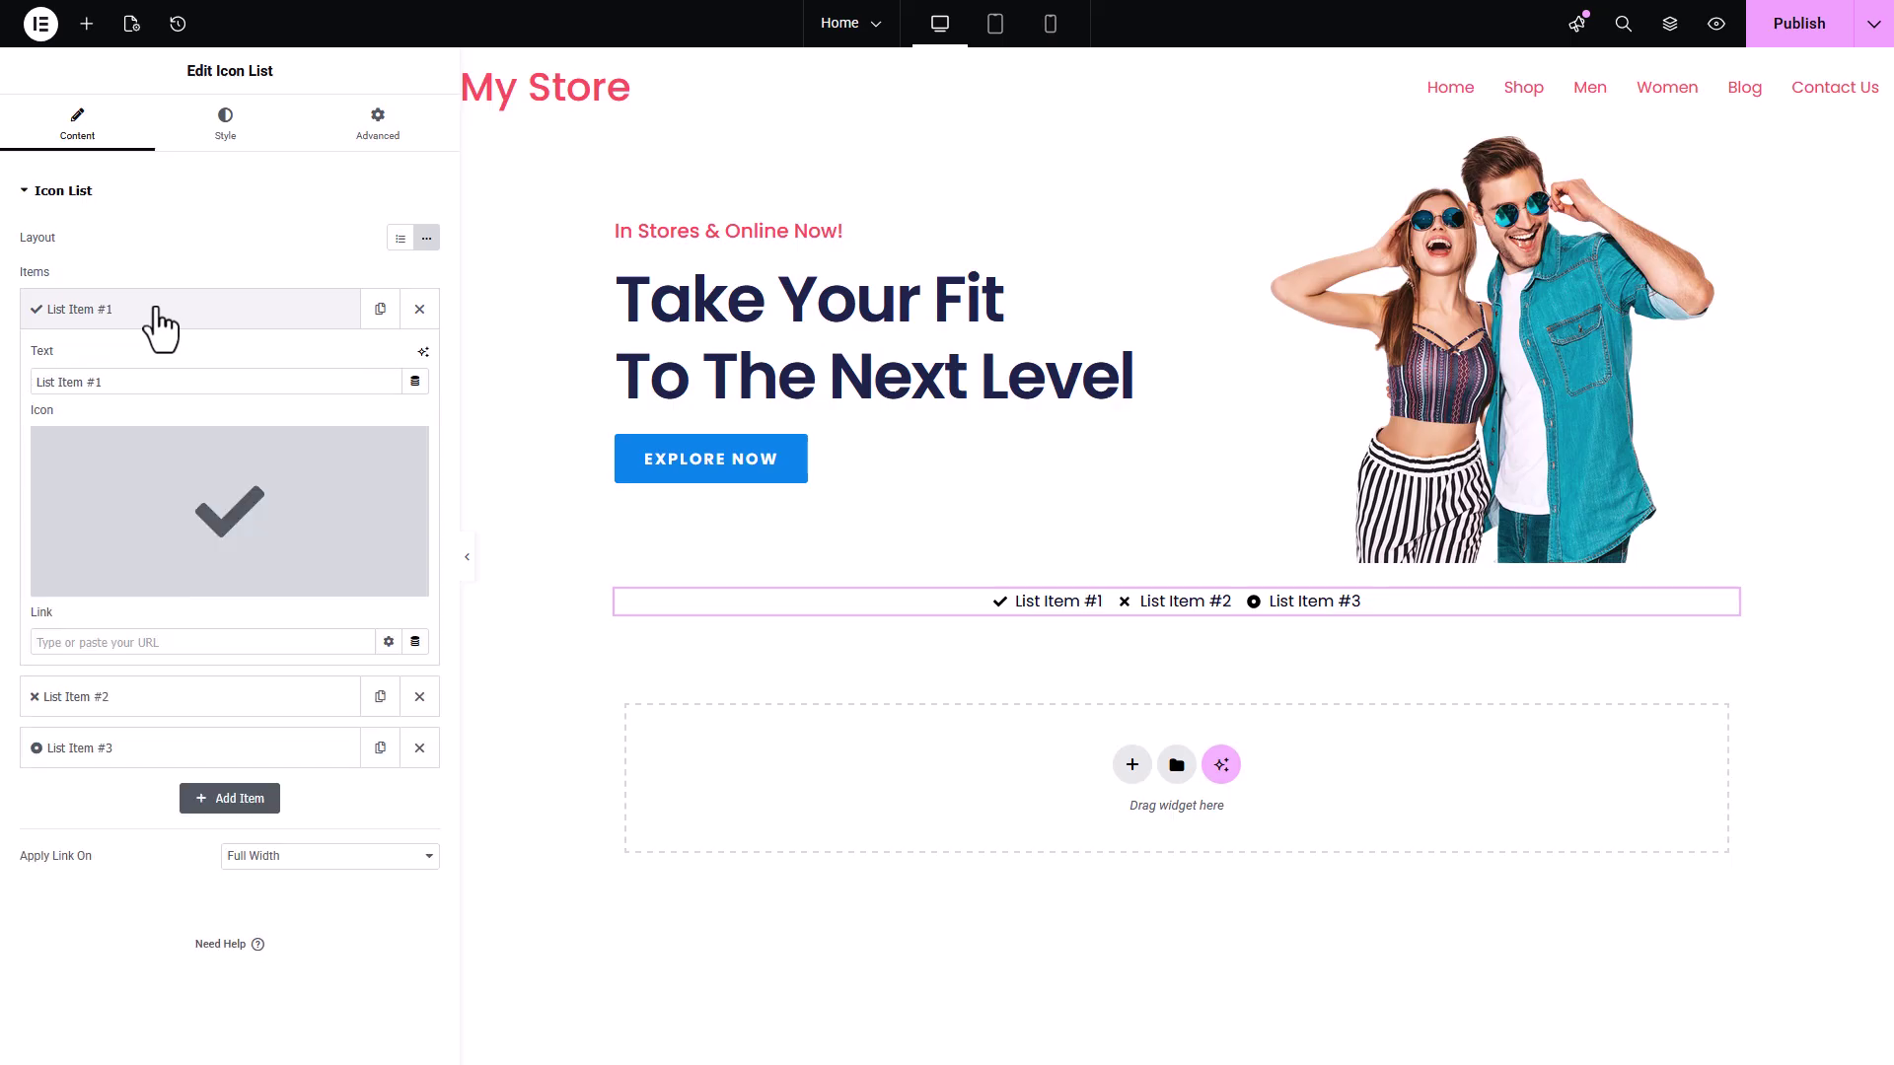
drag(120, 383, 4, 388)
text(F)
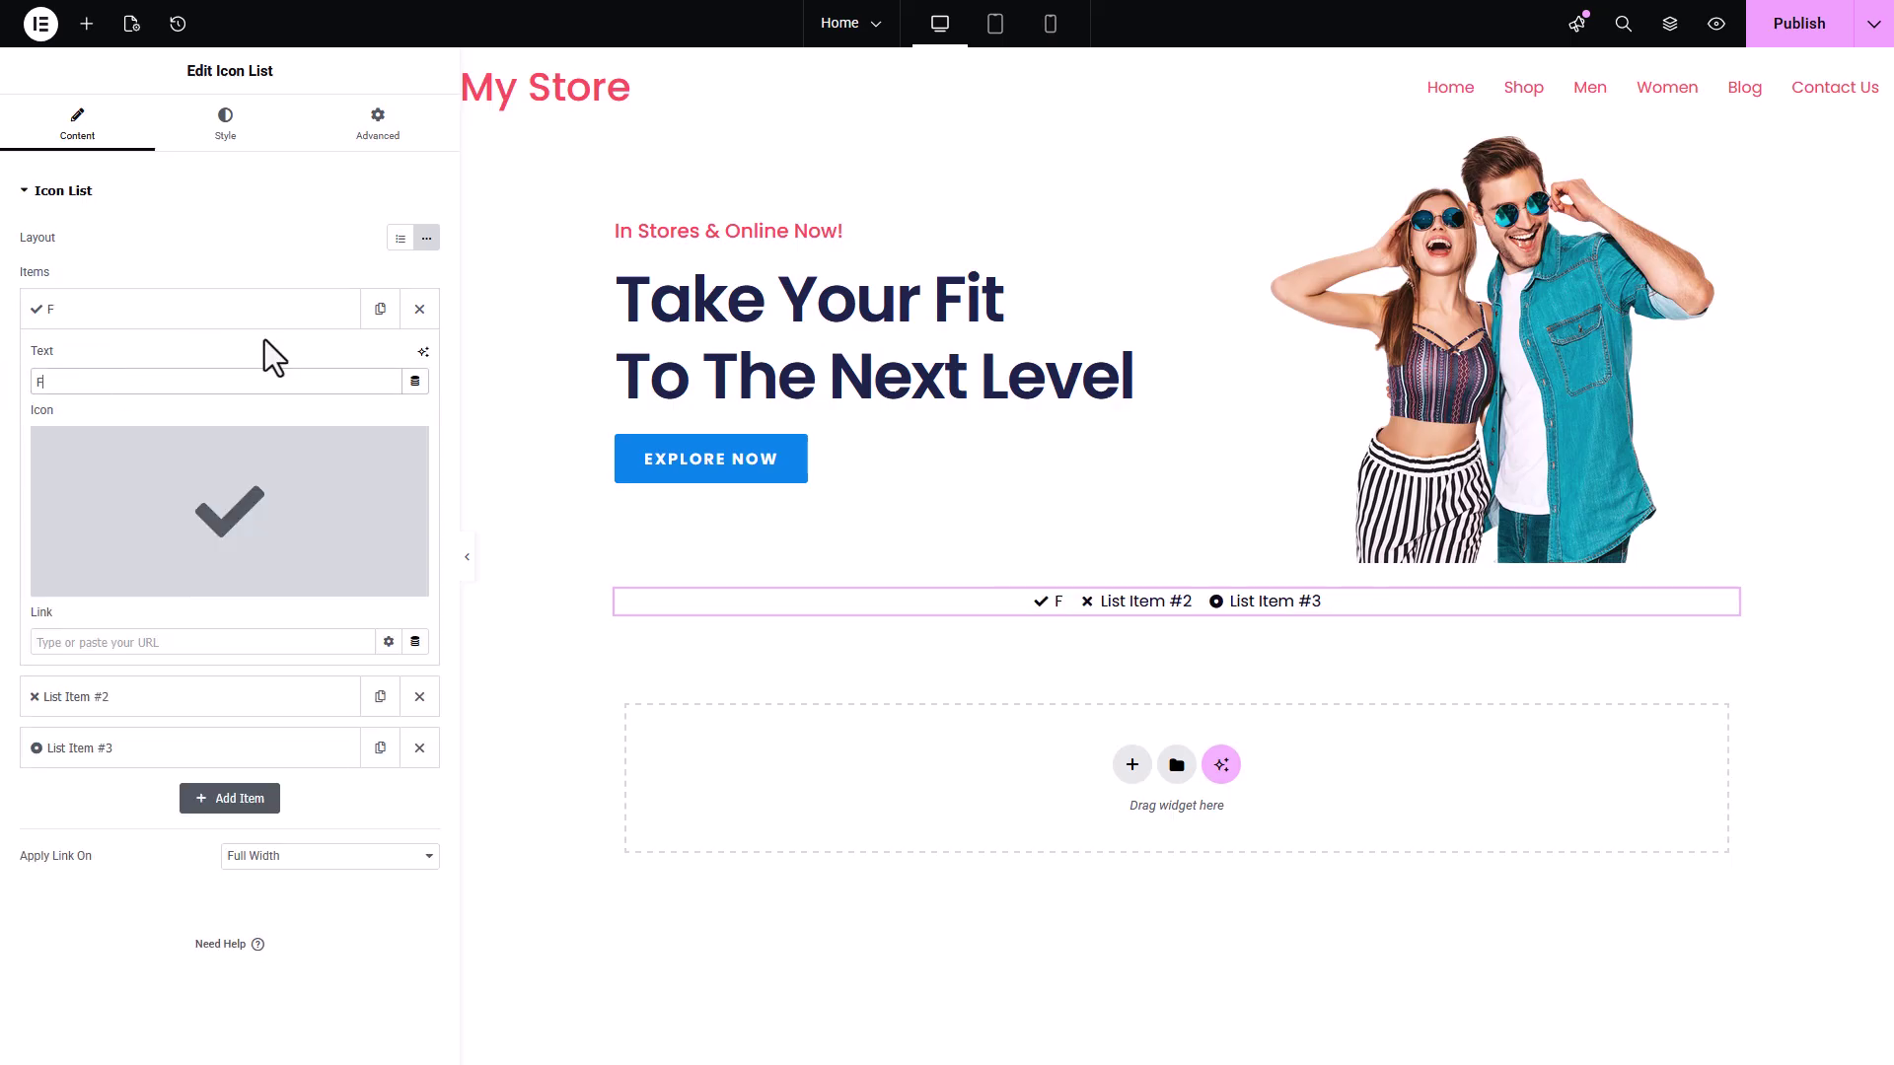
text(ree Shipping)
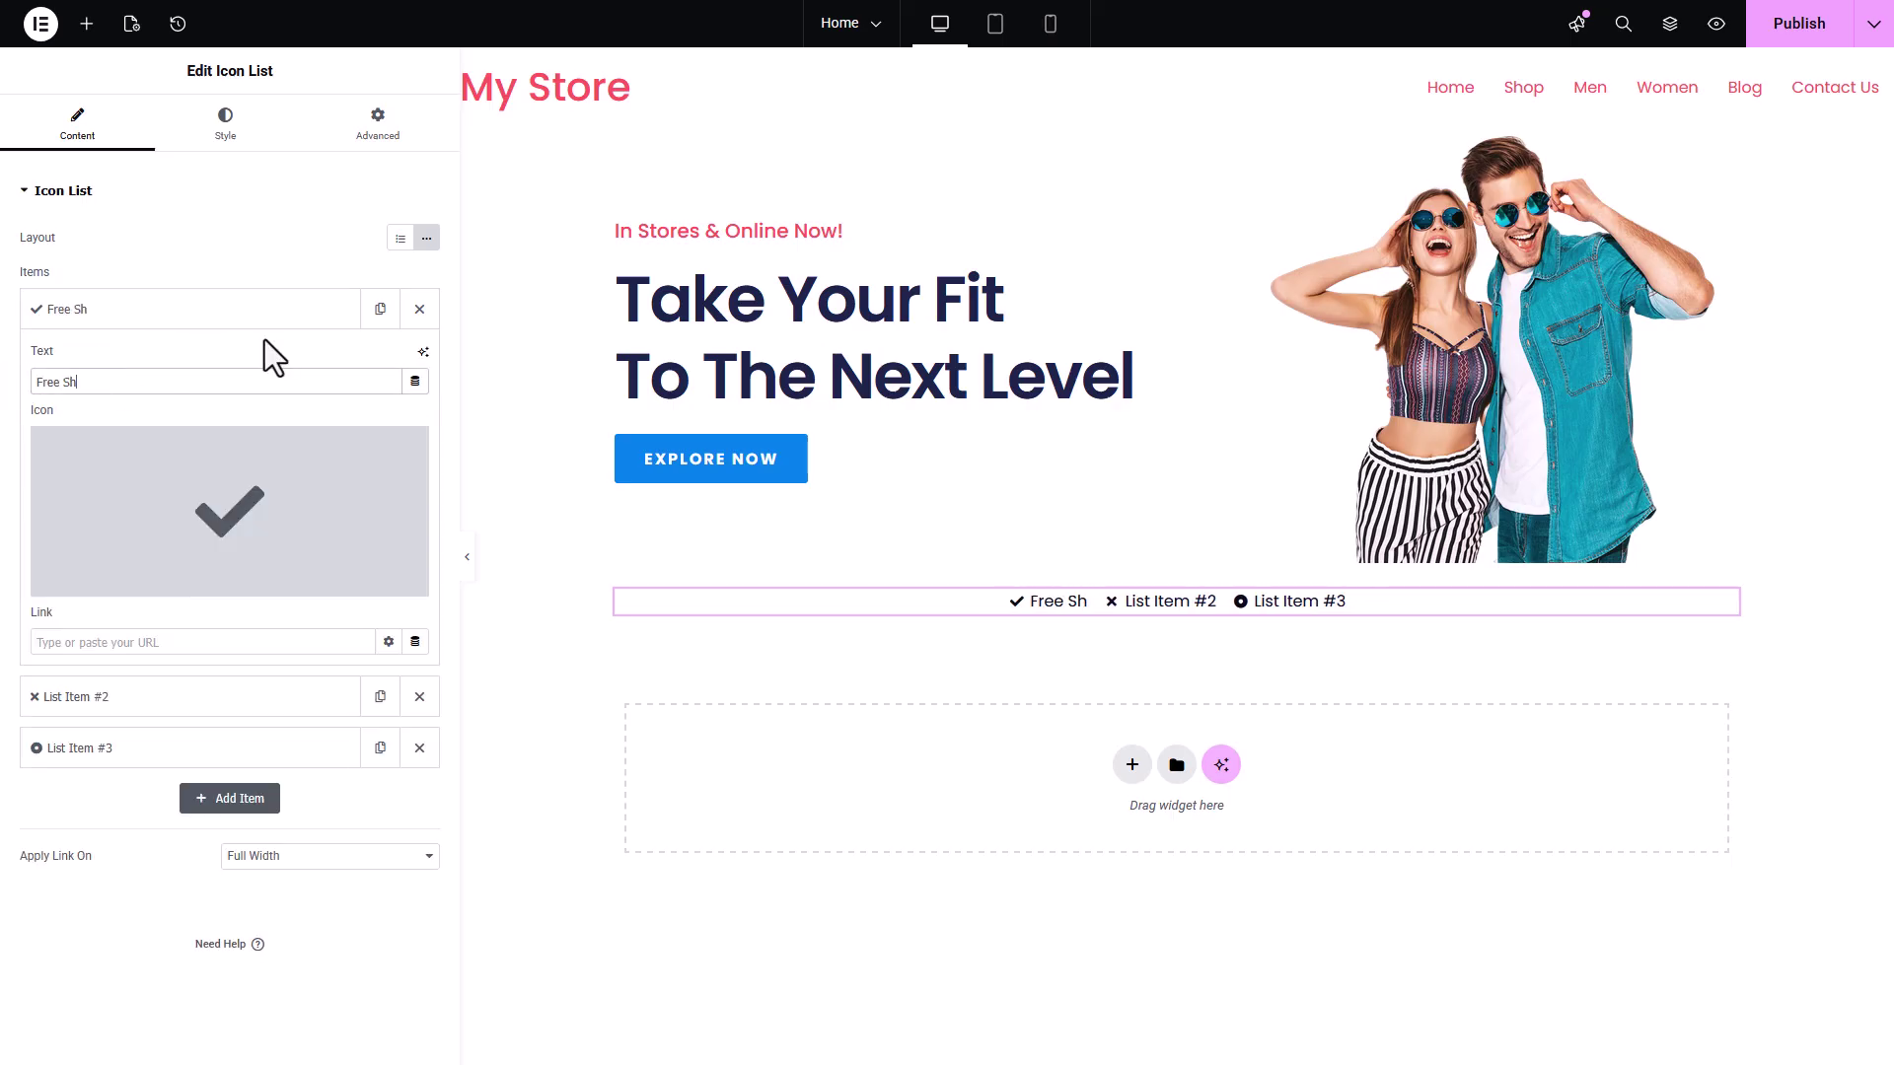
Replace the Free Shipping item's icon with the shipping truck from the icon library.
click(335, 524)
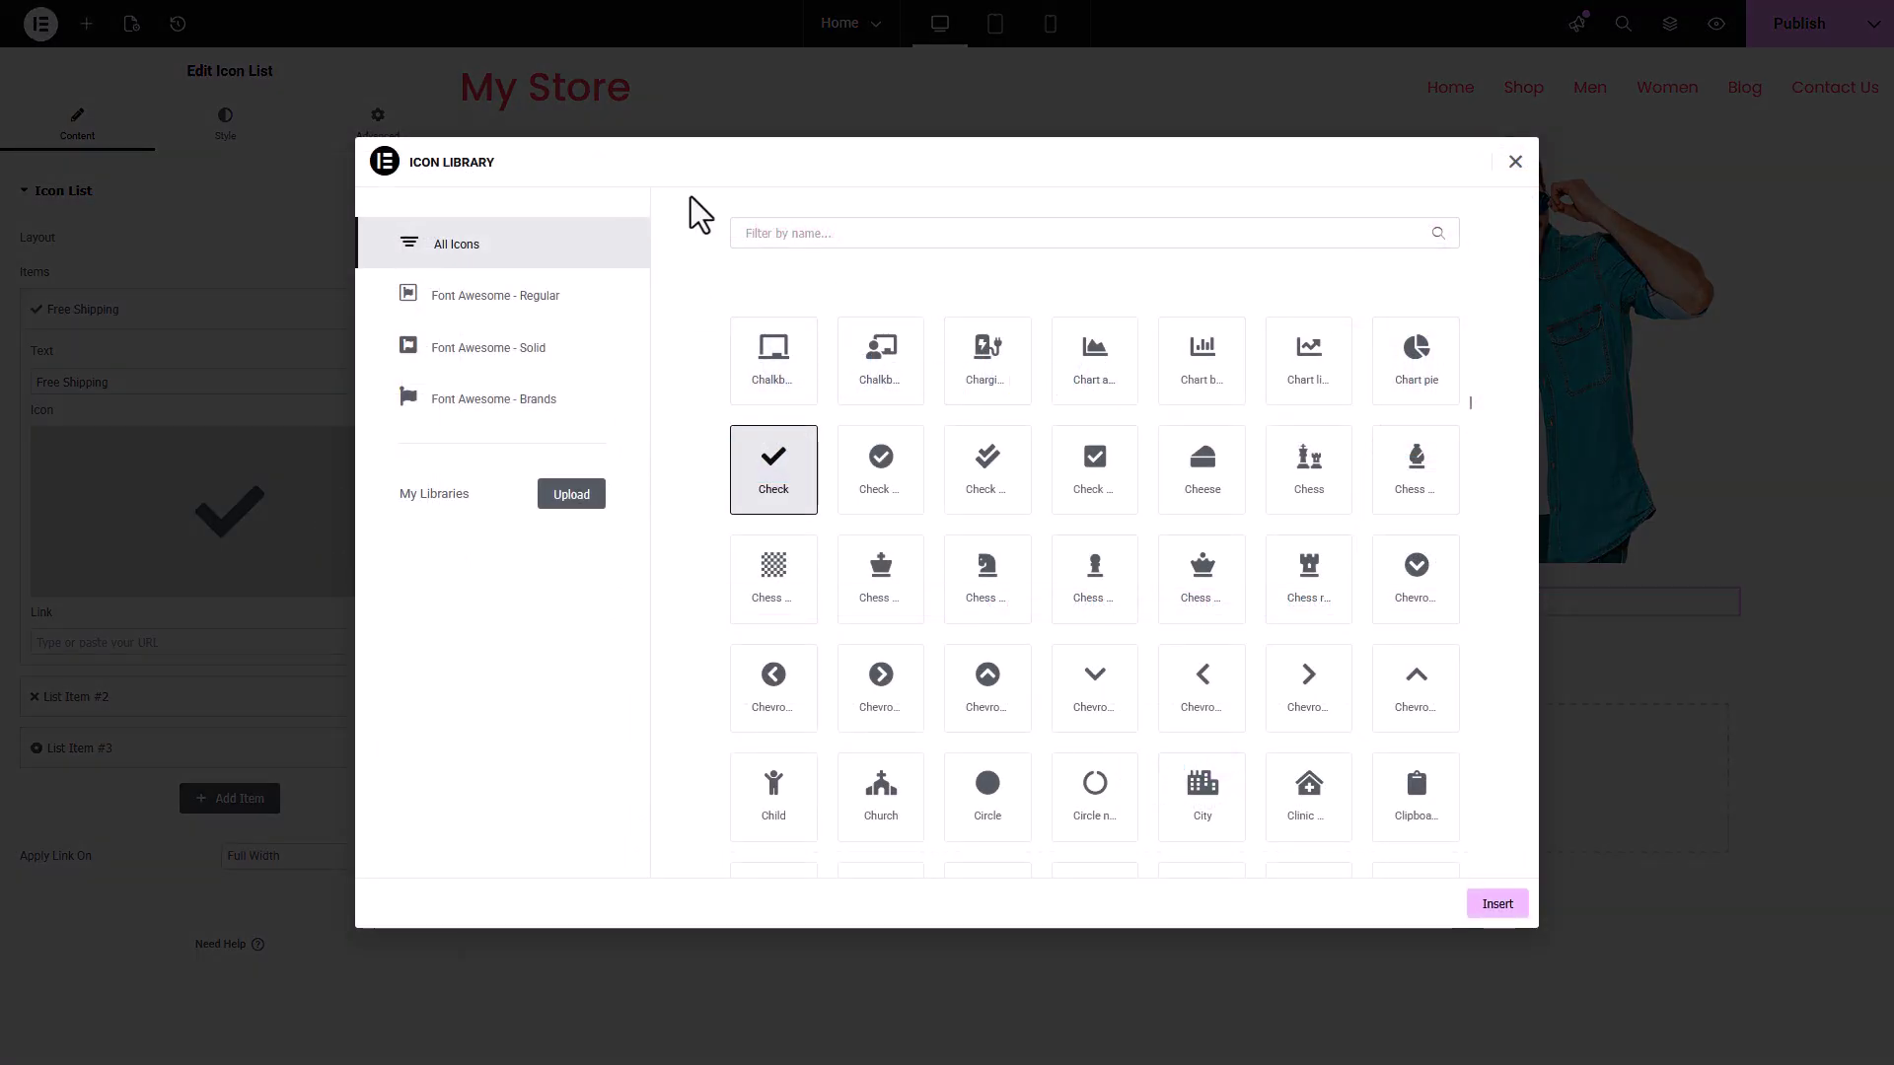
click(787, 233)
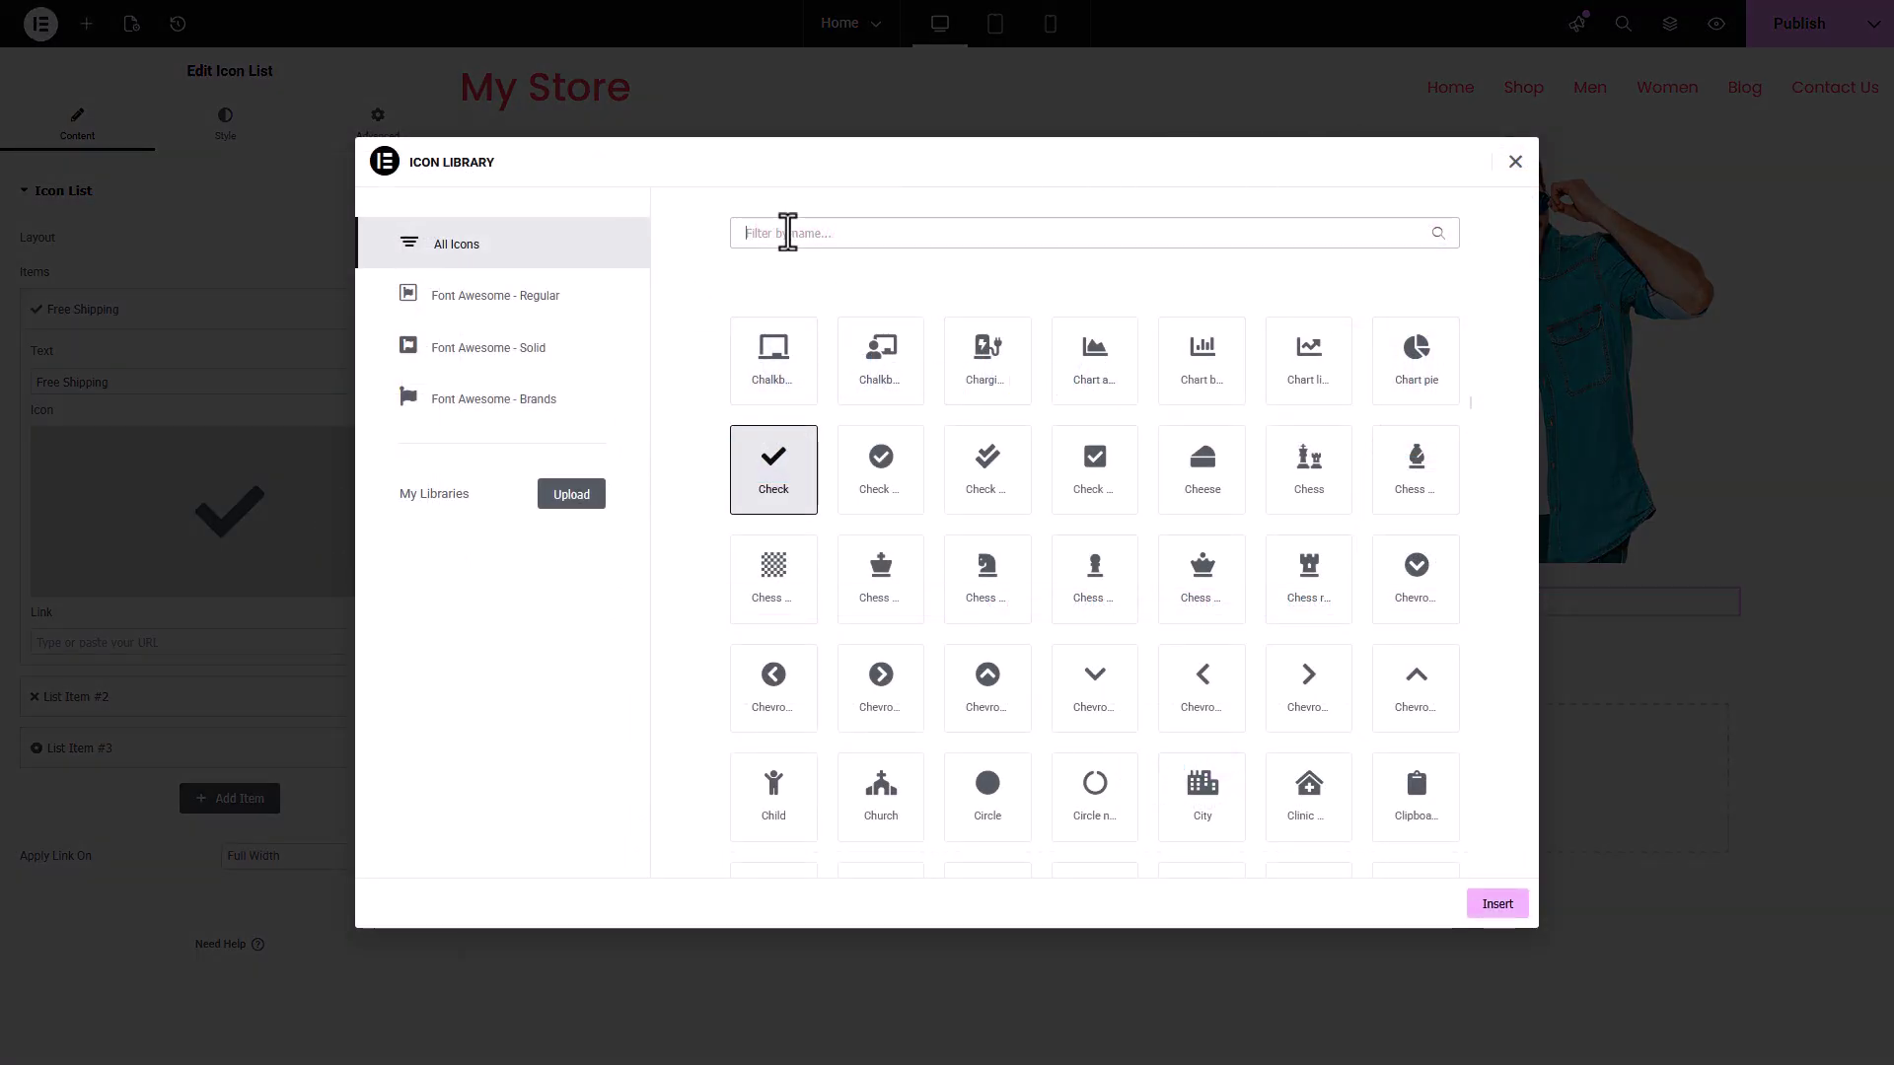
text(shippin)
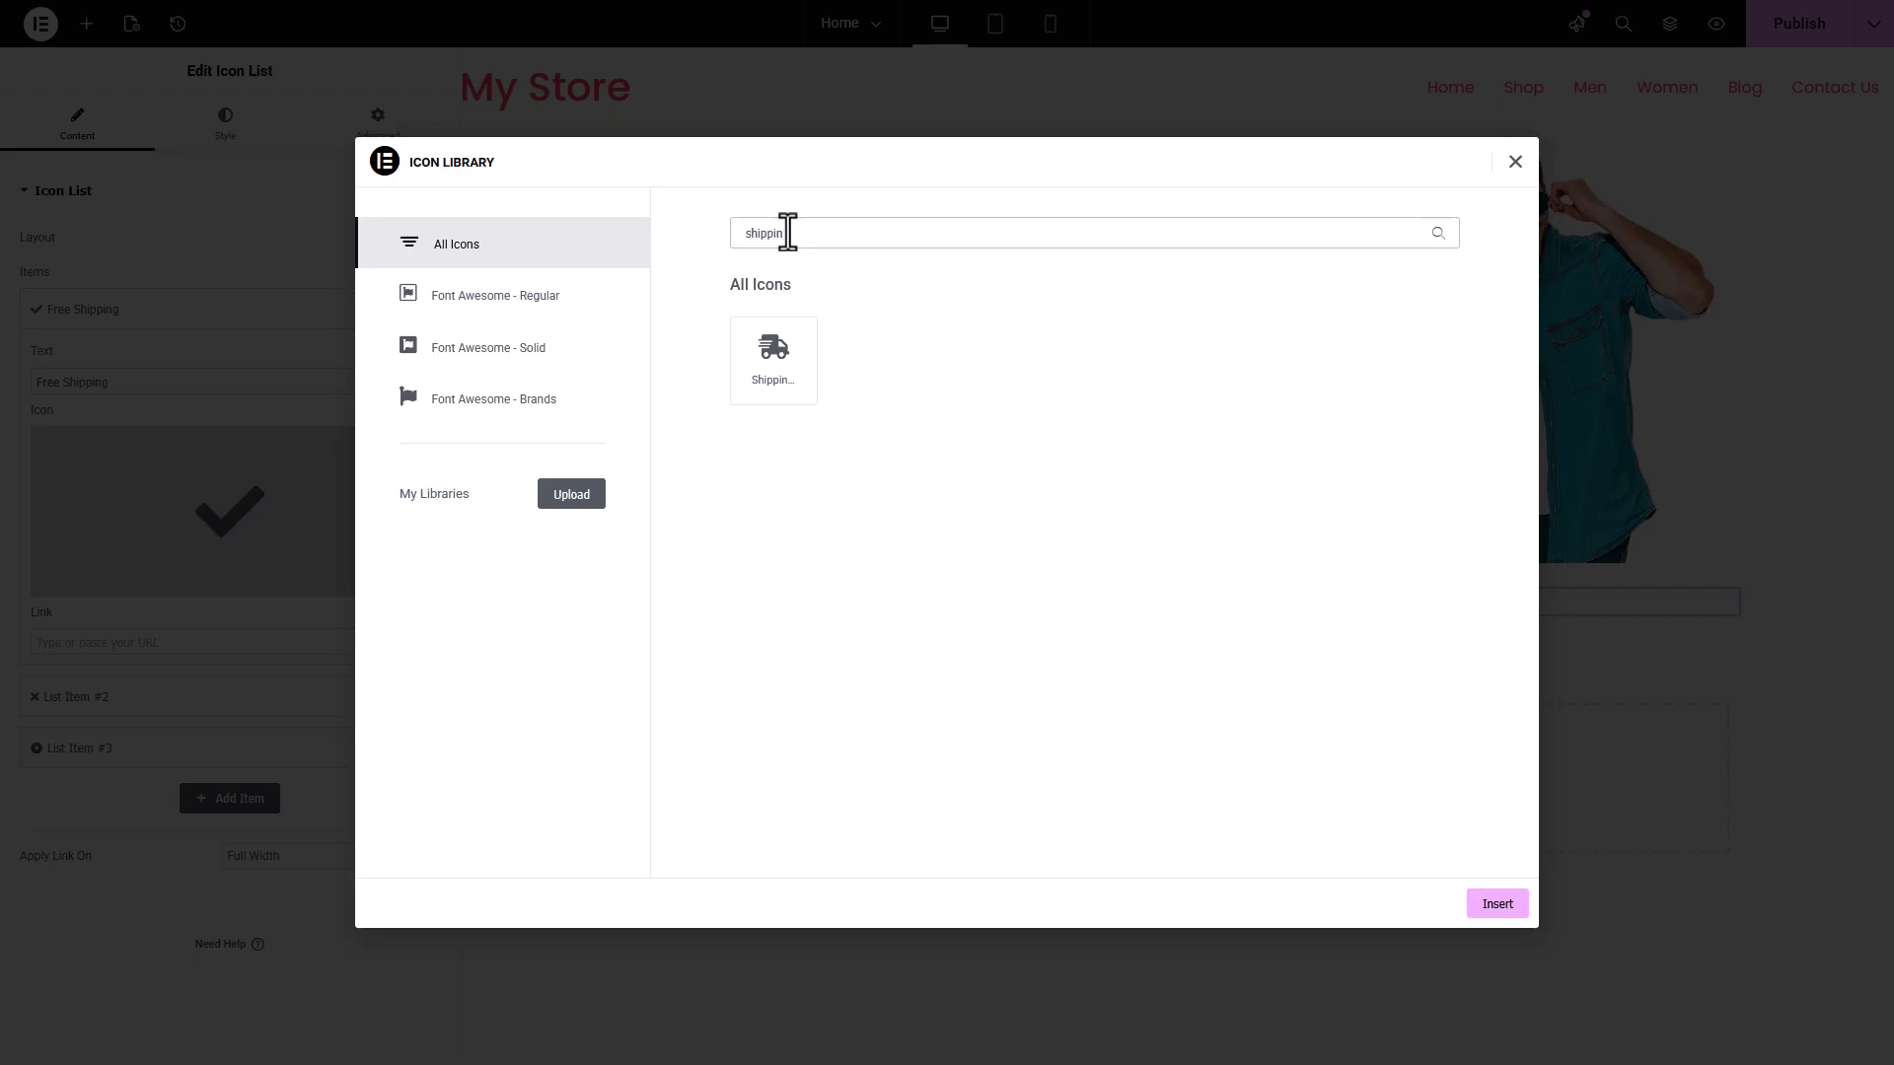
click(775, 395)
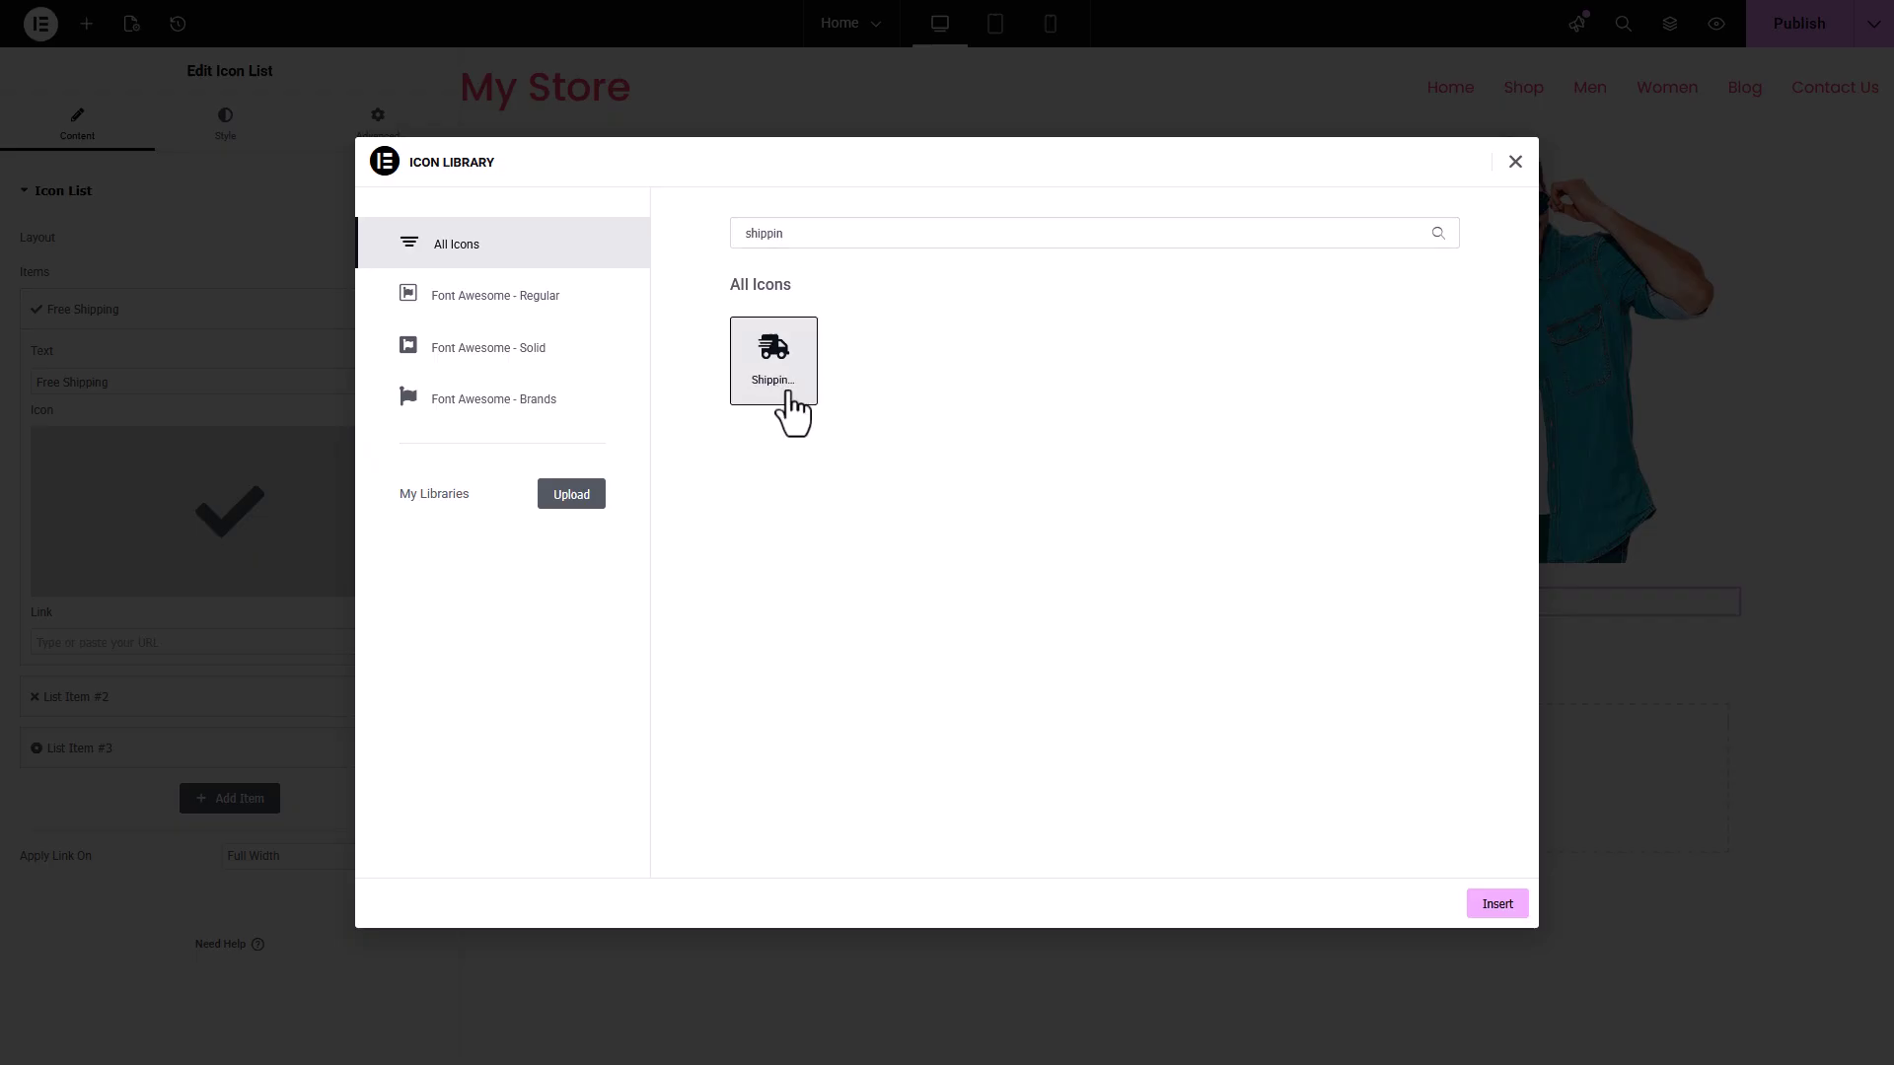
click(1497, 905)
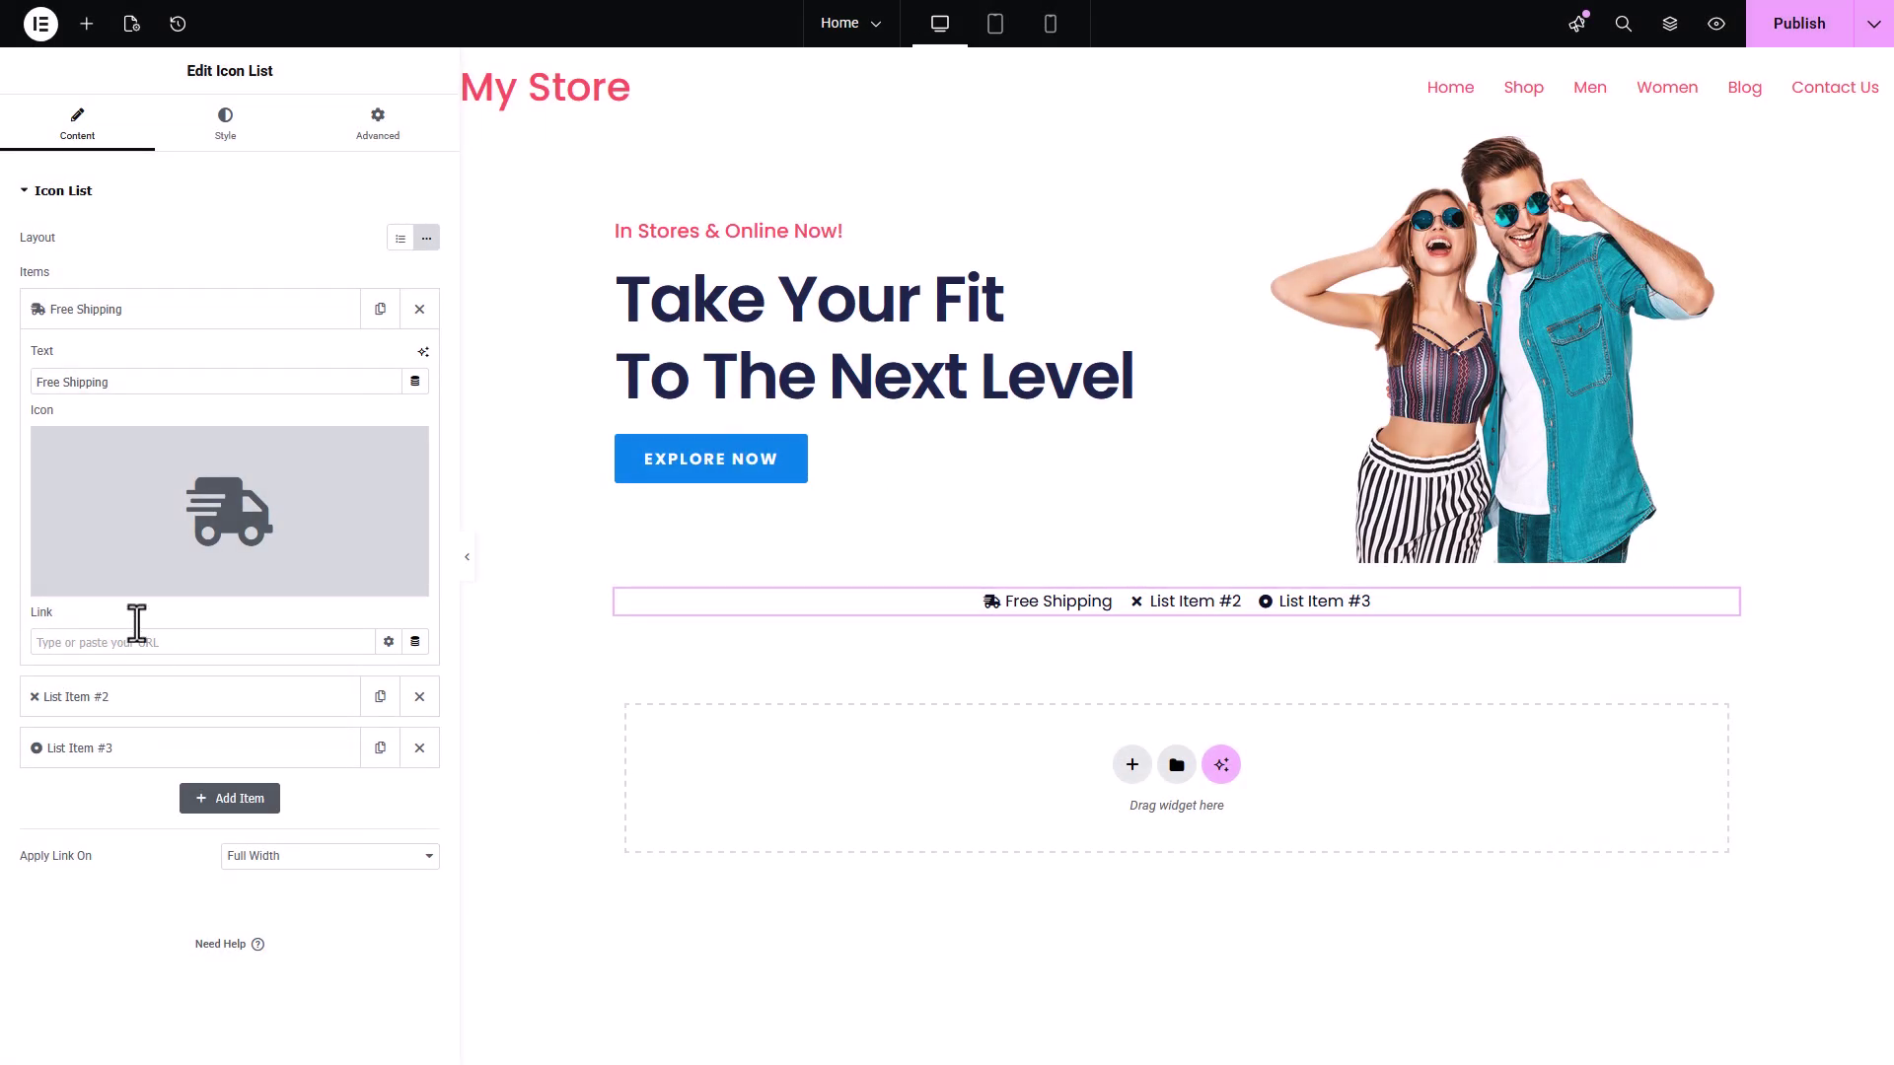
click(200, 314)
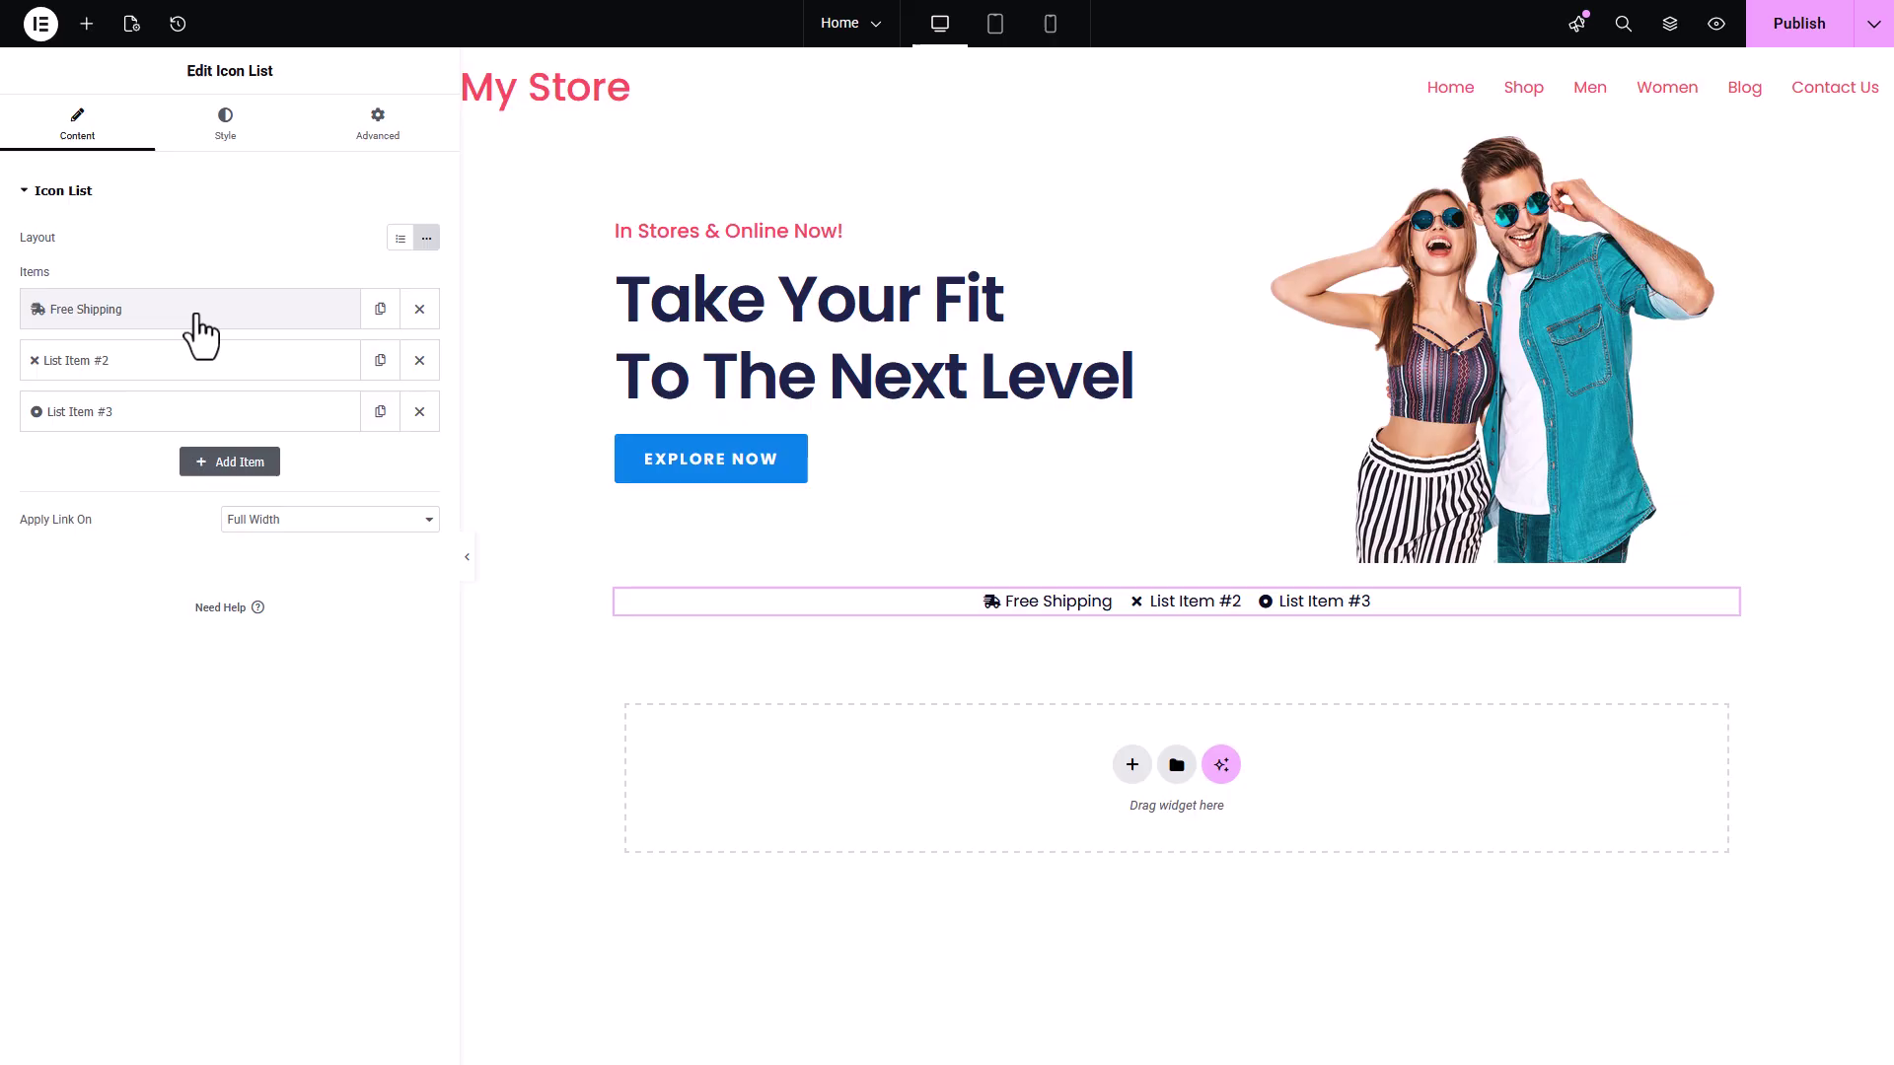
Give the list icons the Primary global color and set their size to 100 px.
click(225, 133)
click(91, 426)
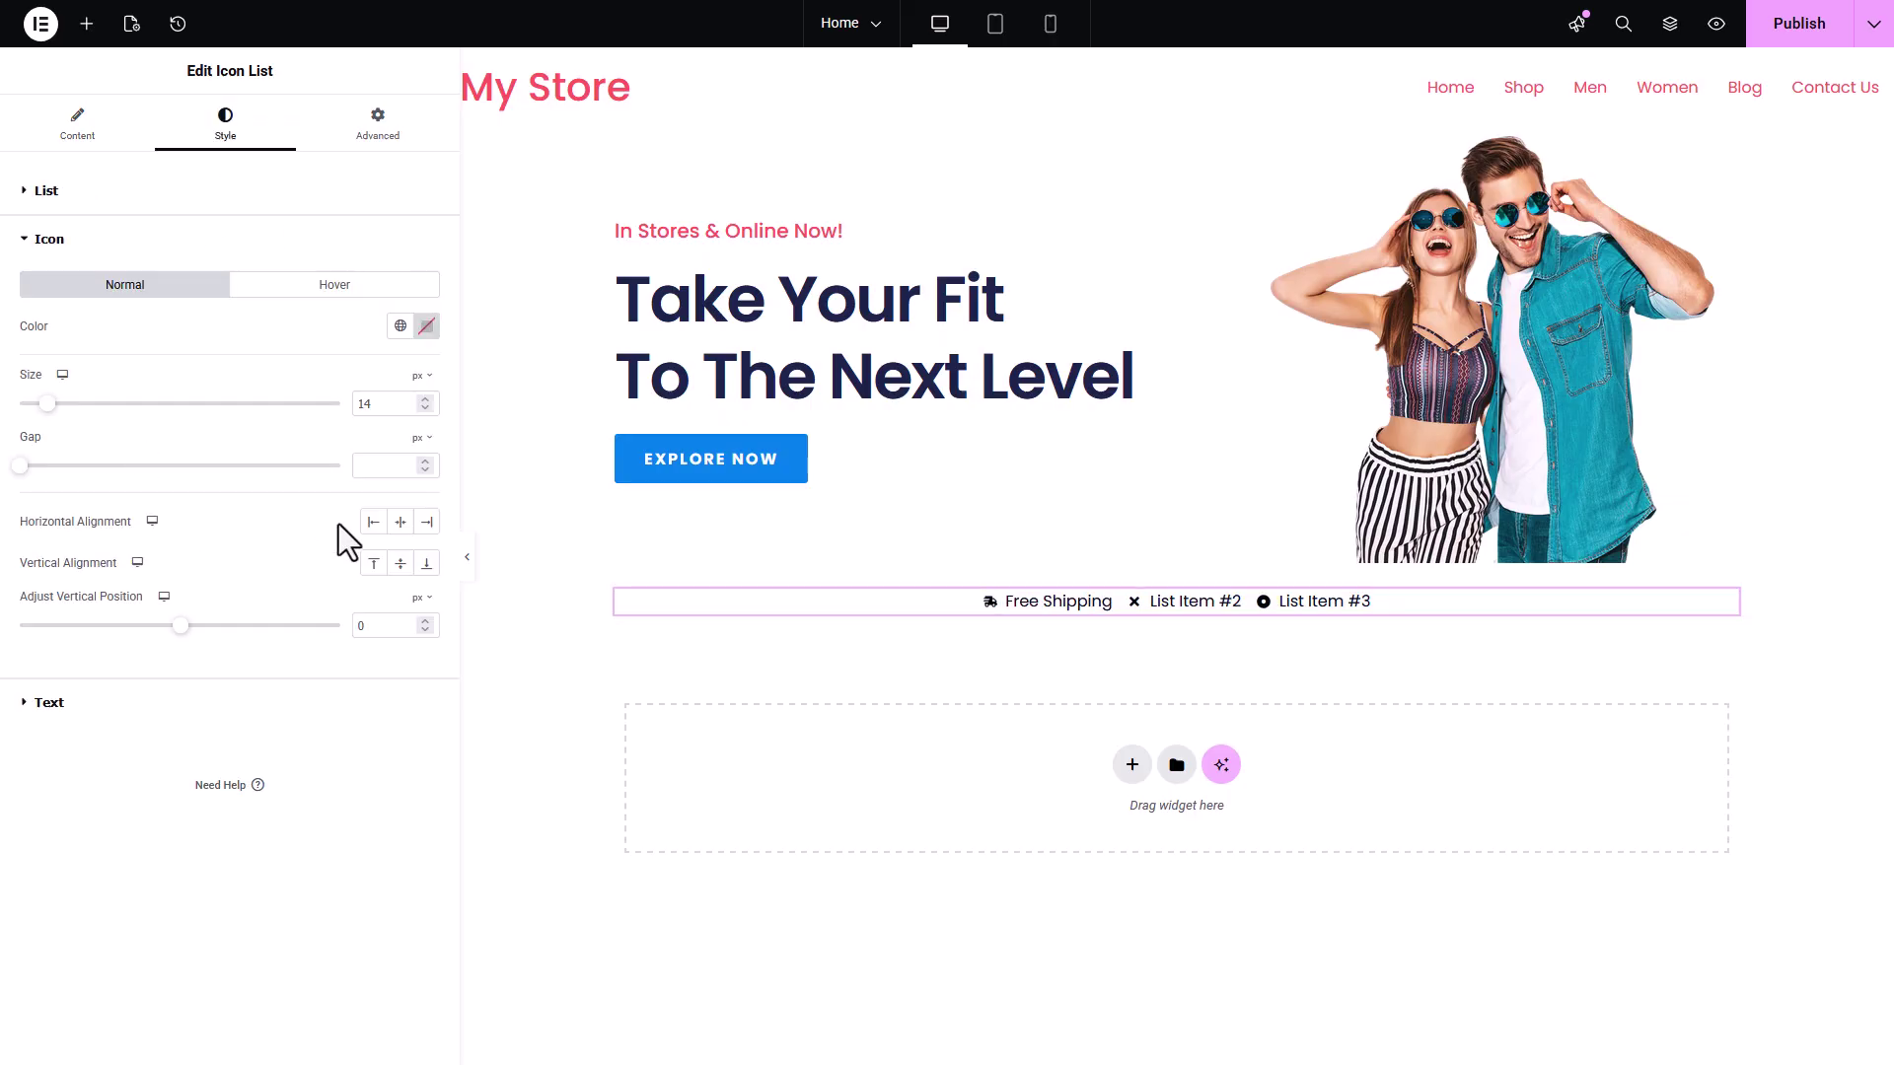
click(401, 325)
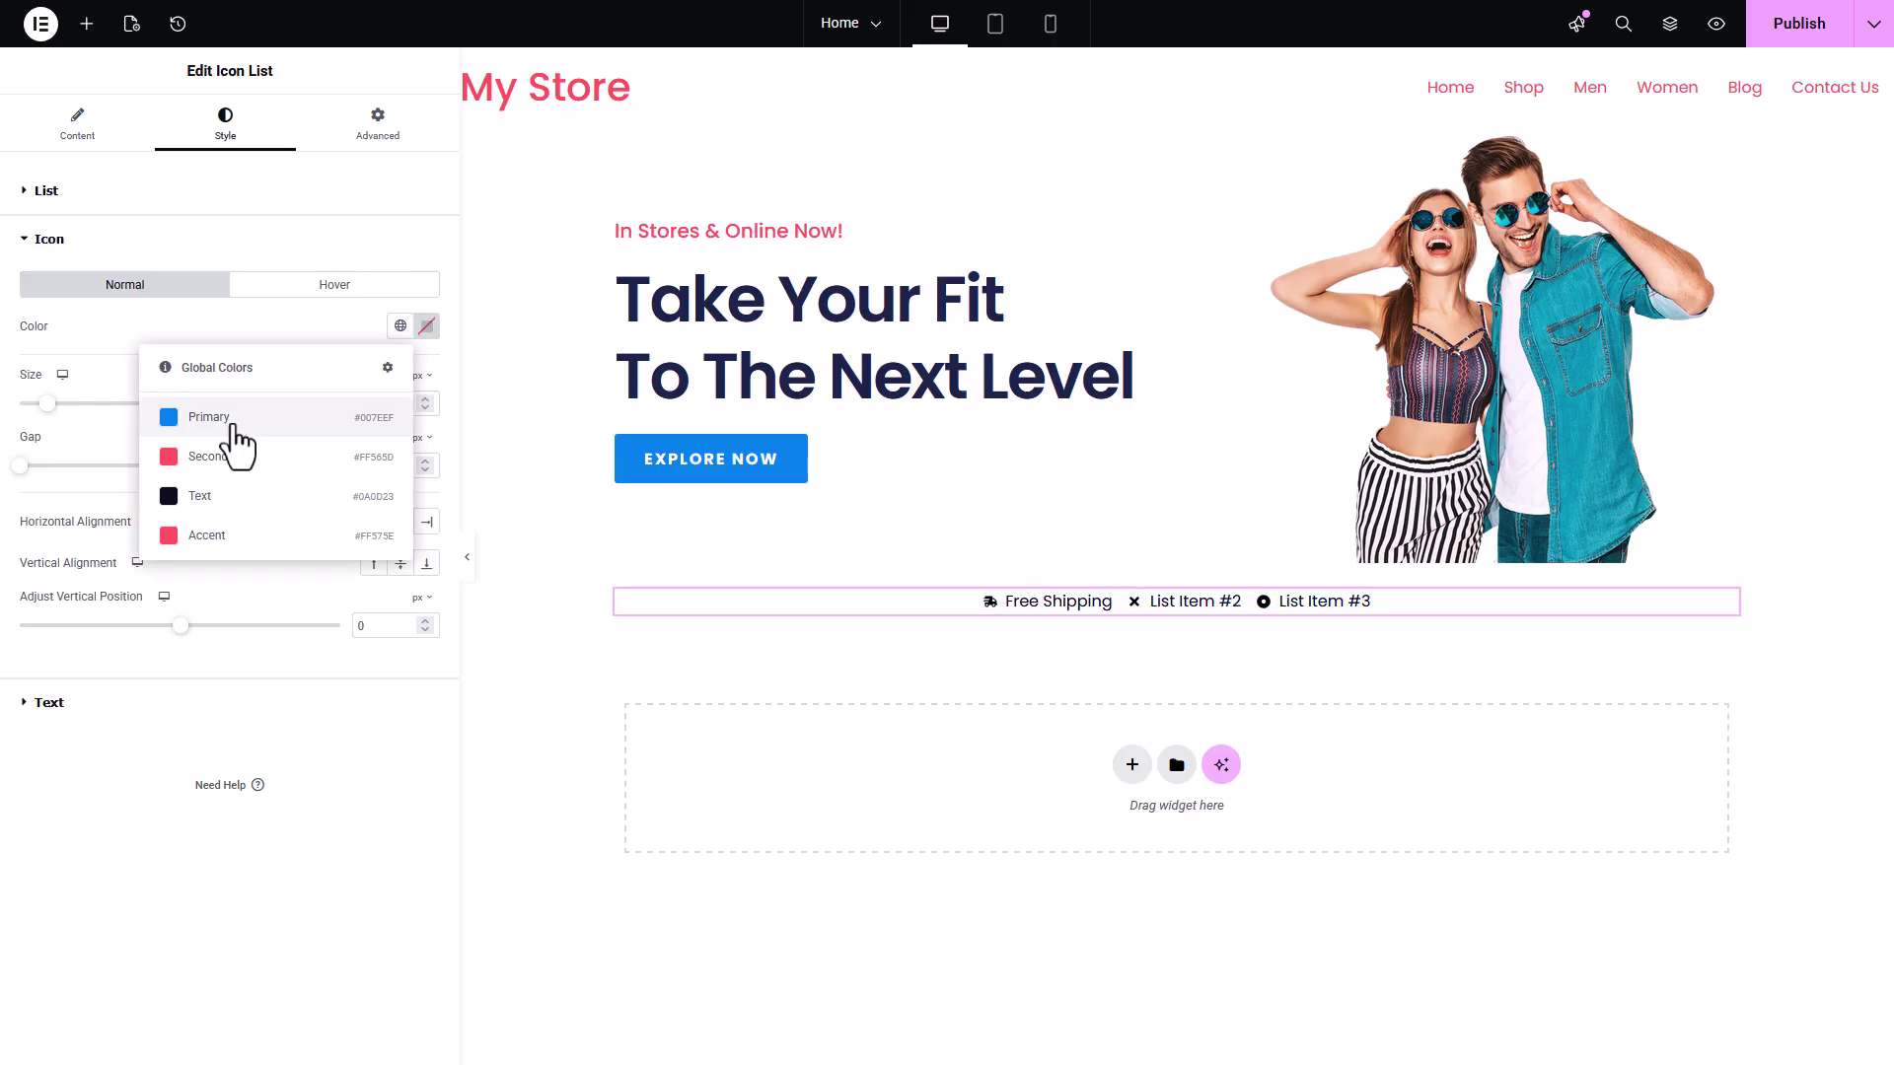
click(233, 422)
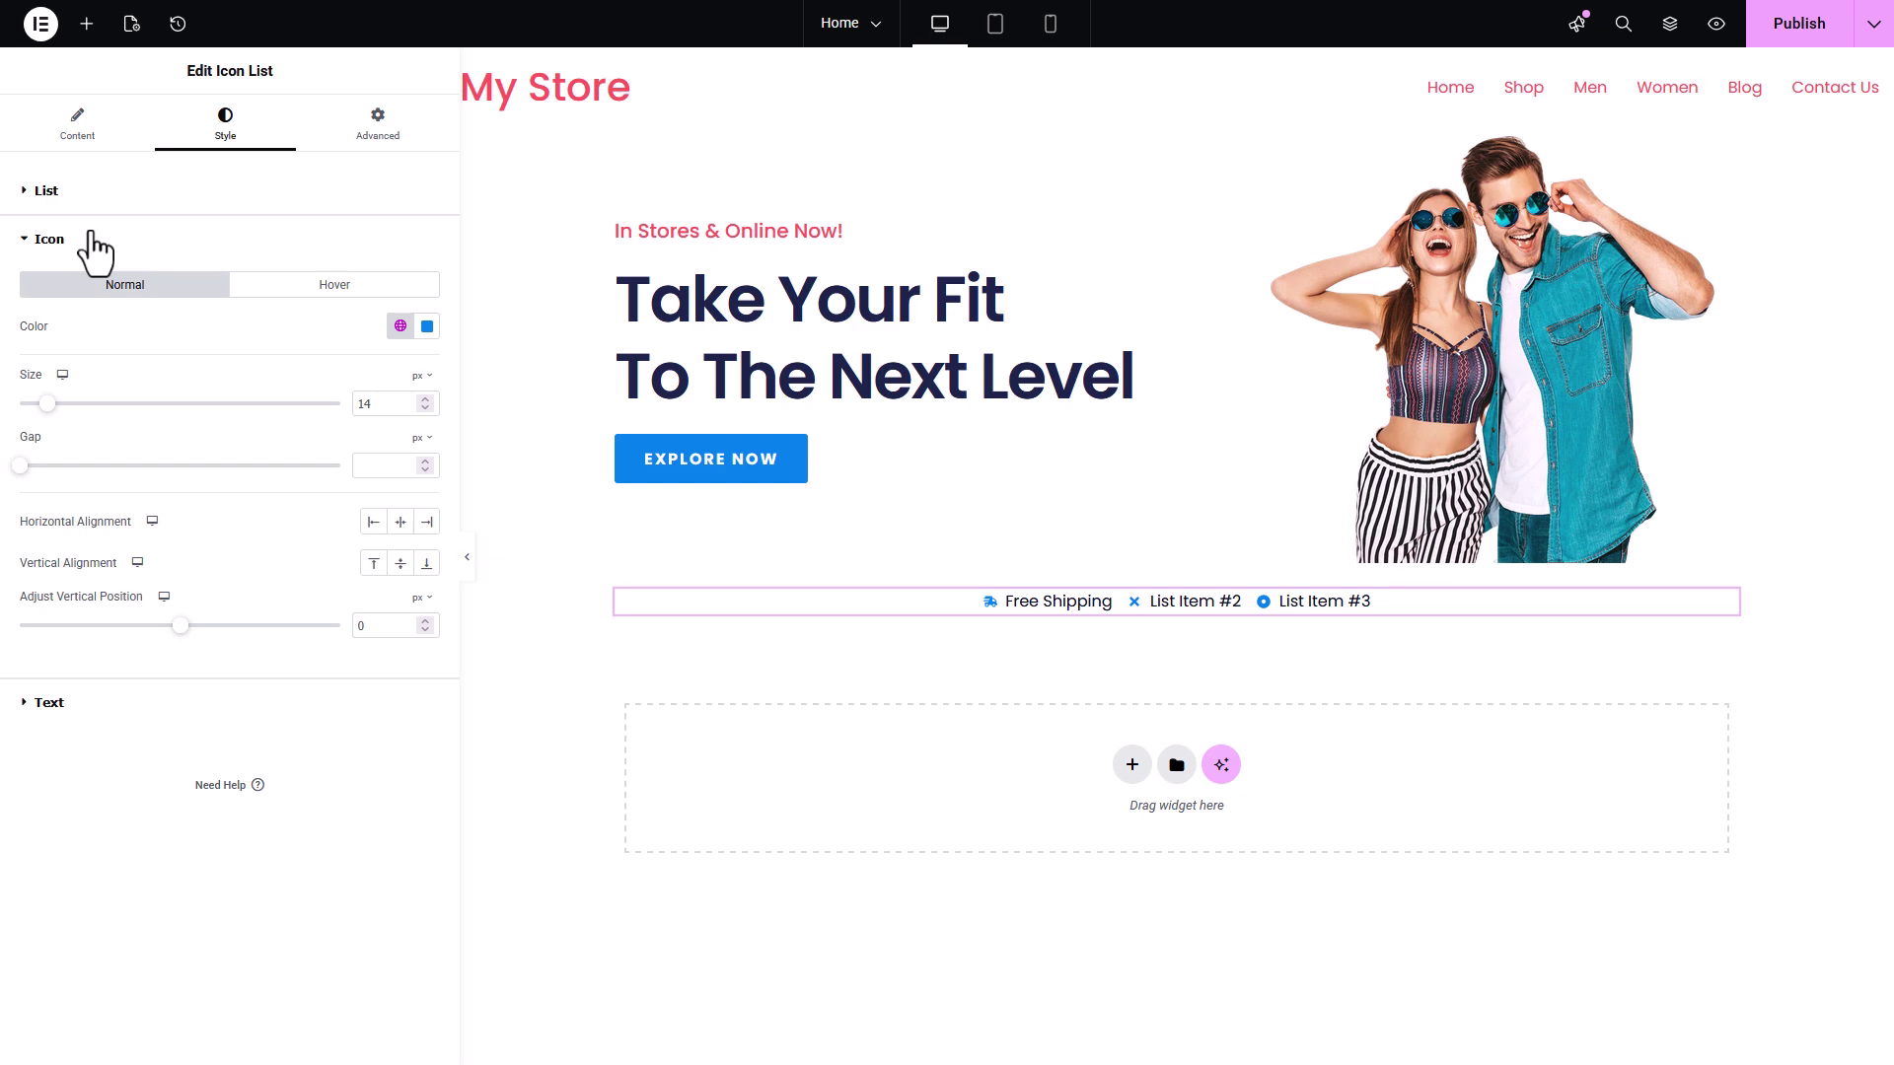
double_click(381, 405)
text(100)
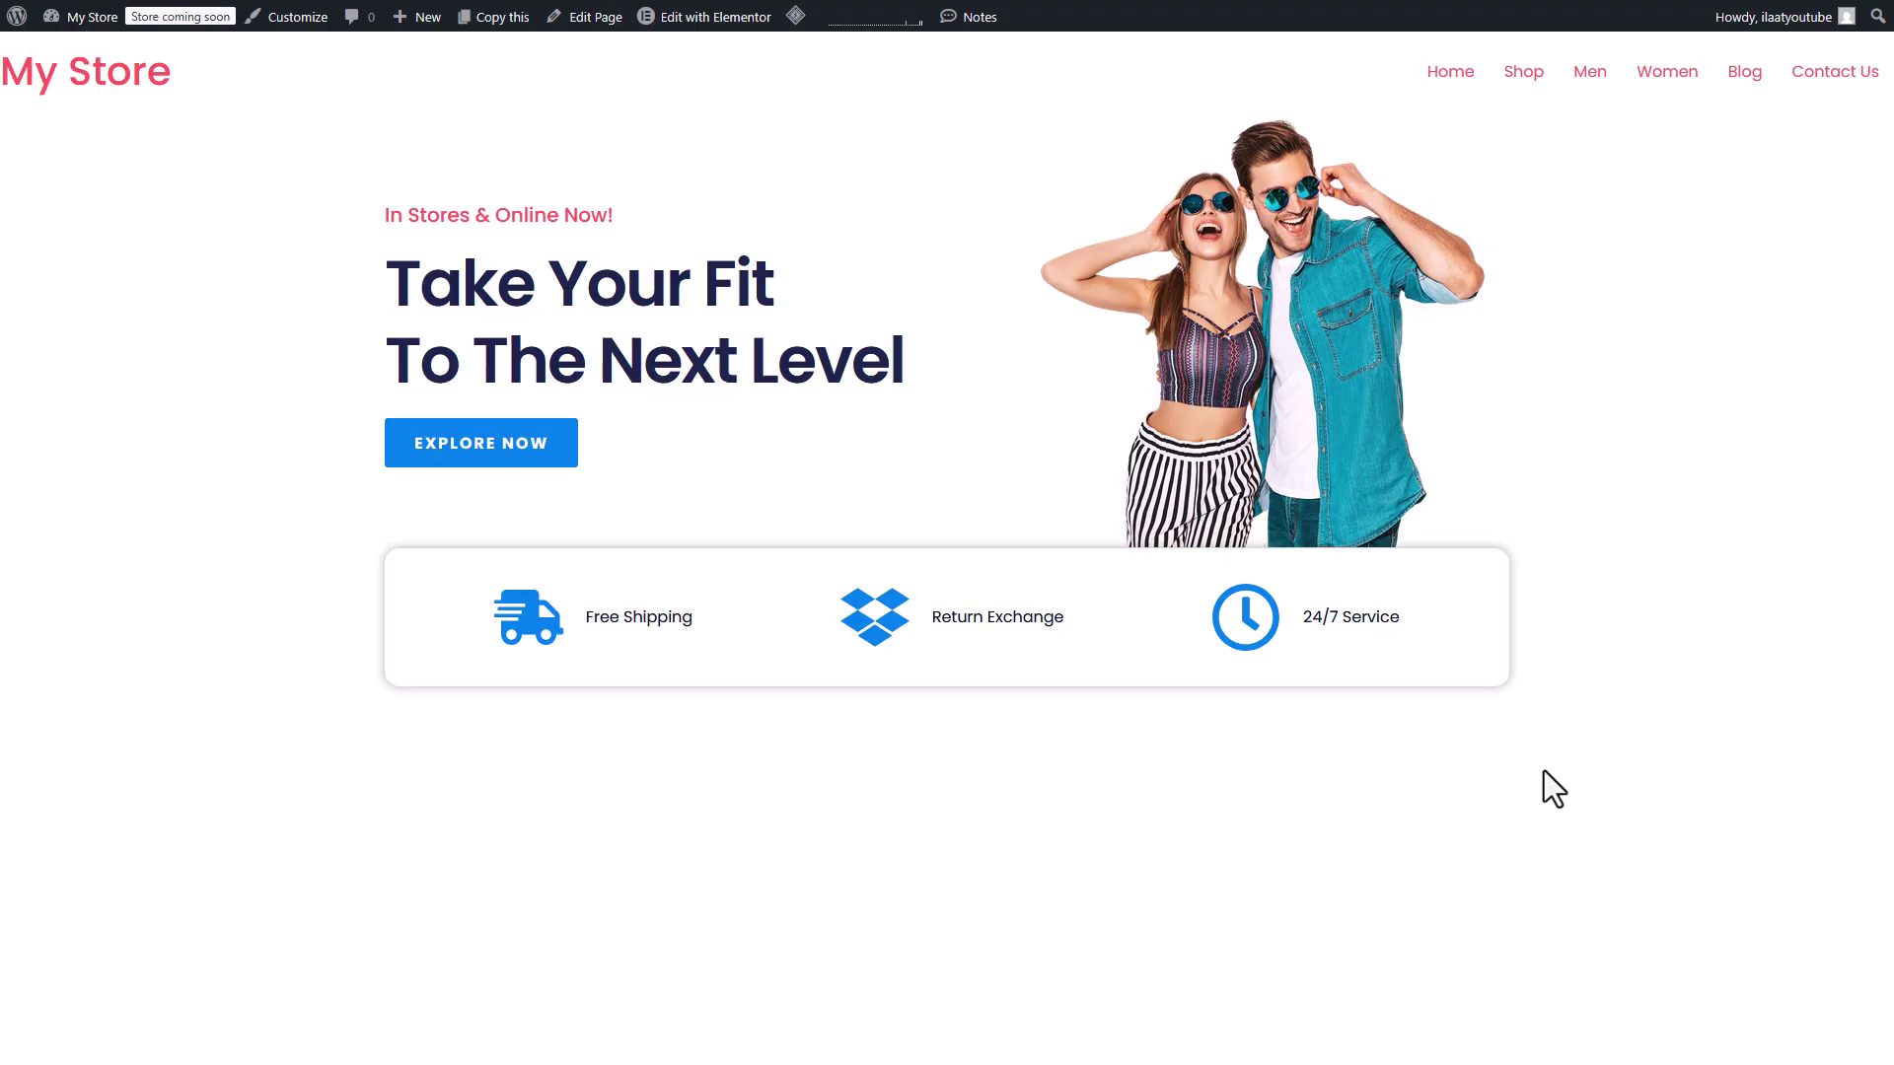
drag(1055, 612, 1045, 718)
click(1099, 758)
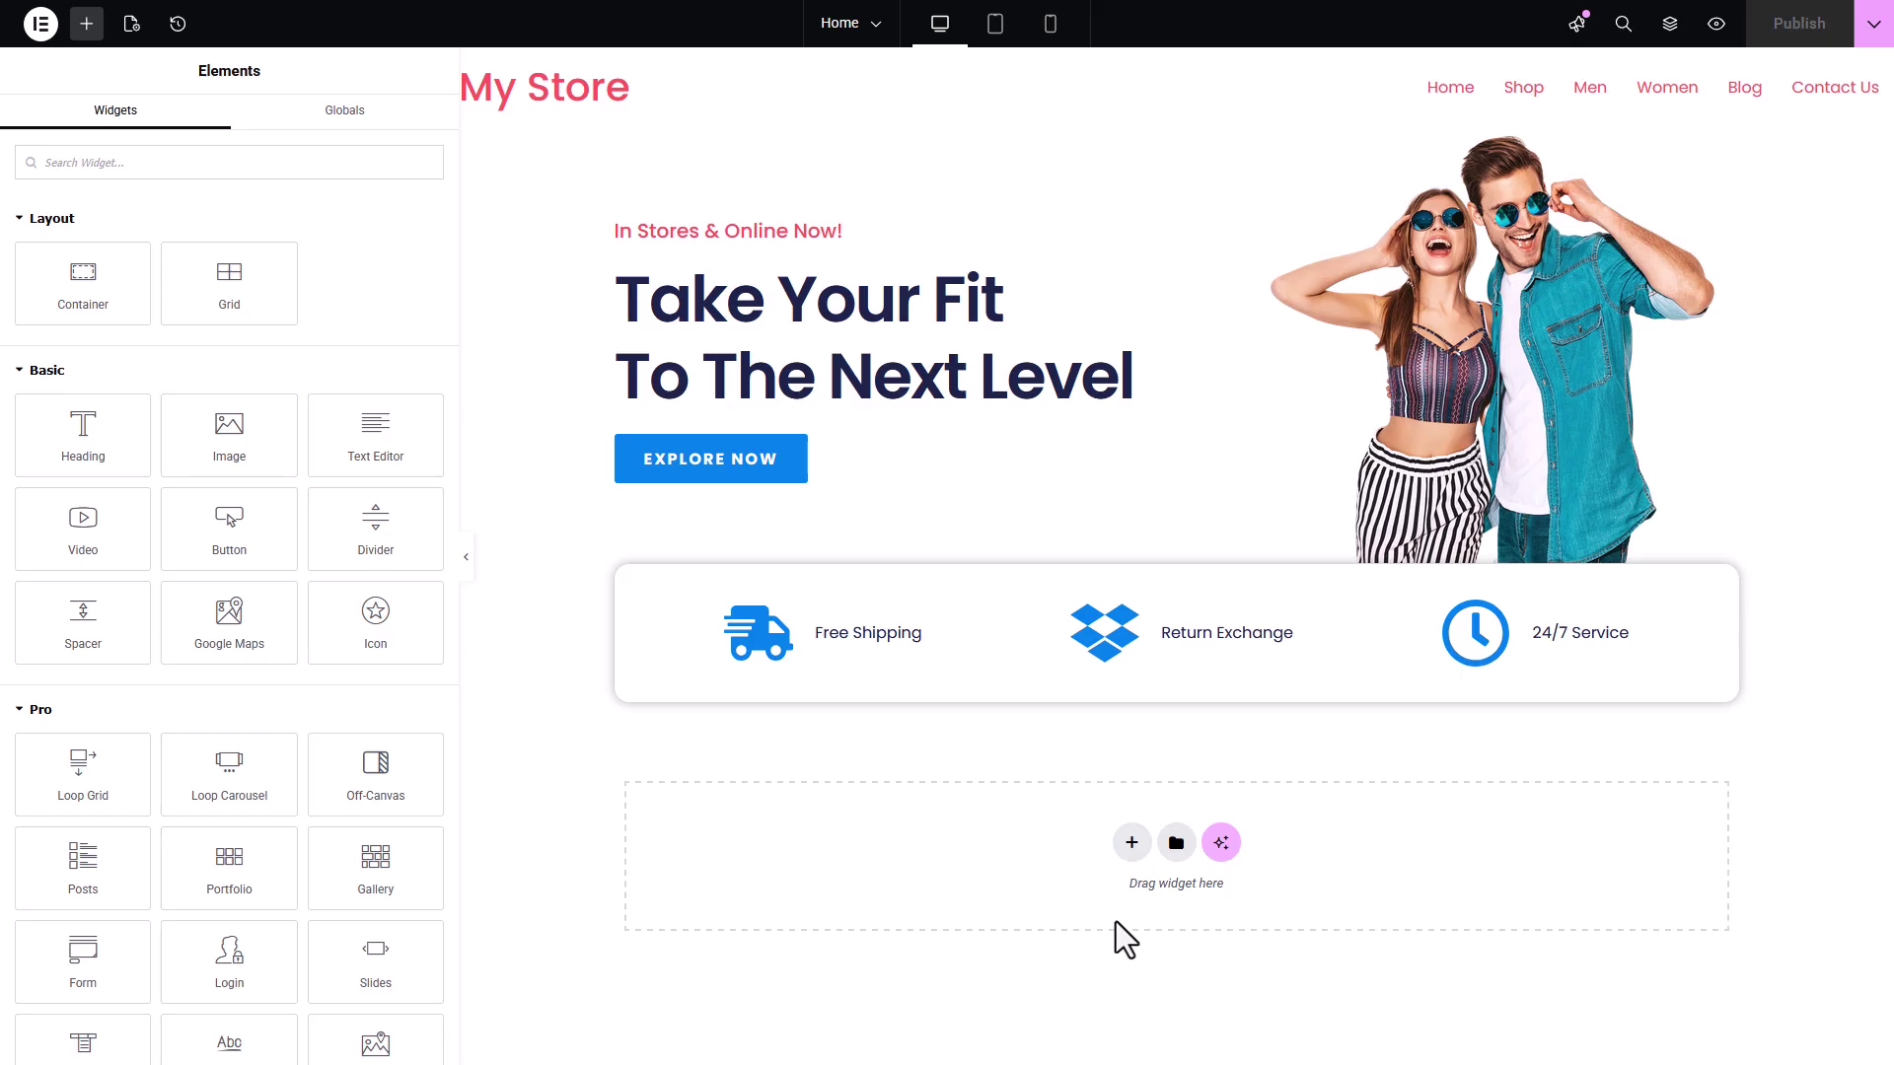
Add a single-column container below the icon list, with a 40 px top margin and 0 padding.
click(1132, 842)
click(1110, 927)
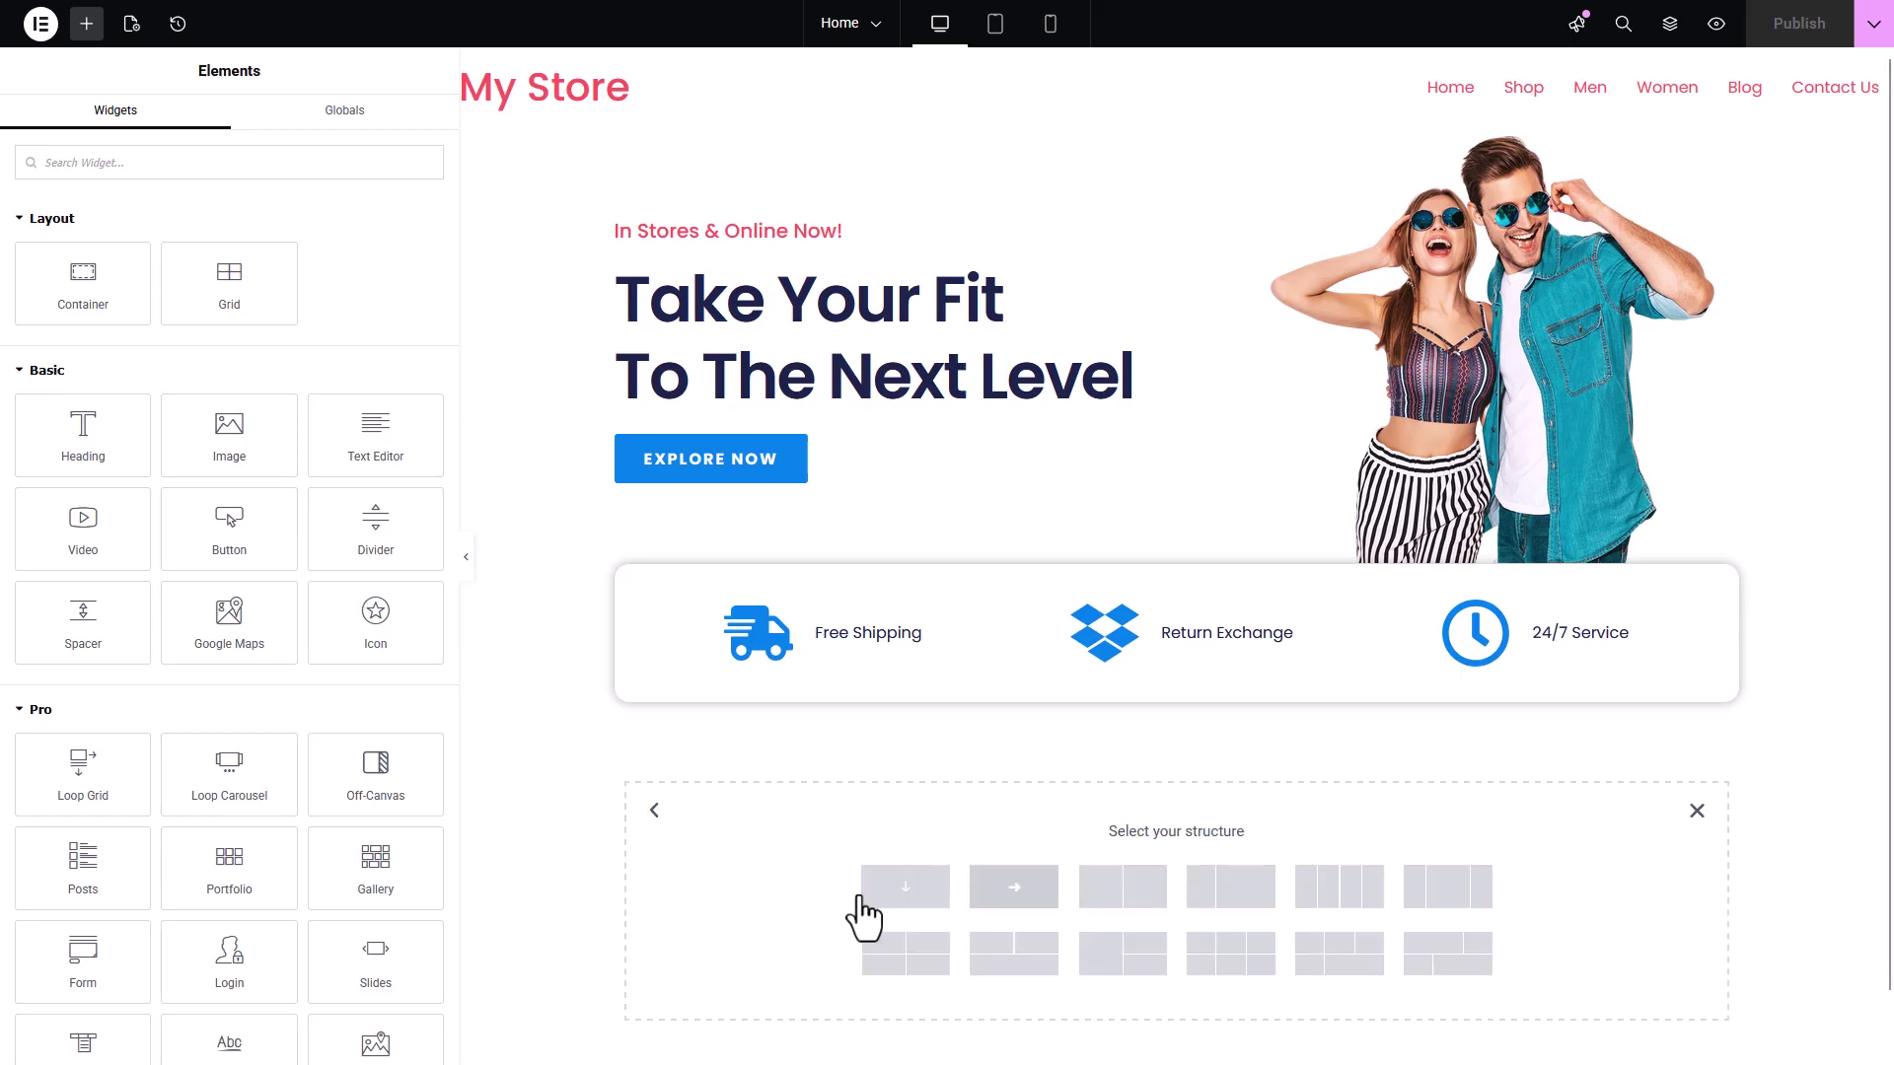
click(903, 892)
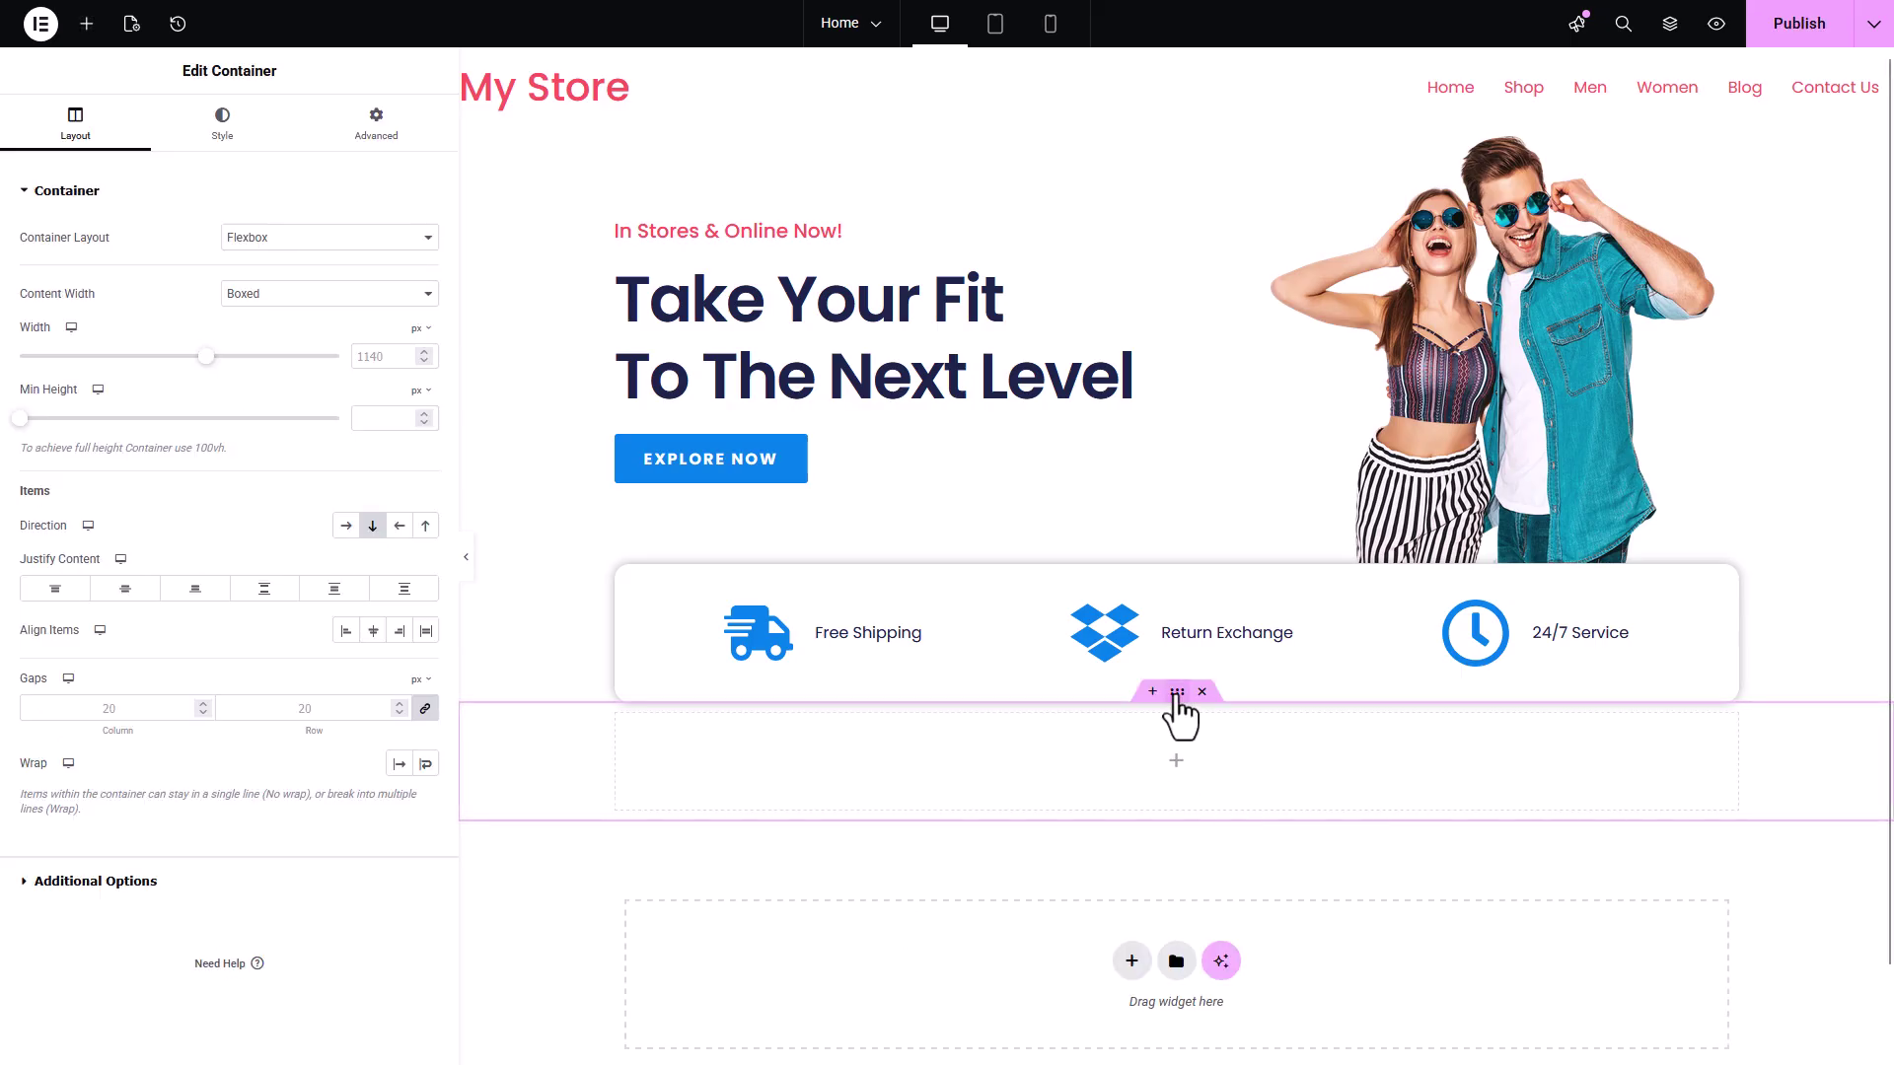
click(376, 123)
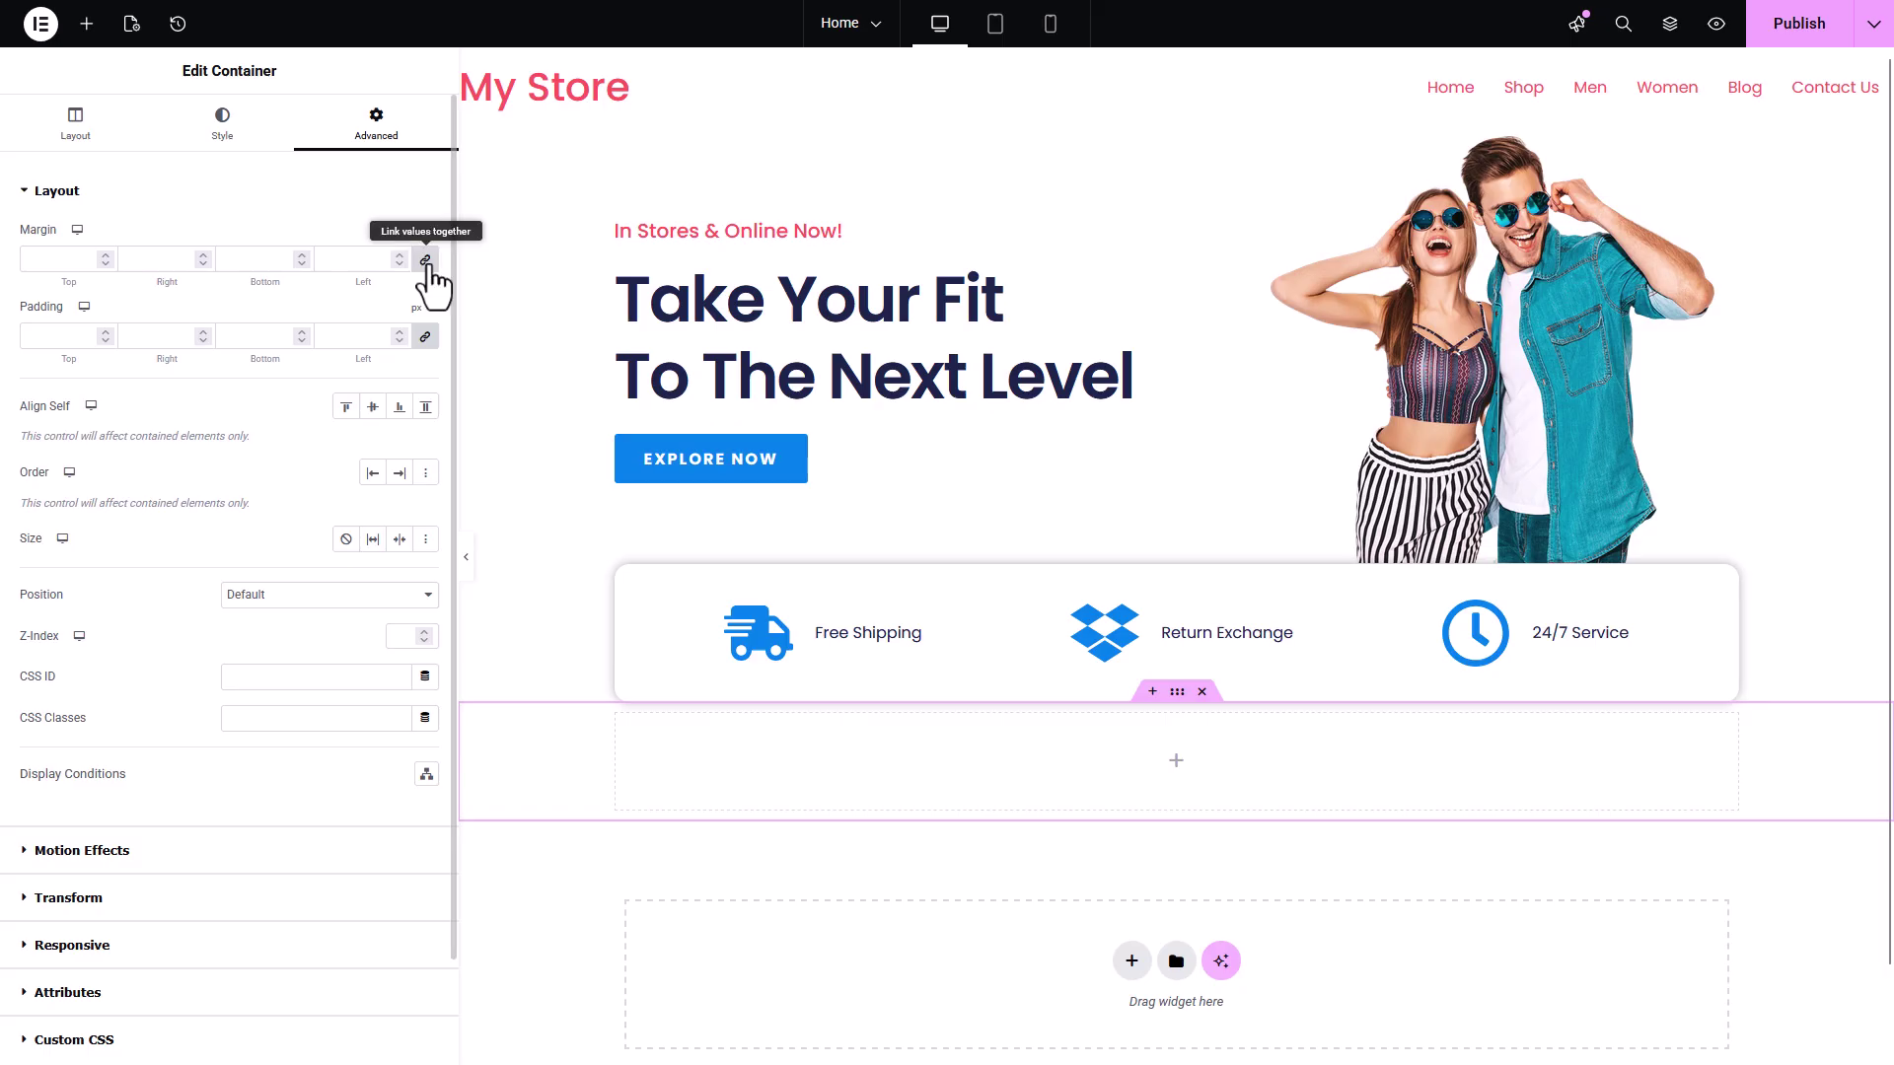
click(427, 262)
click(36, 259)
text(40)
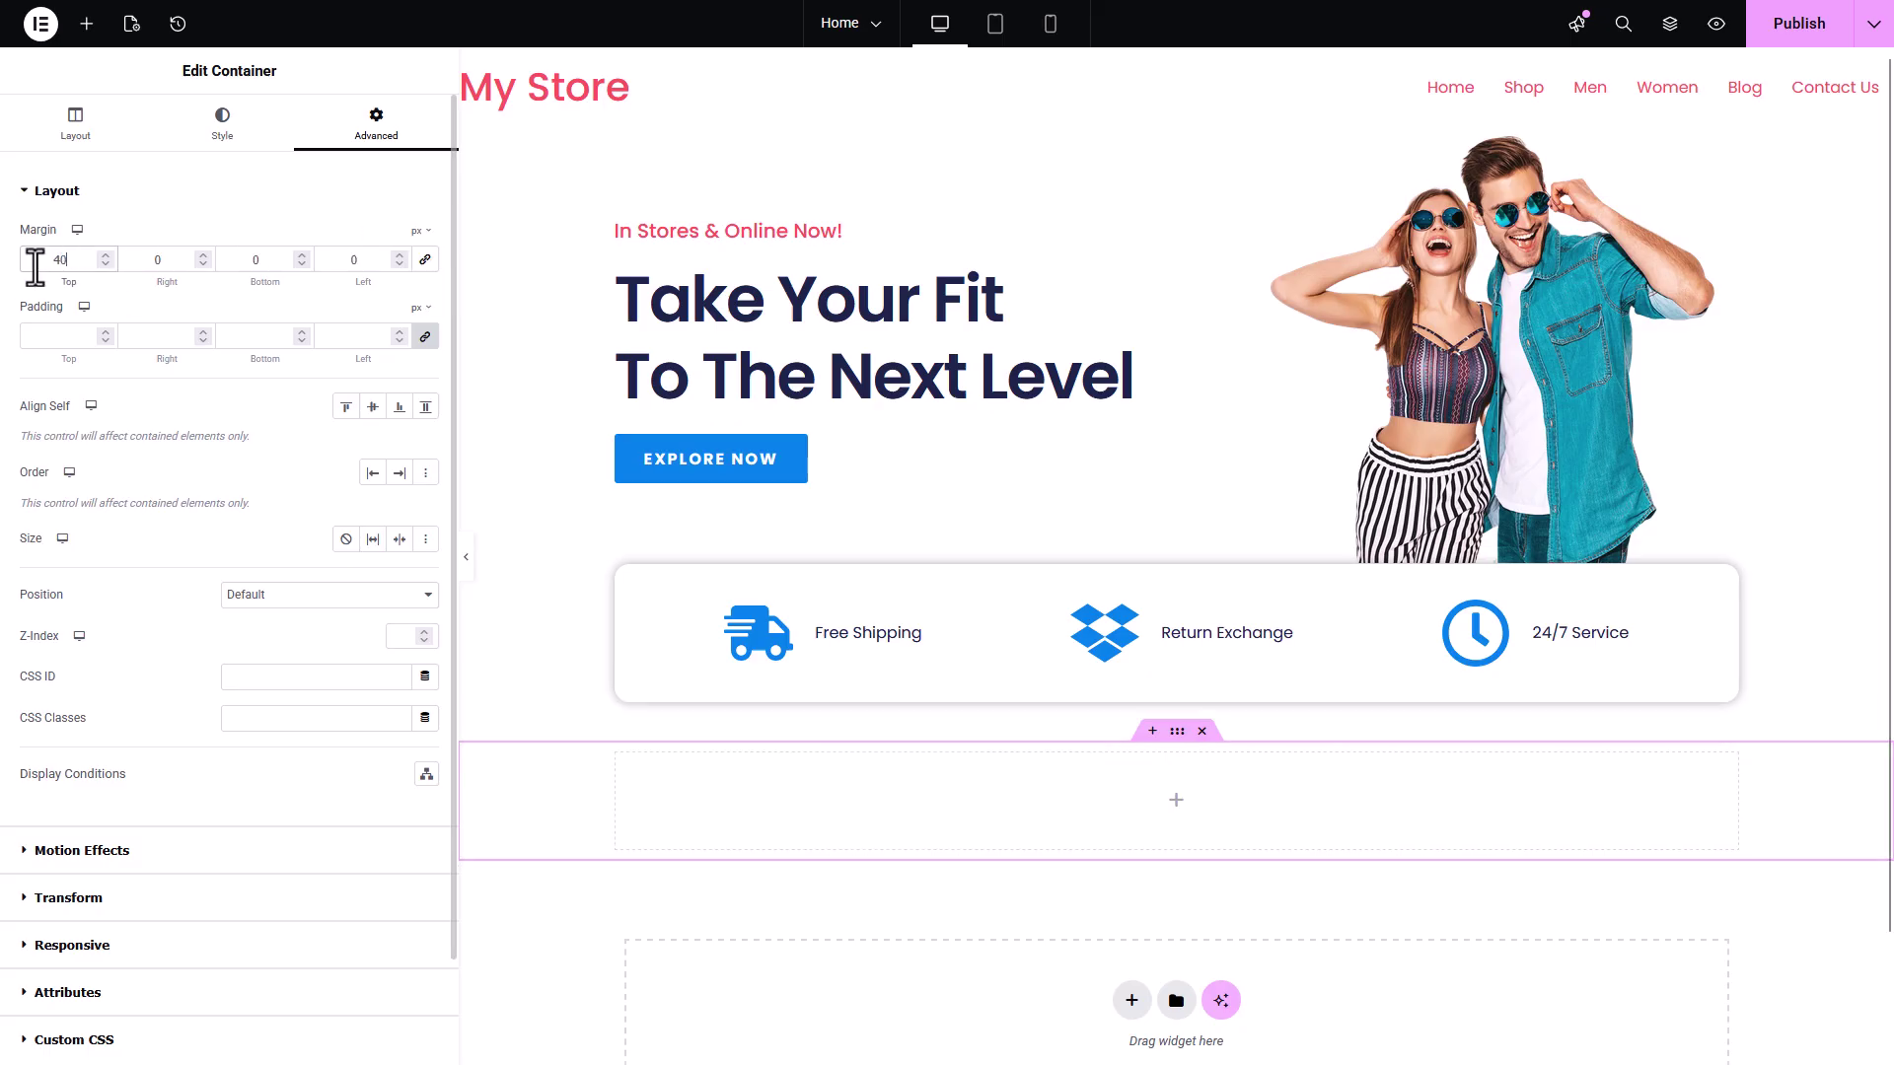
click(425, 336)
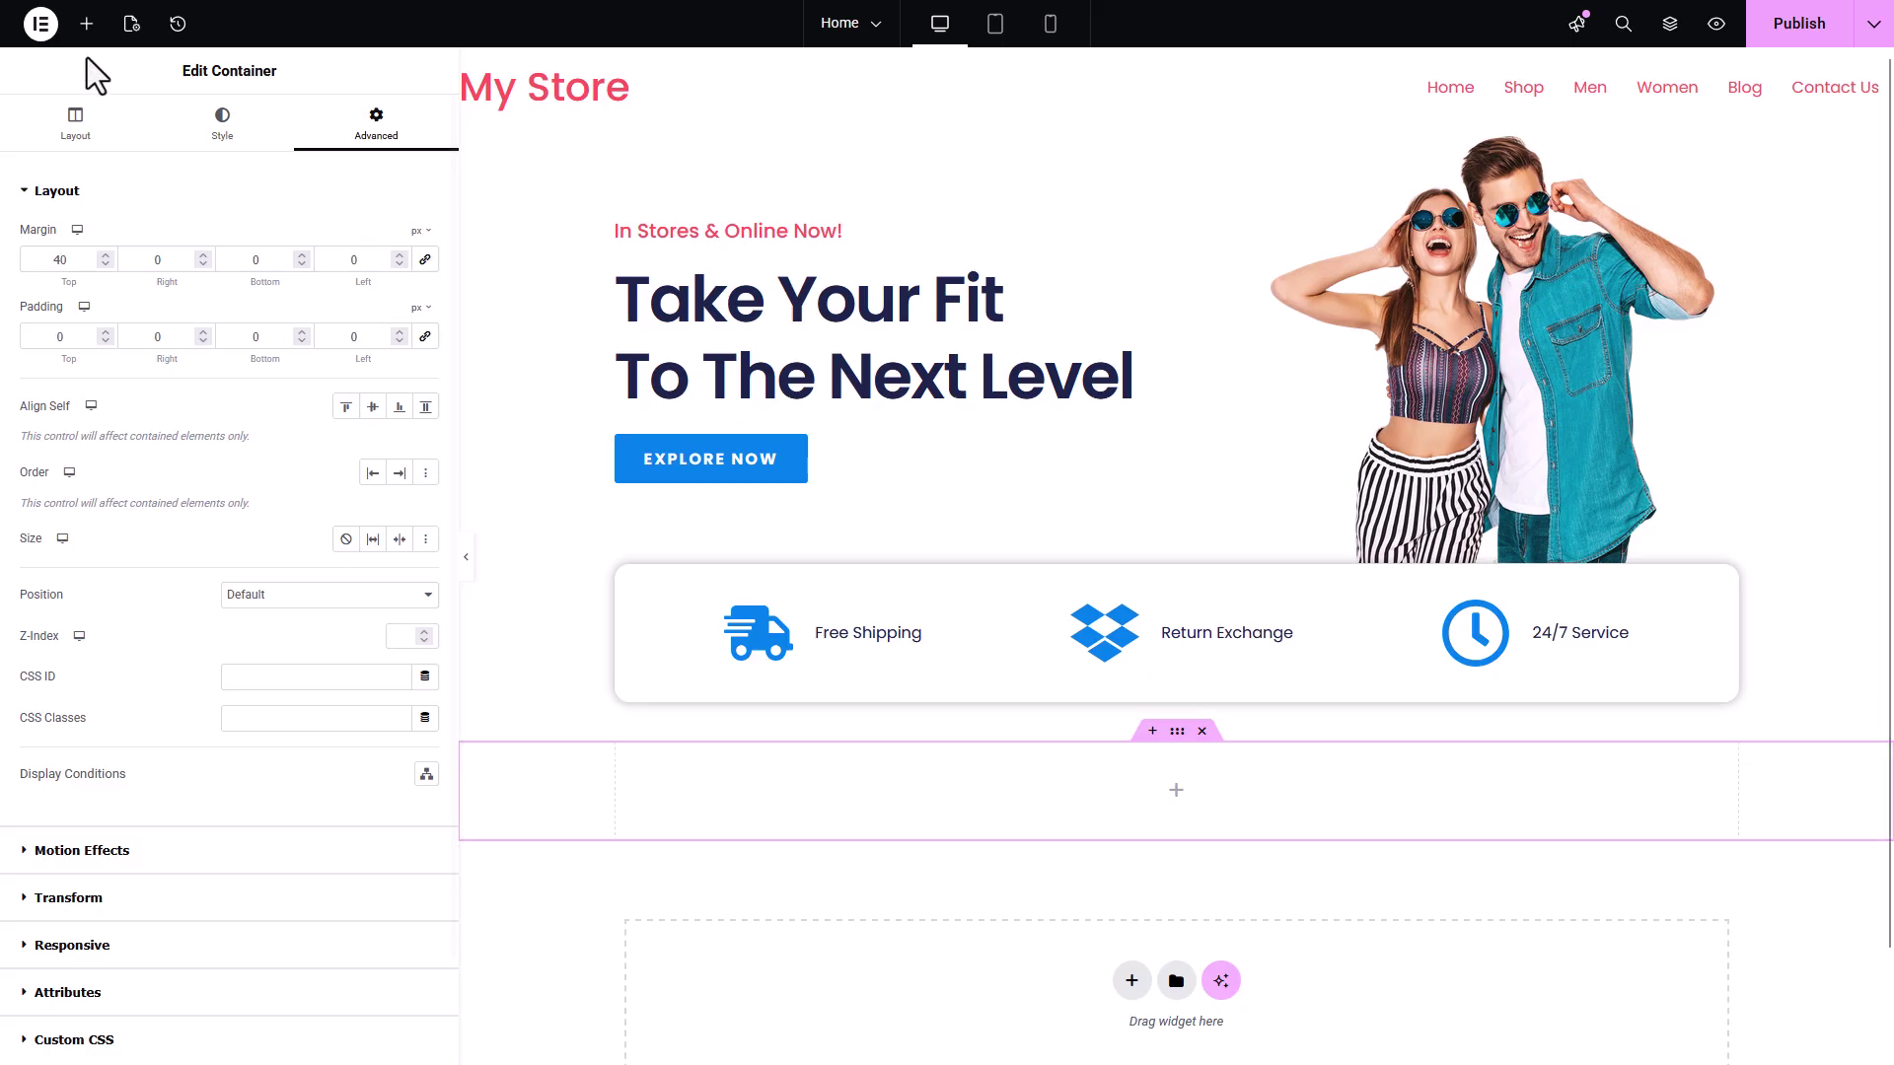
Add a heading titled "Featured Products" to the empty container below the icon list and center it.
click(87, 24)
drag(89, 434, 996, 813)
drag(220, 263, 4, 268)
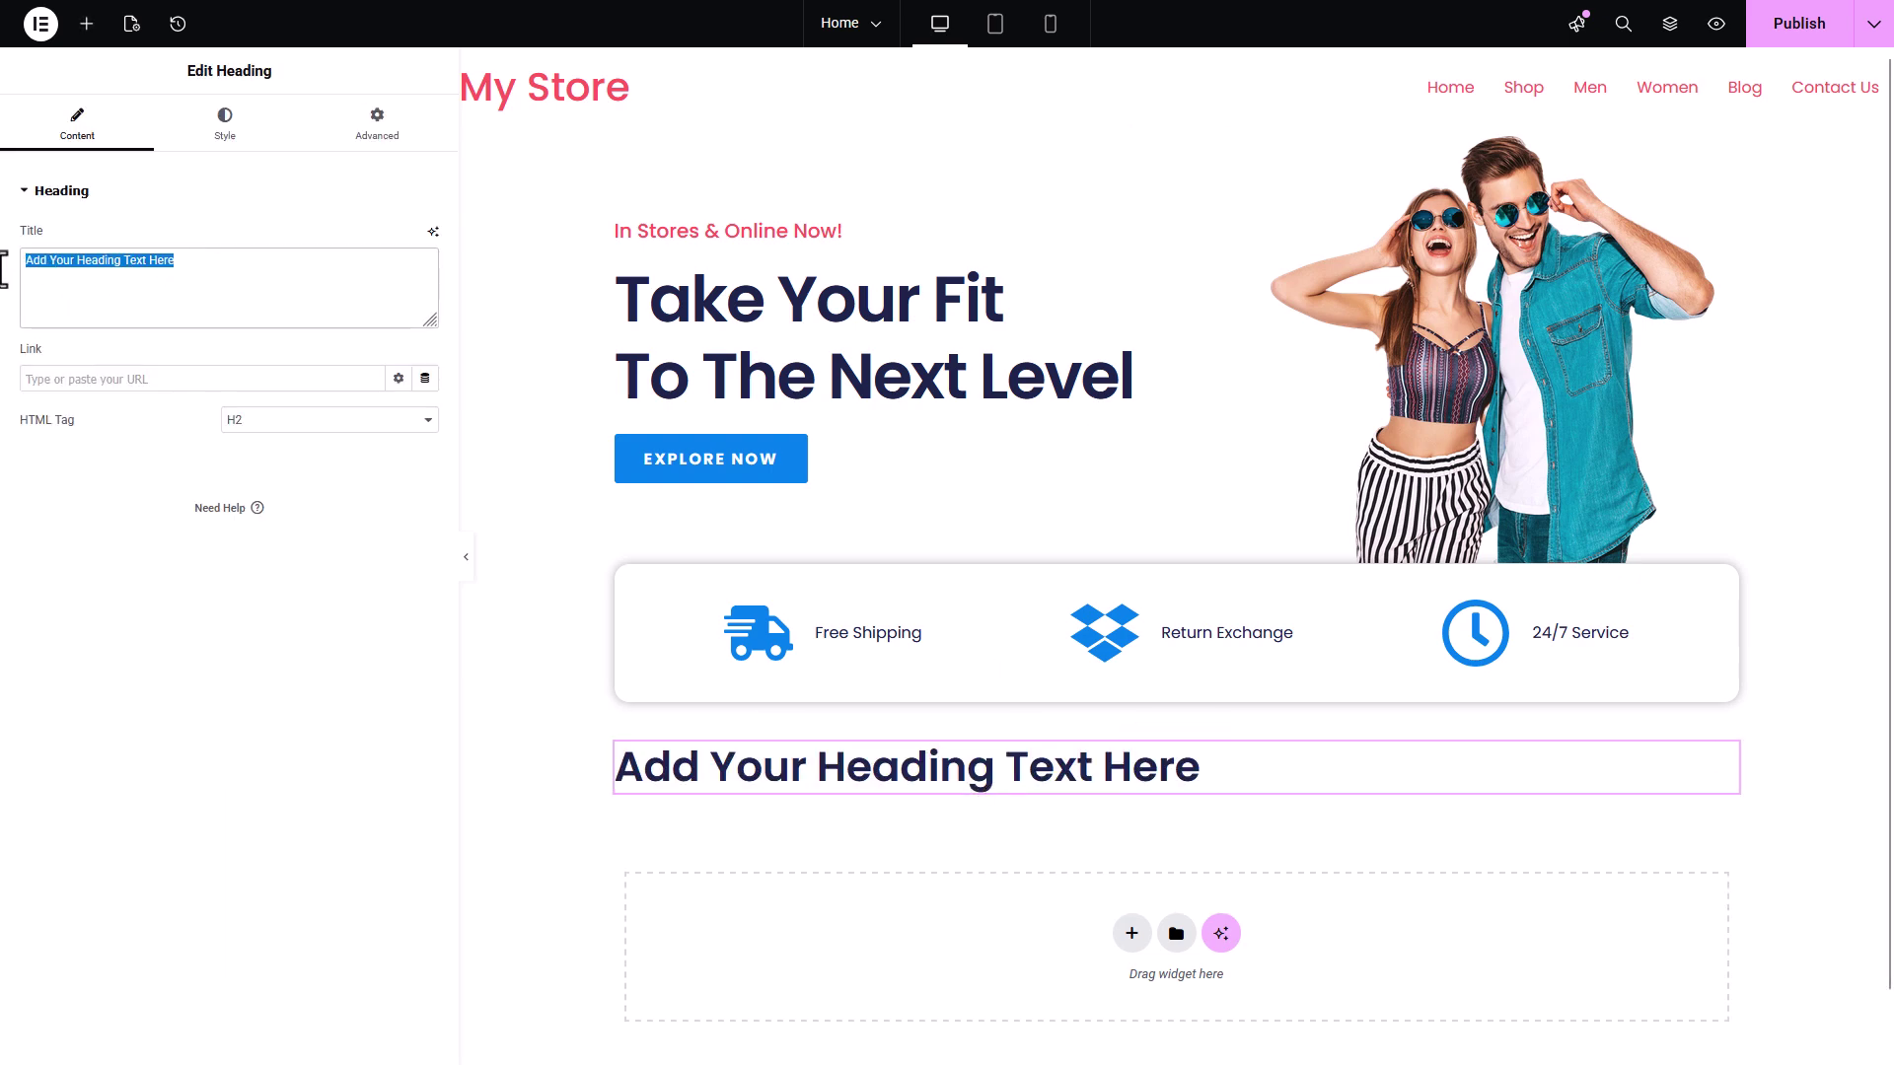
text(Featured)
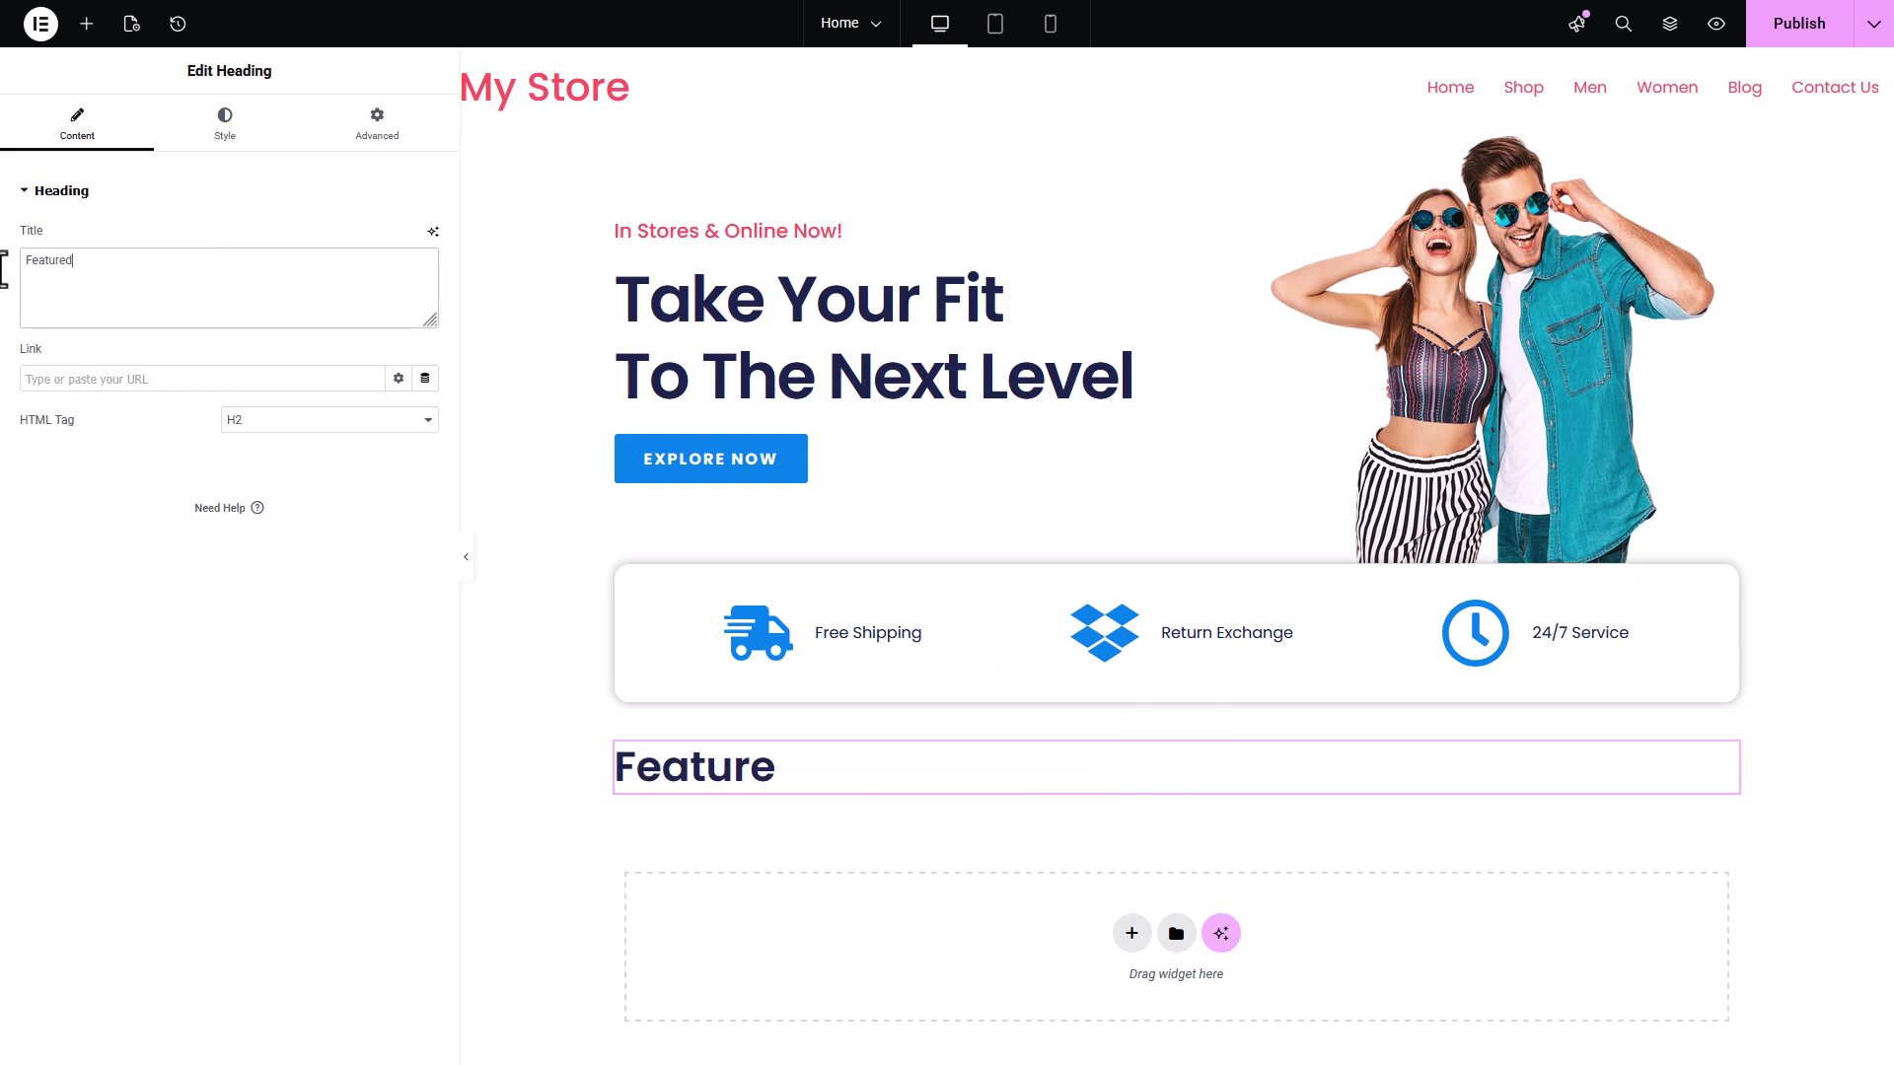
text( Products)
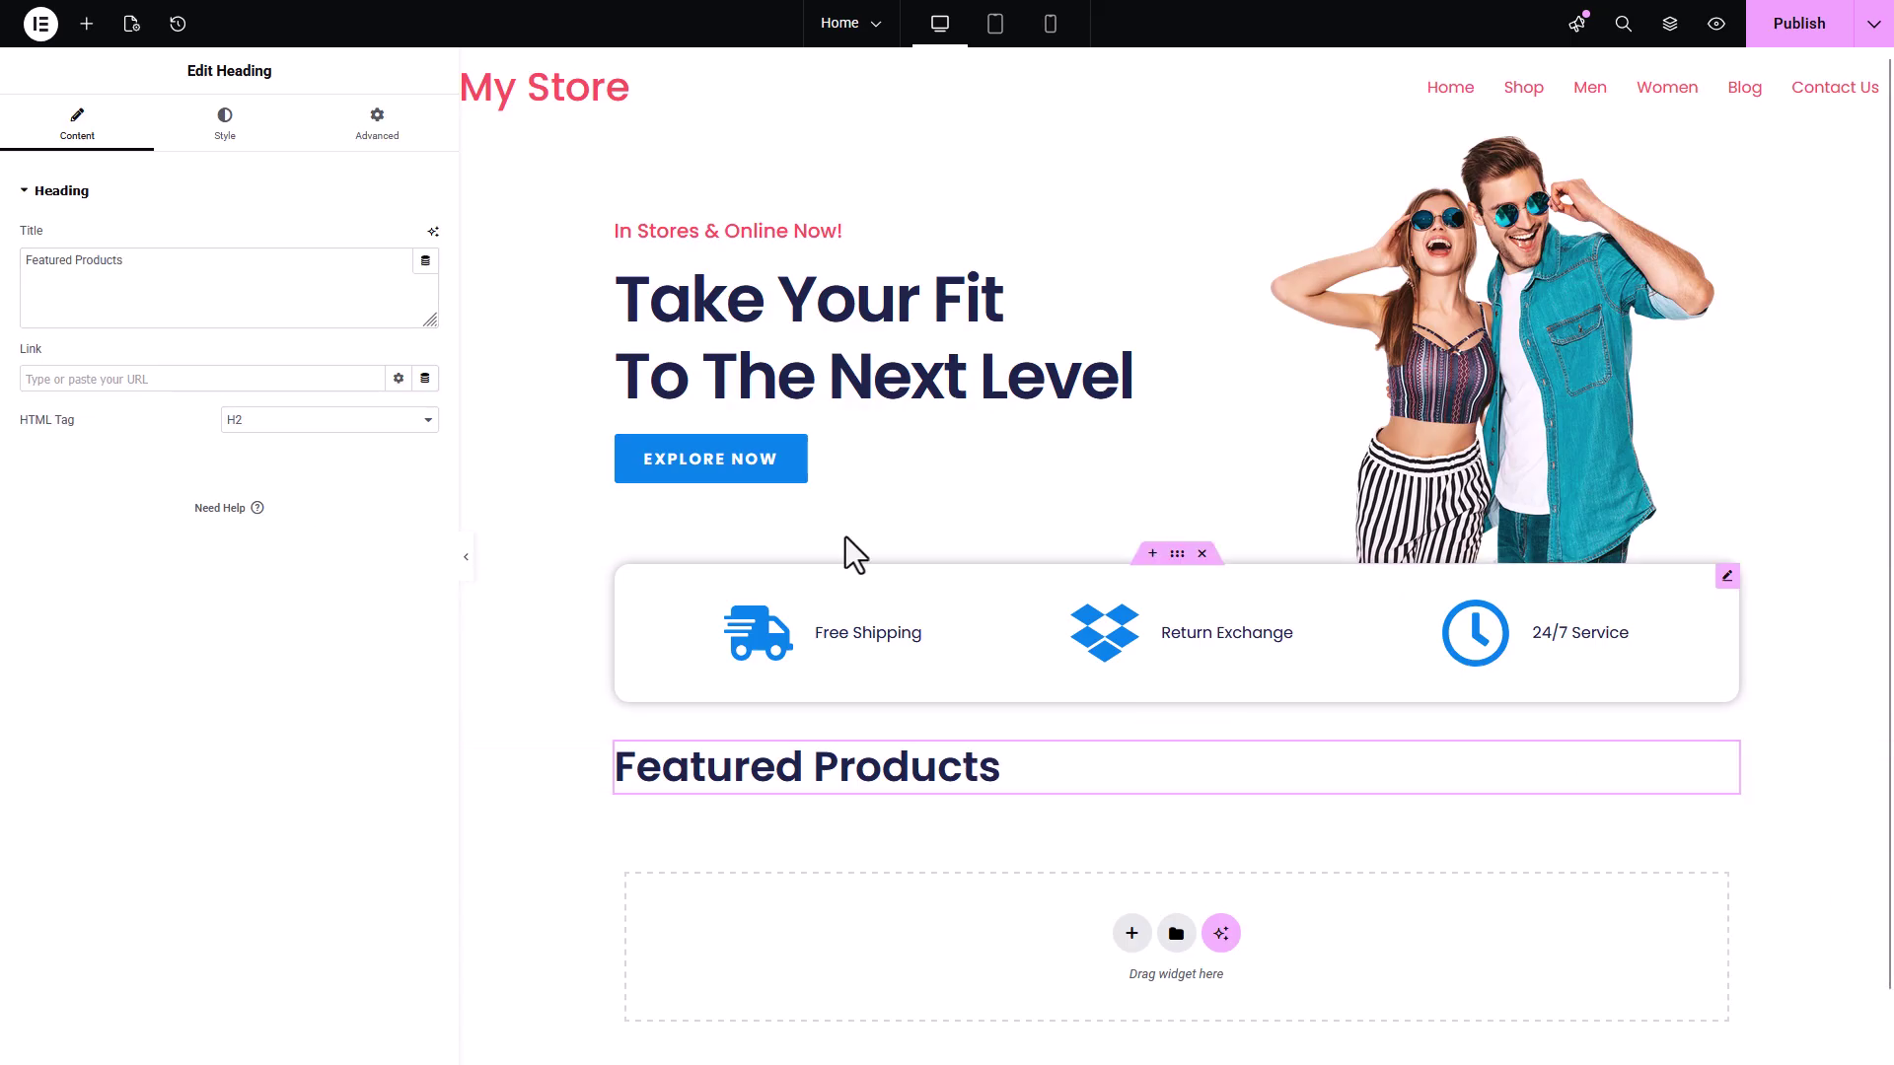
click(223, 126)
click(376, 241)
Place the WooCommerce Products widget beneath the Featured Products heading.
scroll(537, 833, down, 1)
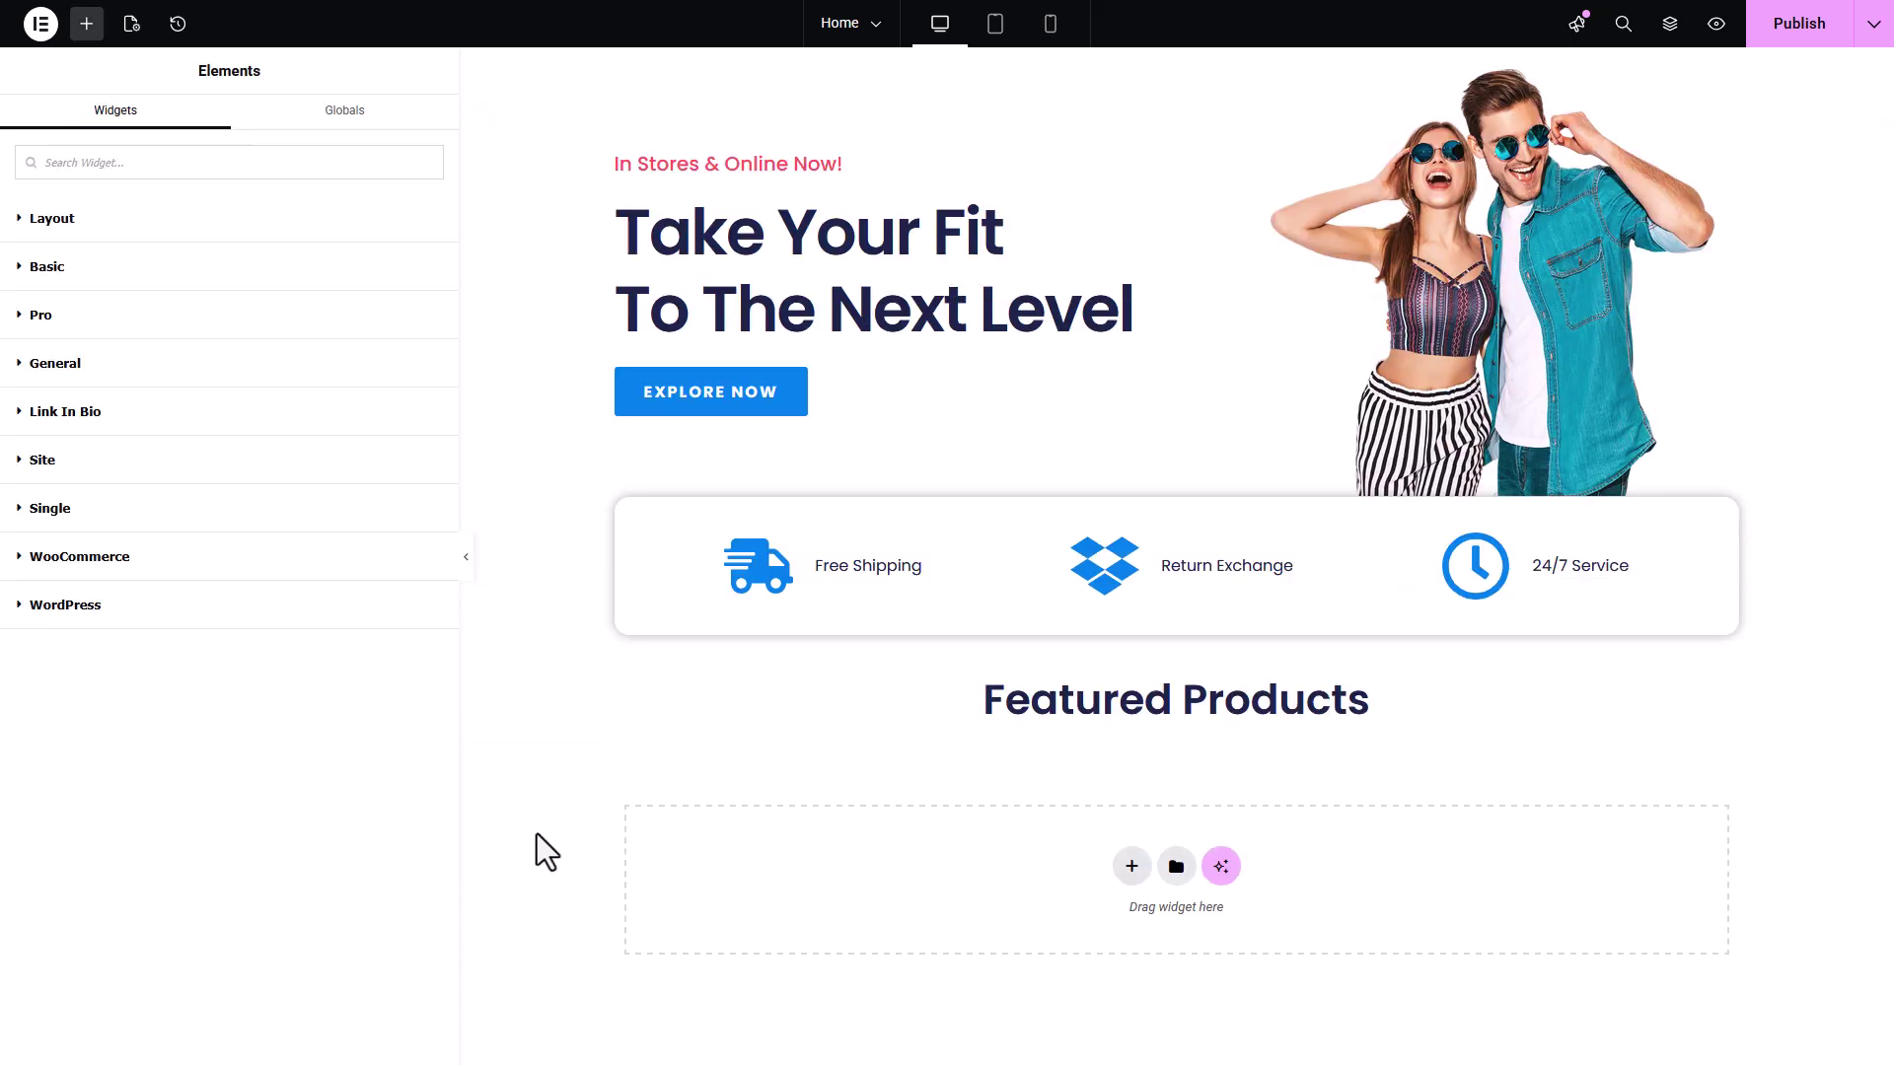
click(67, 558)
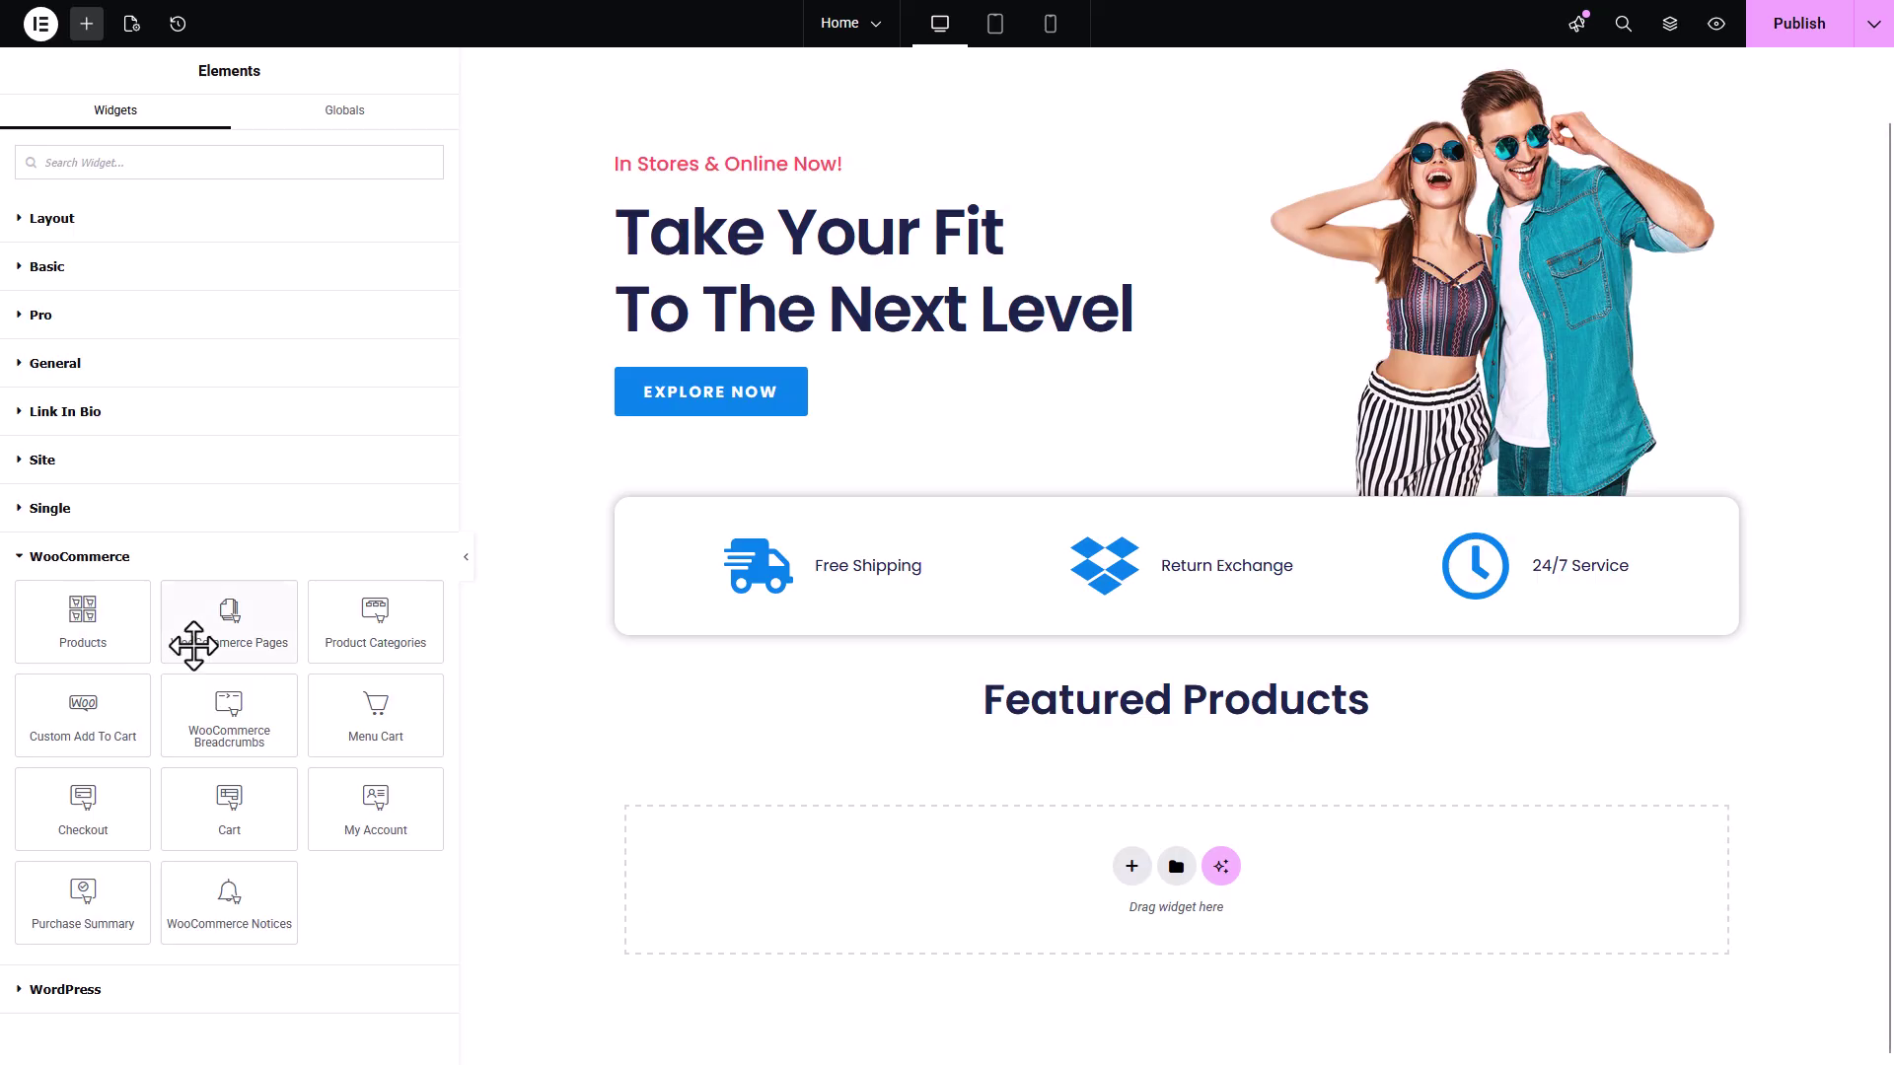
drag(83, 616, 1140, 716)
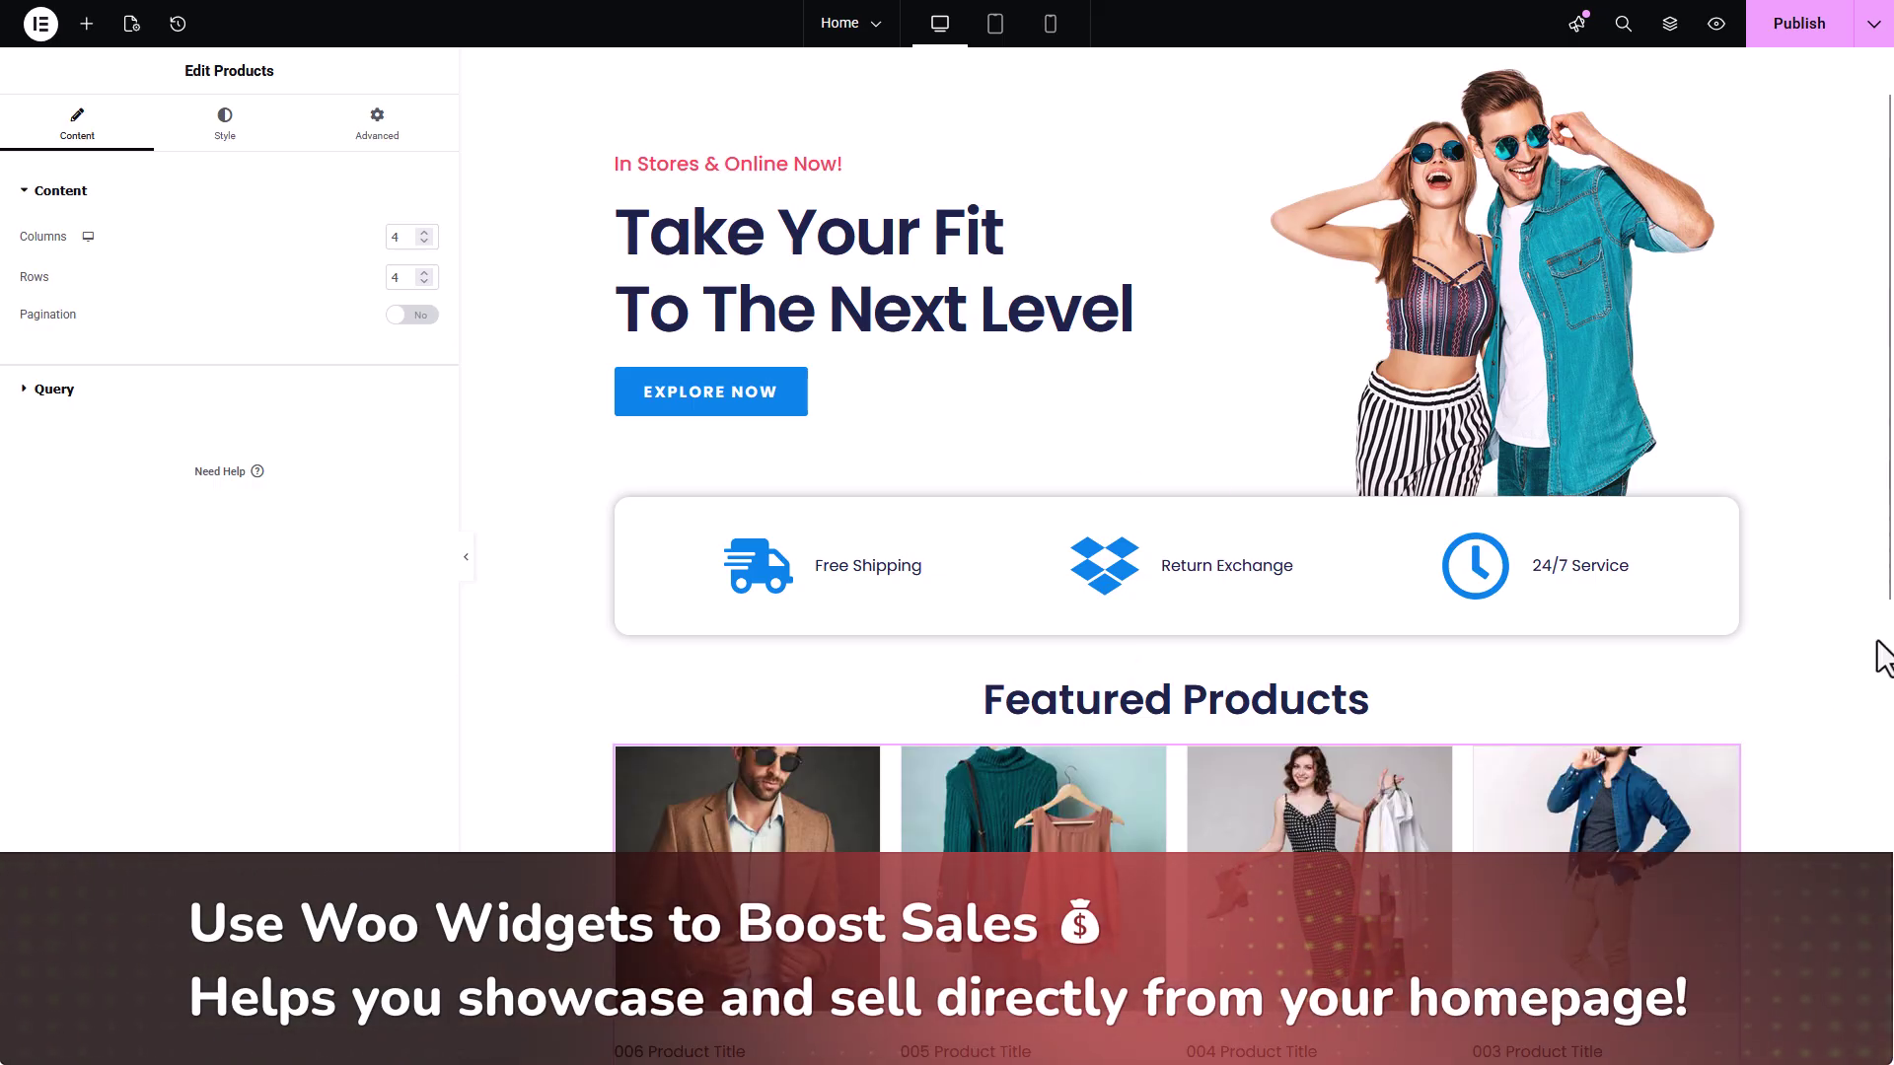
mouse_move(1884, 654)
mouse_down()
mouse_move(1887, 888)
mouse_move(1868, 673)
mouse_up()
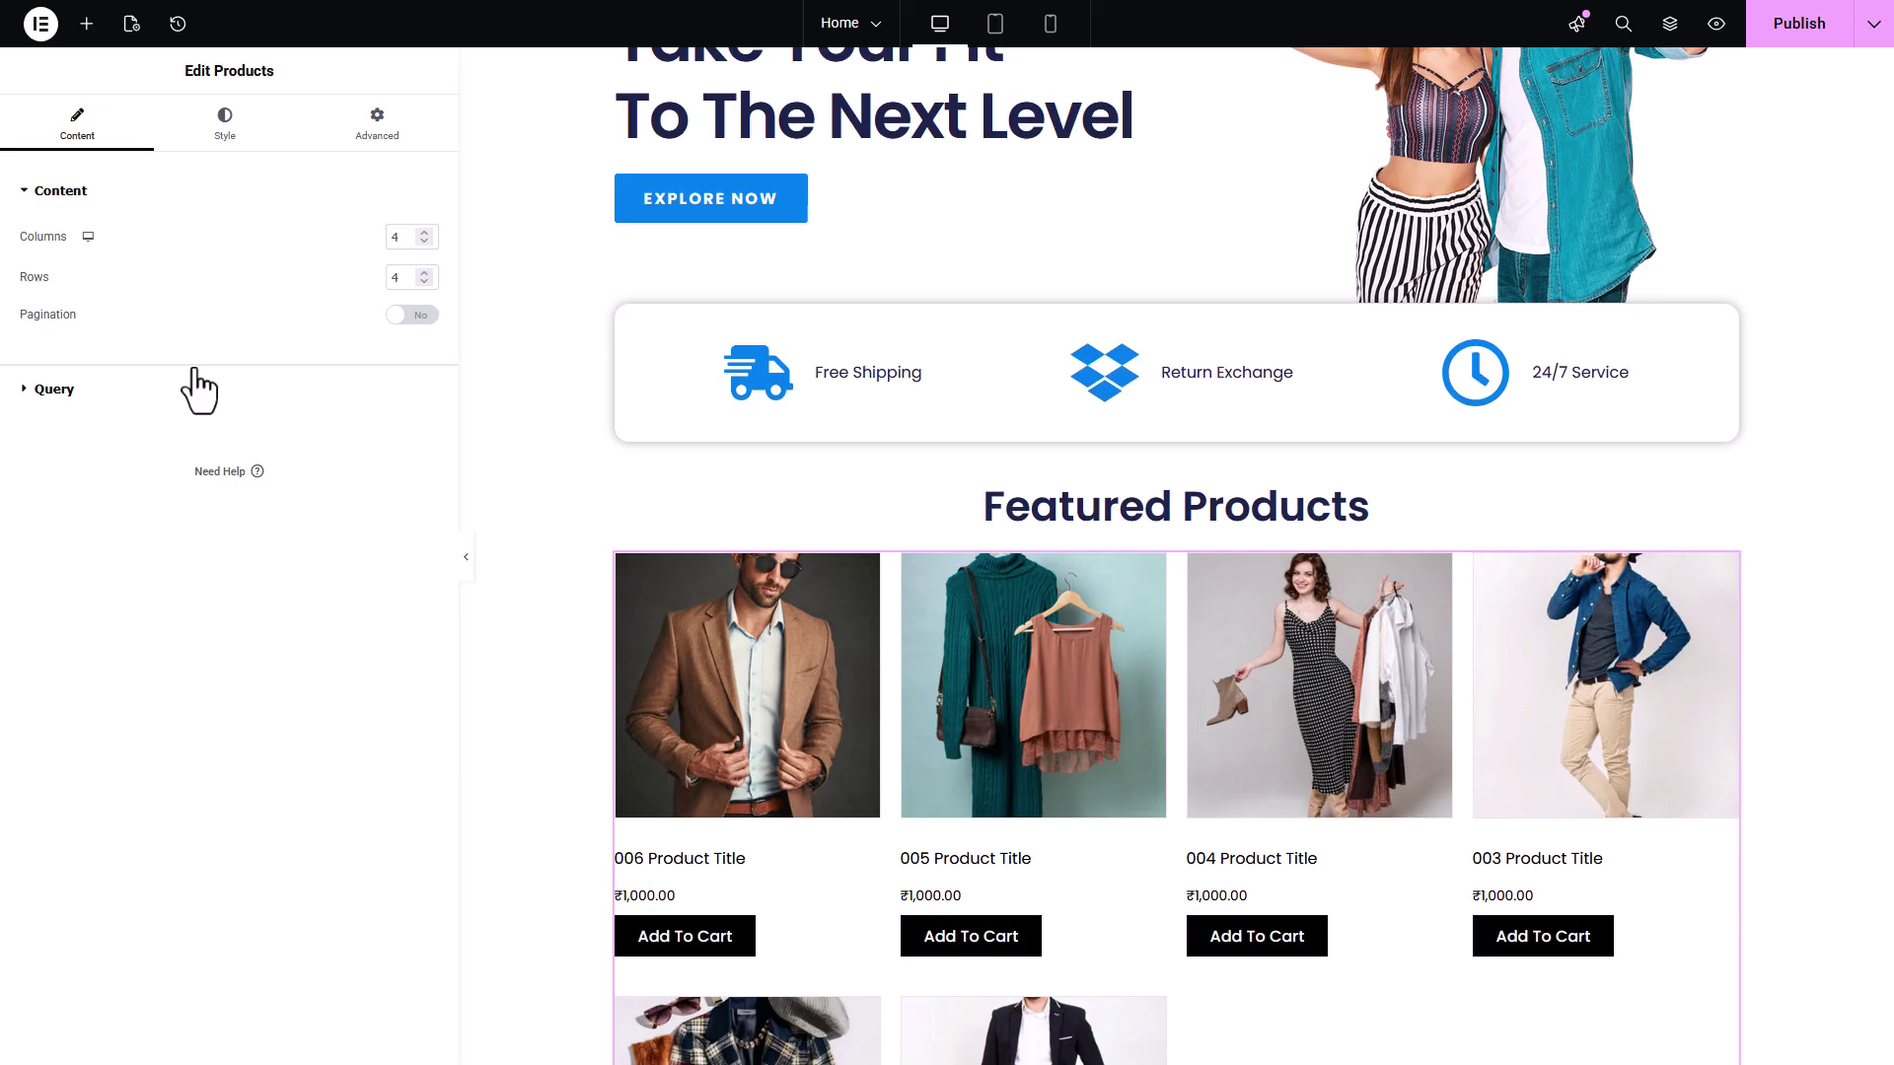
Reduce the Products widget to 1 row.
click(425, 283)
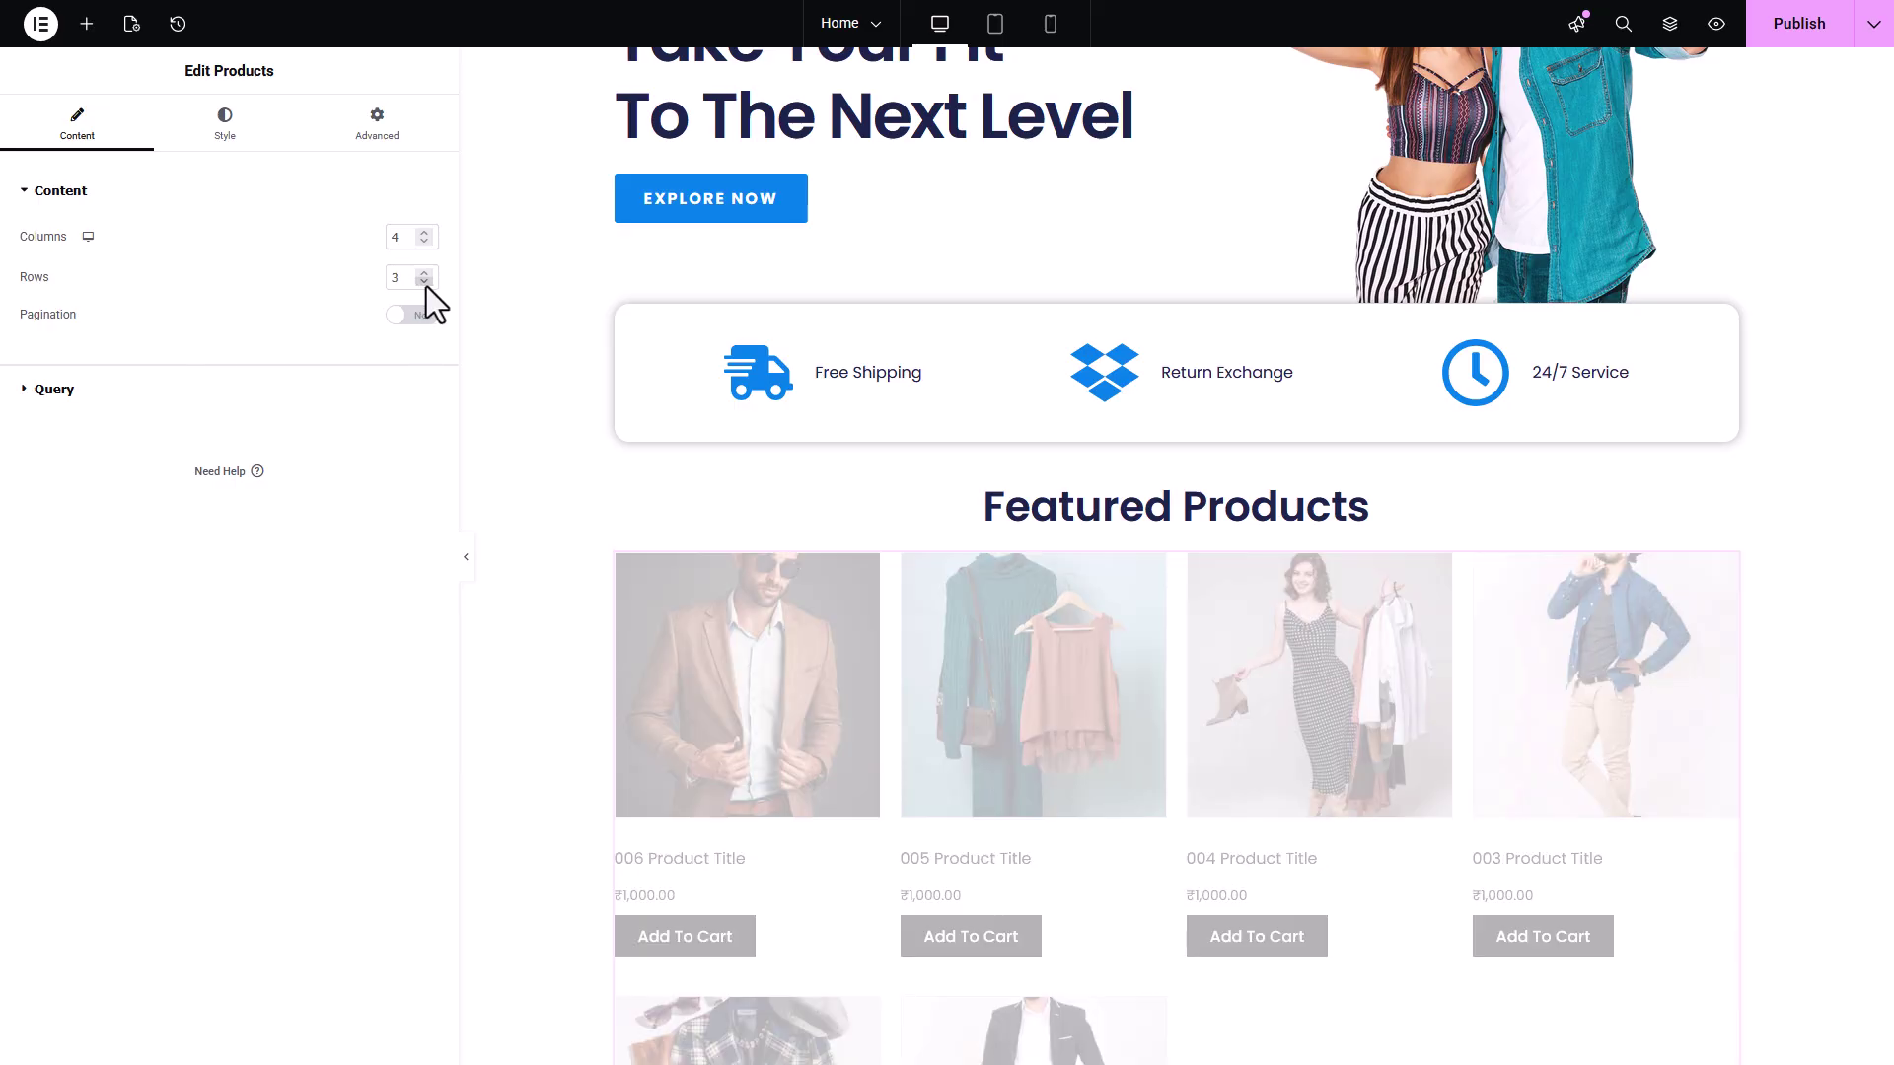
click(426, 282)
click(425, 282)
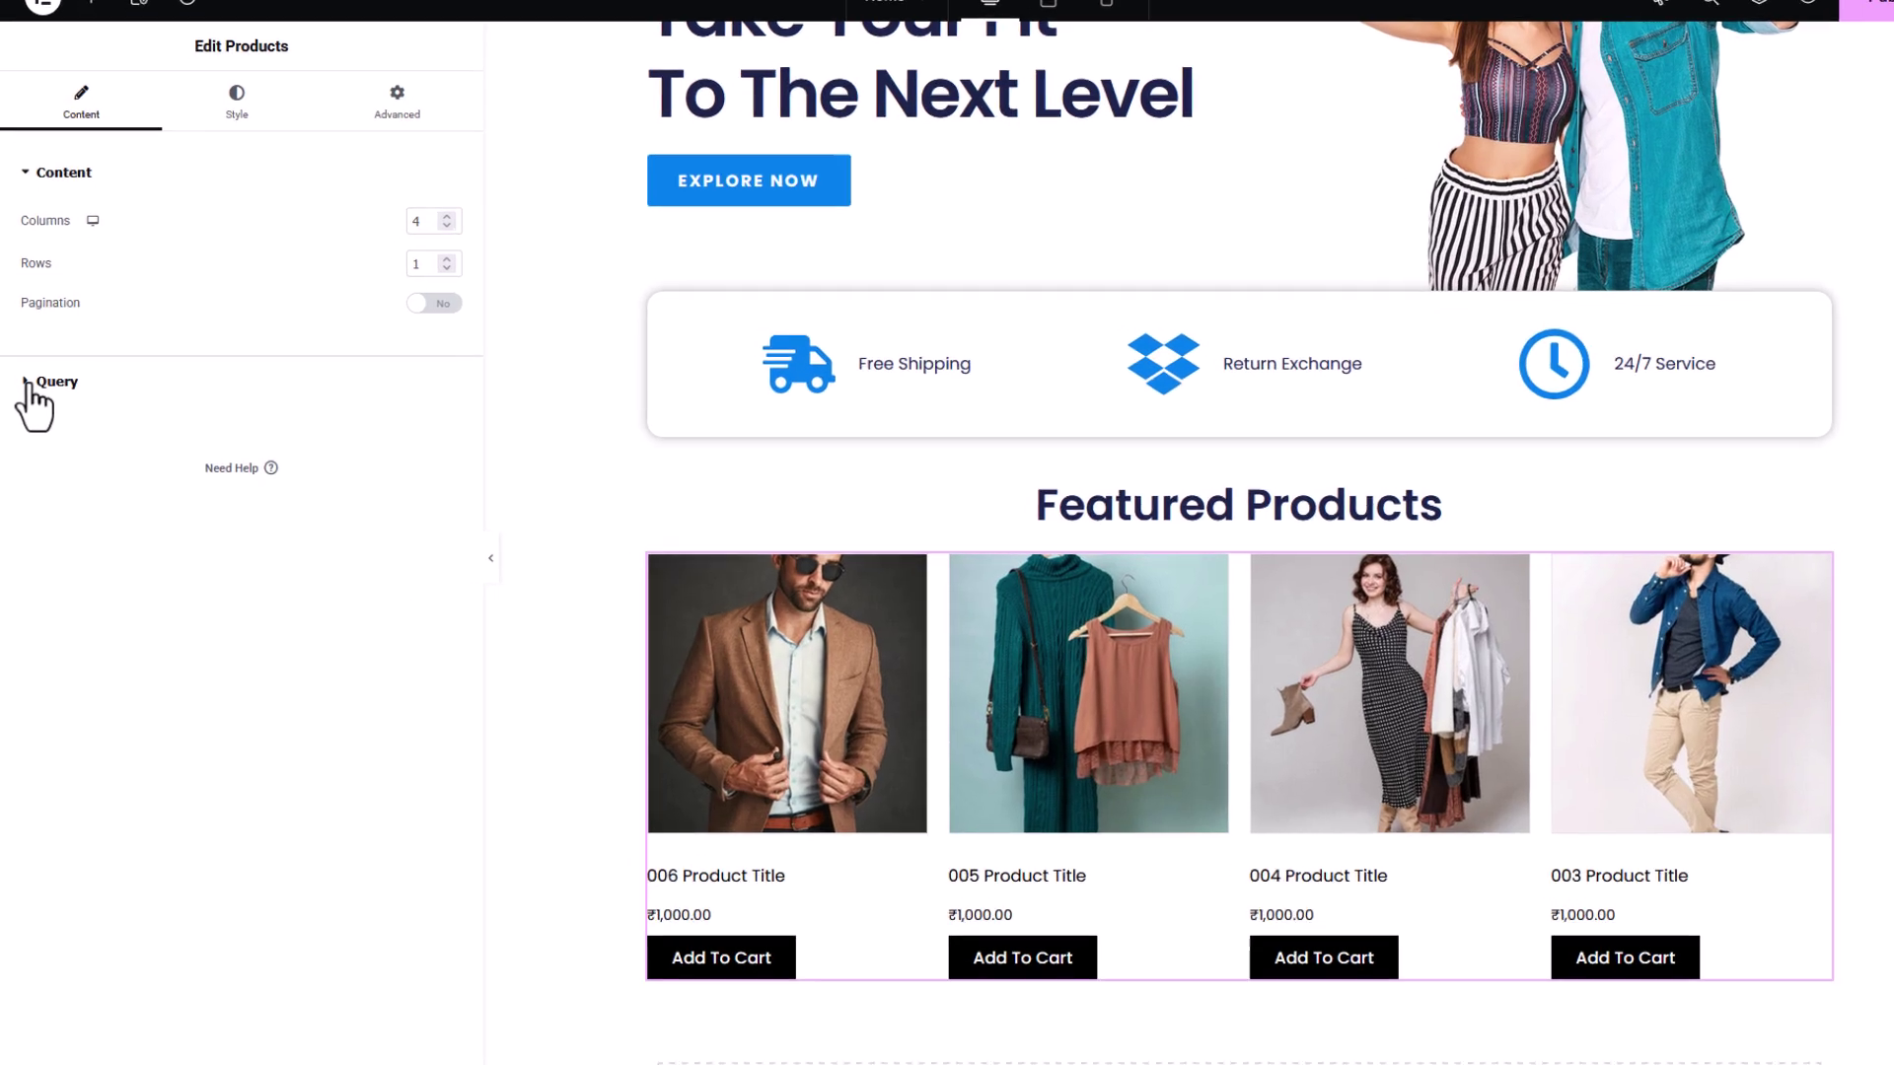
Set the Products widget's query source to Featured and publish the page.
click(39, 394)
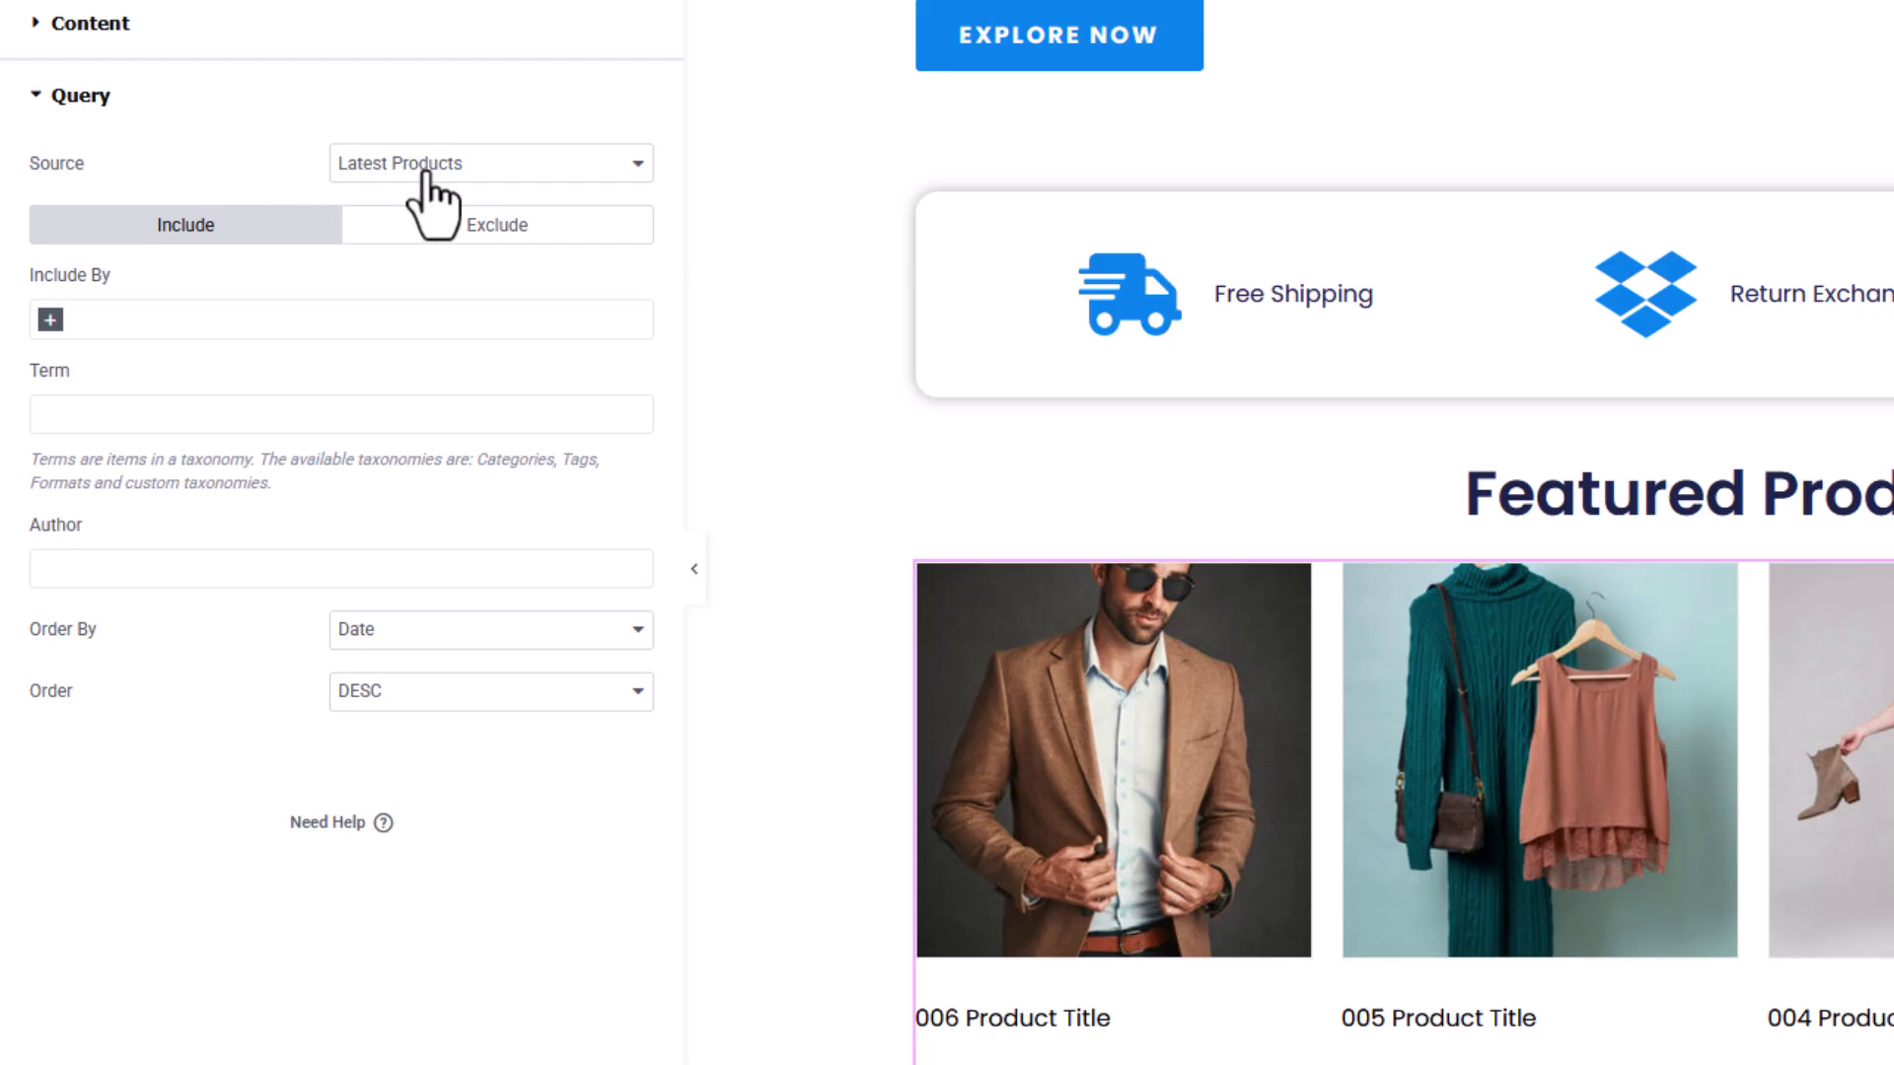
click(501, 169)
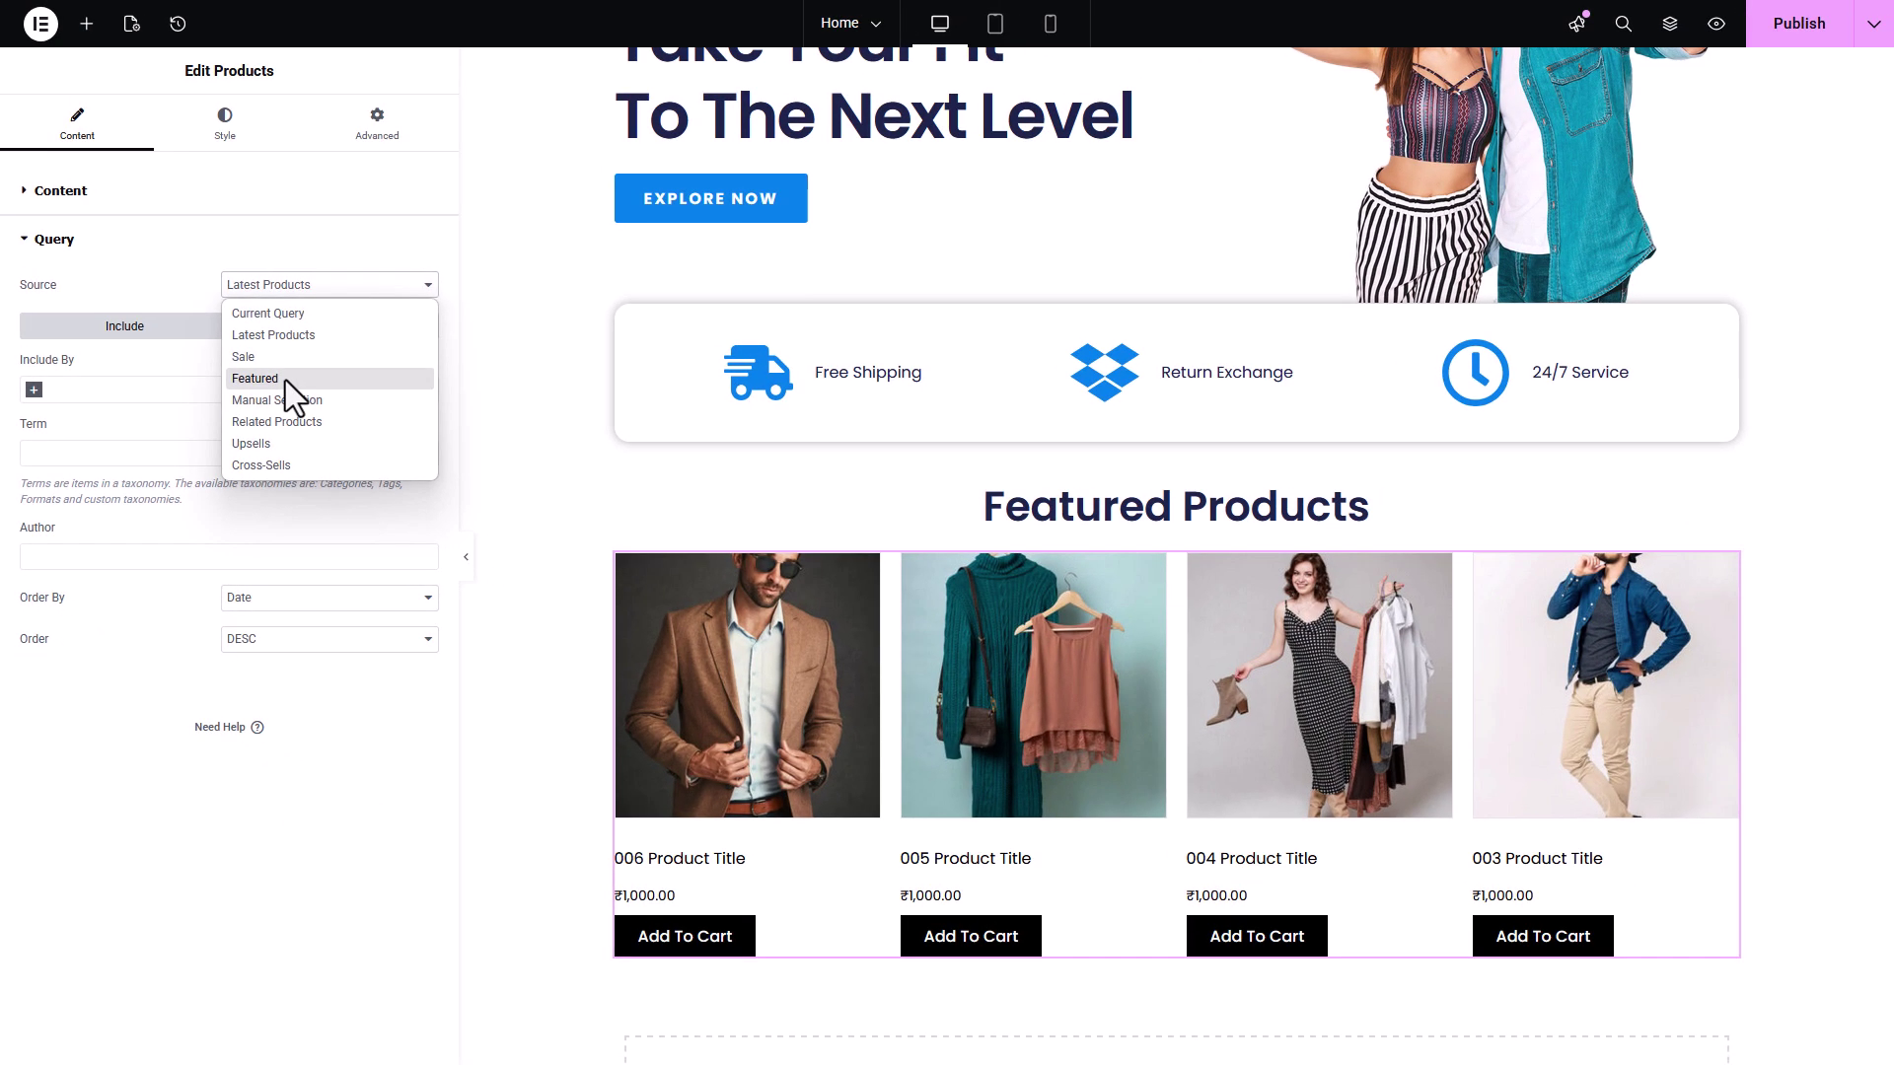
click(424, 305)
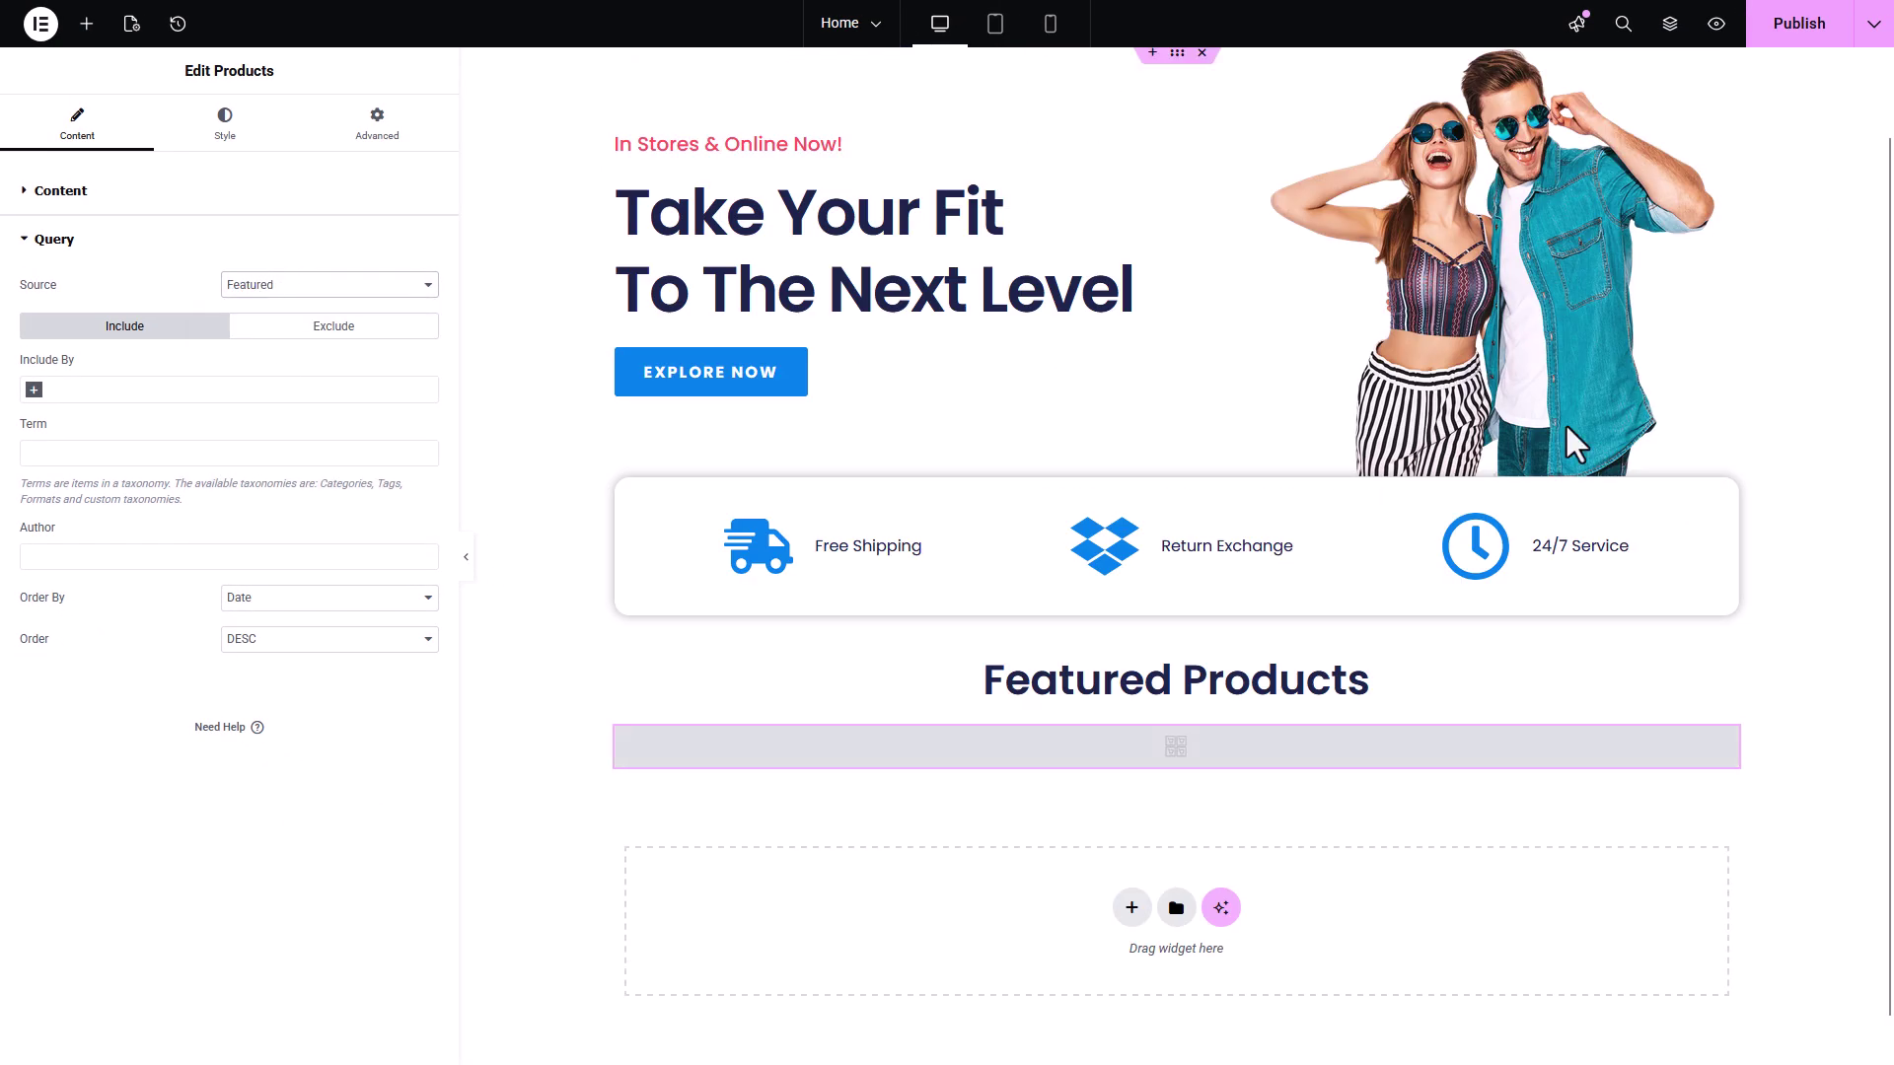
click(1797, 24)
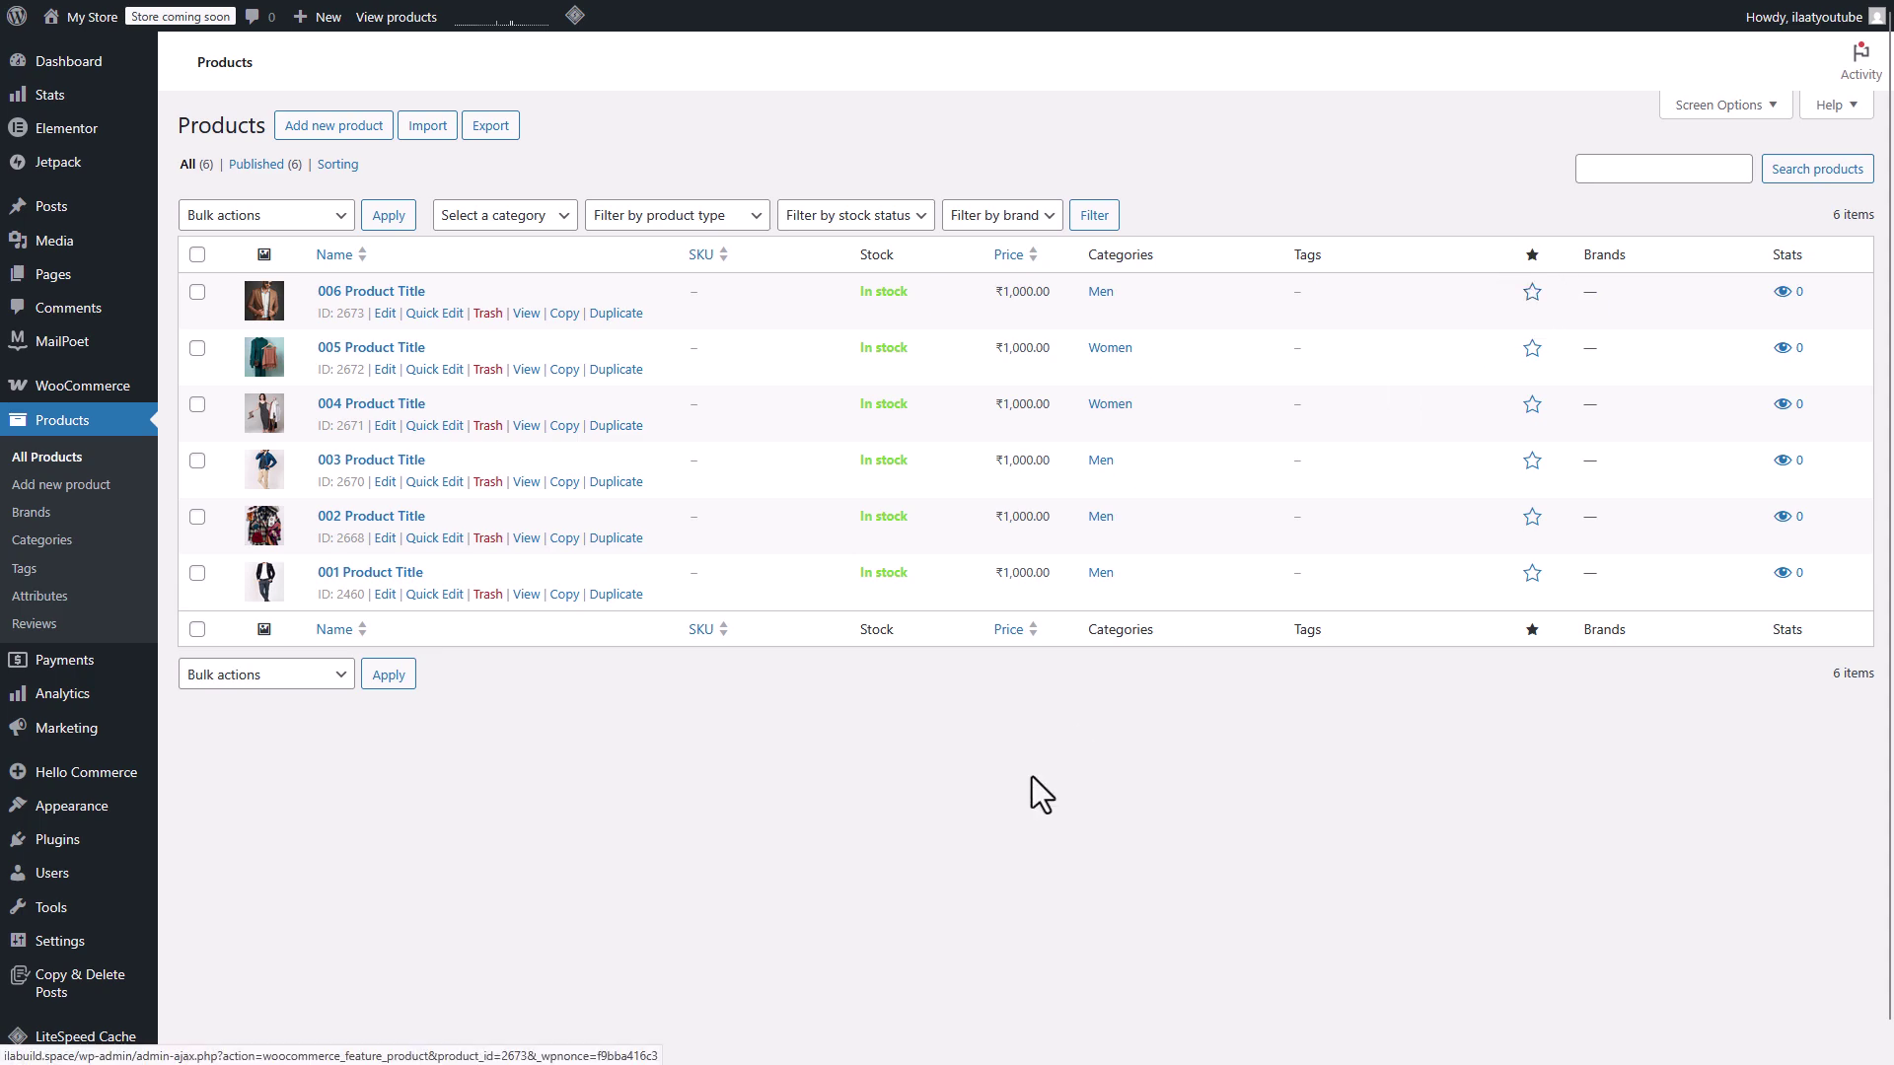
Mark 006 Product Title as Featured through Quick Edit in the WordPress product list and update it.
click(434, 314)
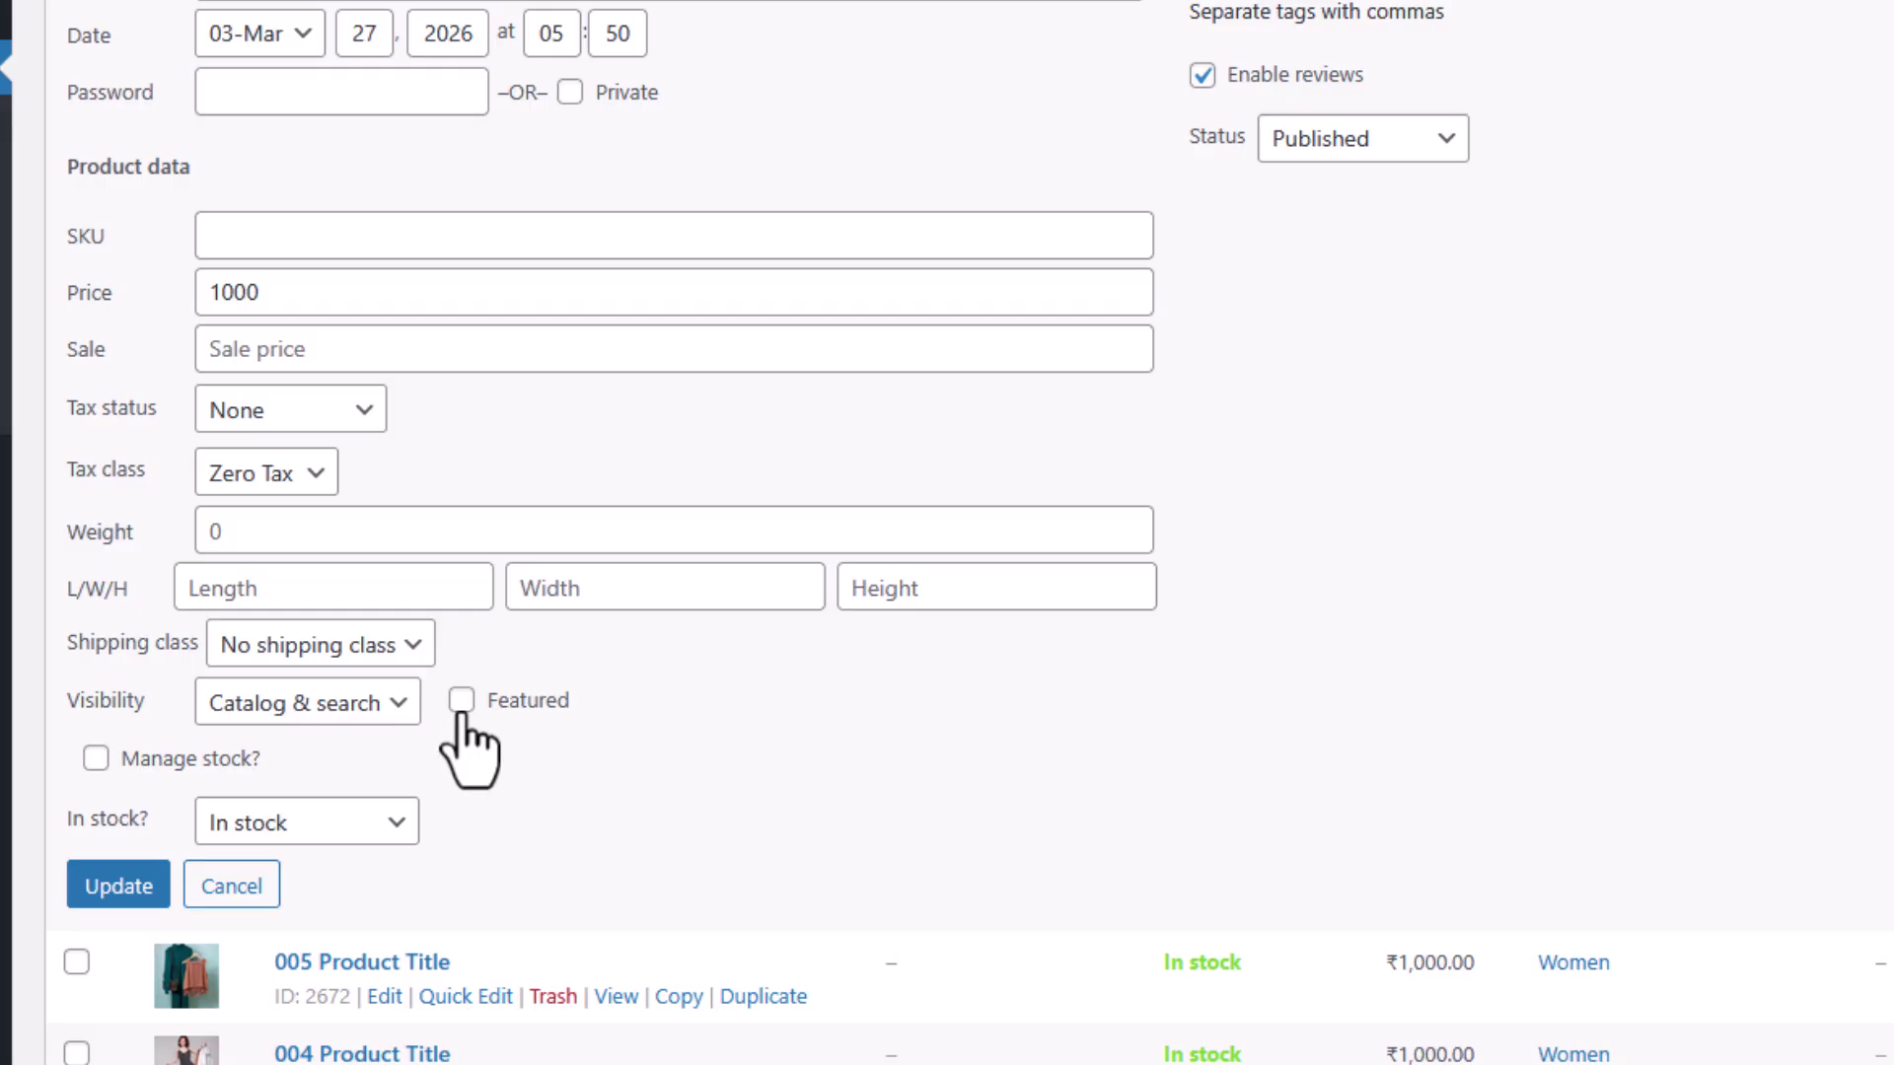
click(461, 704)
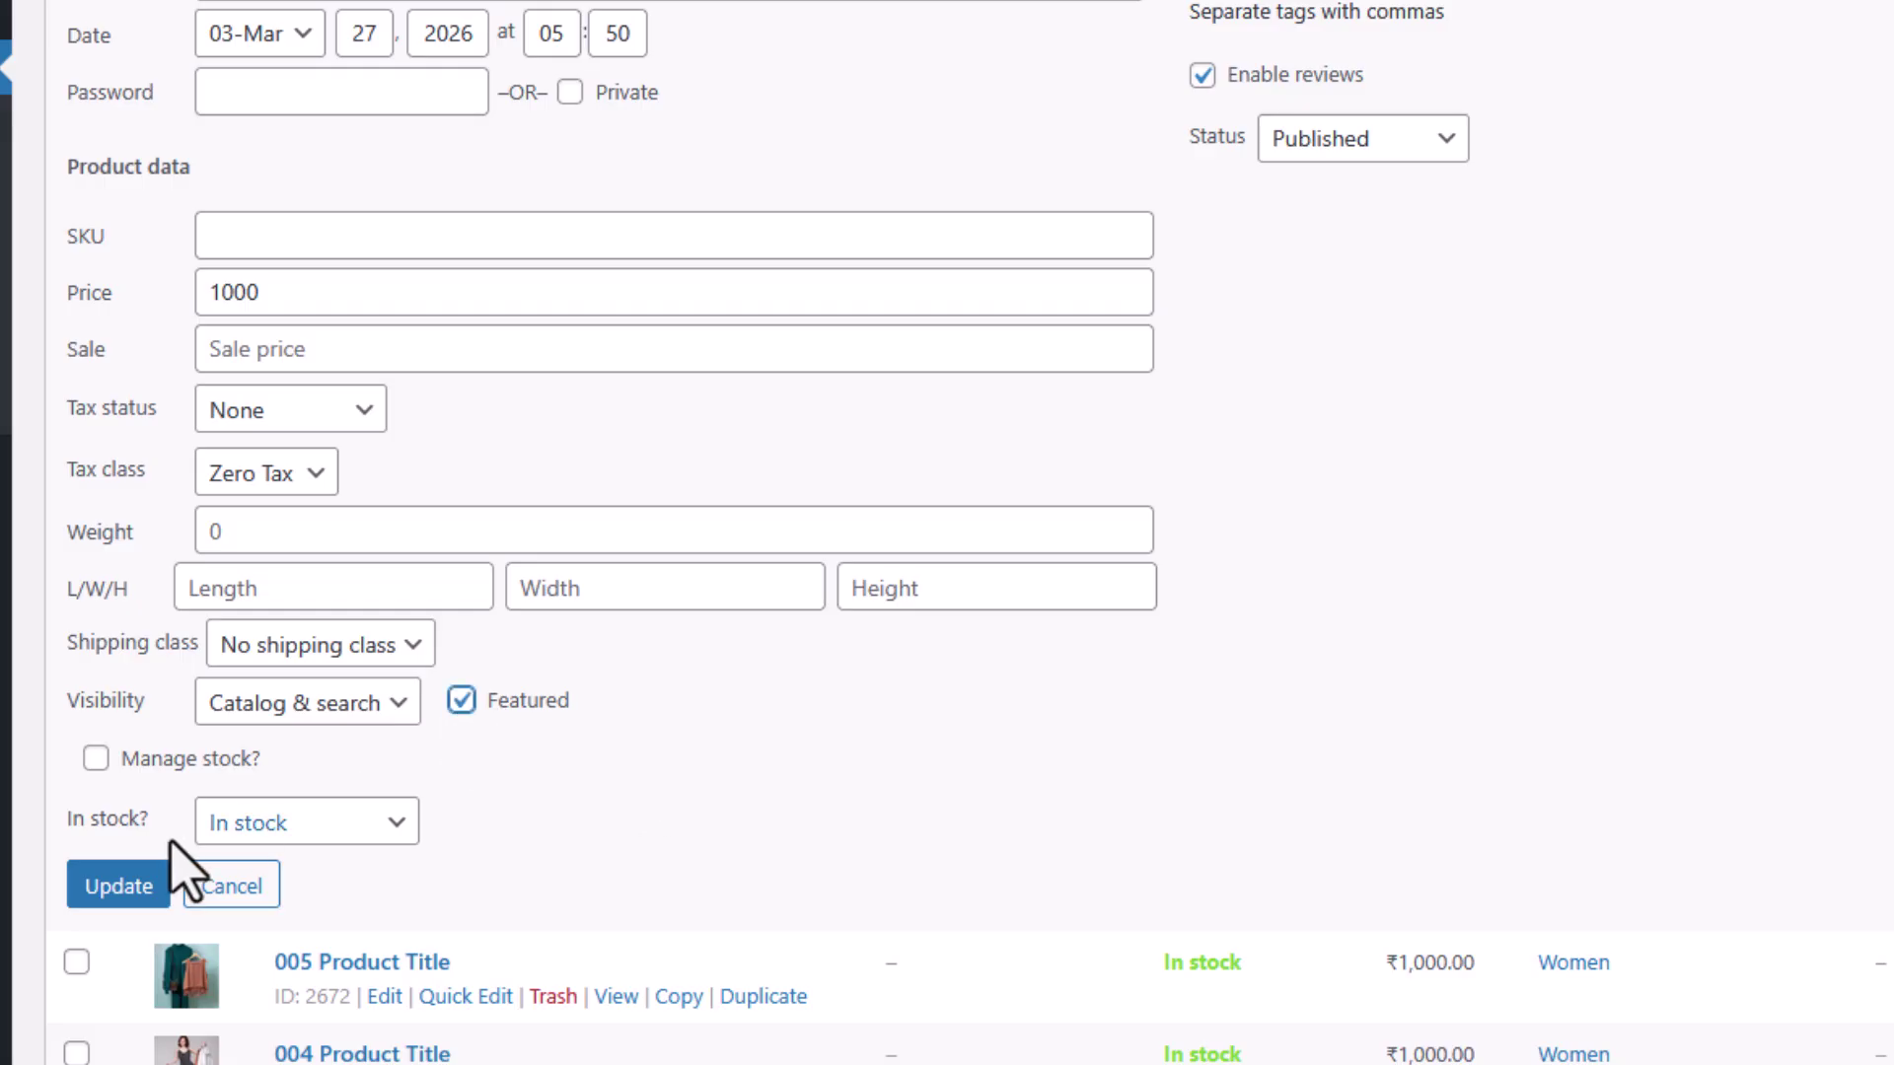
click(120, 891)
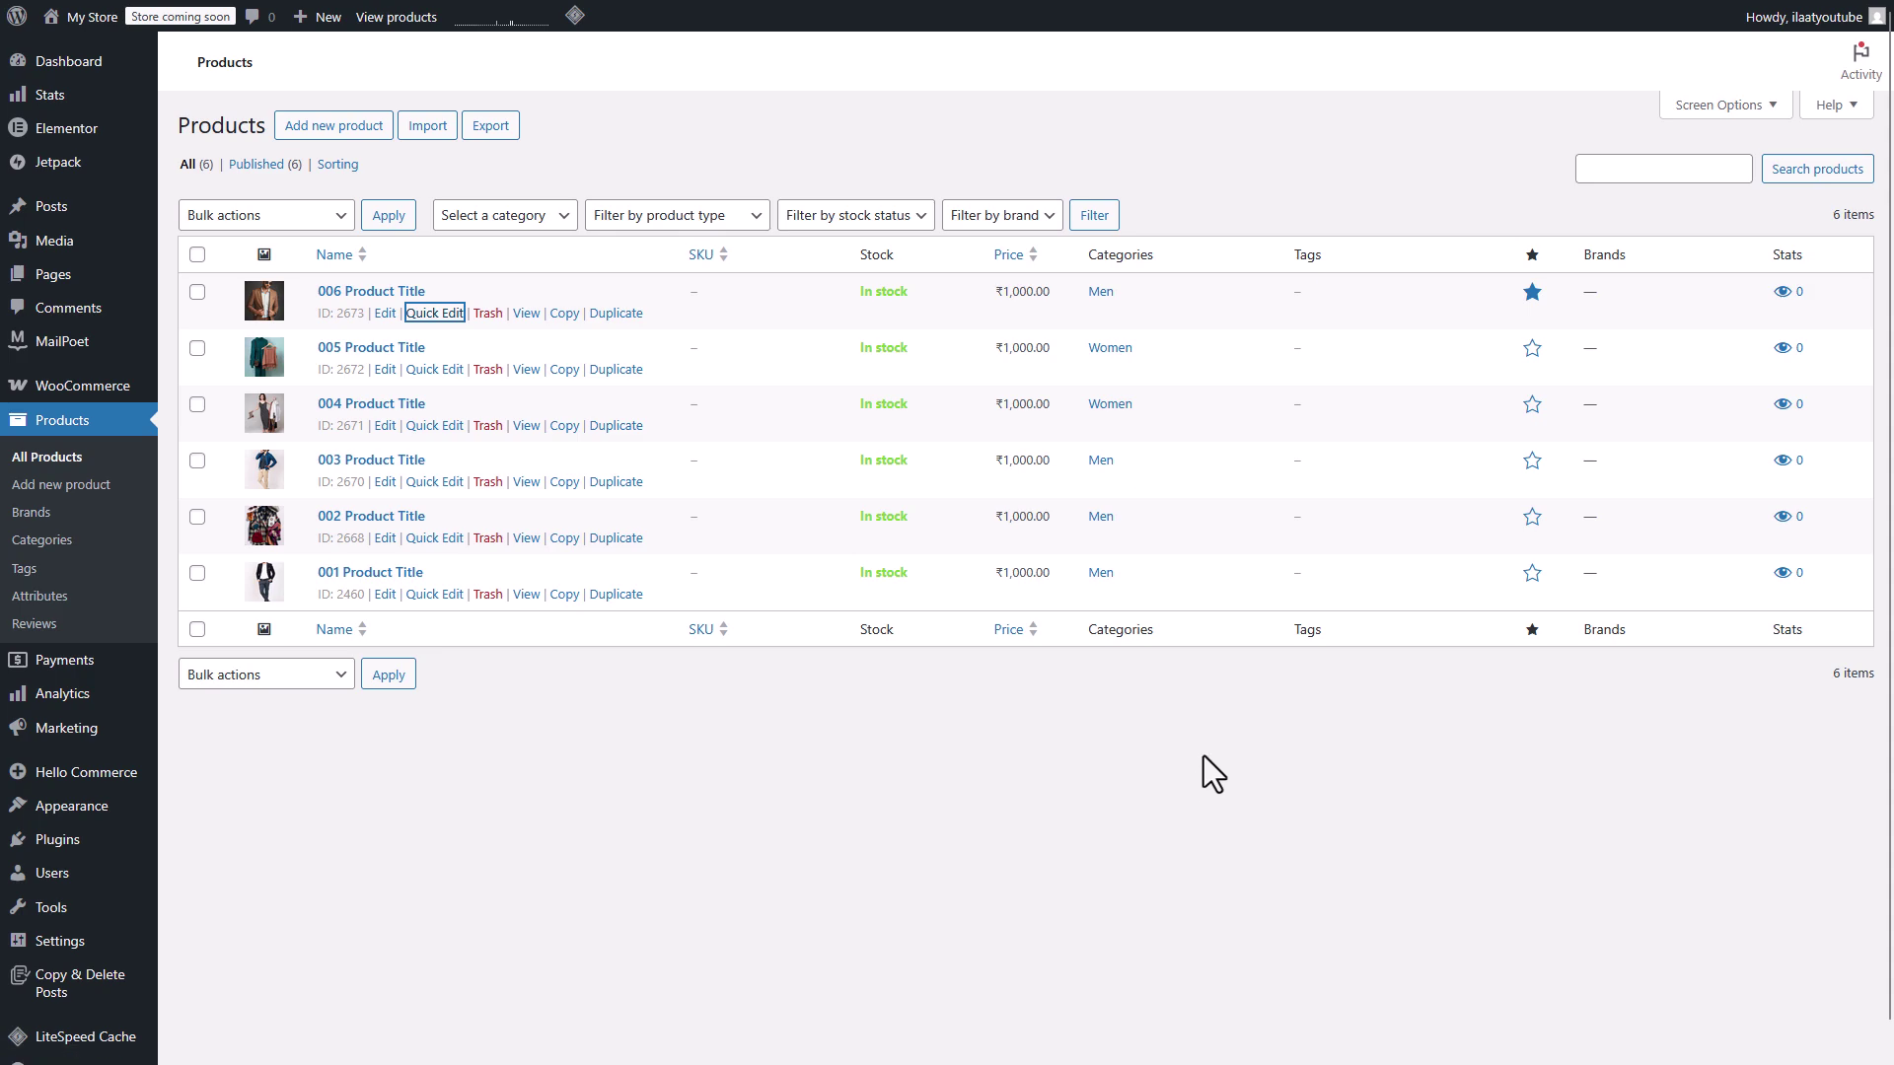
Flag 002 Product Title and 005 Product Title as featured directly in the product list.
click(1532, 523)
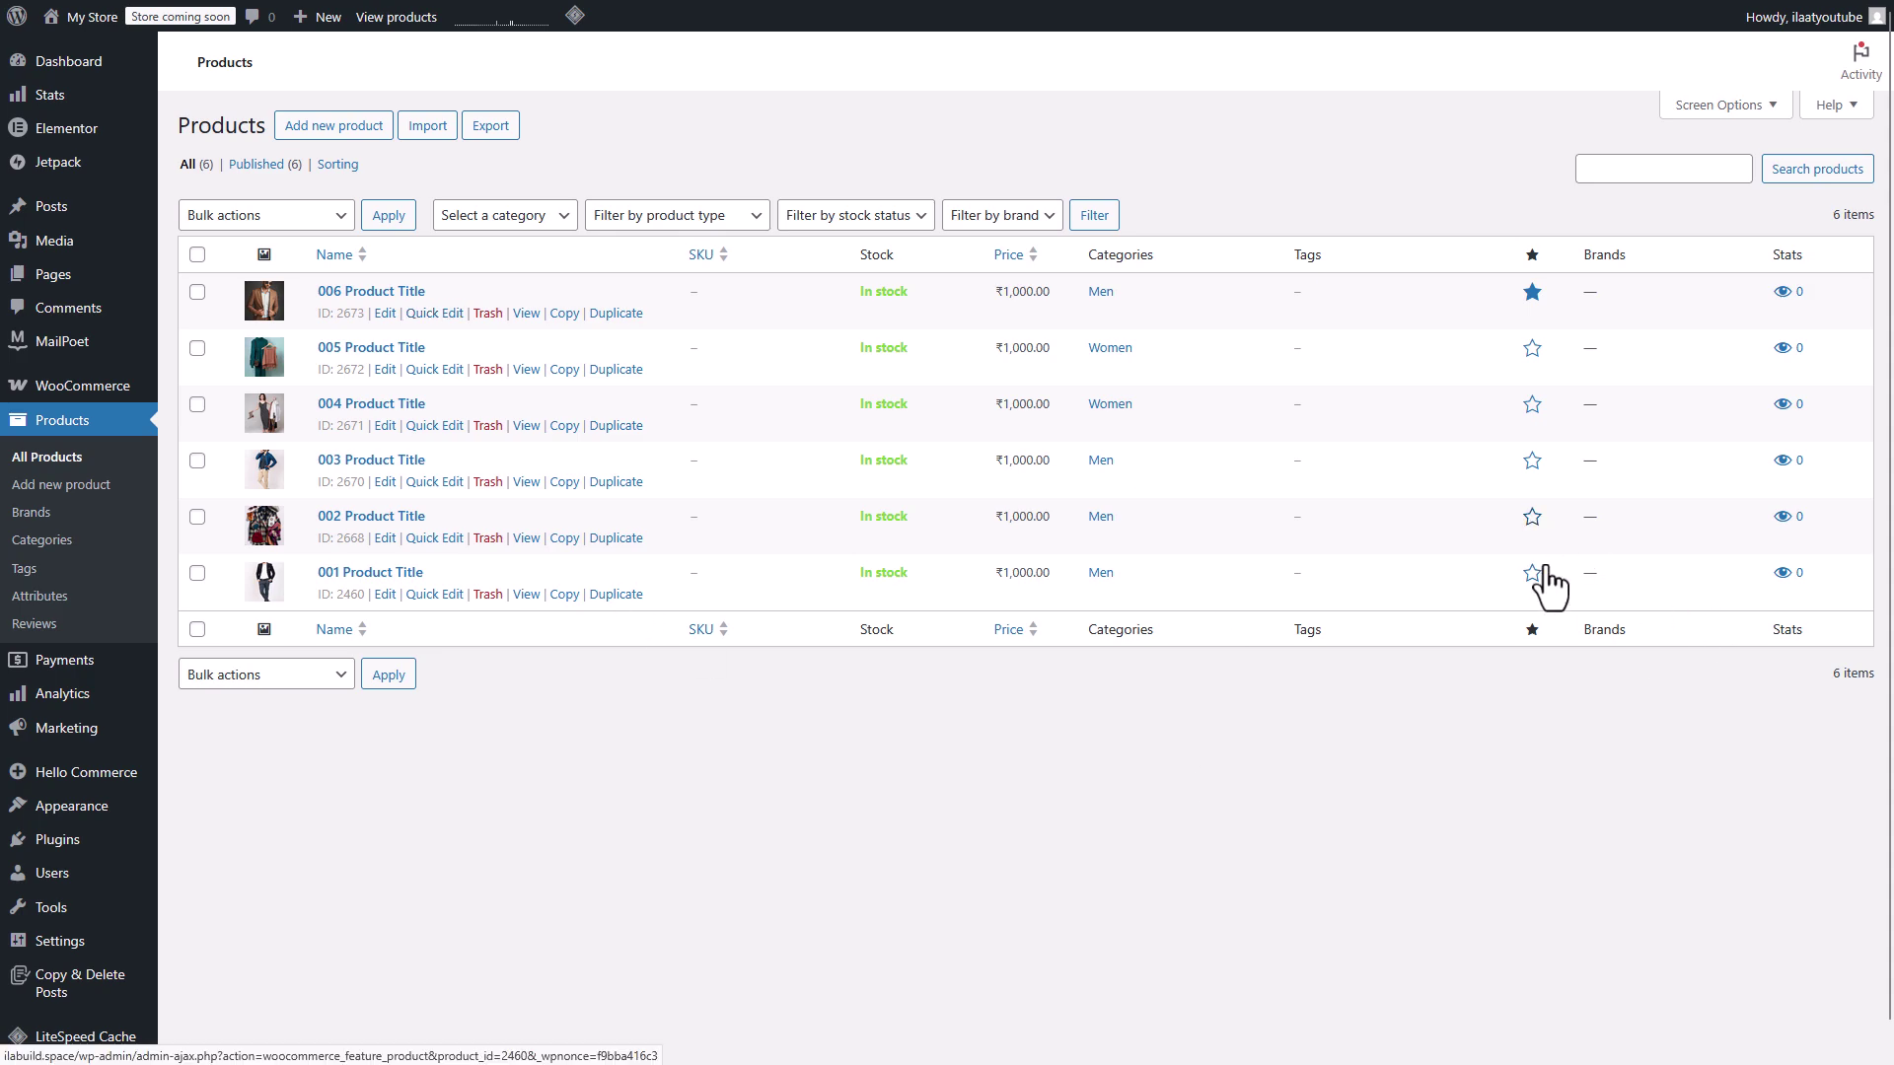
click(1533, 523)
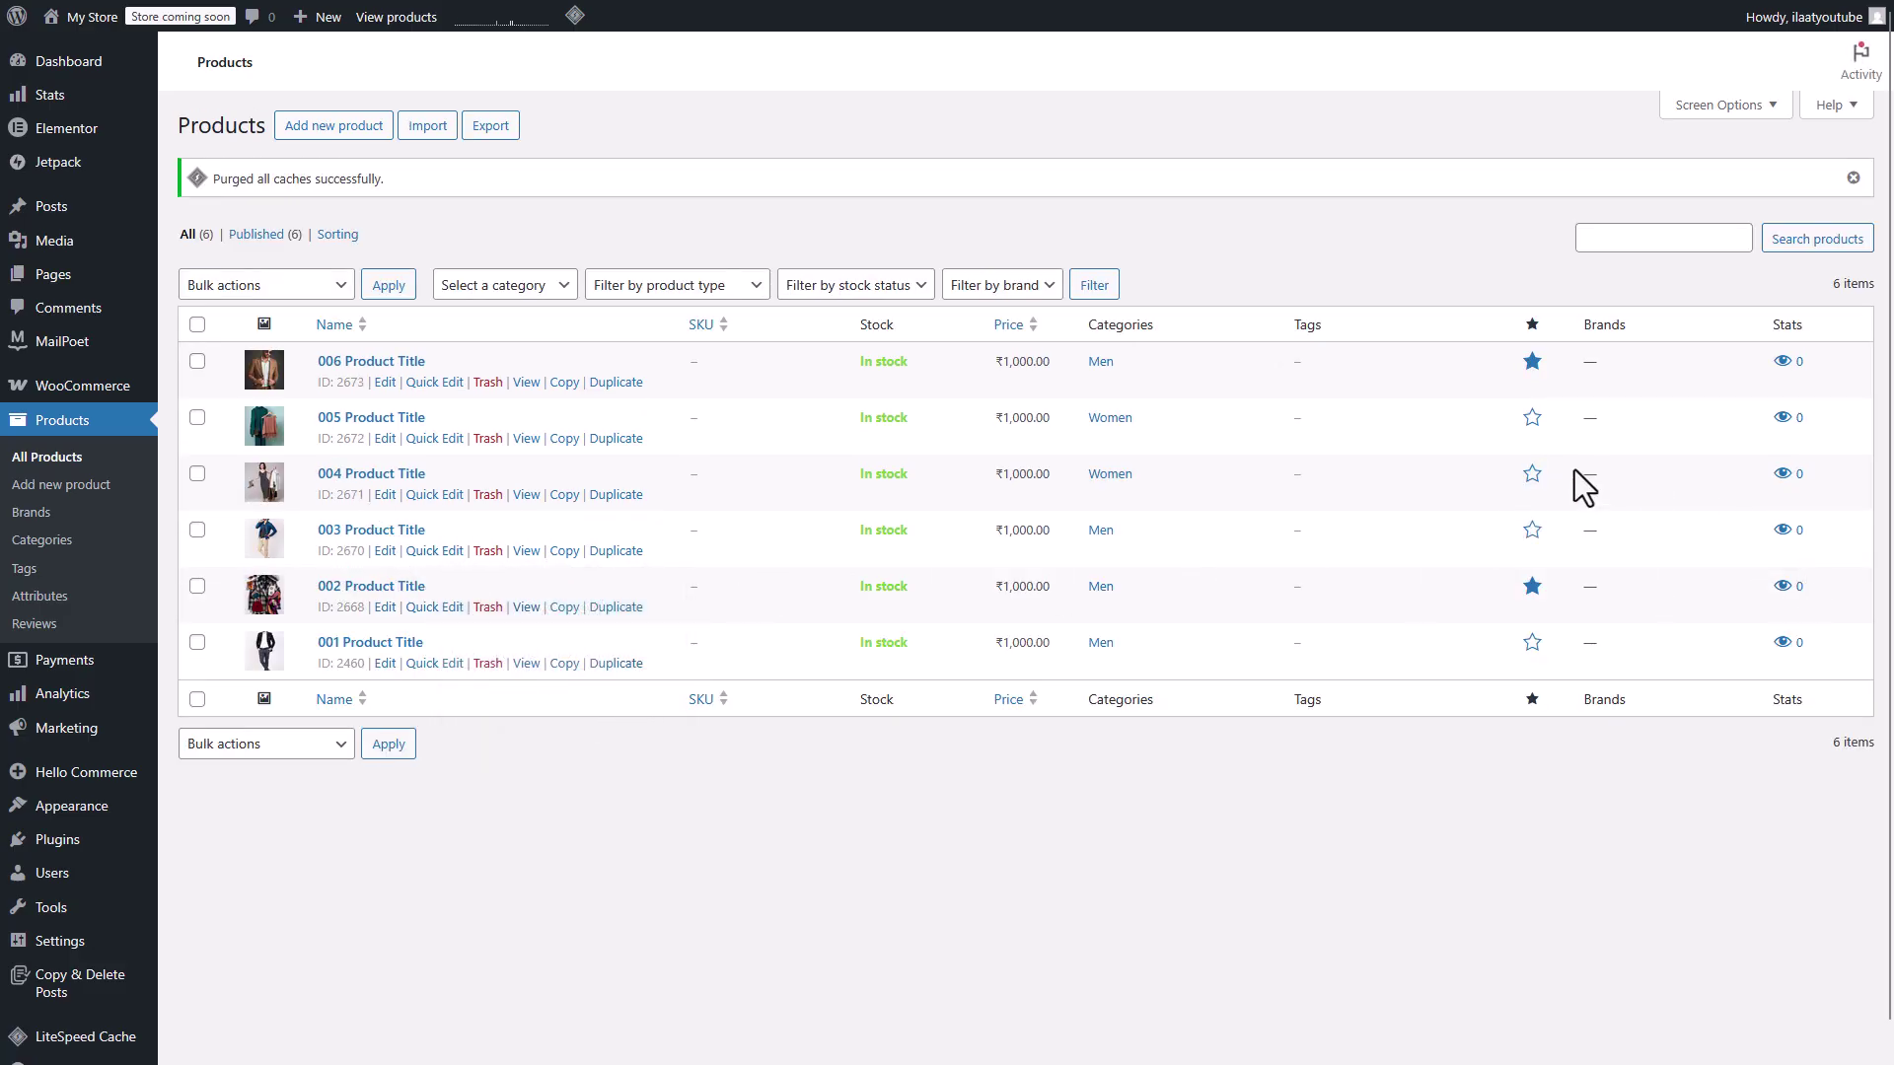
click(1532, 417)
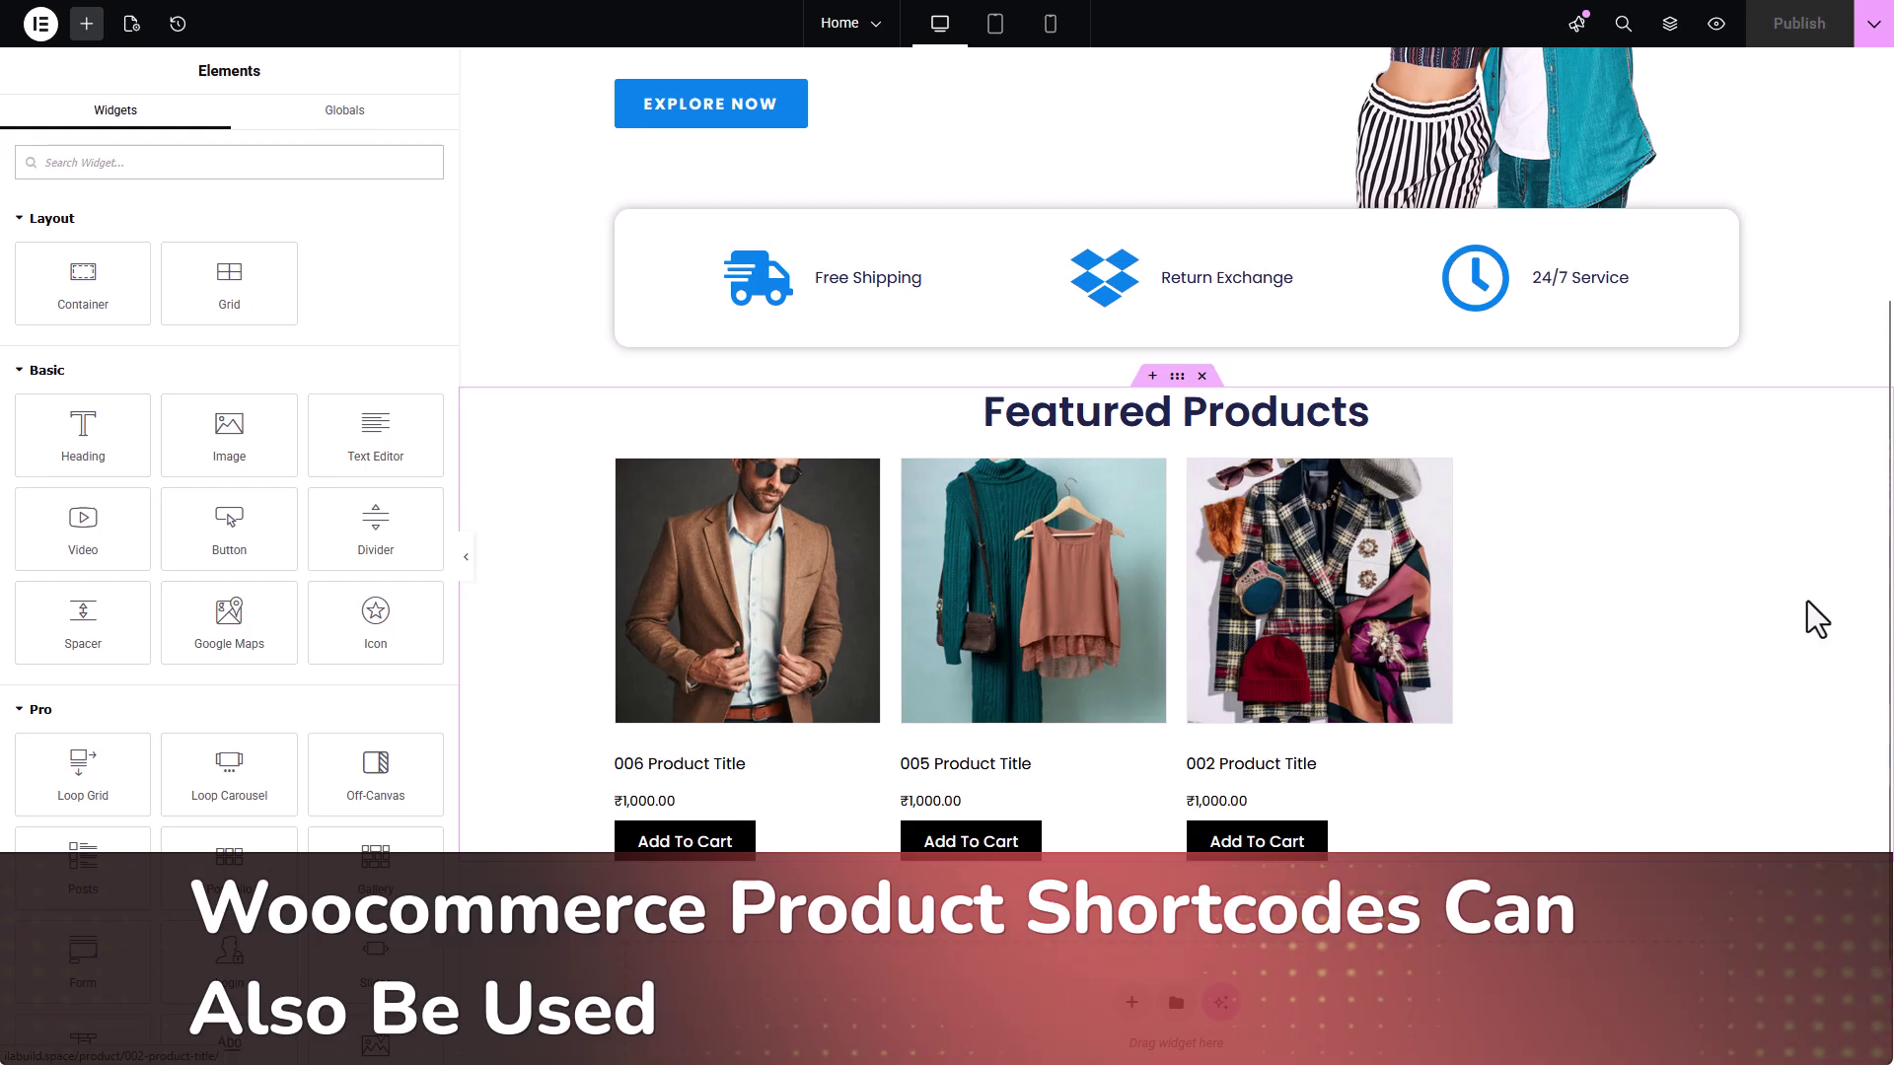
Set the Products widget on the homepage to 3 columns.
click(1727, 470)
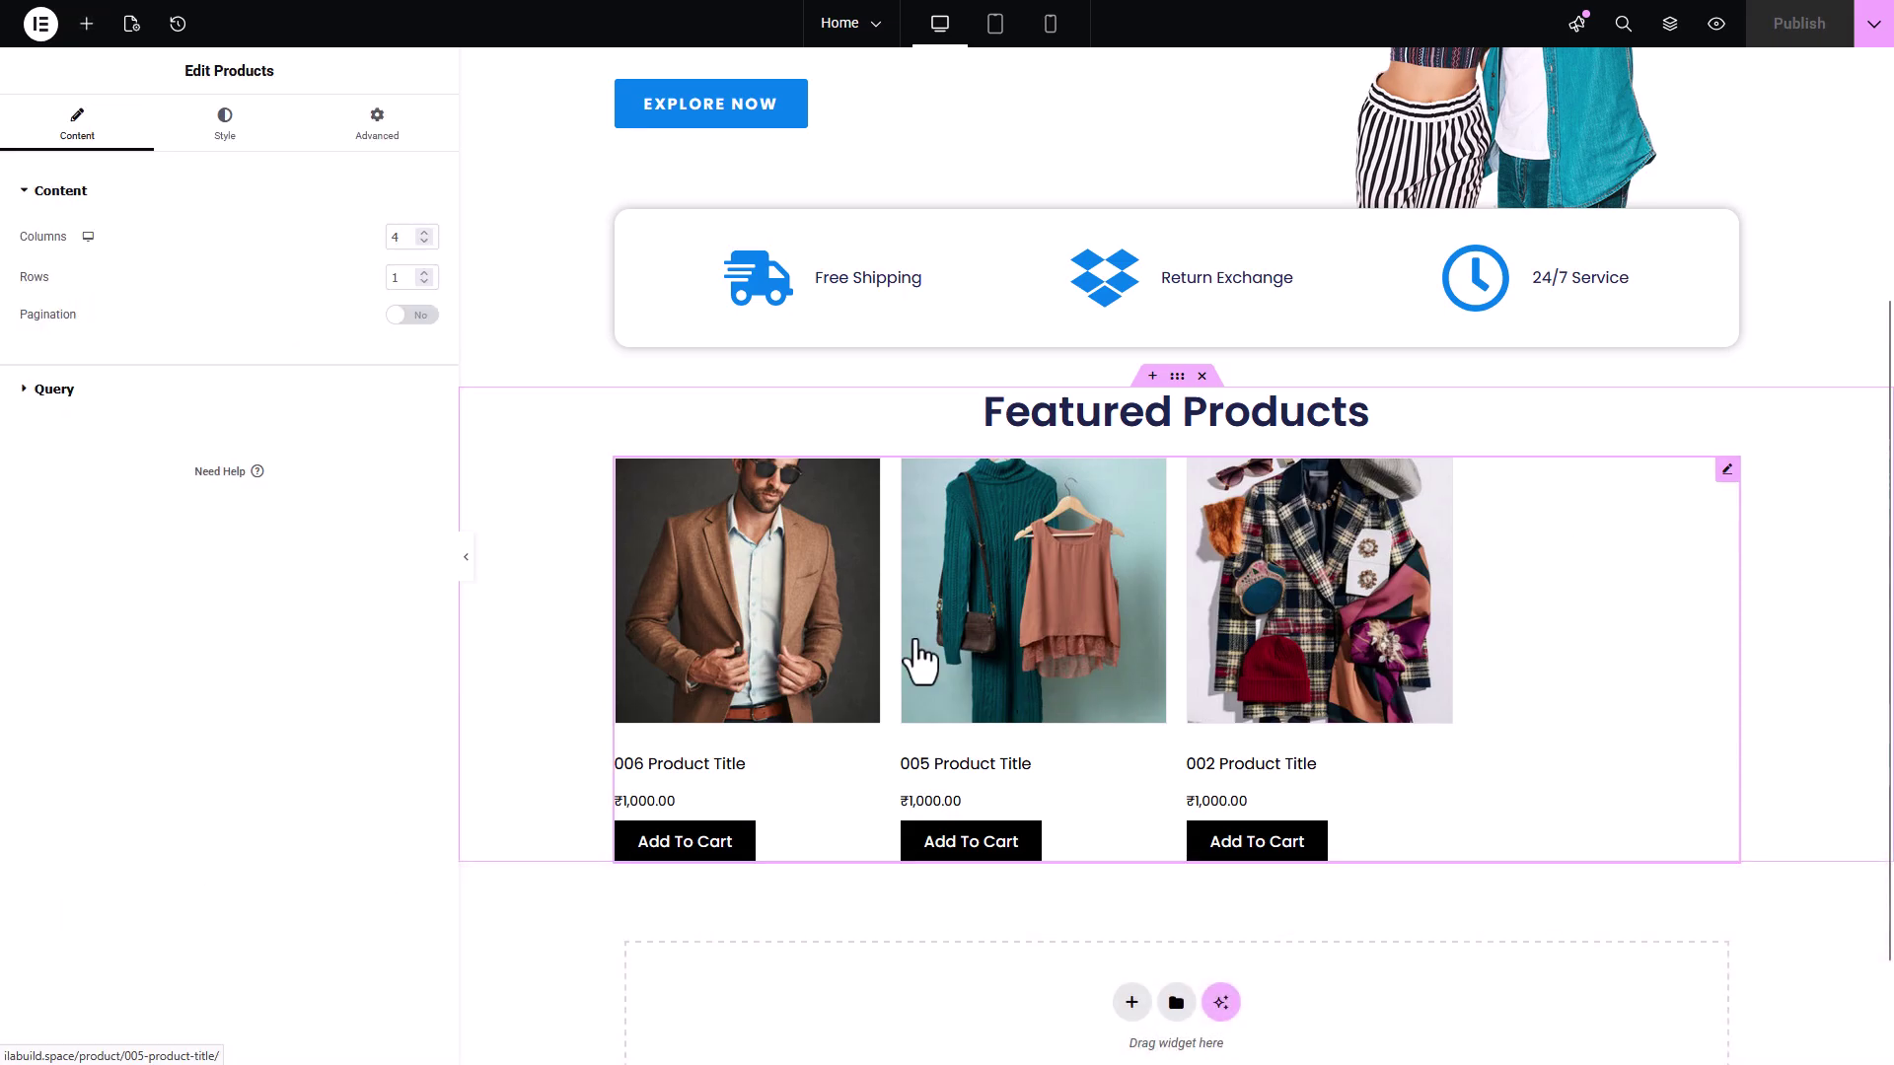
click(423, 243)
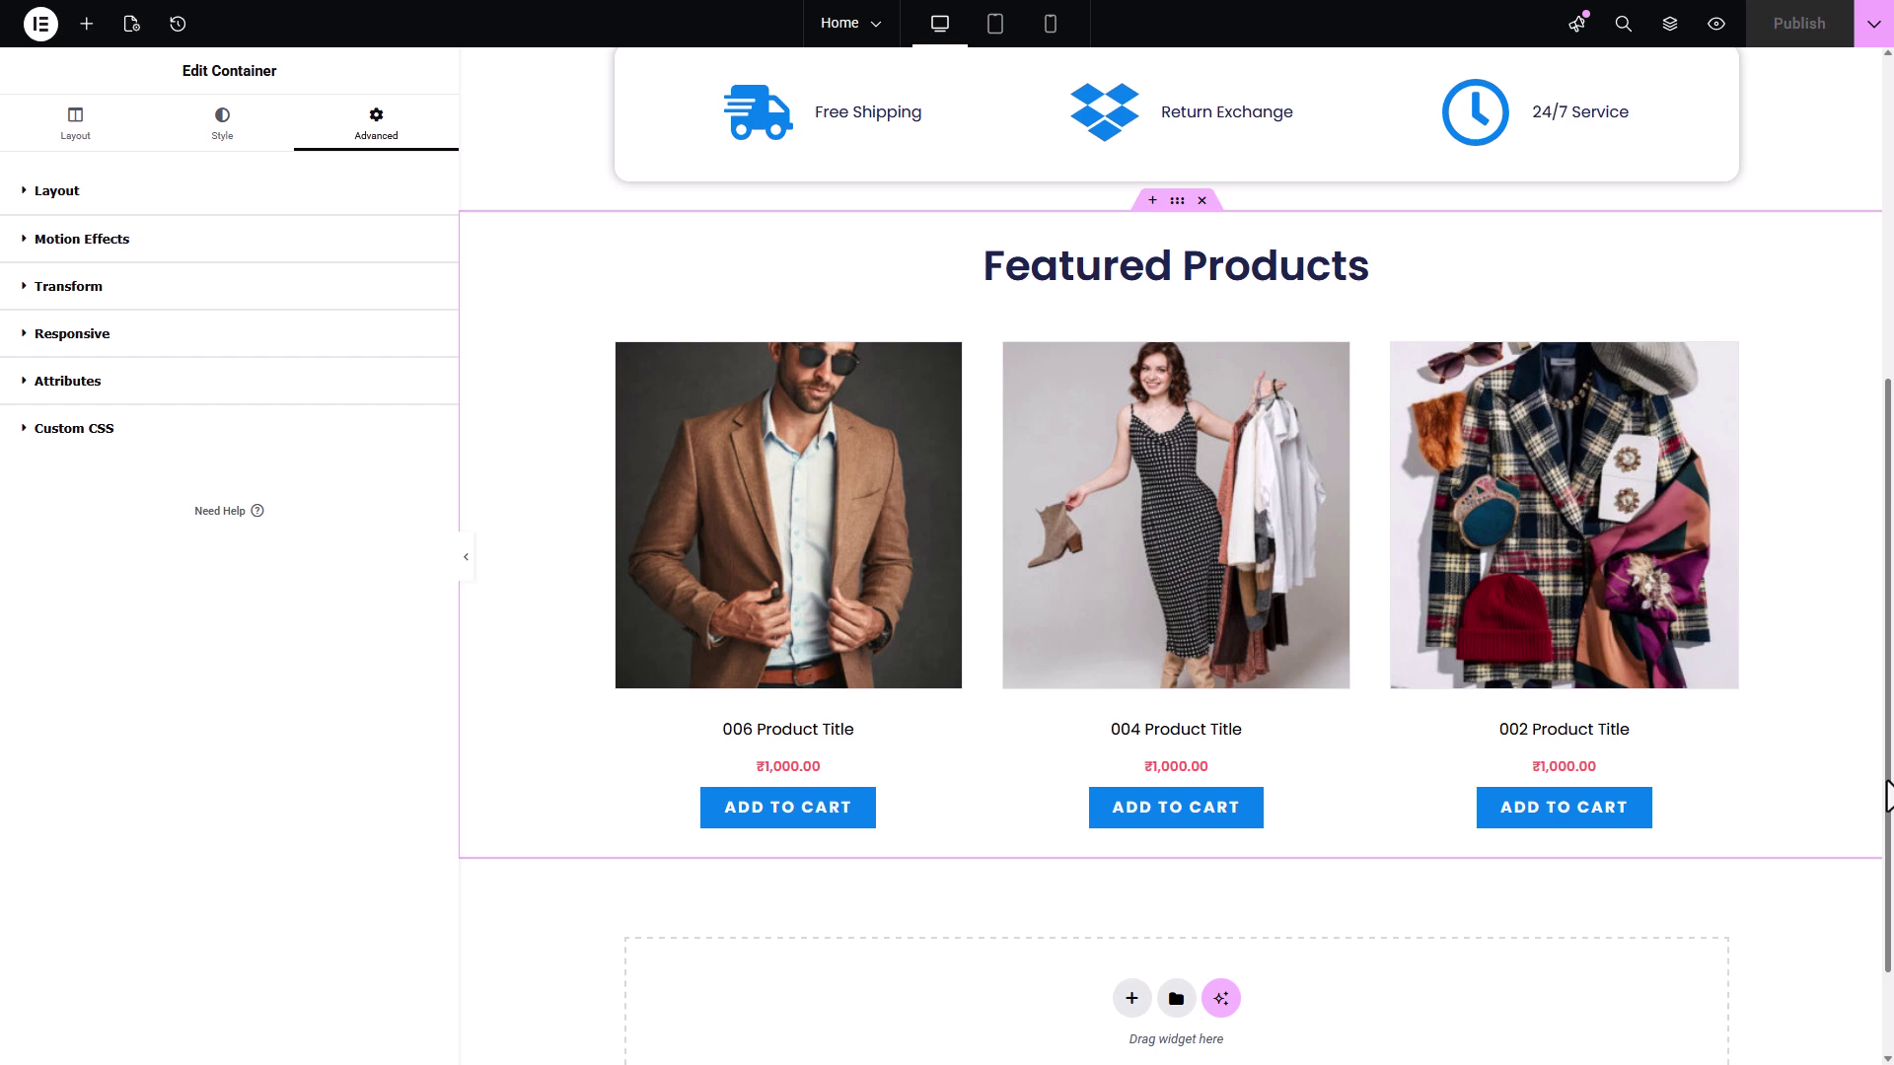
drag(1888, 817, 1860, 753)
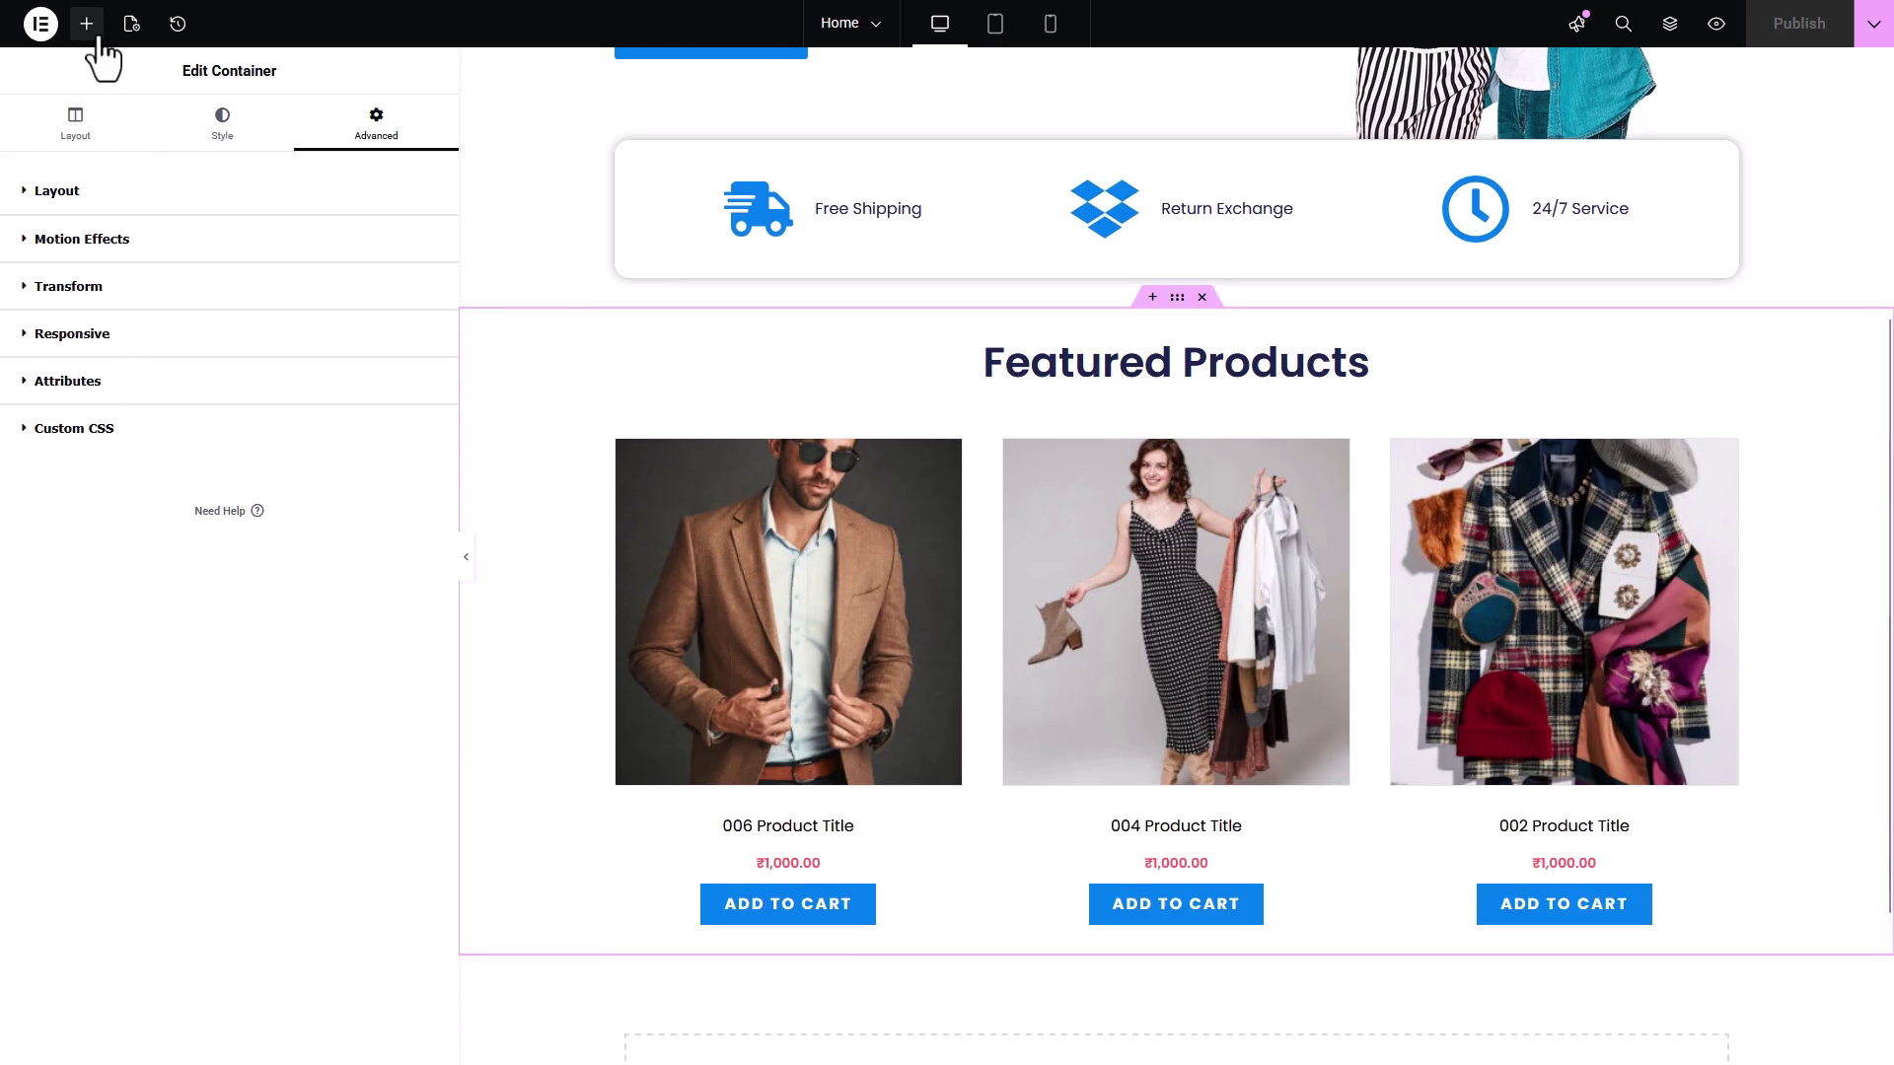
Open the Hello Commerce site settings and examine the Woo Buttons styling options.
click(41, 24)
click(55, 79)
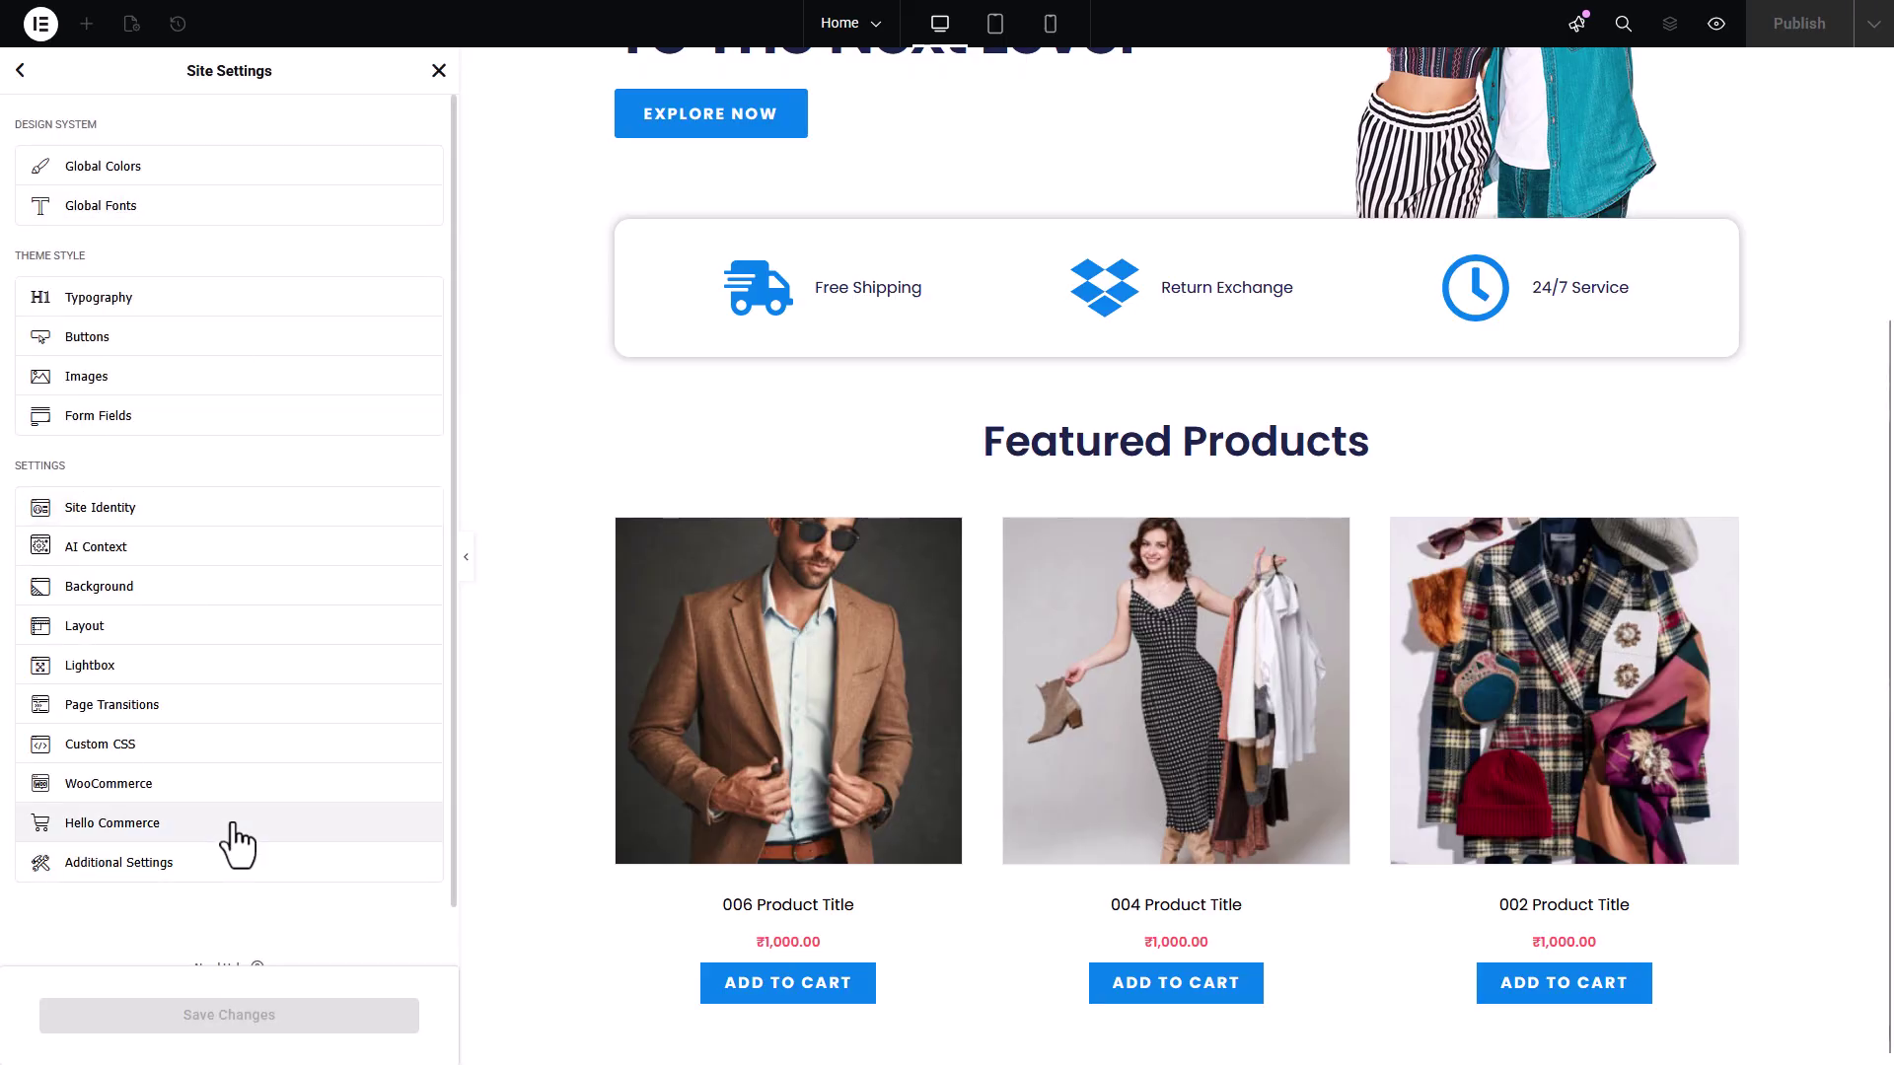
click(126, 831)
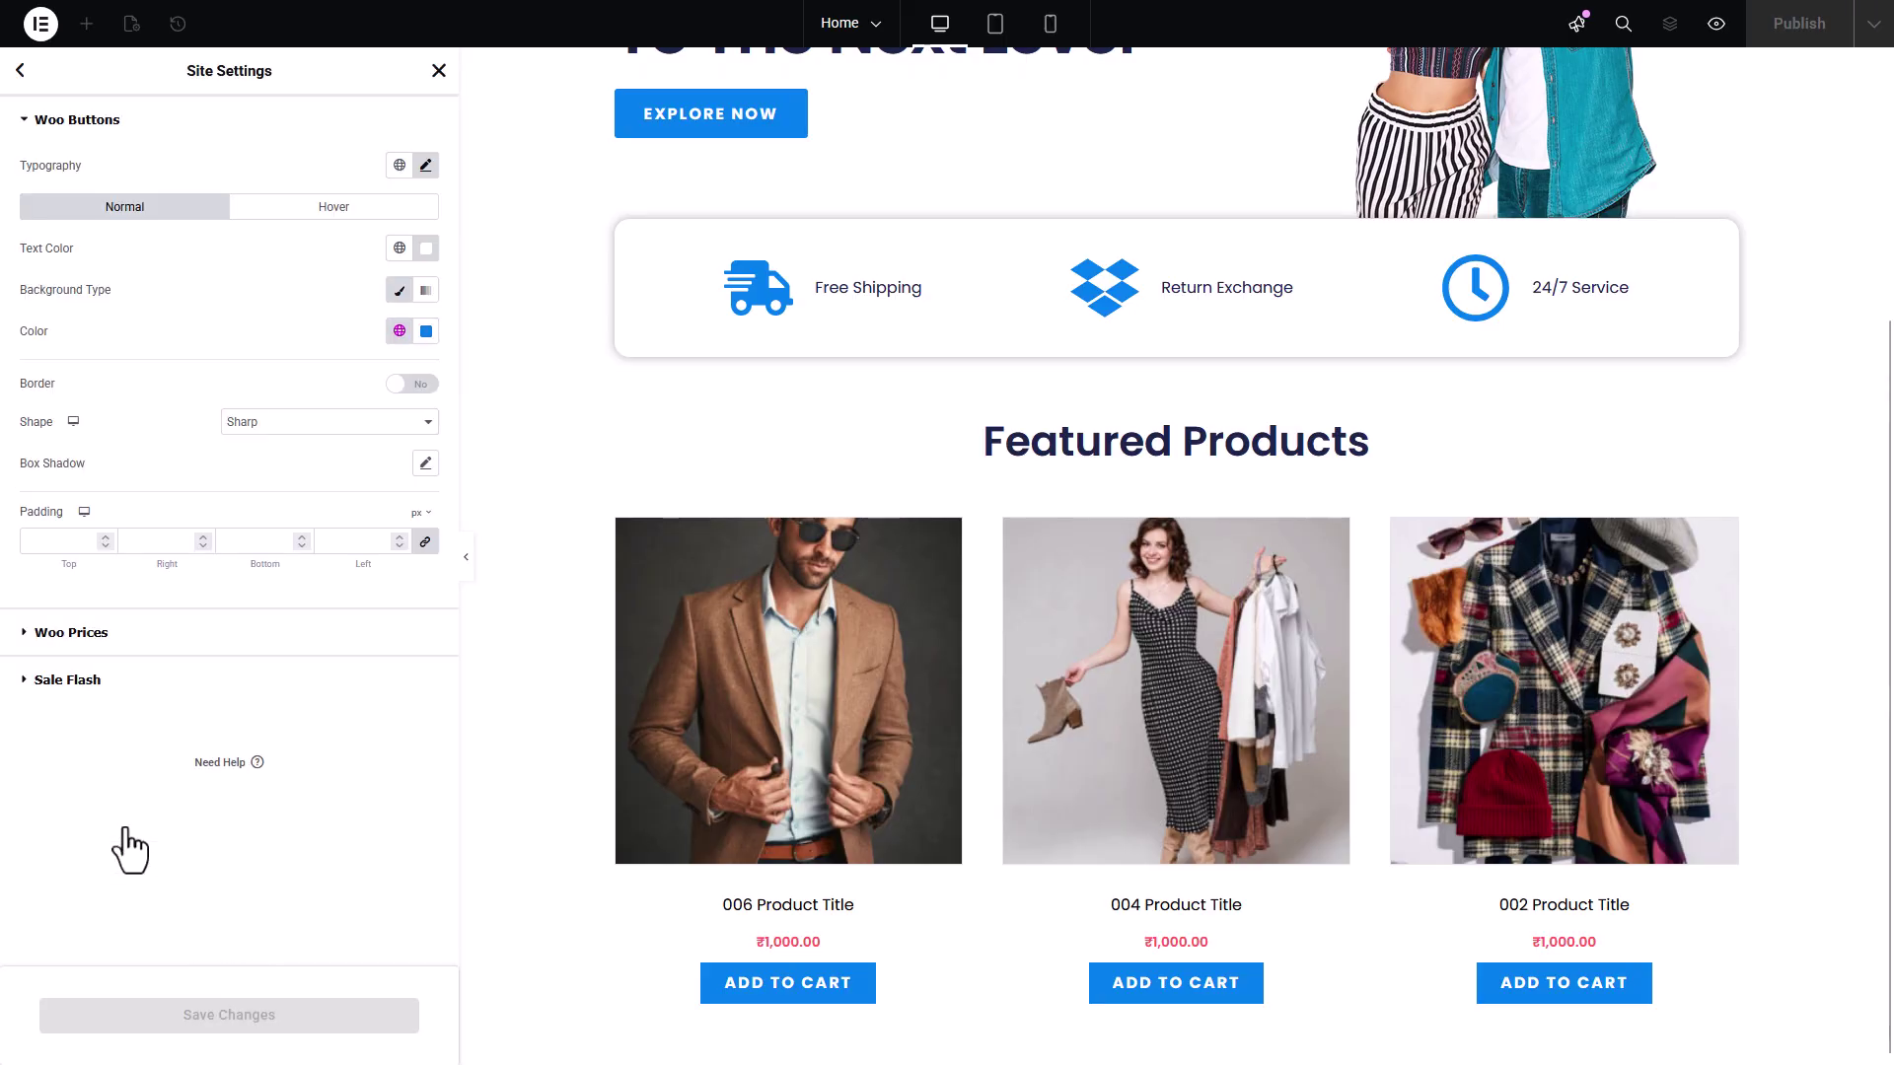
click(87, 123)
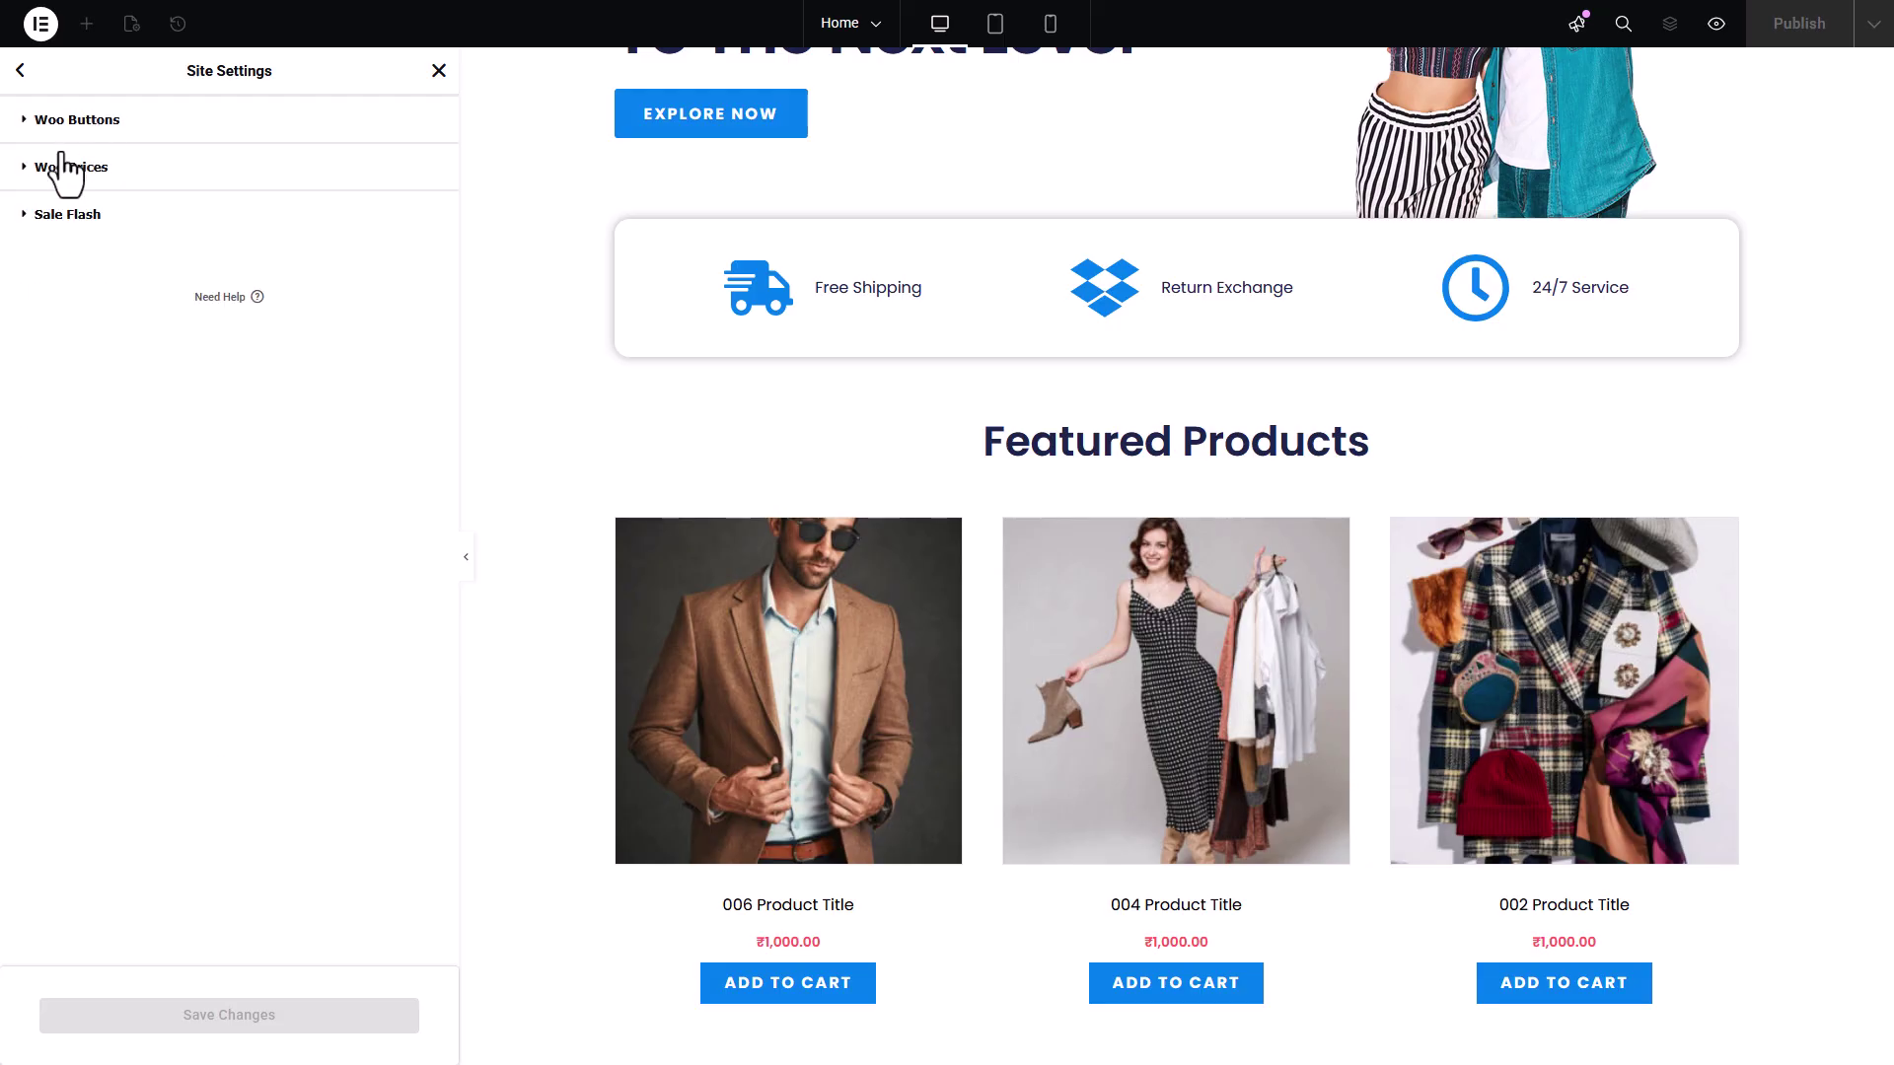
click(74, 126)
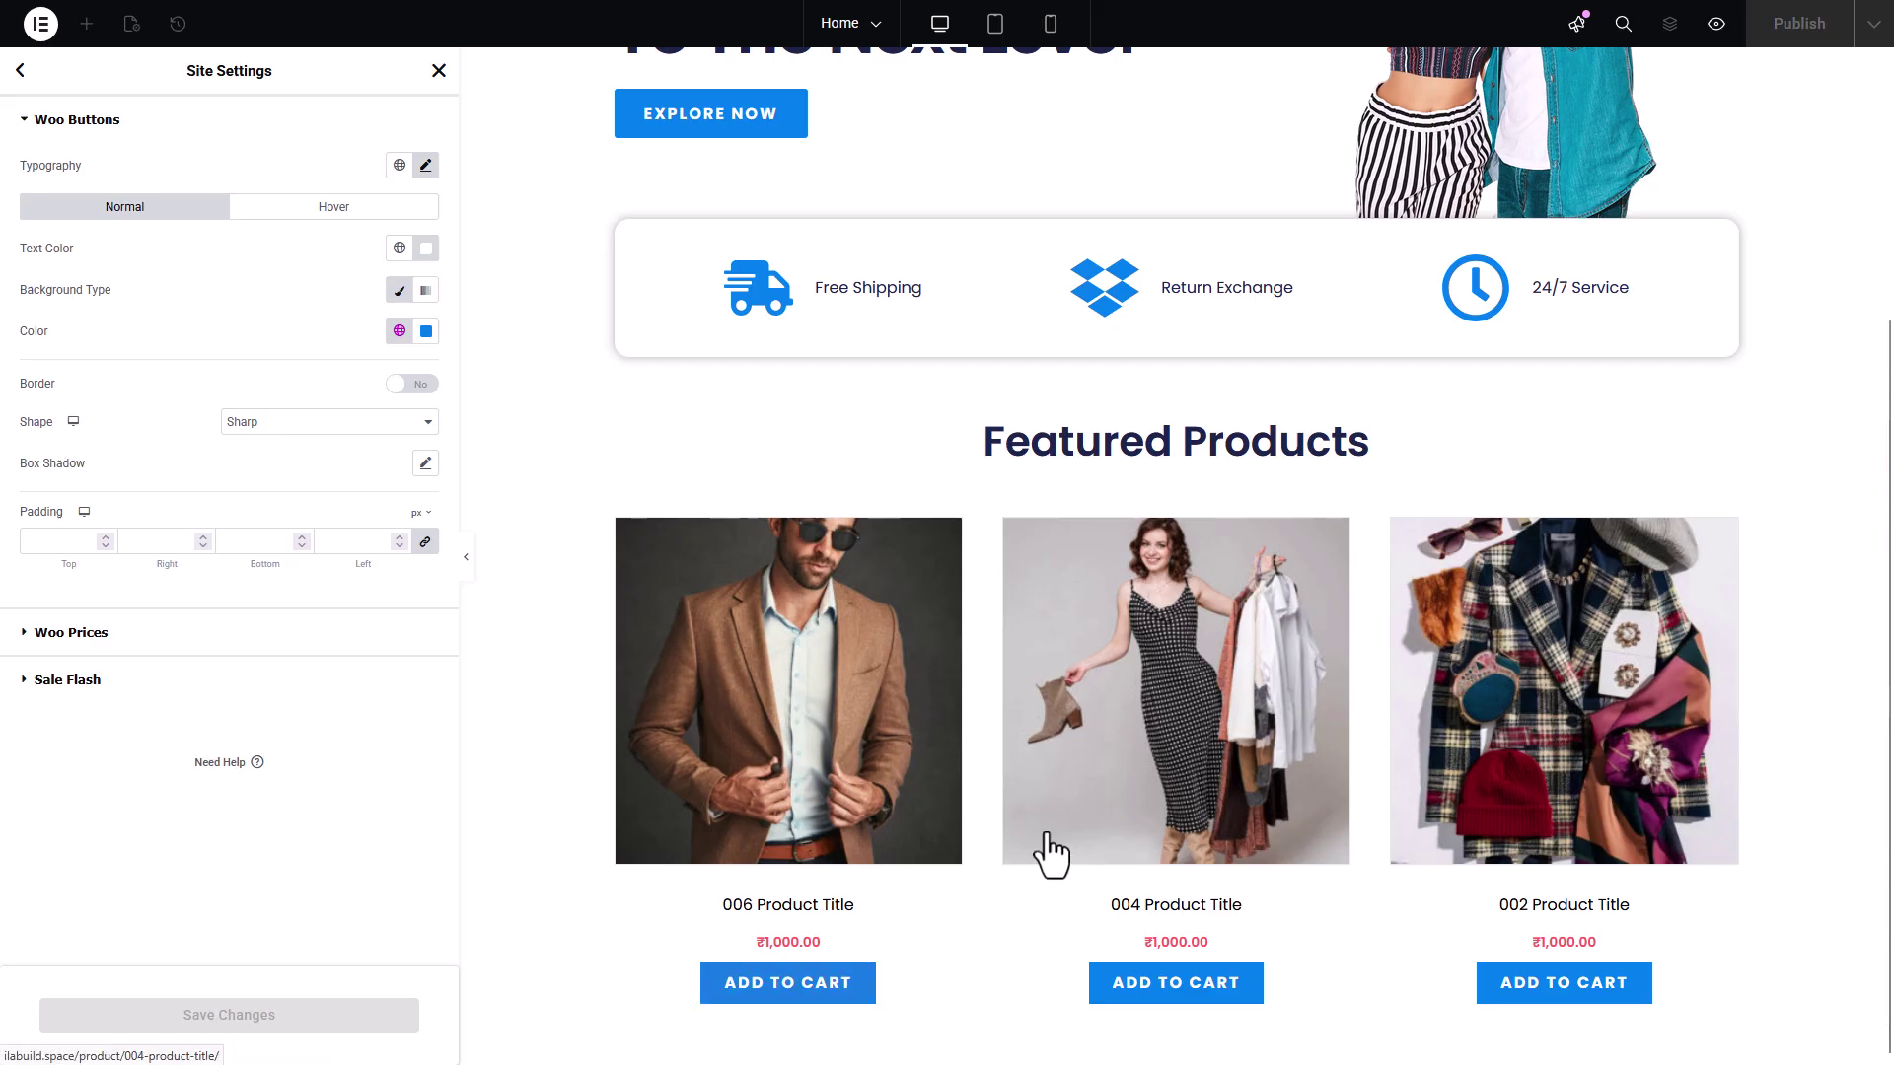
Duplicate the Featured Products container on the homepage.
click(1016, 671)
scroll(1203, 761, down, 3)
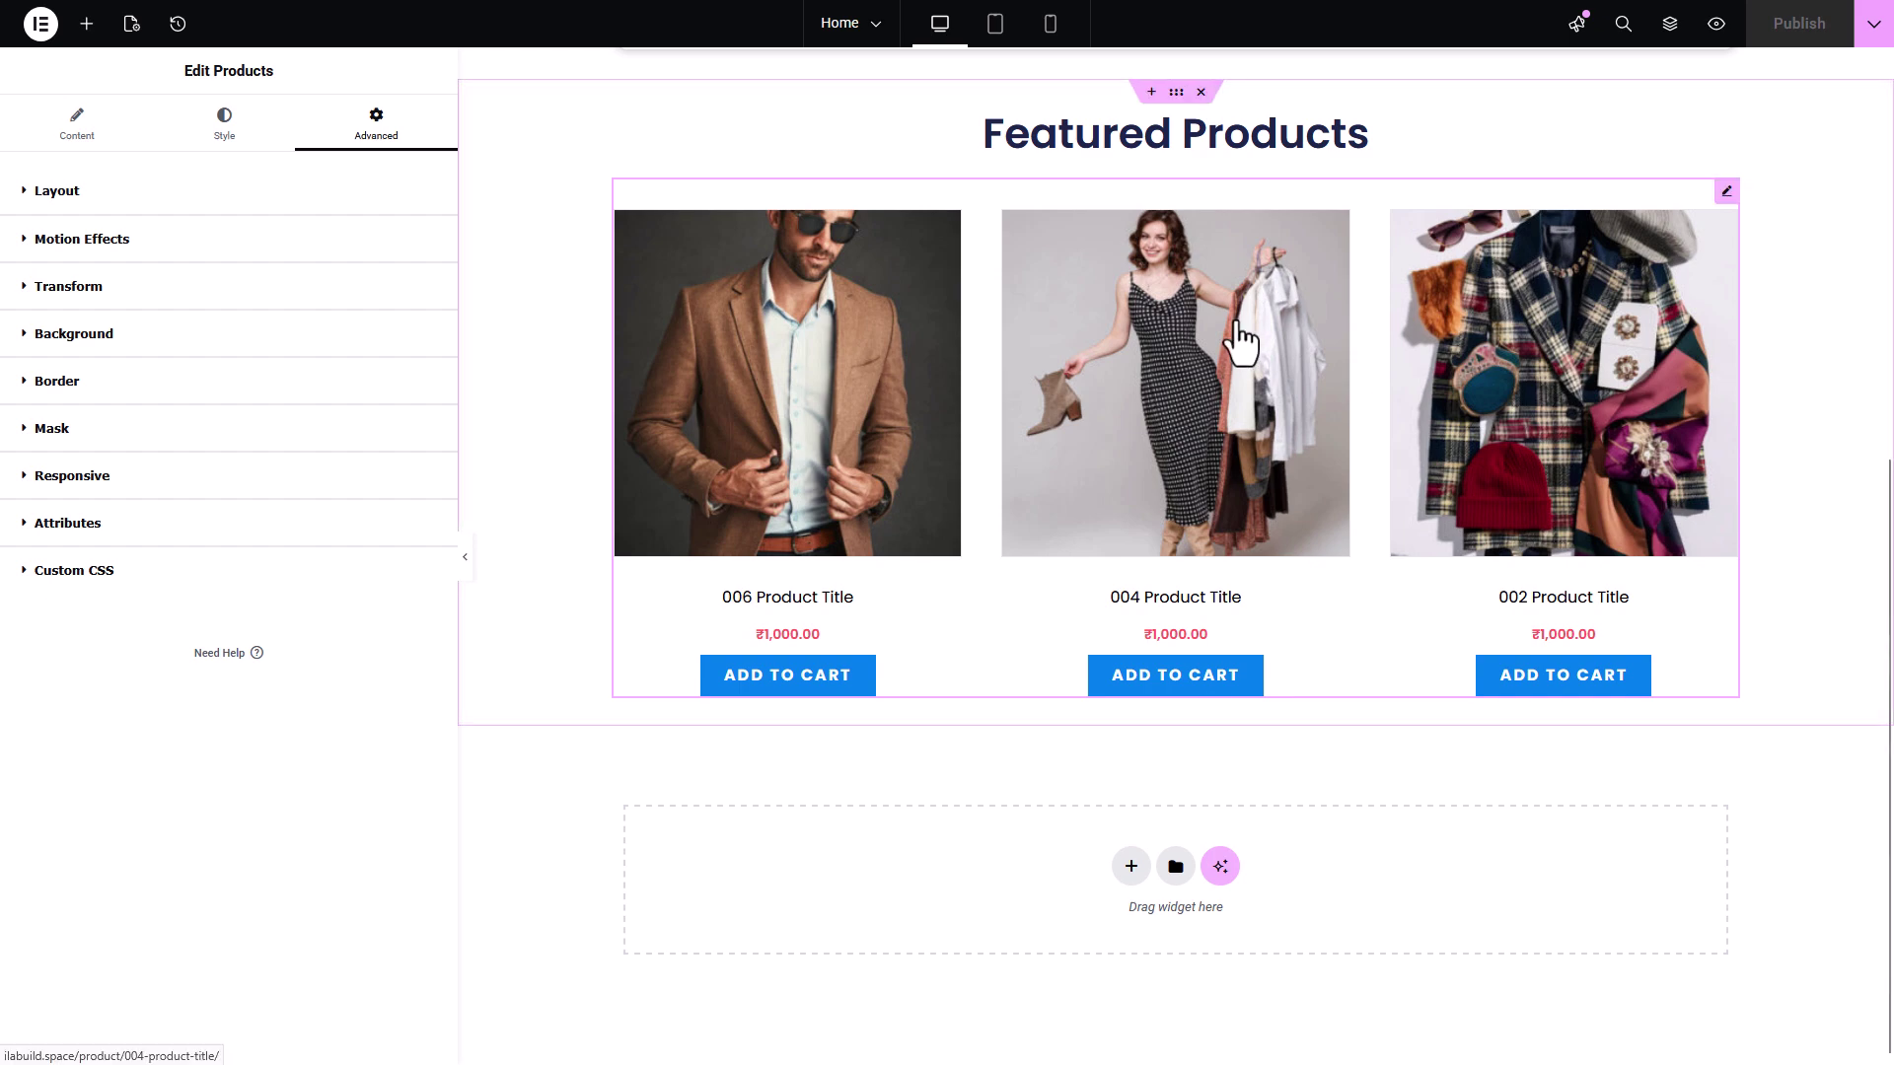
right_click(1179, 102)
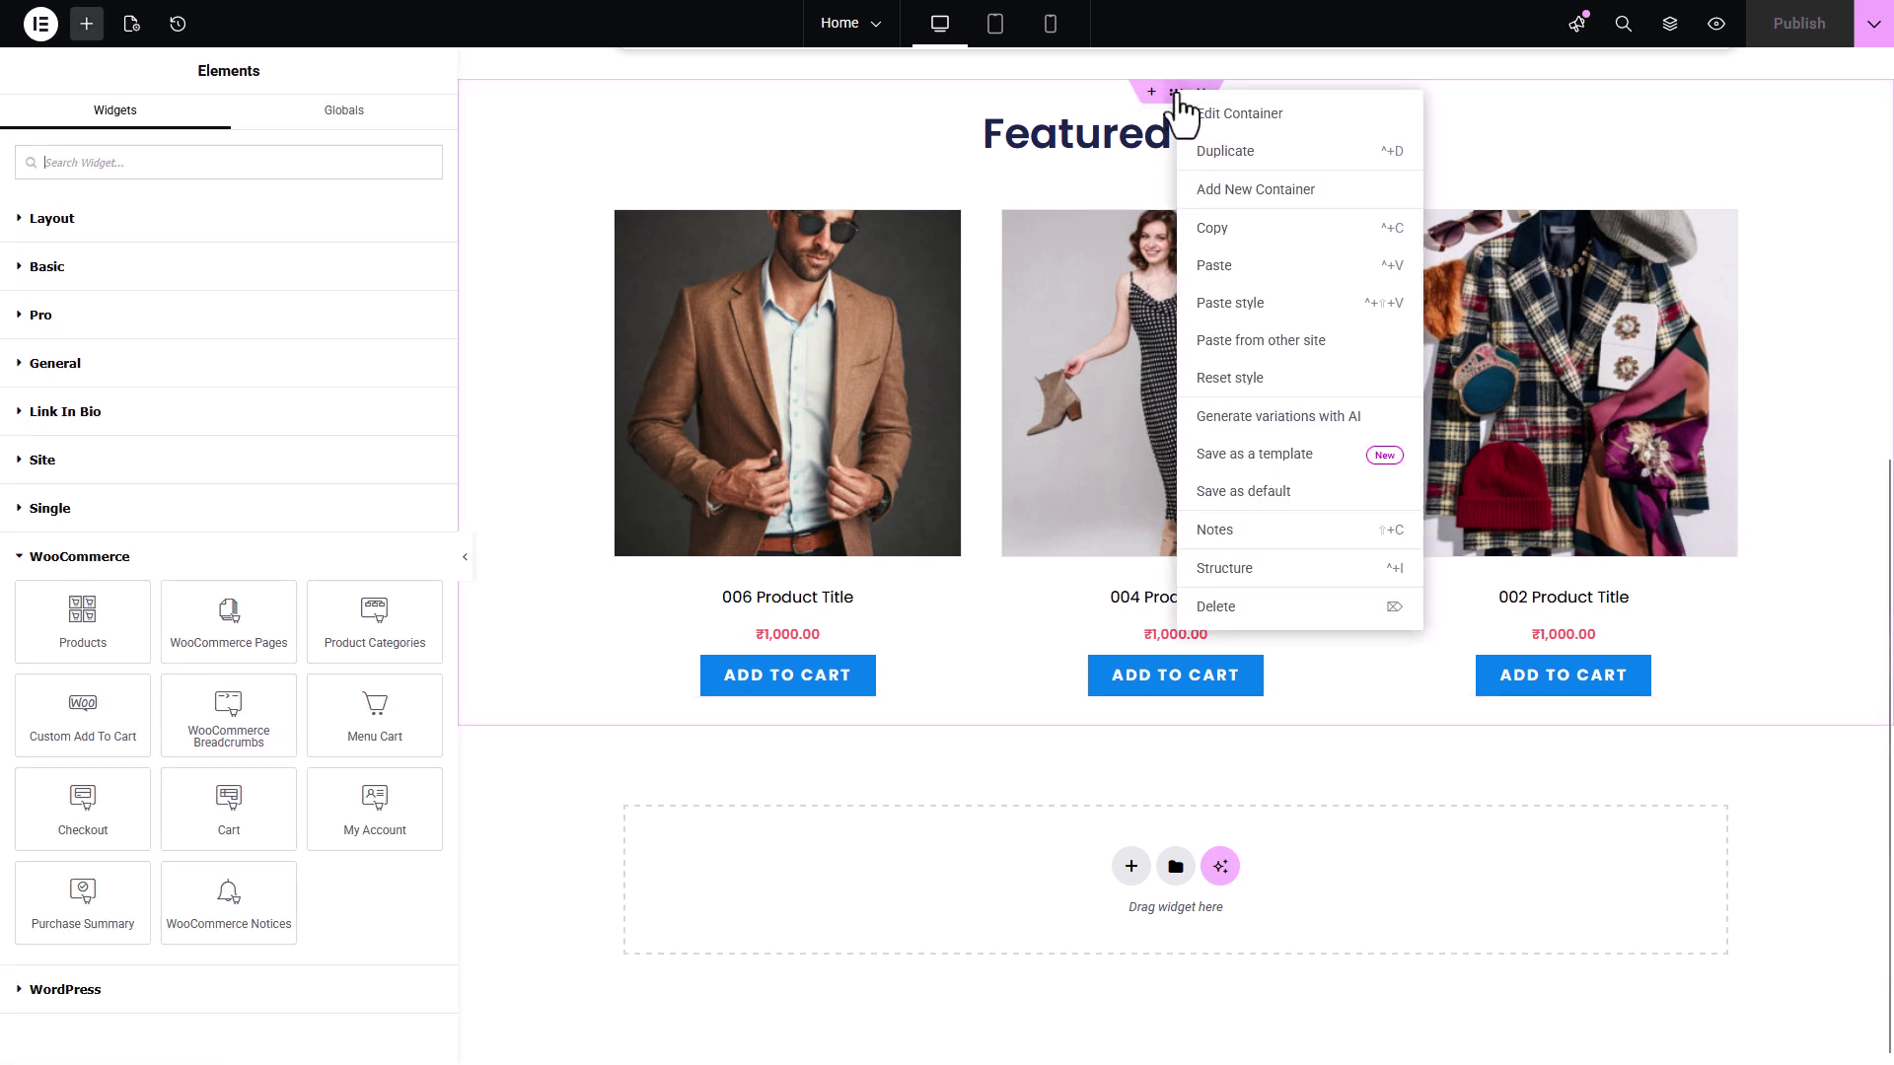
key(ctrl+d)
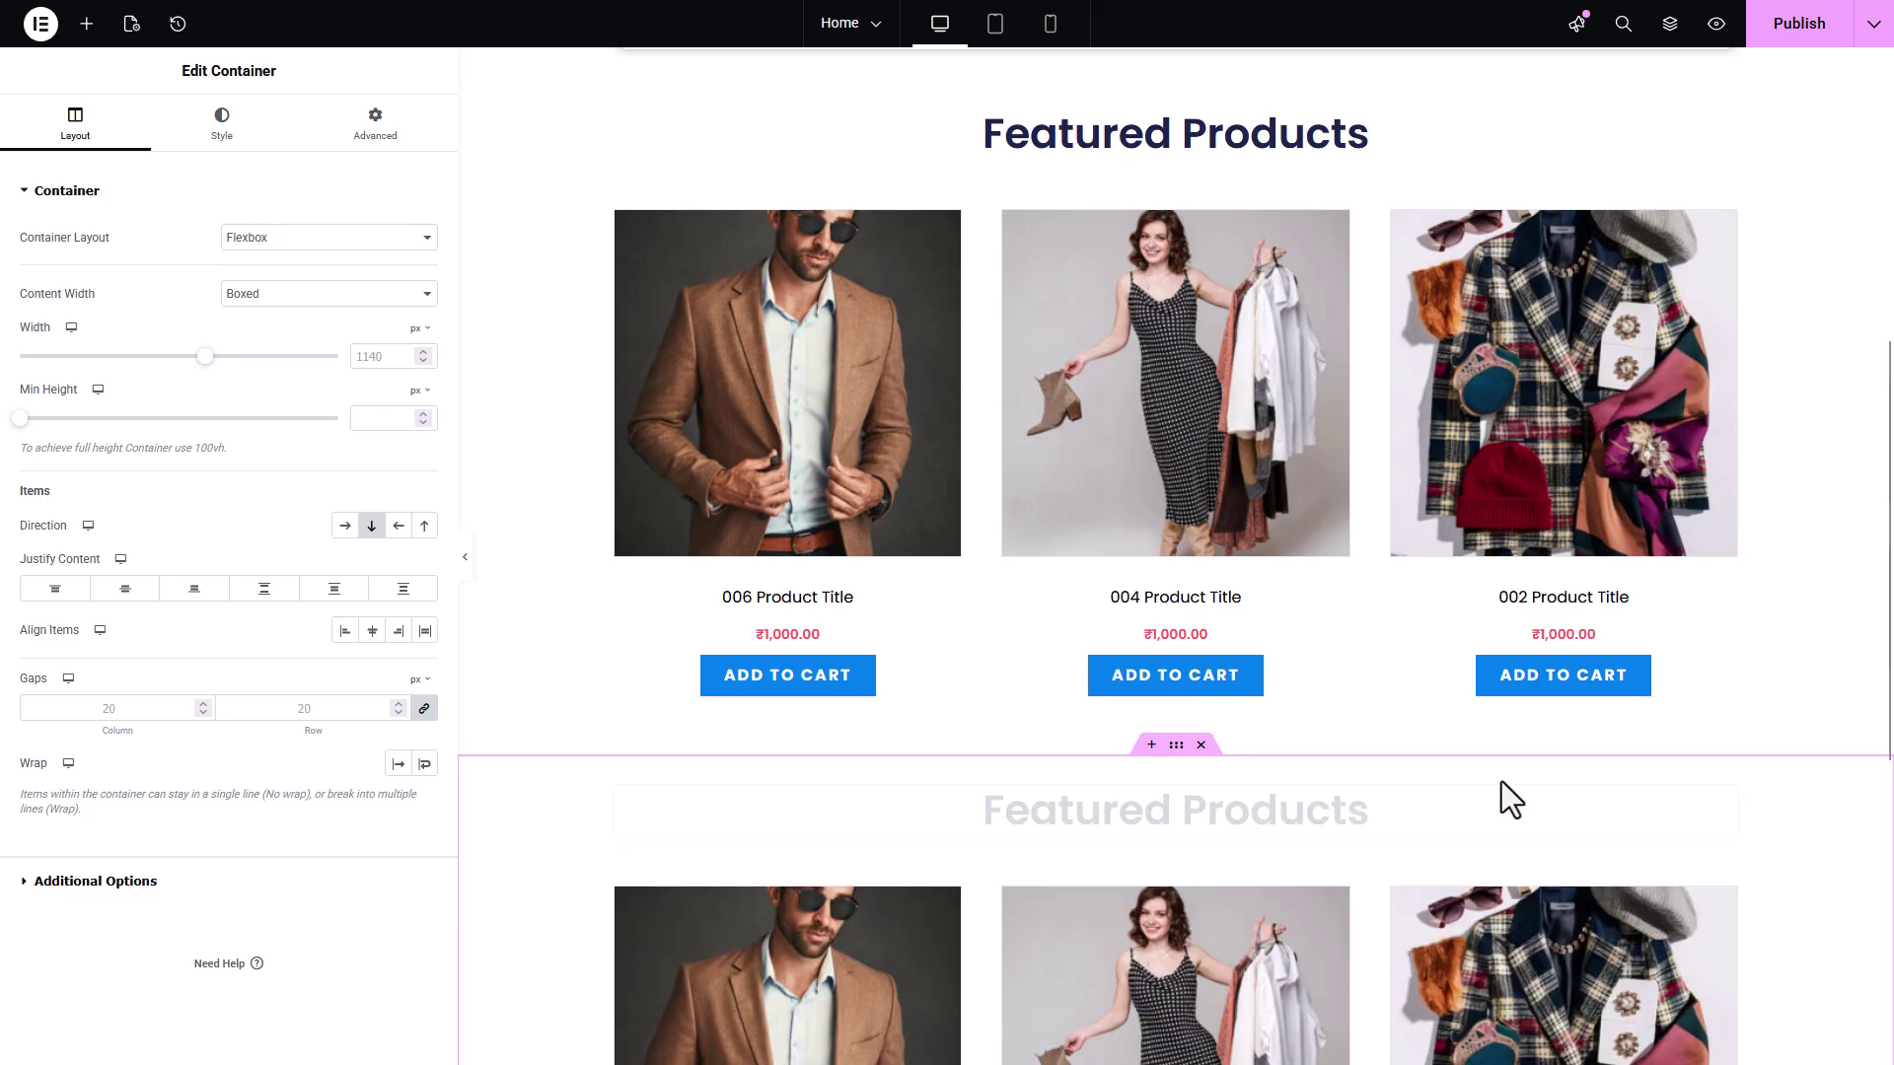
Change the duplicated container's heading to "Shop By Categories".
click(1726, 799)
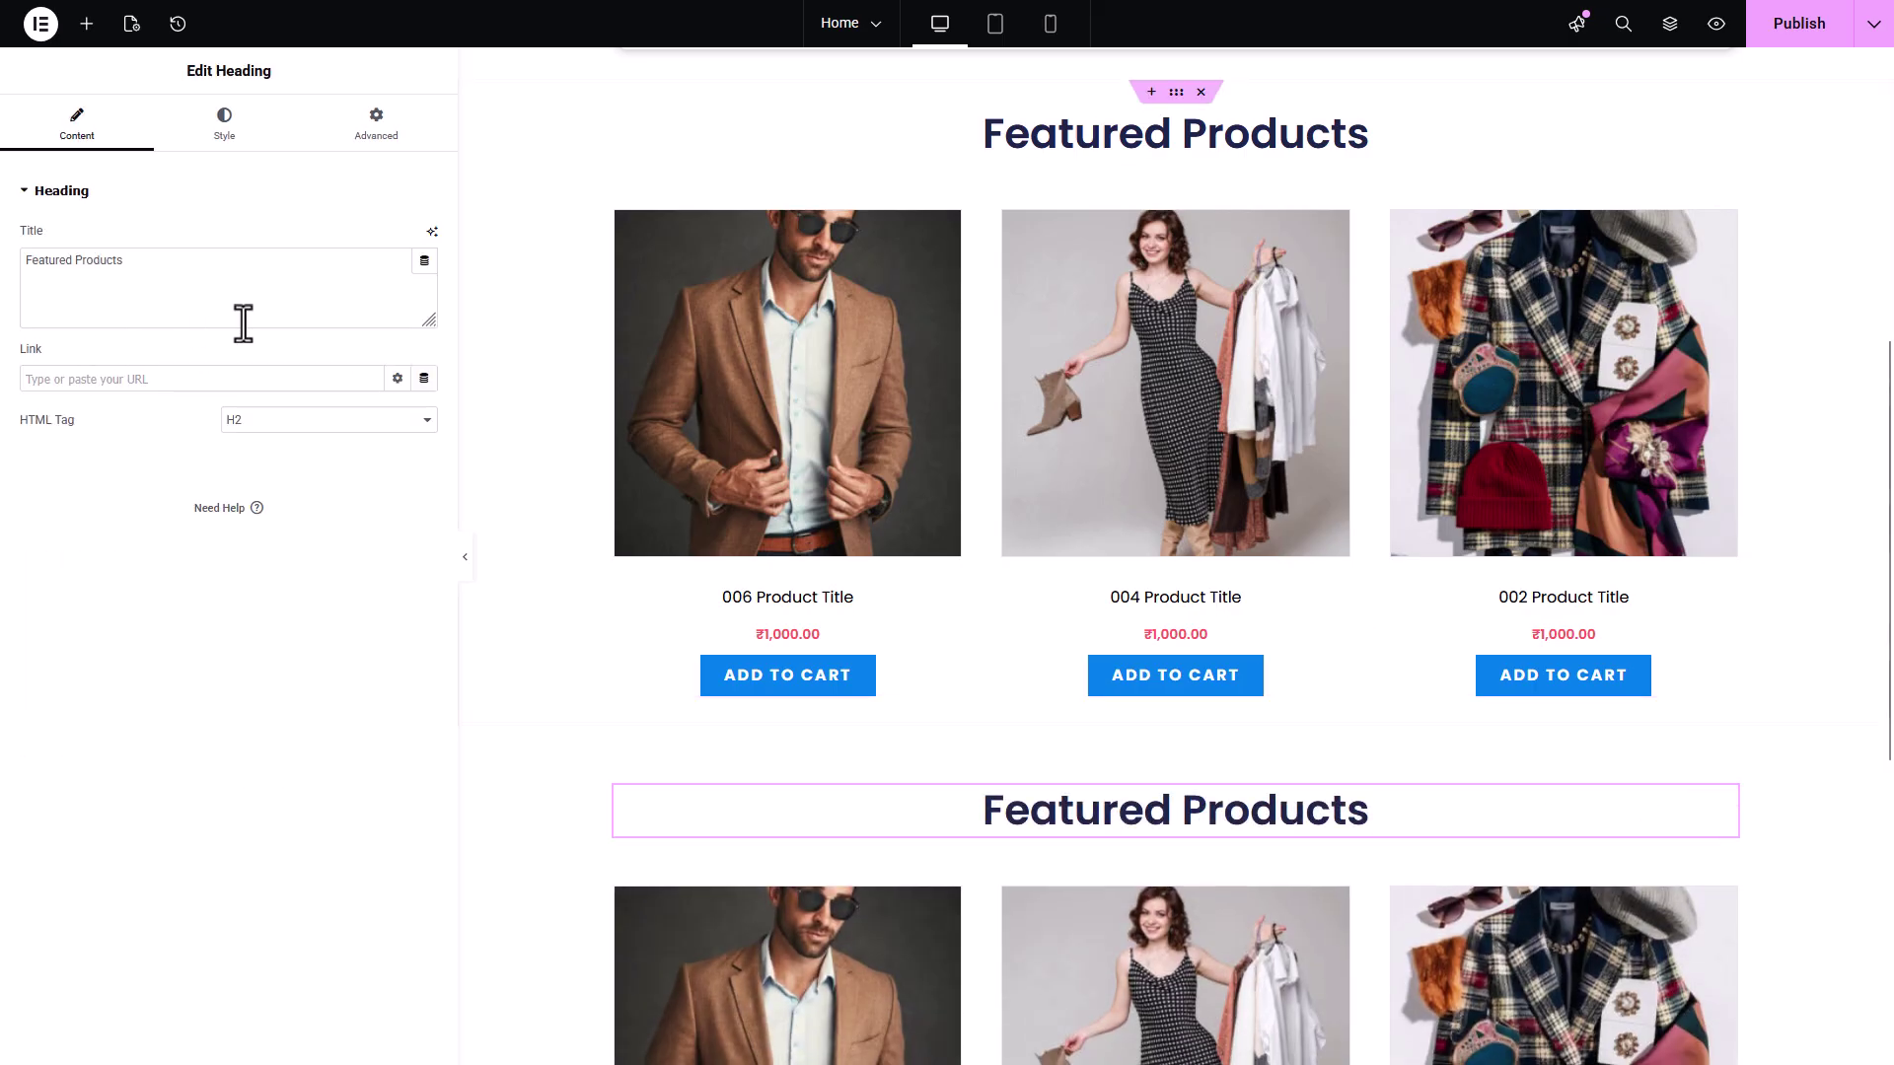
drag(241, 322, 5, 309)
text(Sh)
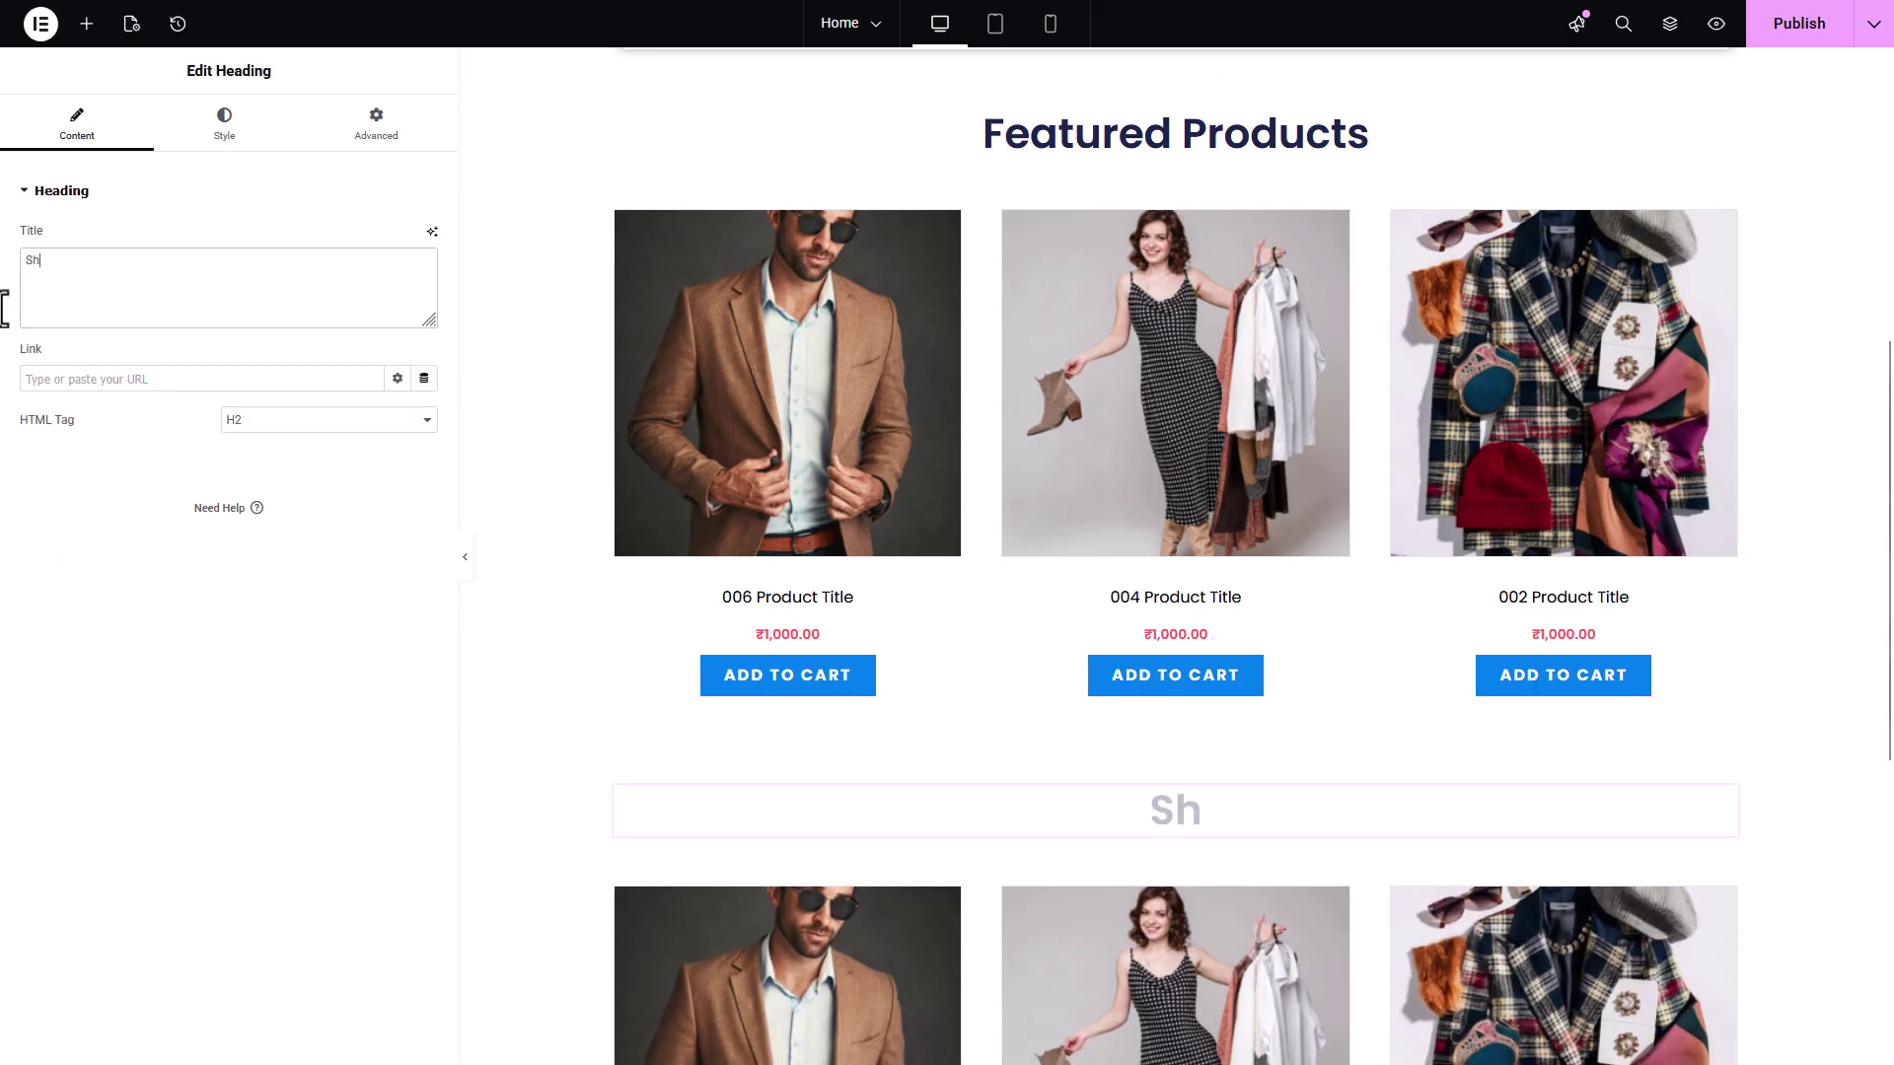
text(op By)
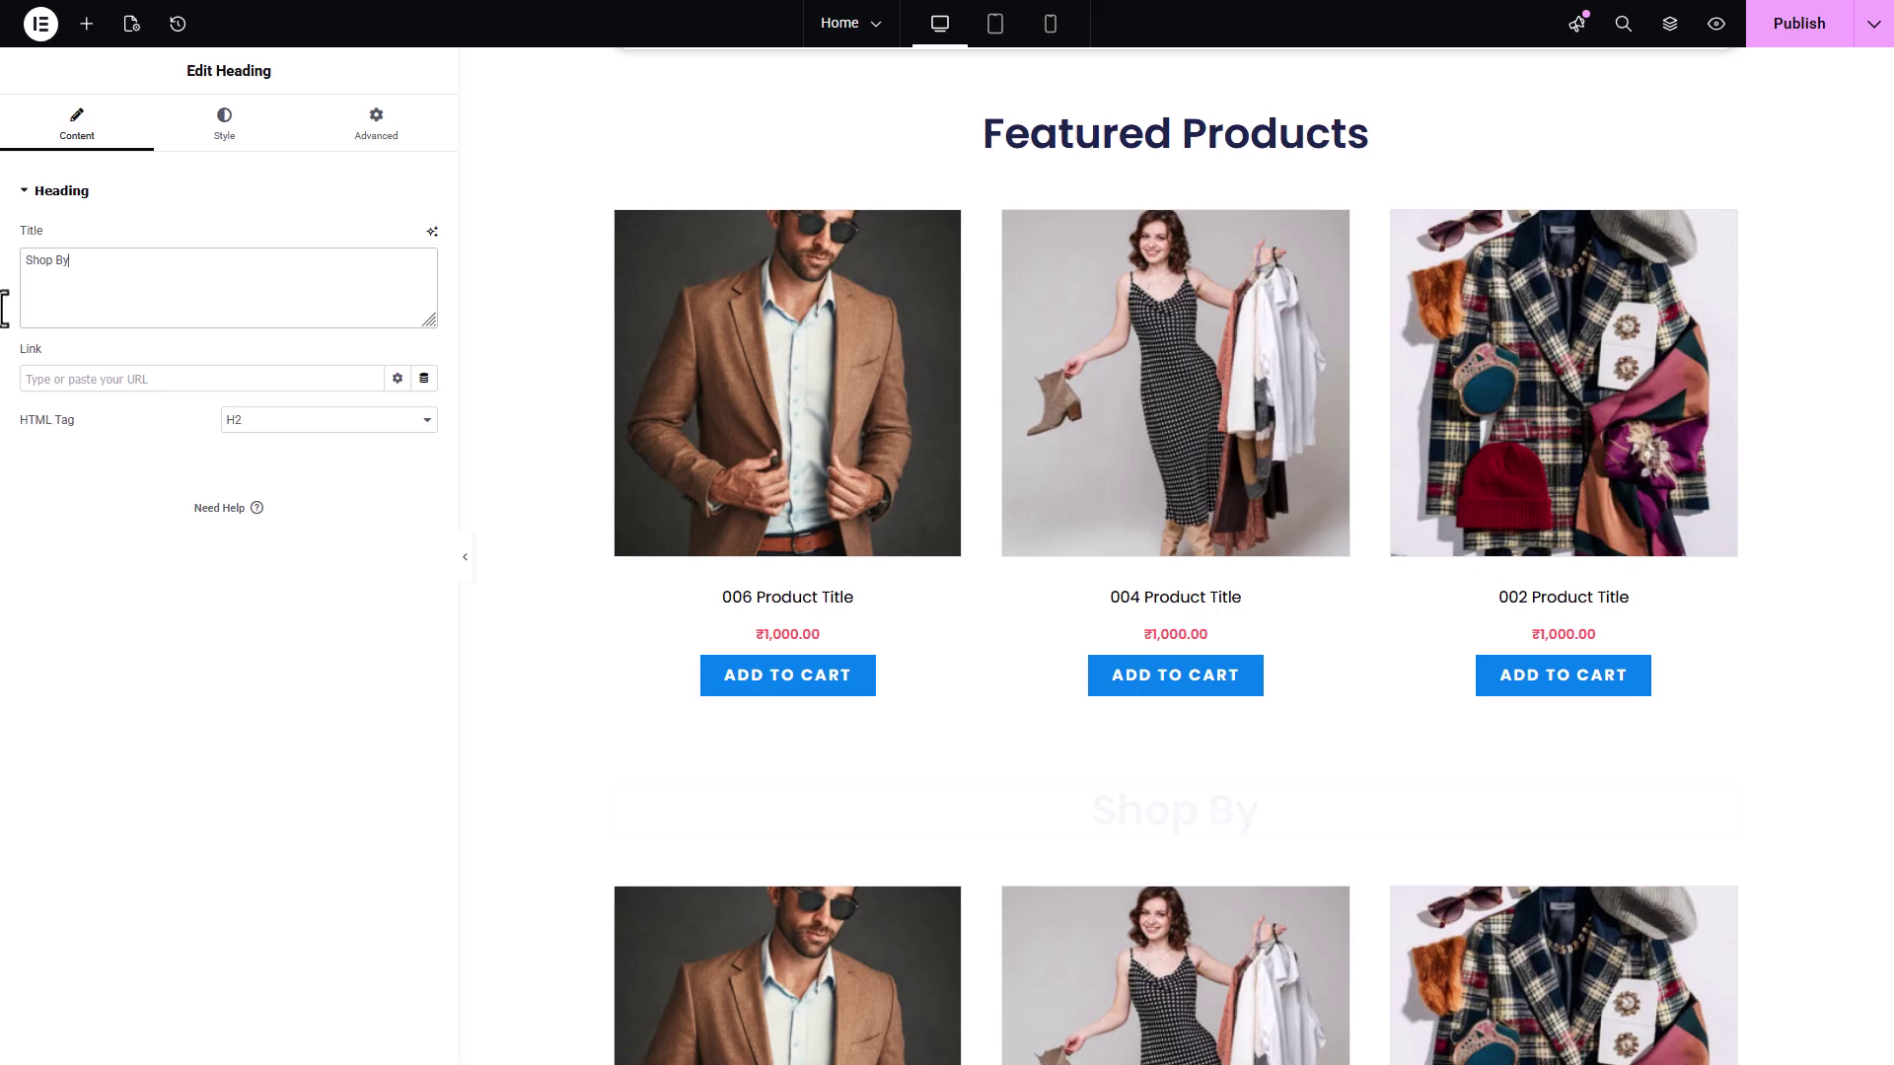
text( Categories)
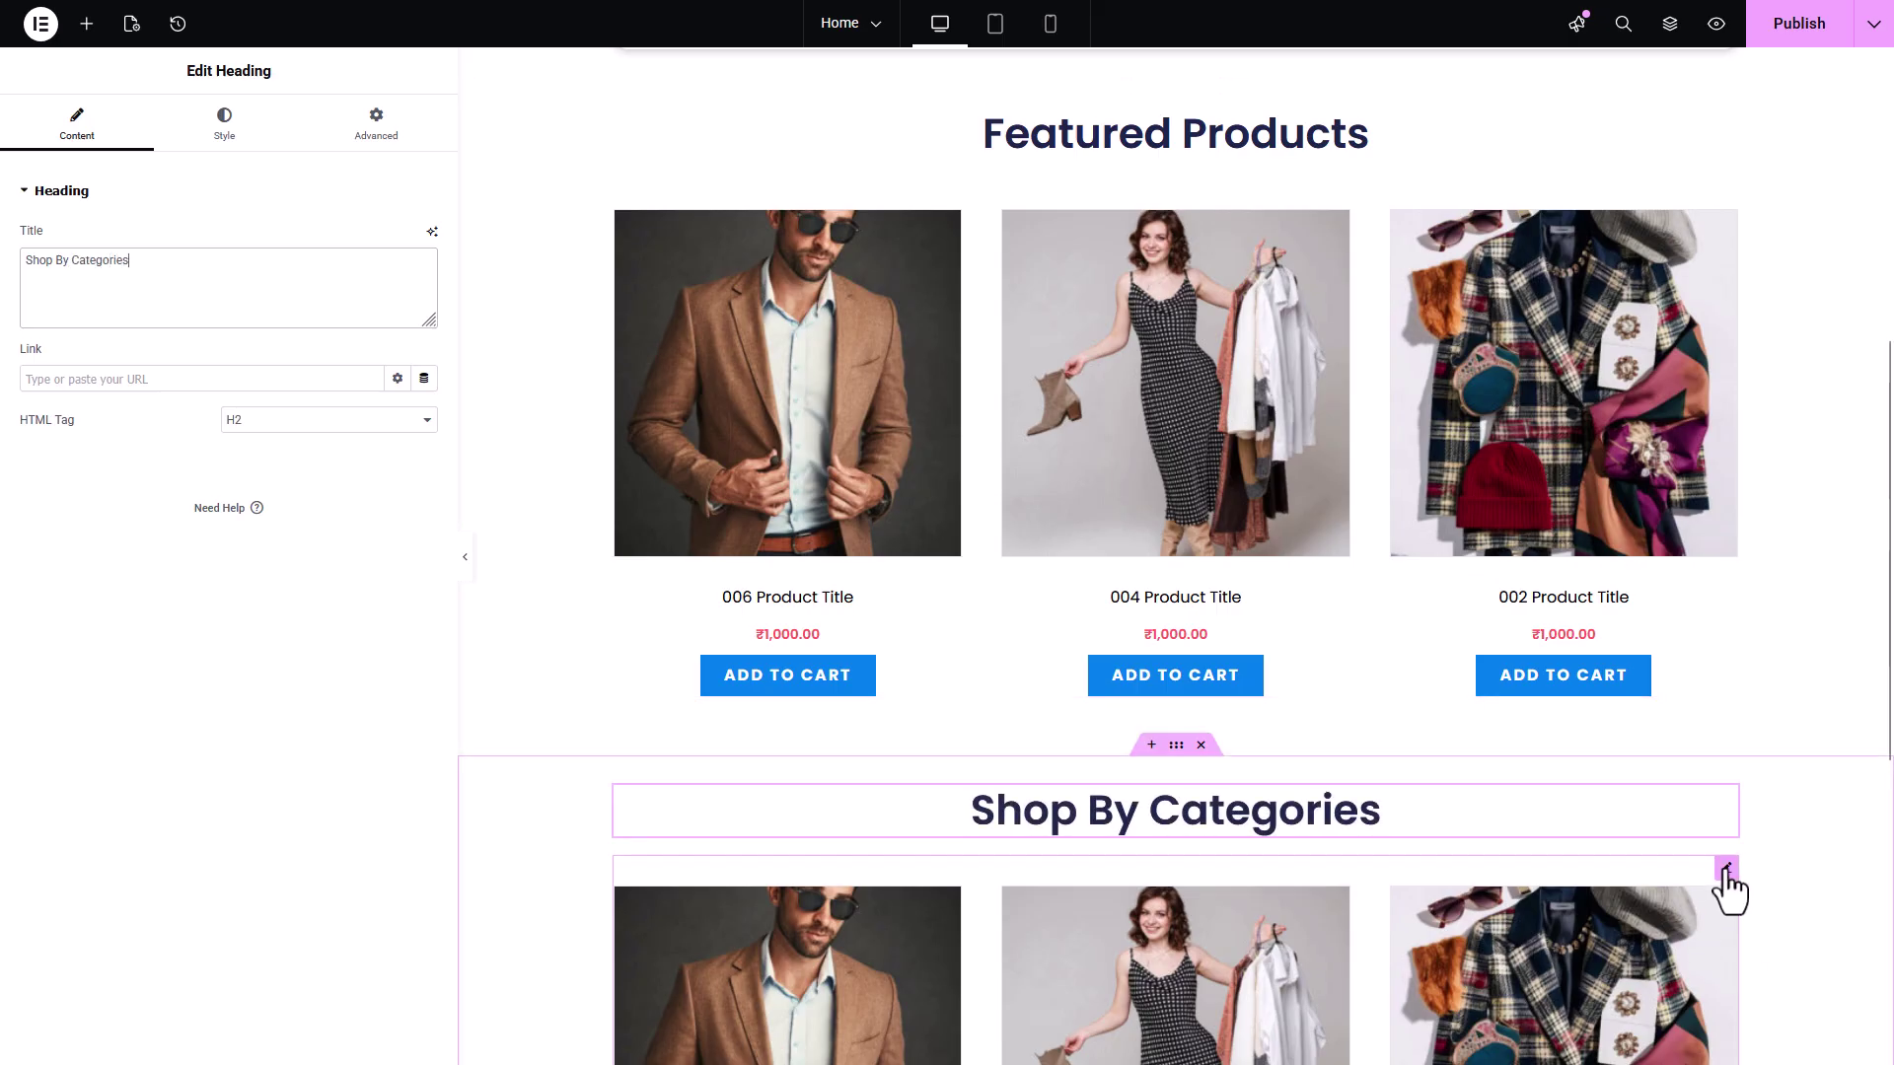
Delete the copied Products widget from the Shop By Categories container.
click(1729, 887)
right_click(1729, 891)
click(1686, 1042)
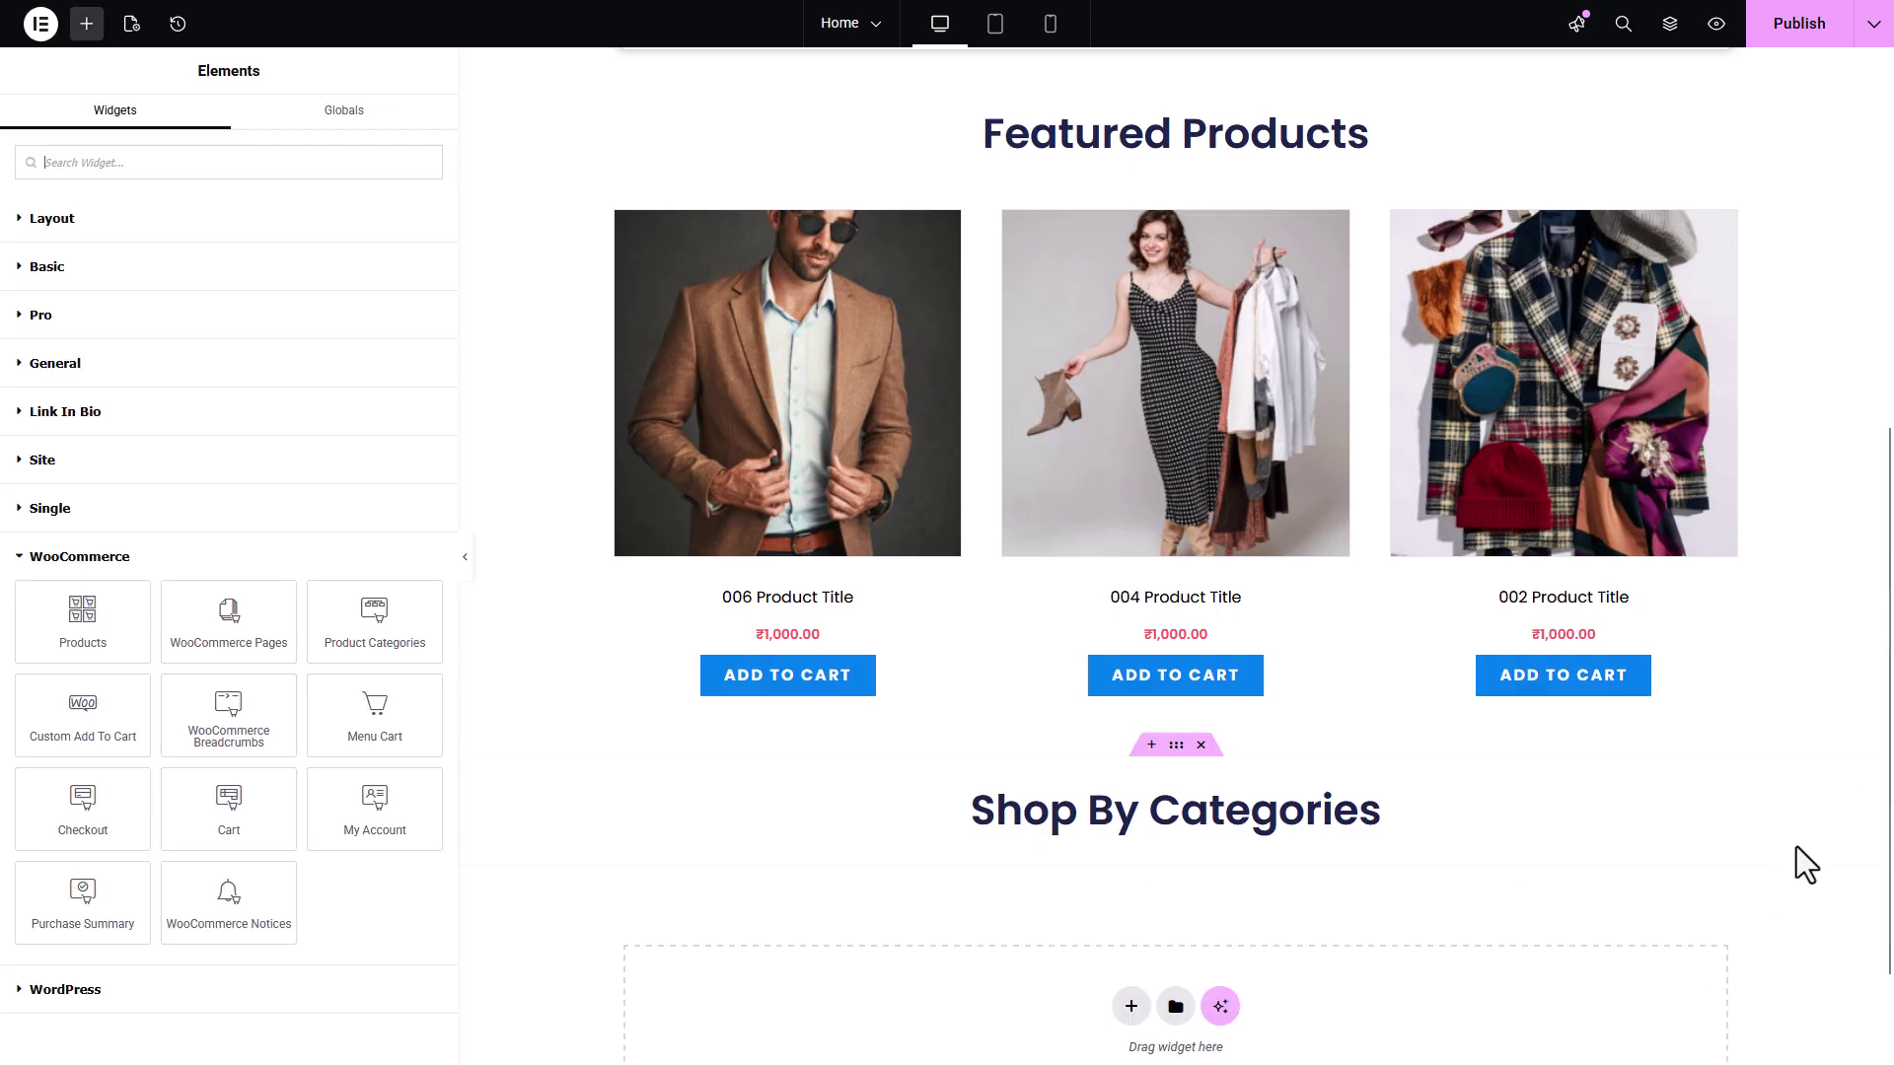
scroll(1886, 784, down, 2)
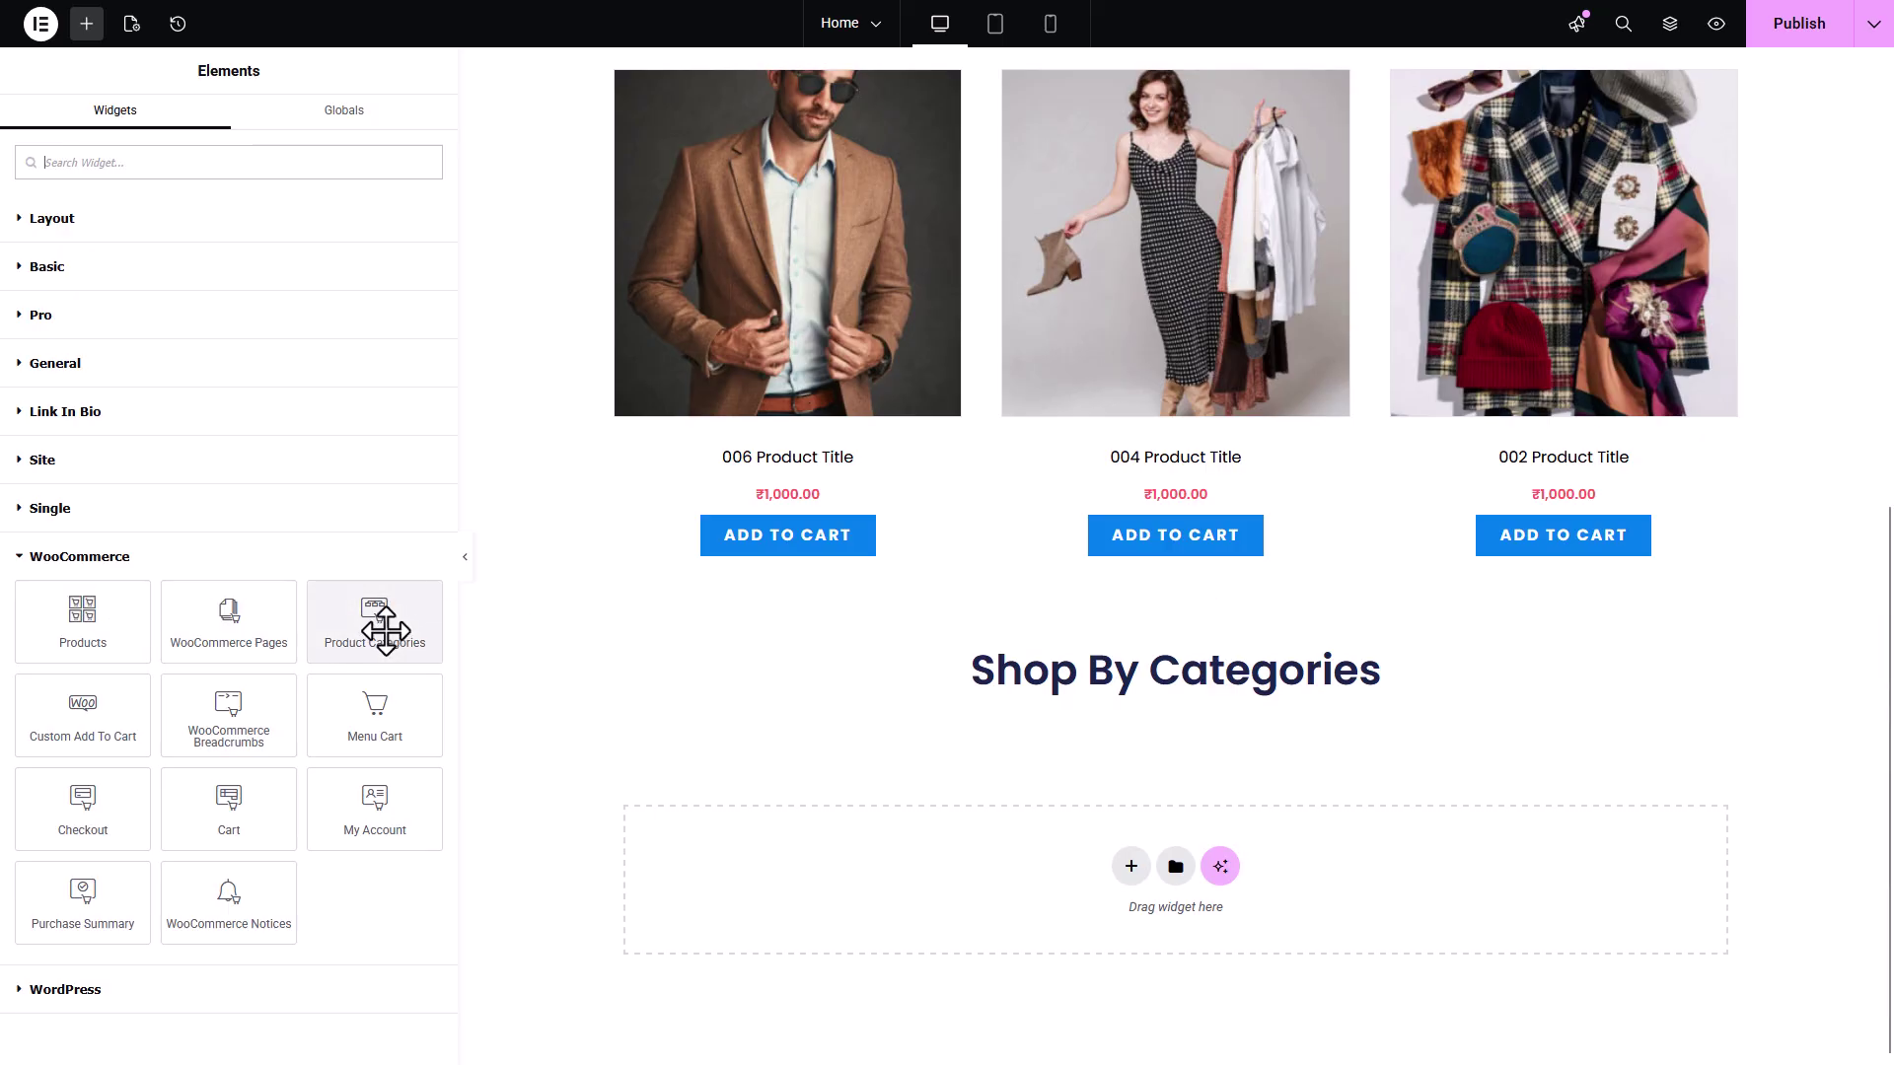
Add a Product Categories widget below the Shop By Categories heading, with 2 columns and a categories count of 2.
drag(382, 625, 1175, 702)
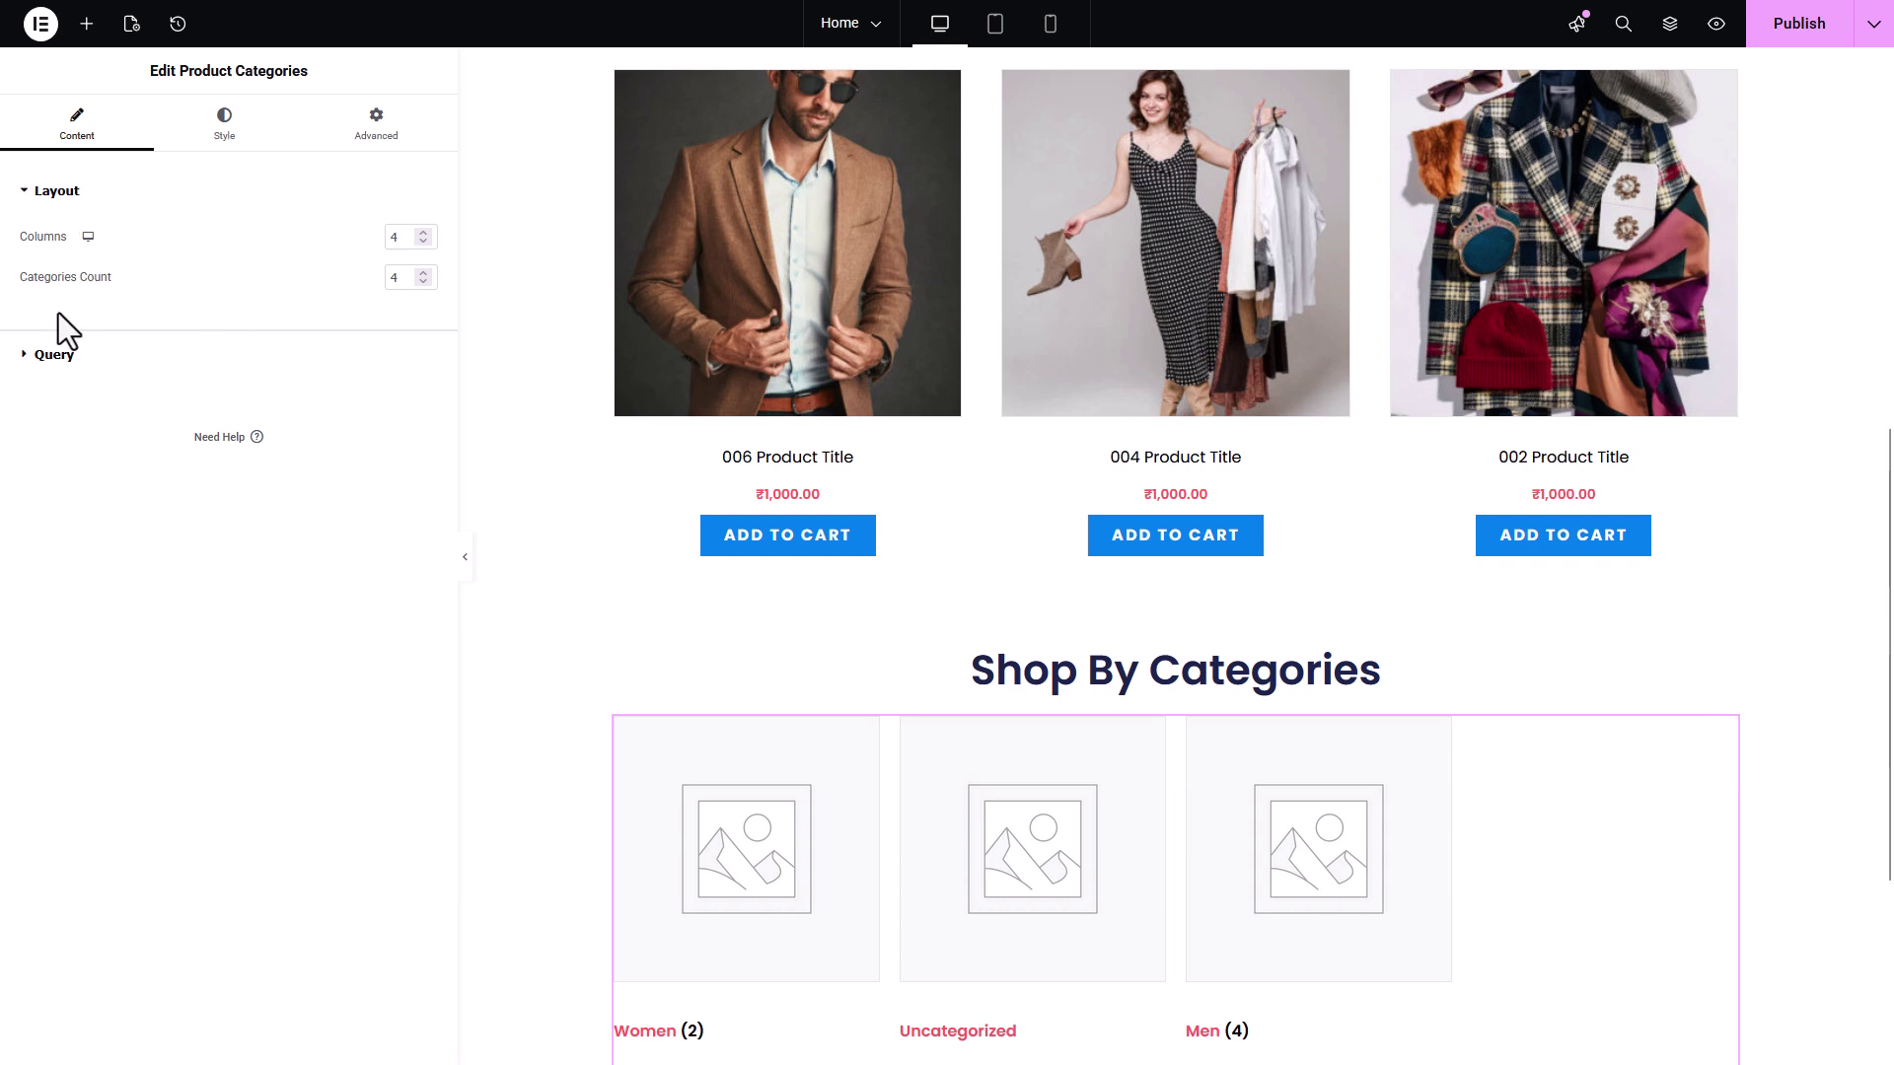
click(63, 355)
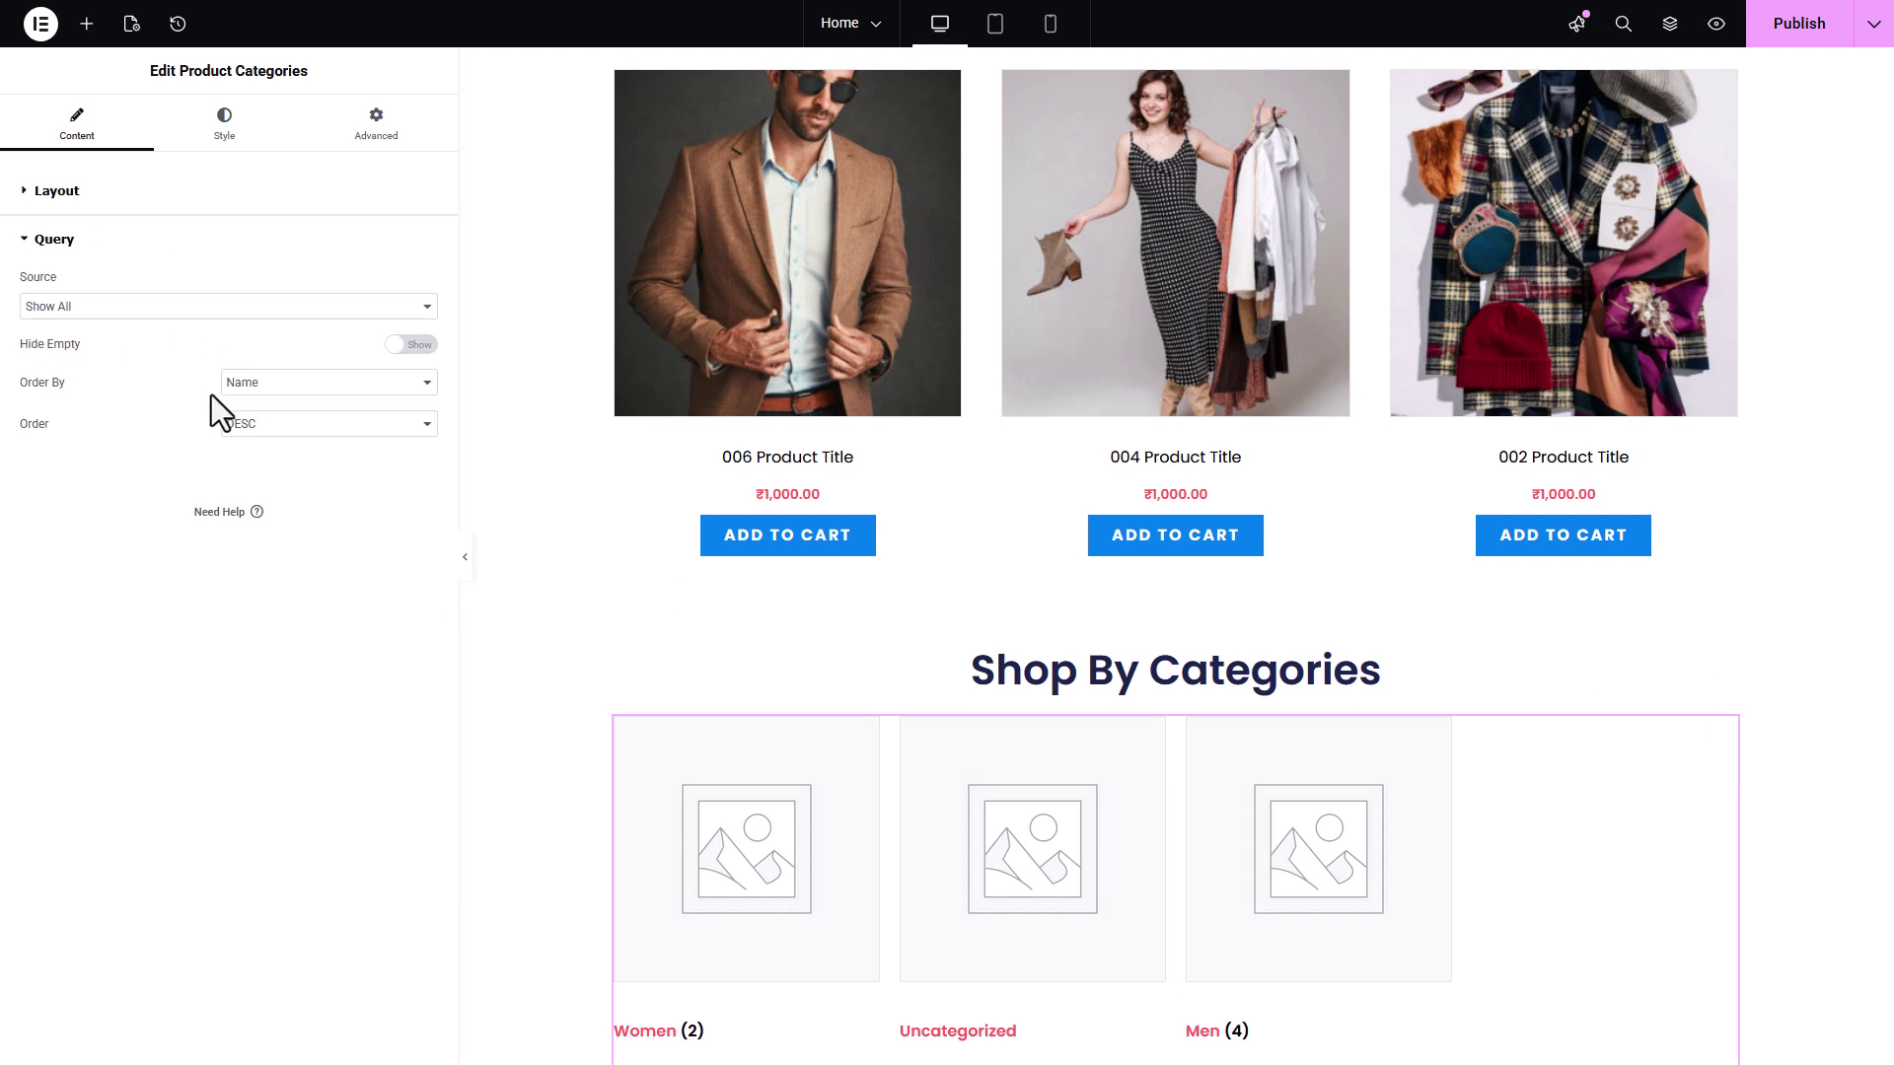
click(79, 194)
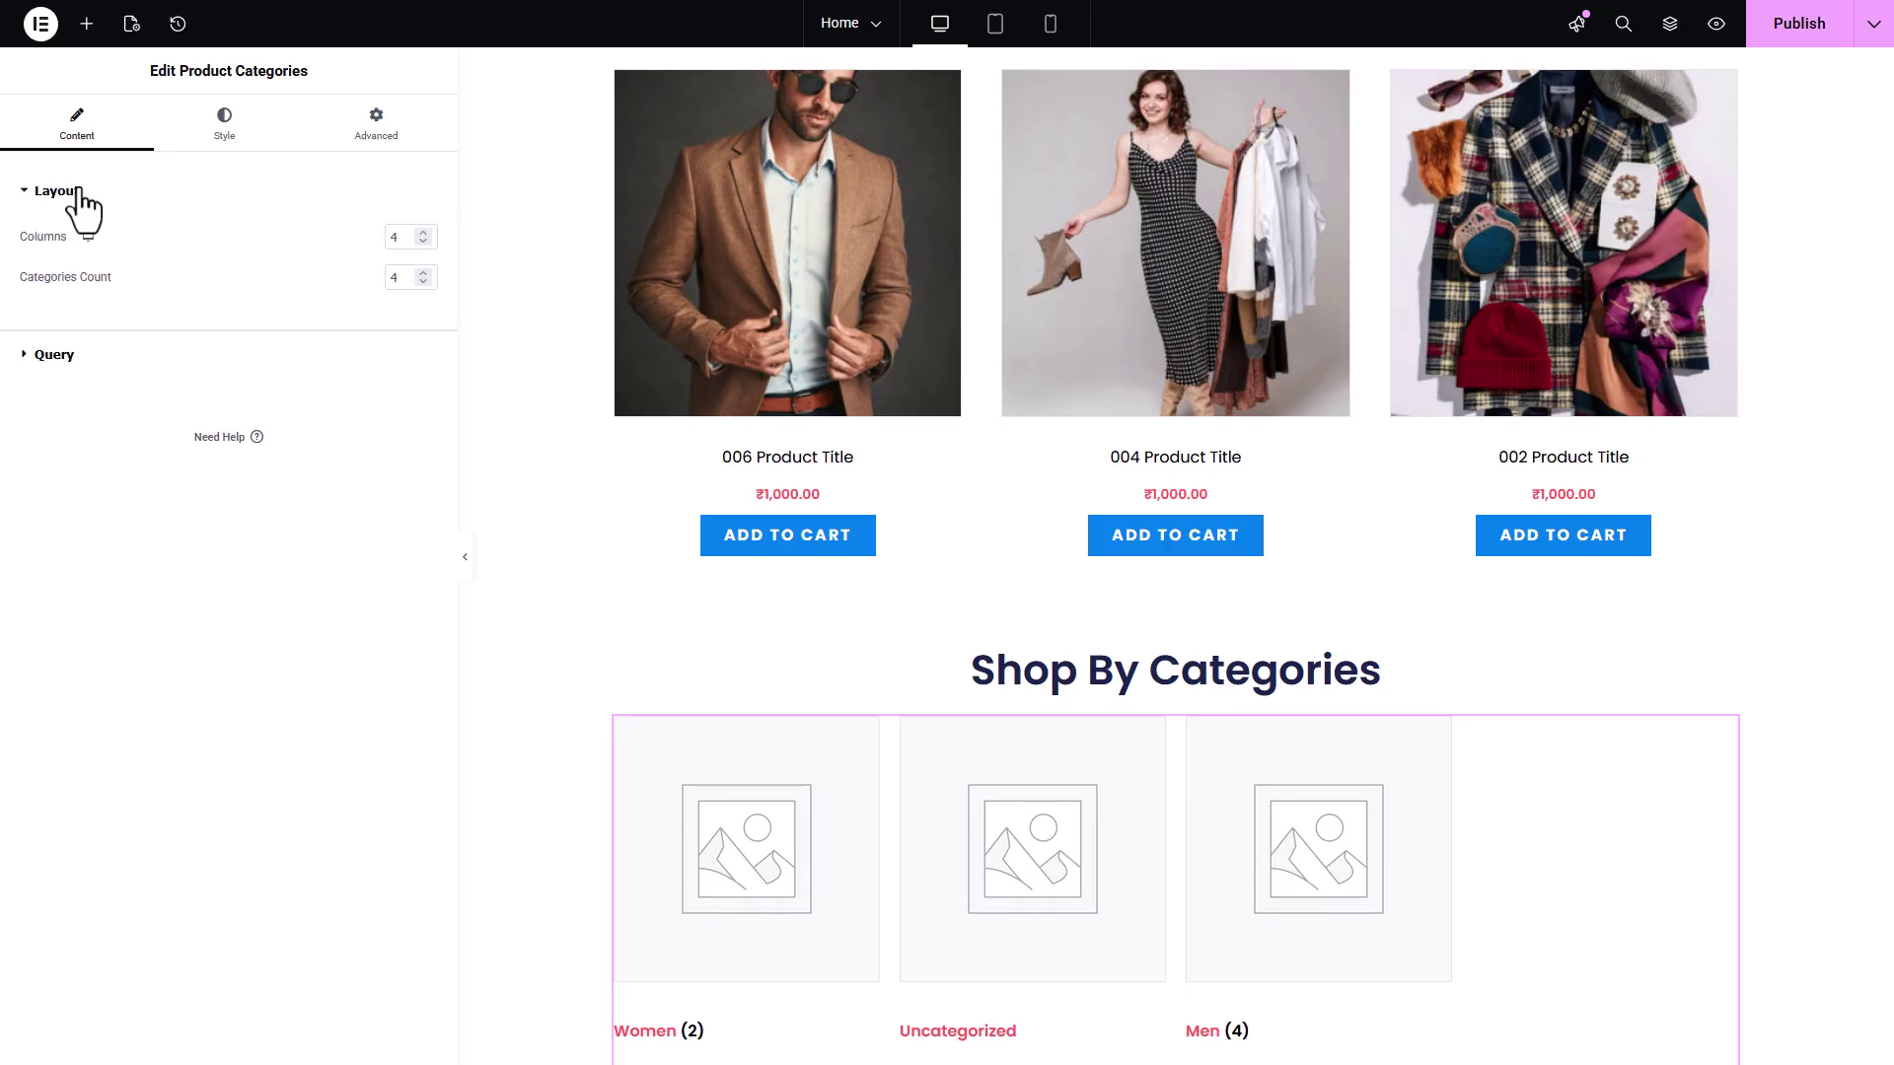
click(422, 242)
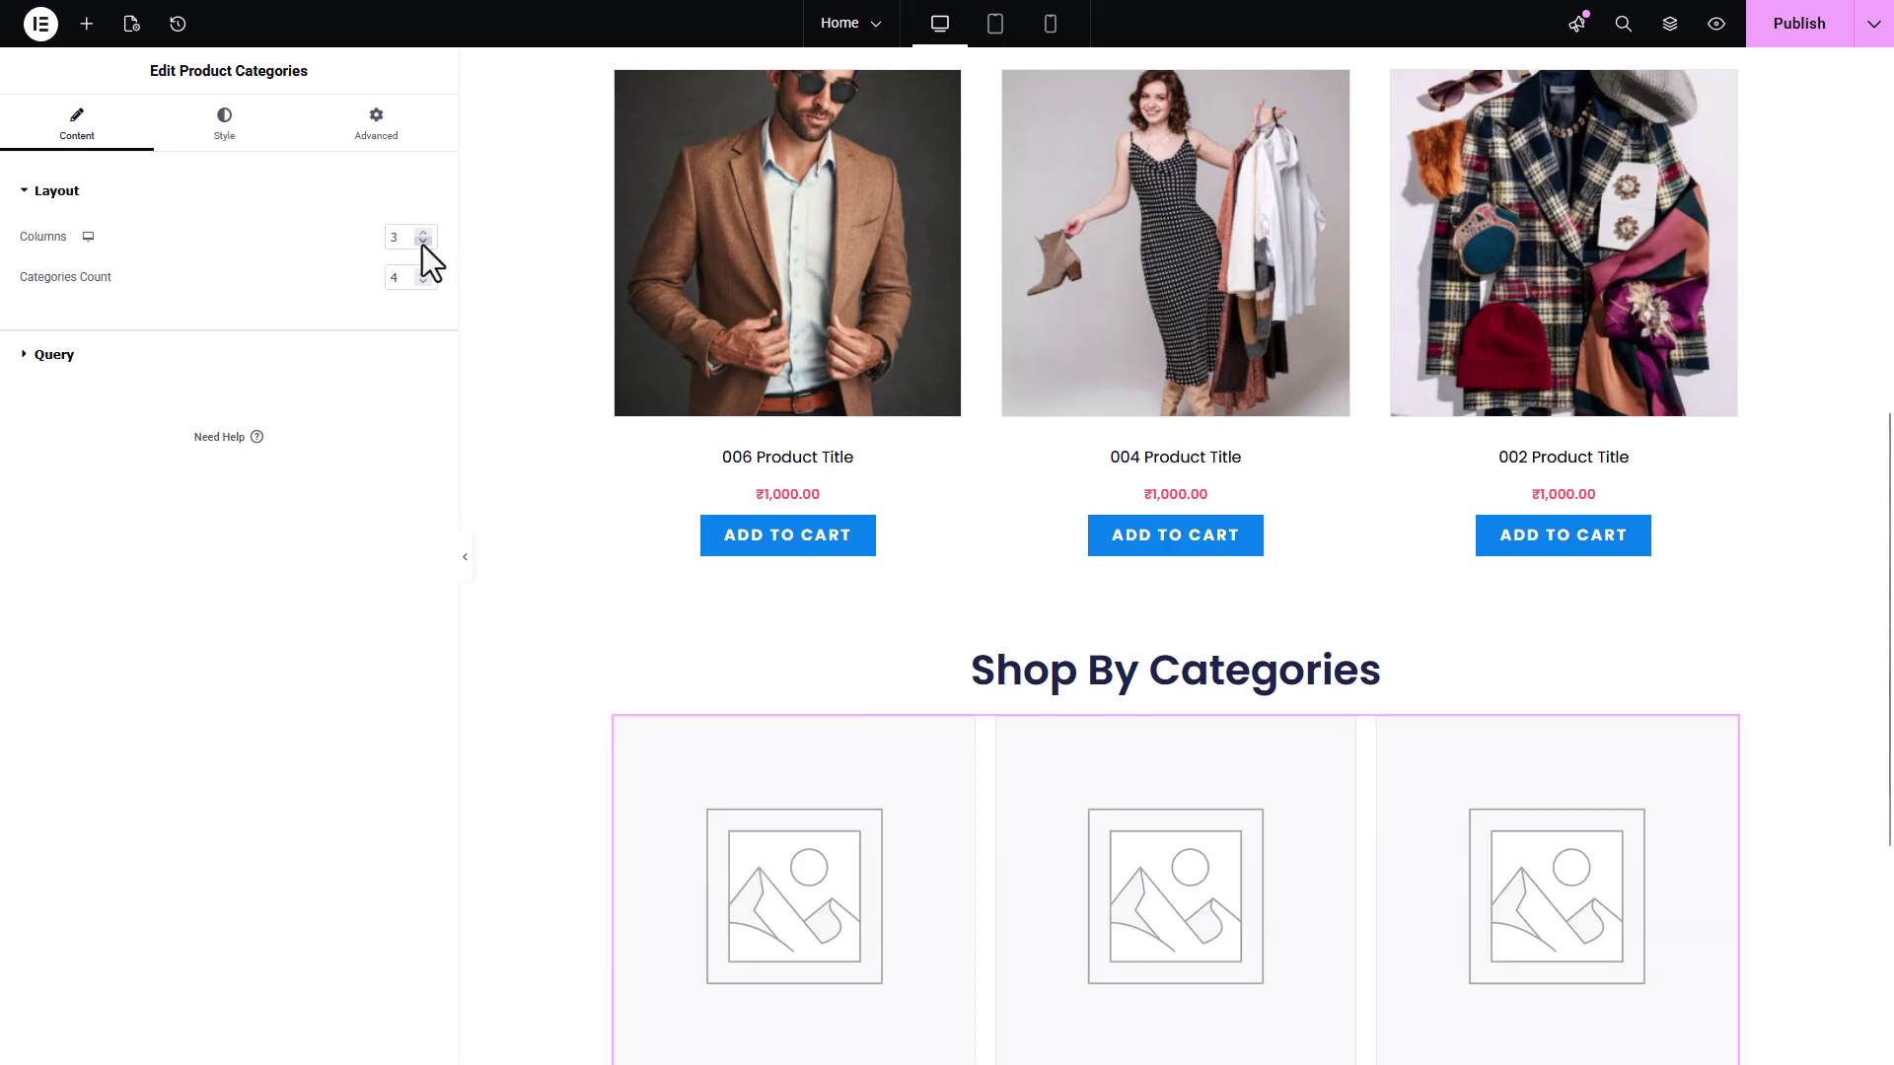
click(422, 242)
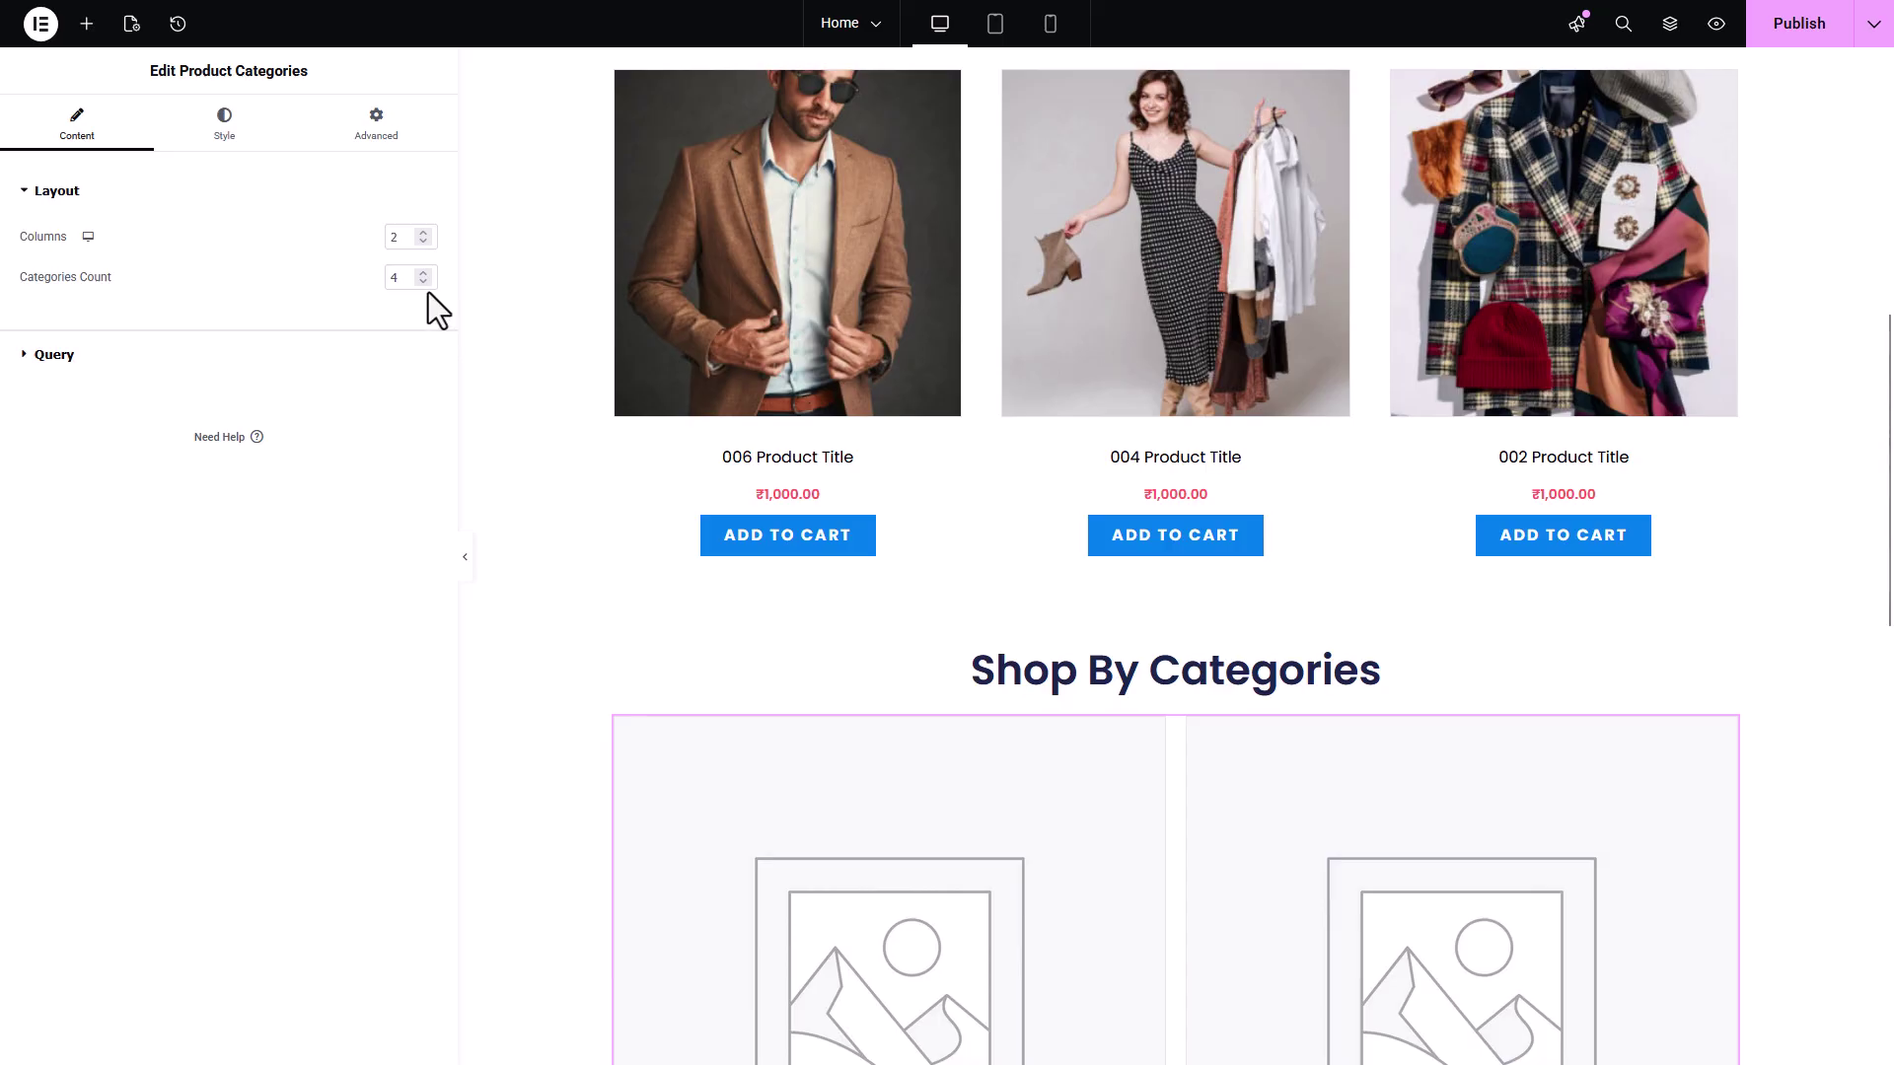
click(424, 286)
click(425, 284)
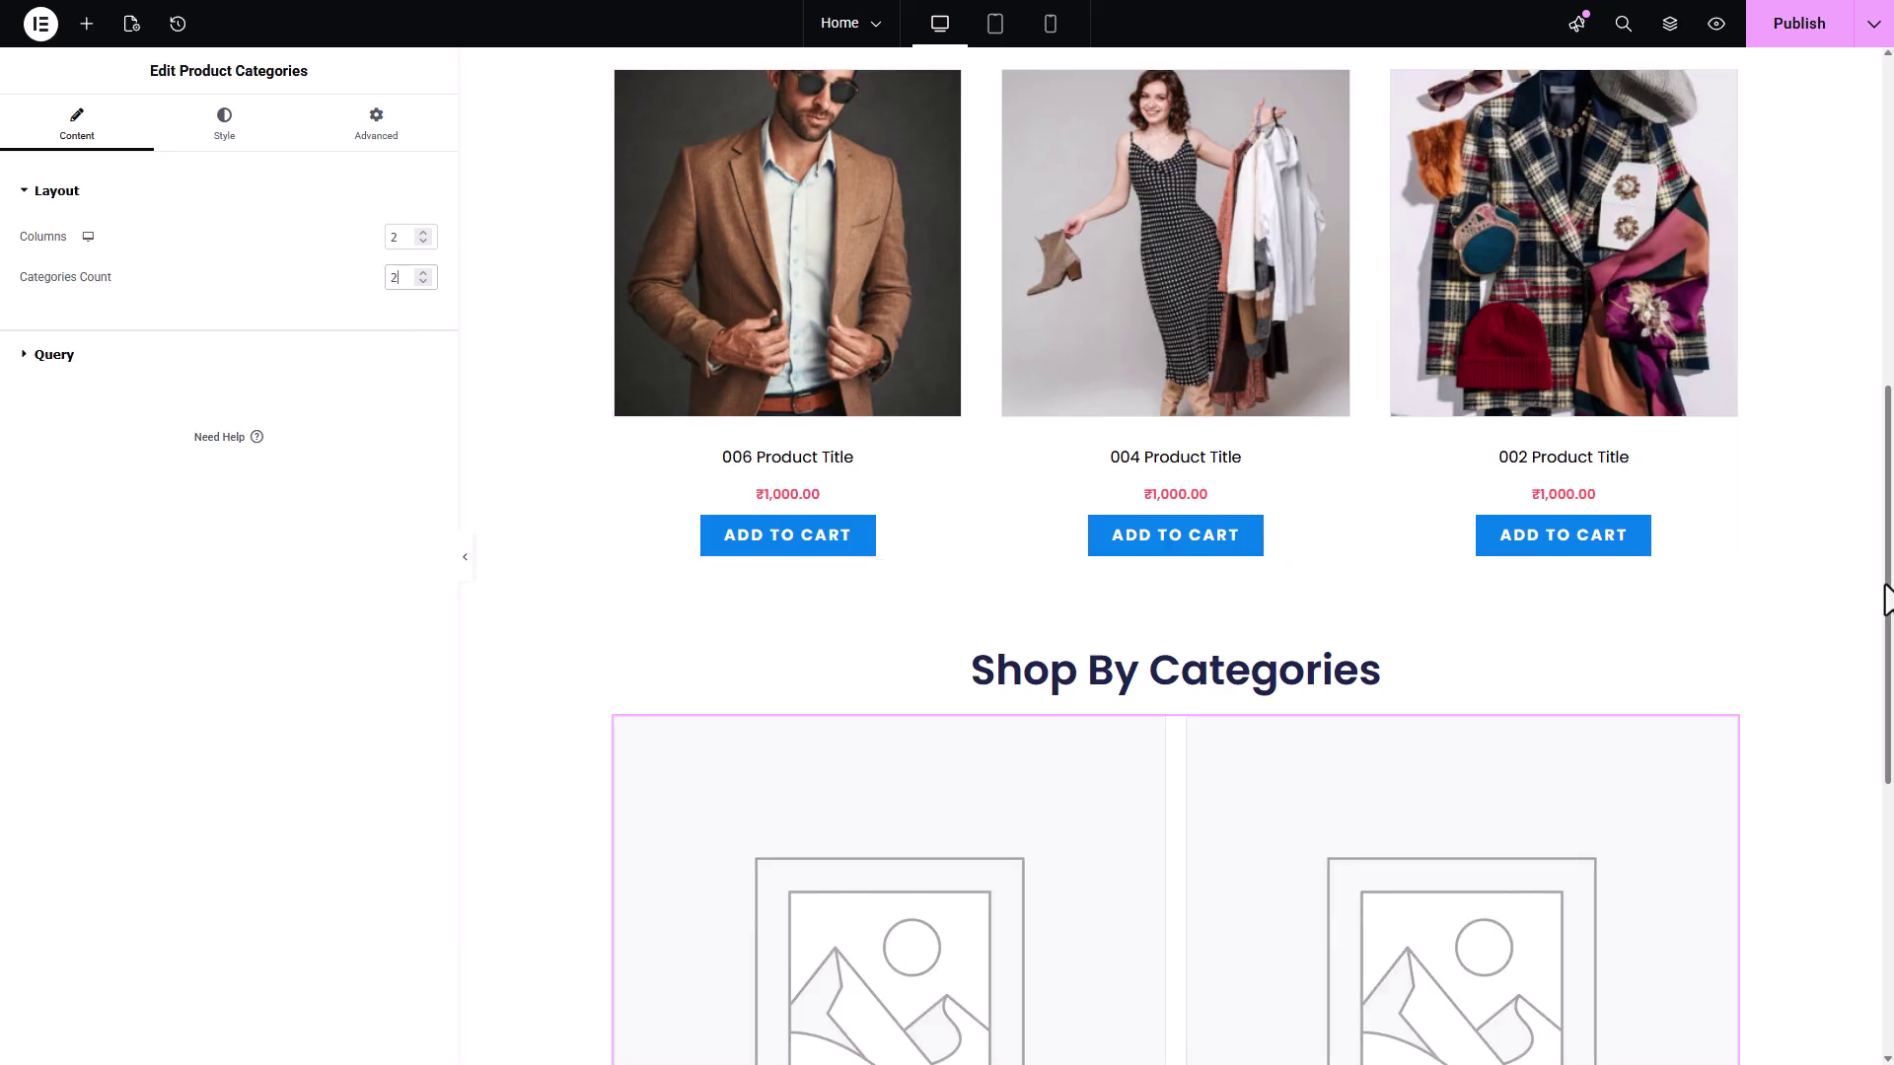
scroll(1884, 598, down, 5)
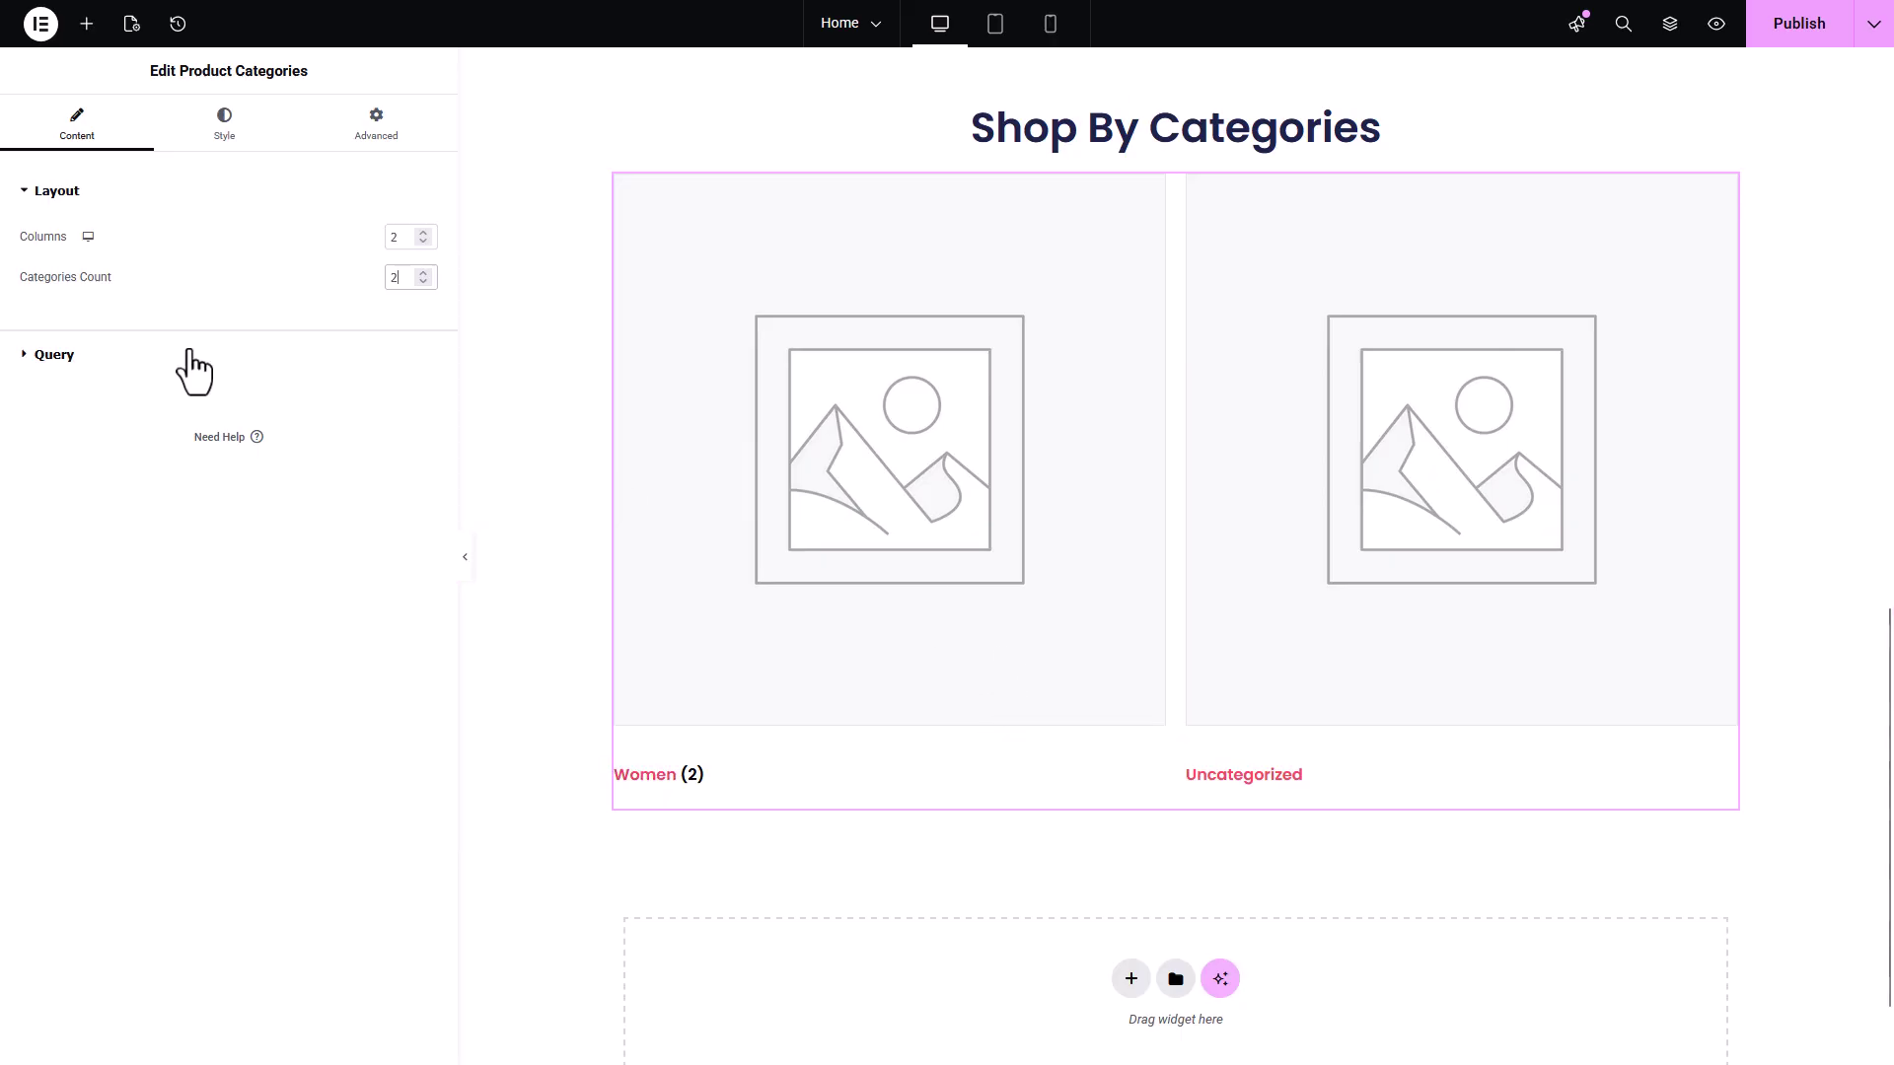
Set the Product Categories query source to Manual Selection and choose the Men and Women categories.
click(54, 357)
click(99, 307)
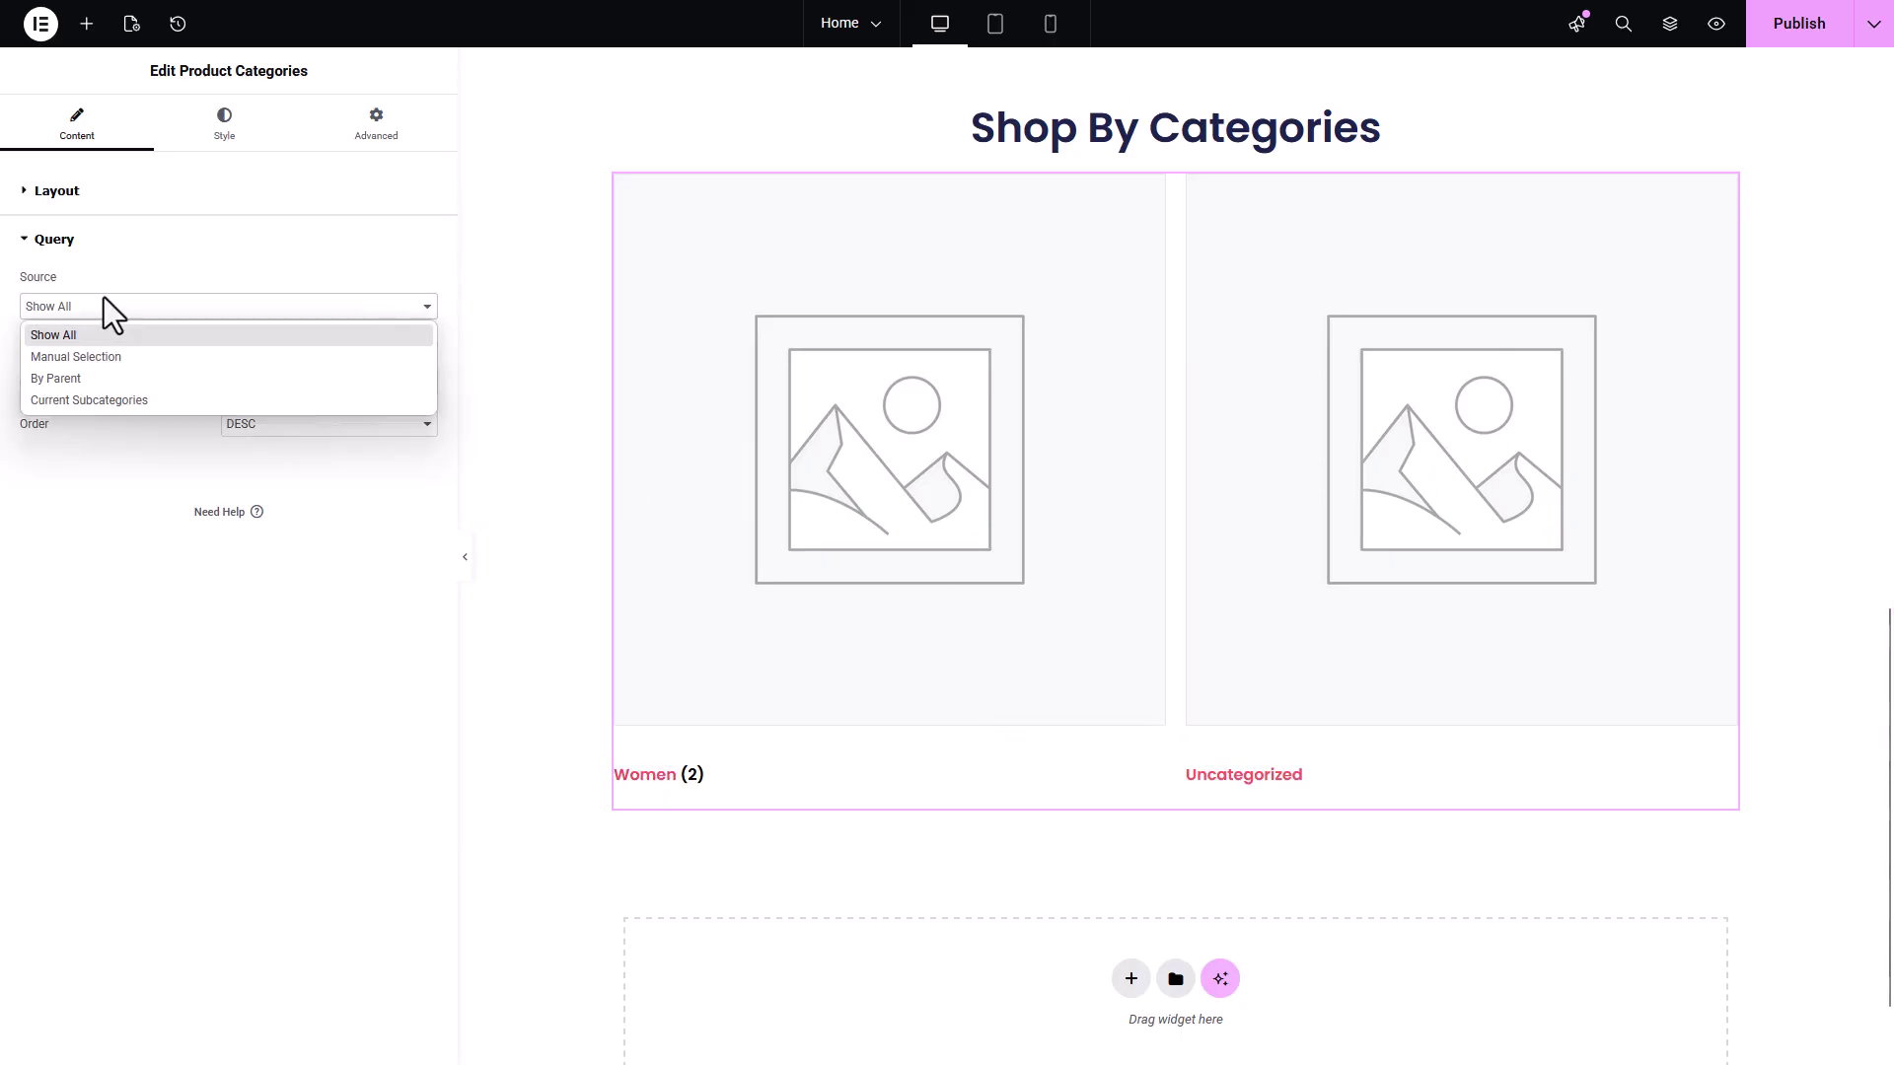
click(101, 359)
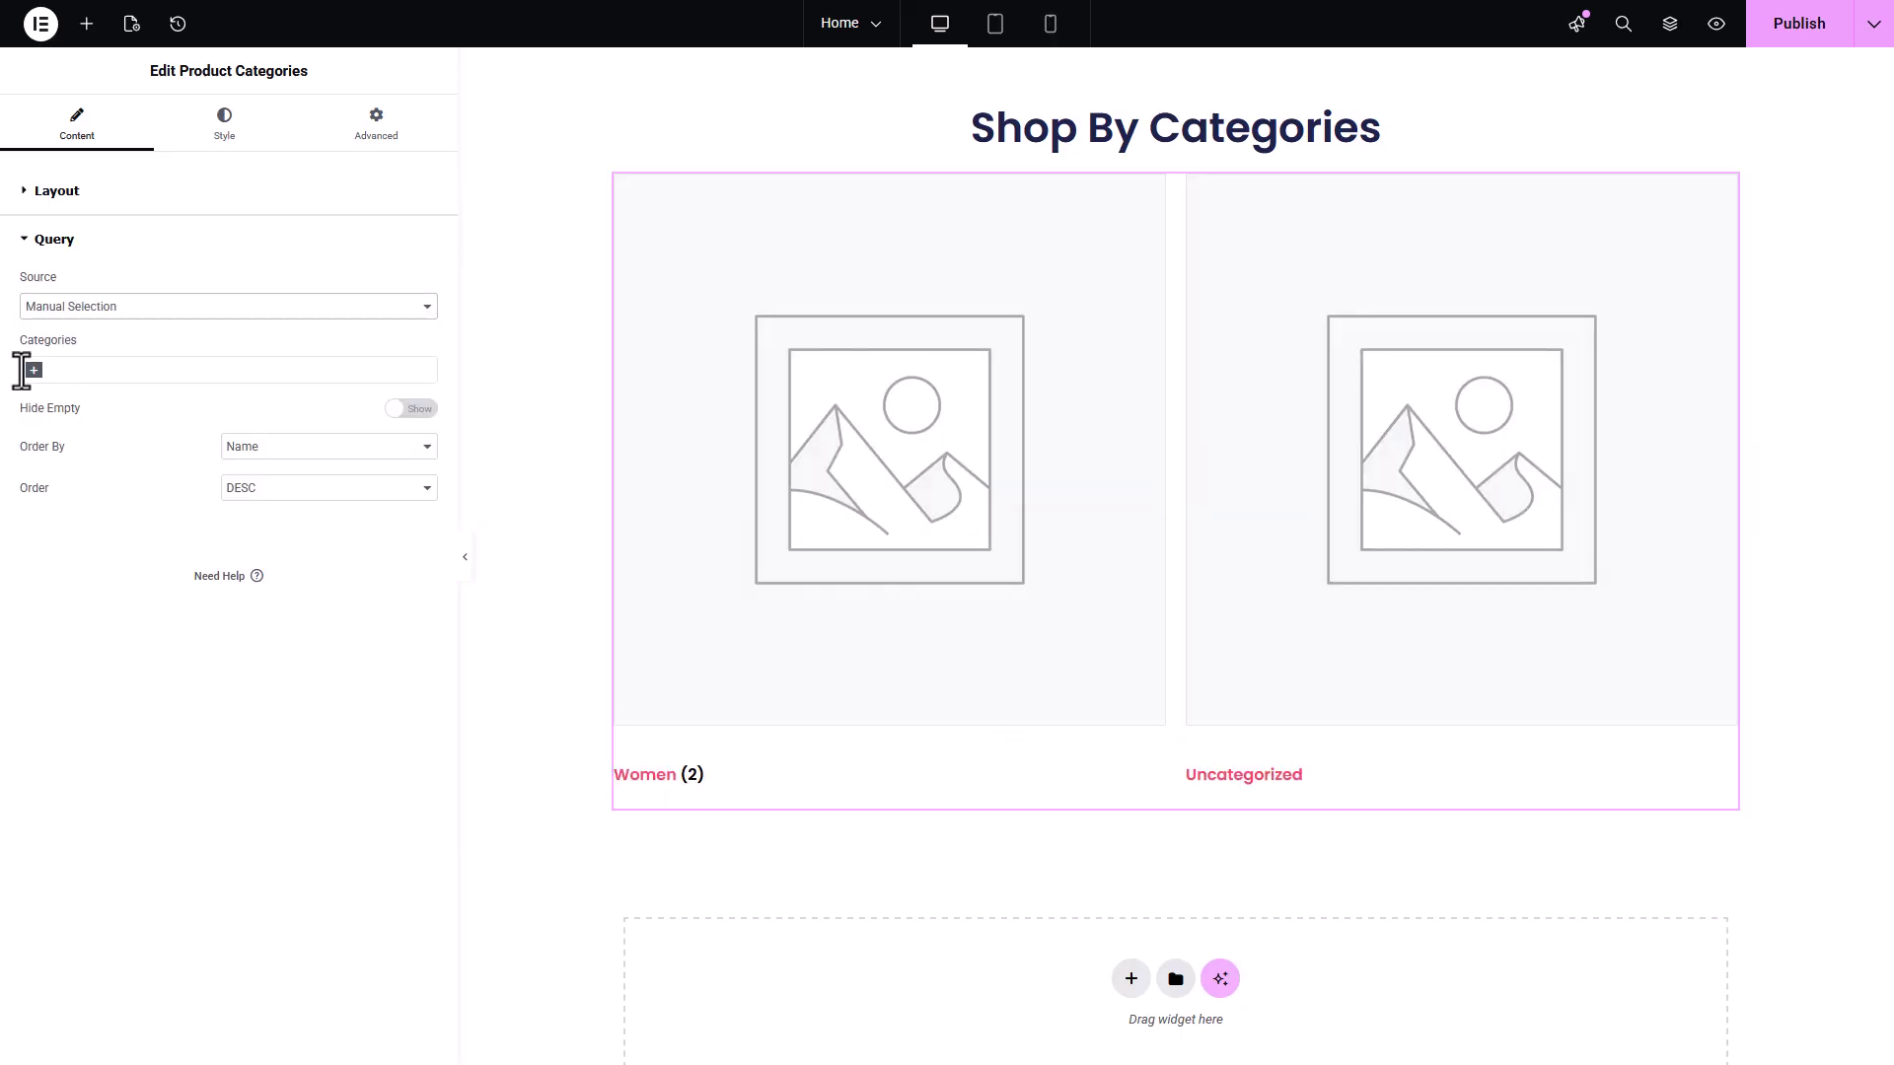
click(24, 370)
click(55, 395)
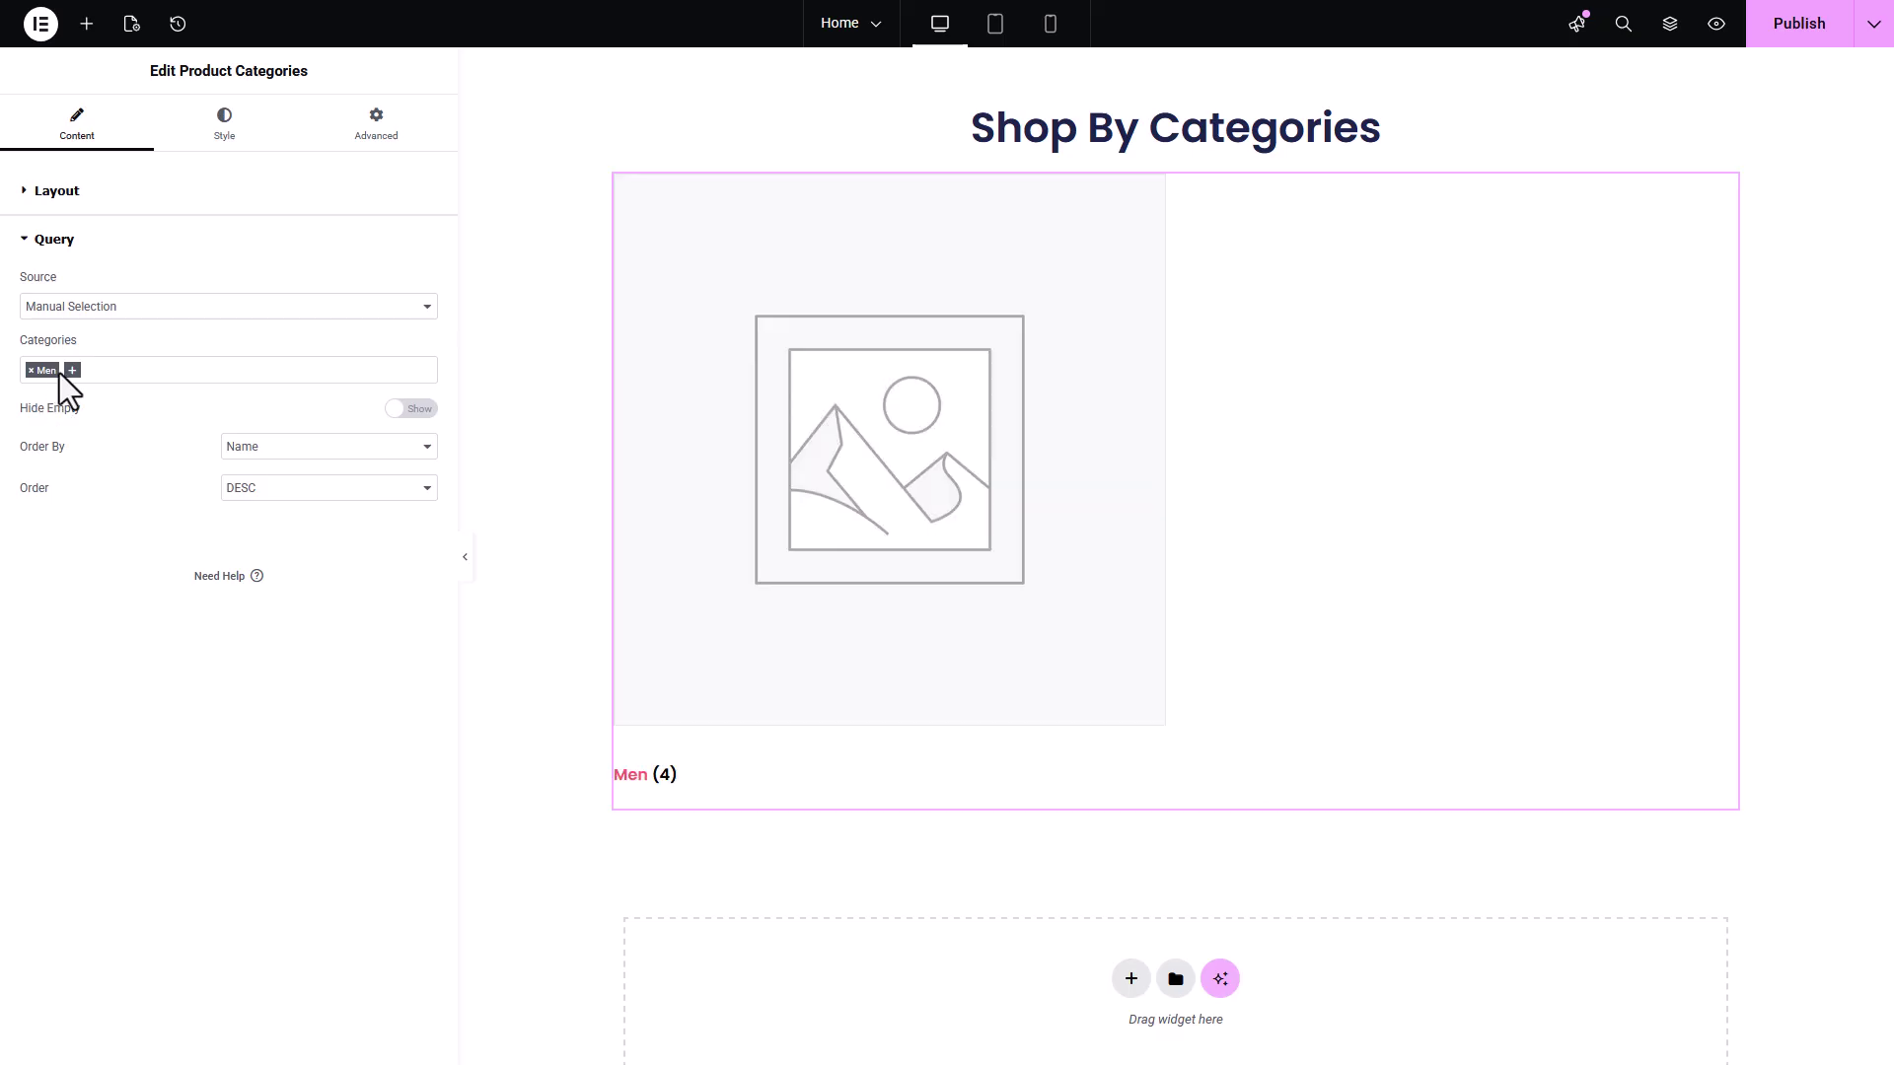
click(59, 373)
click(69, 420)
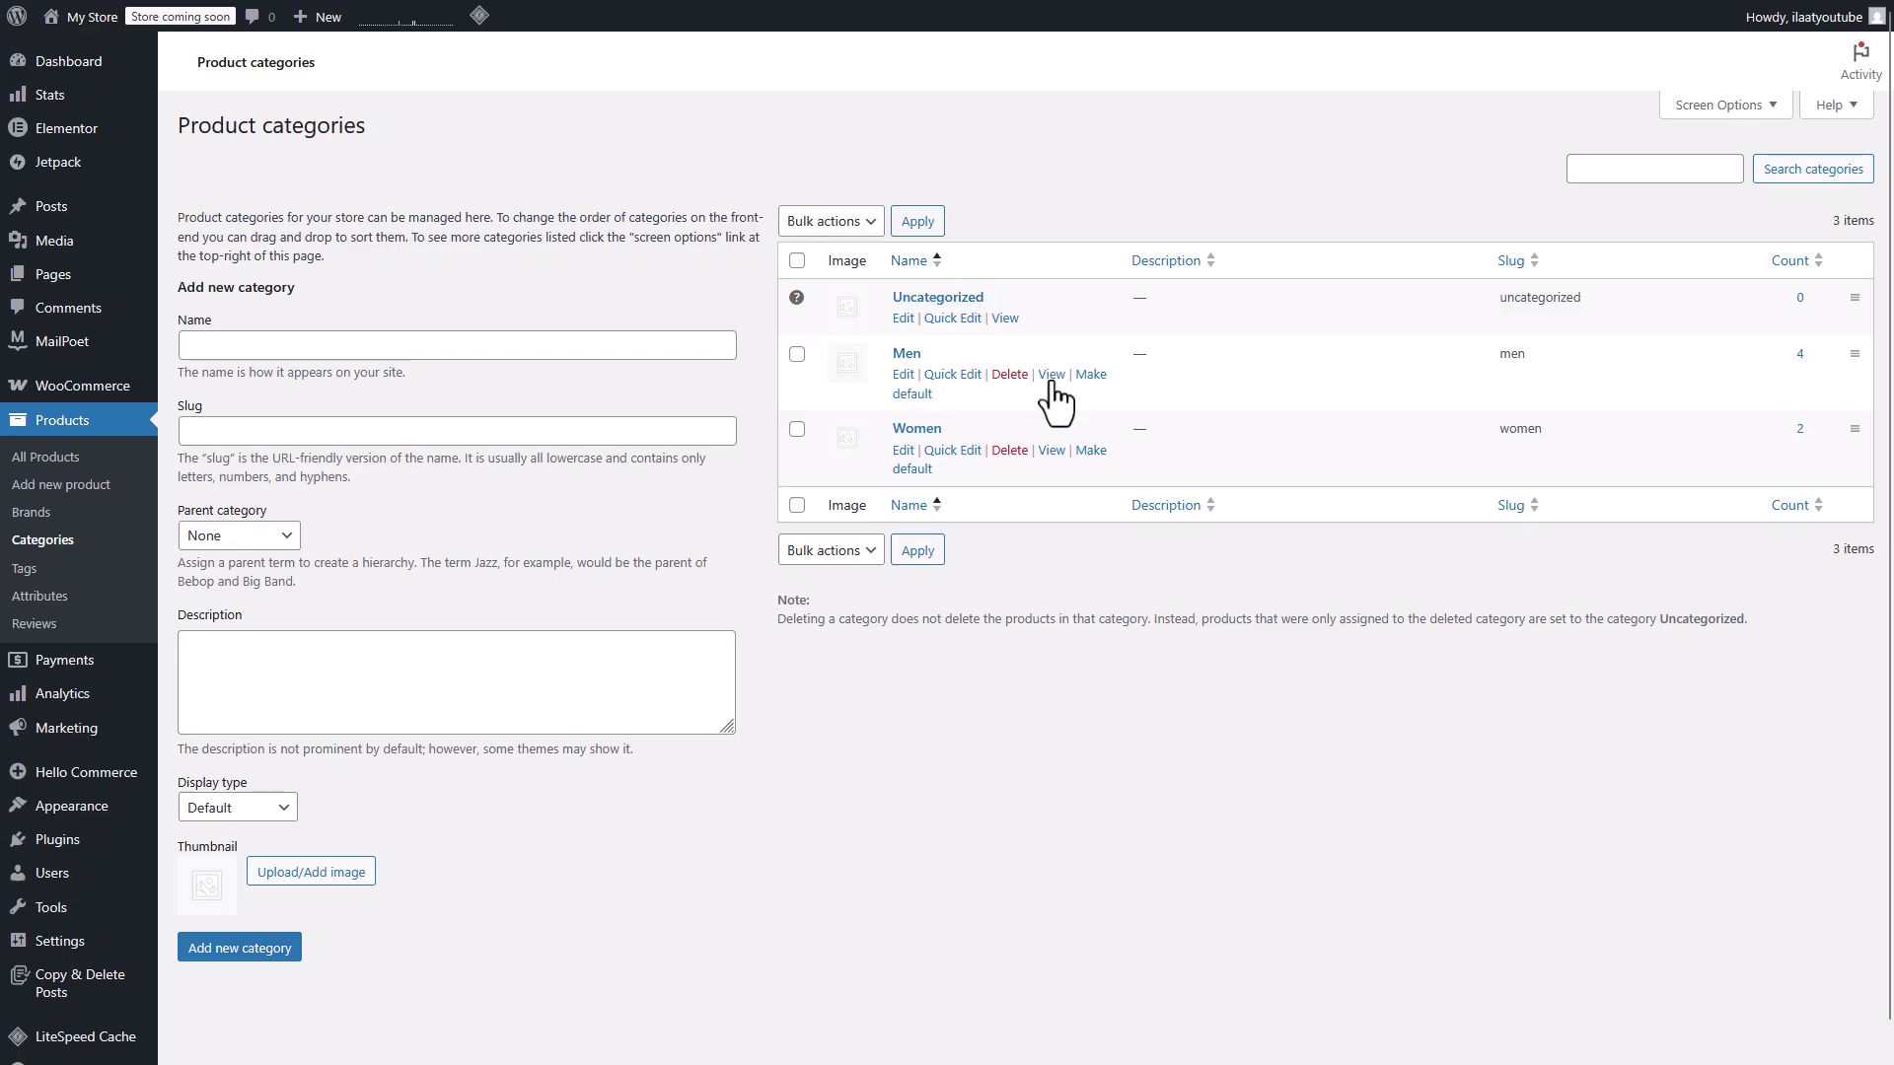
Edit the Men product category and set its thumbnail to the photo of the man in a blue beanie and sweater.
click(903, 374)
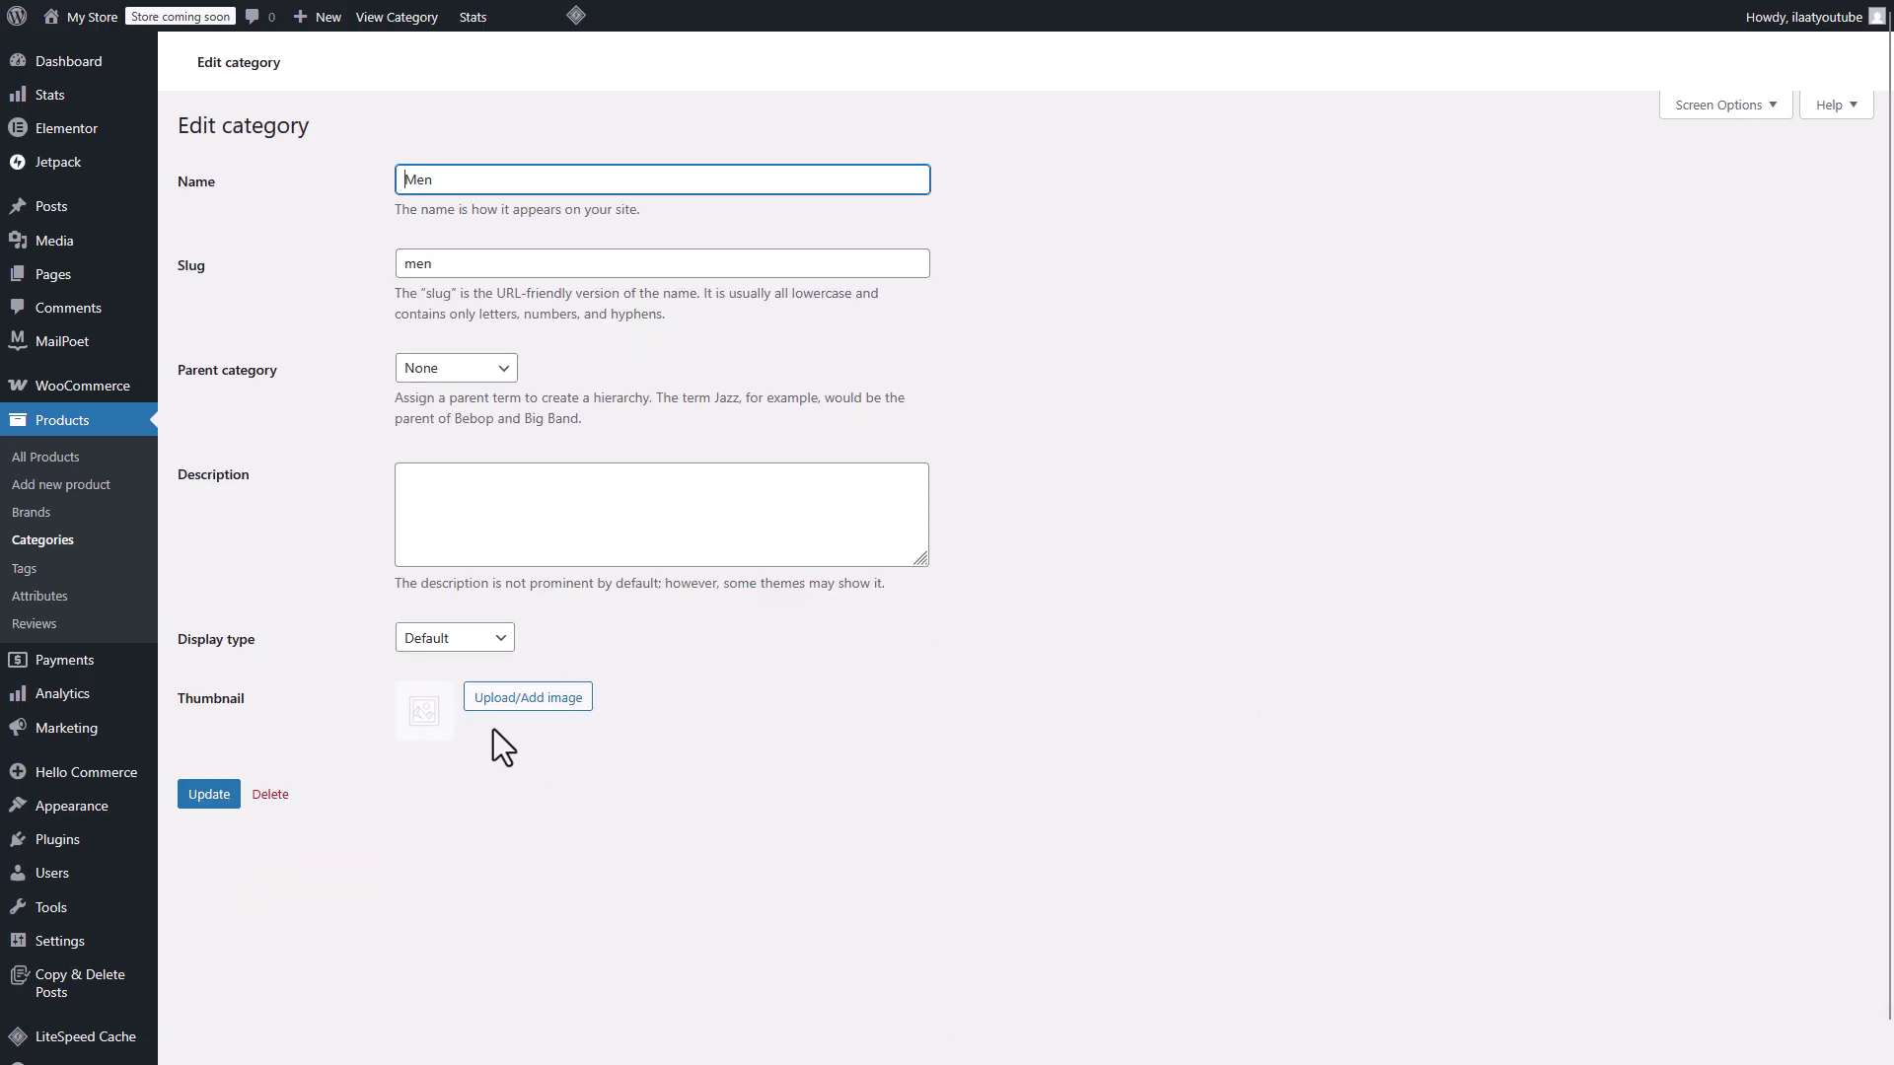
click(528, 698)
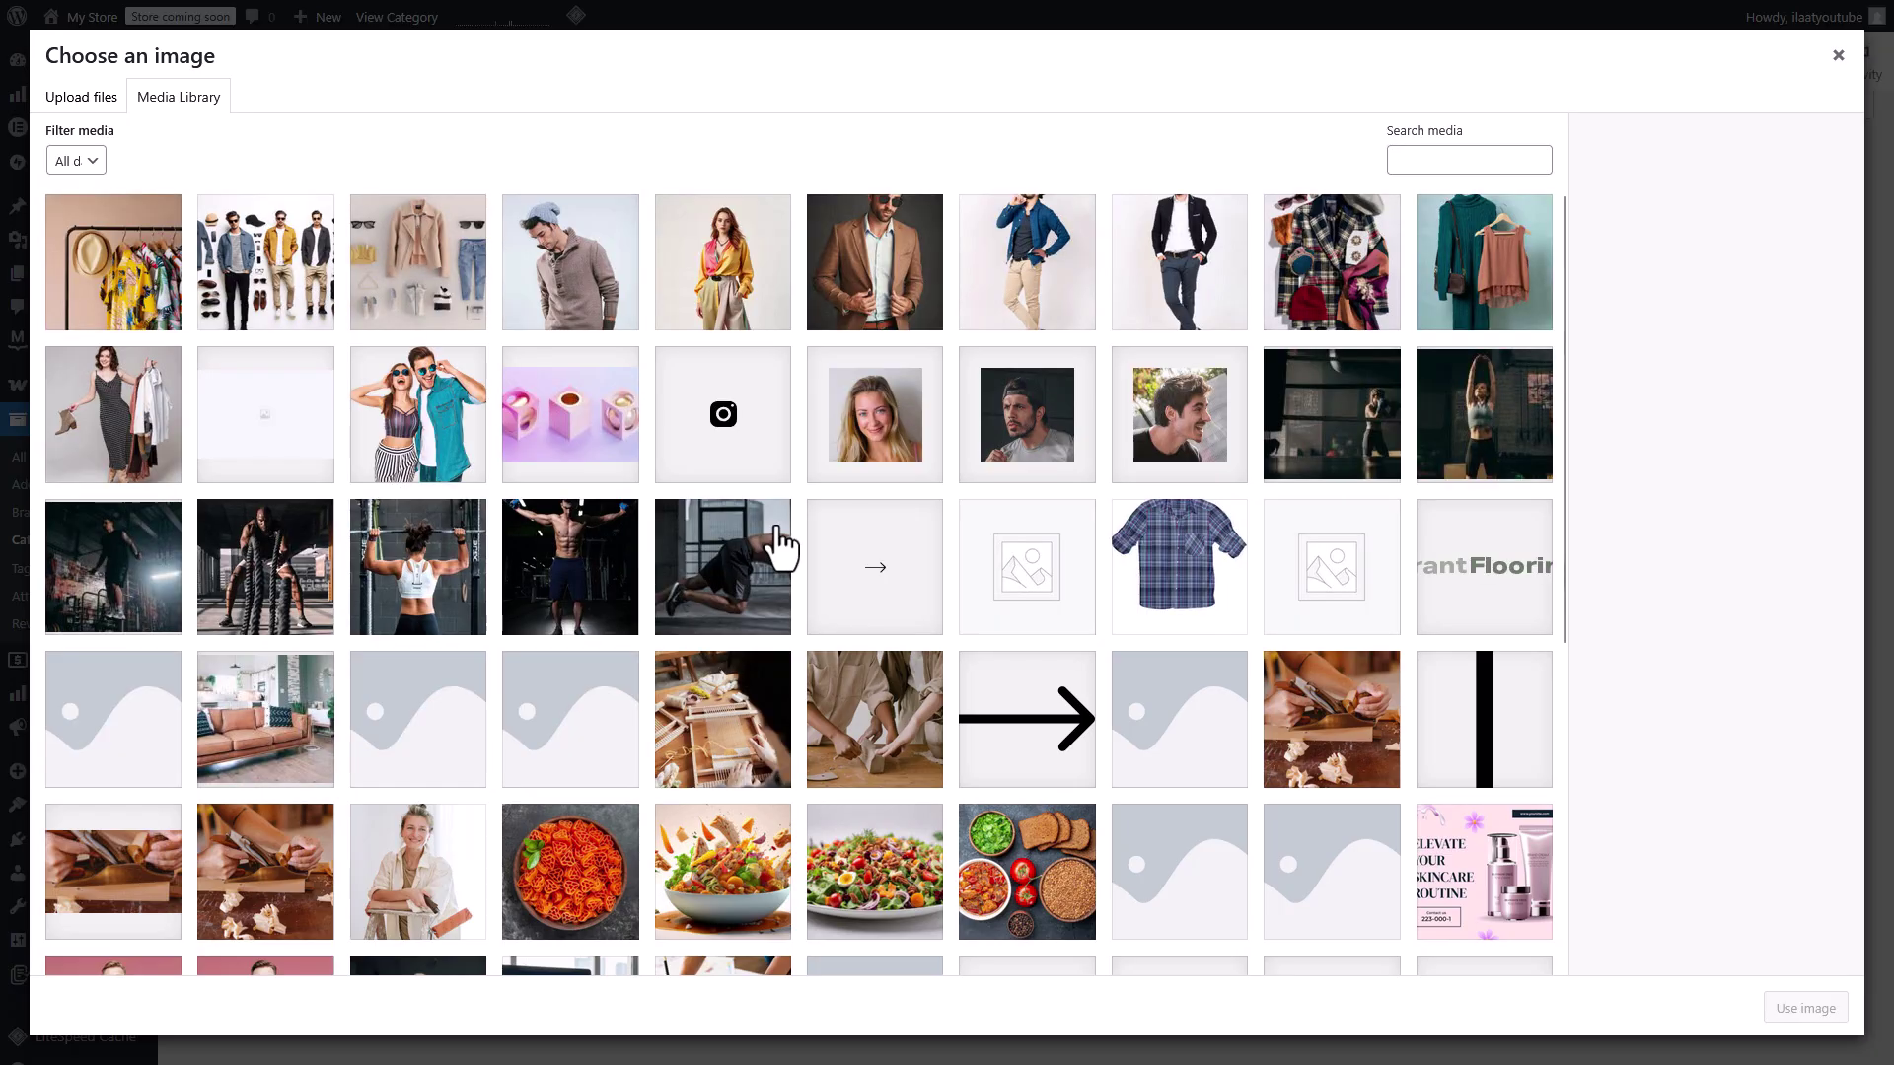
click(589, 294)
click(1803, 1008)
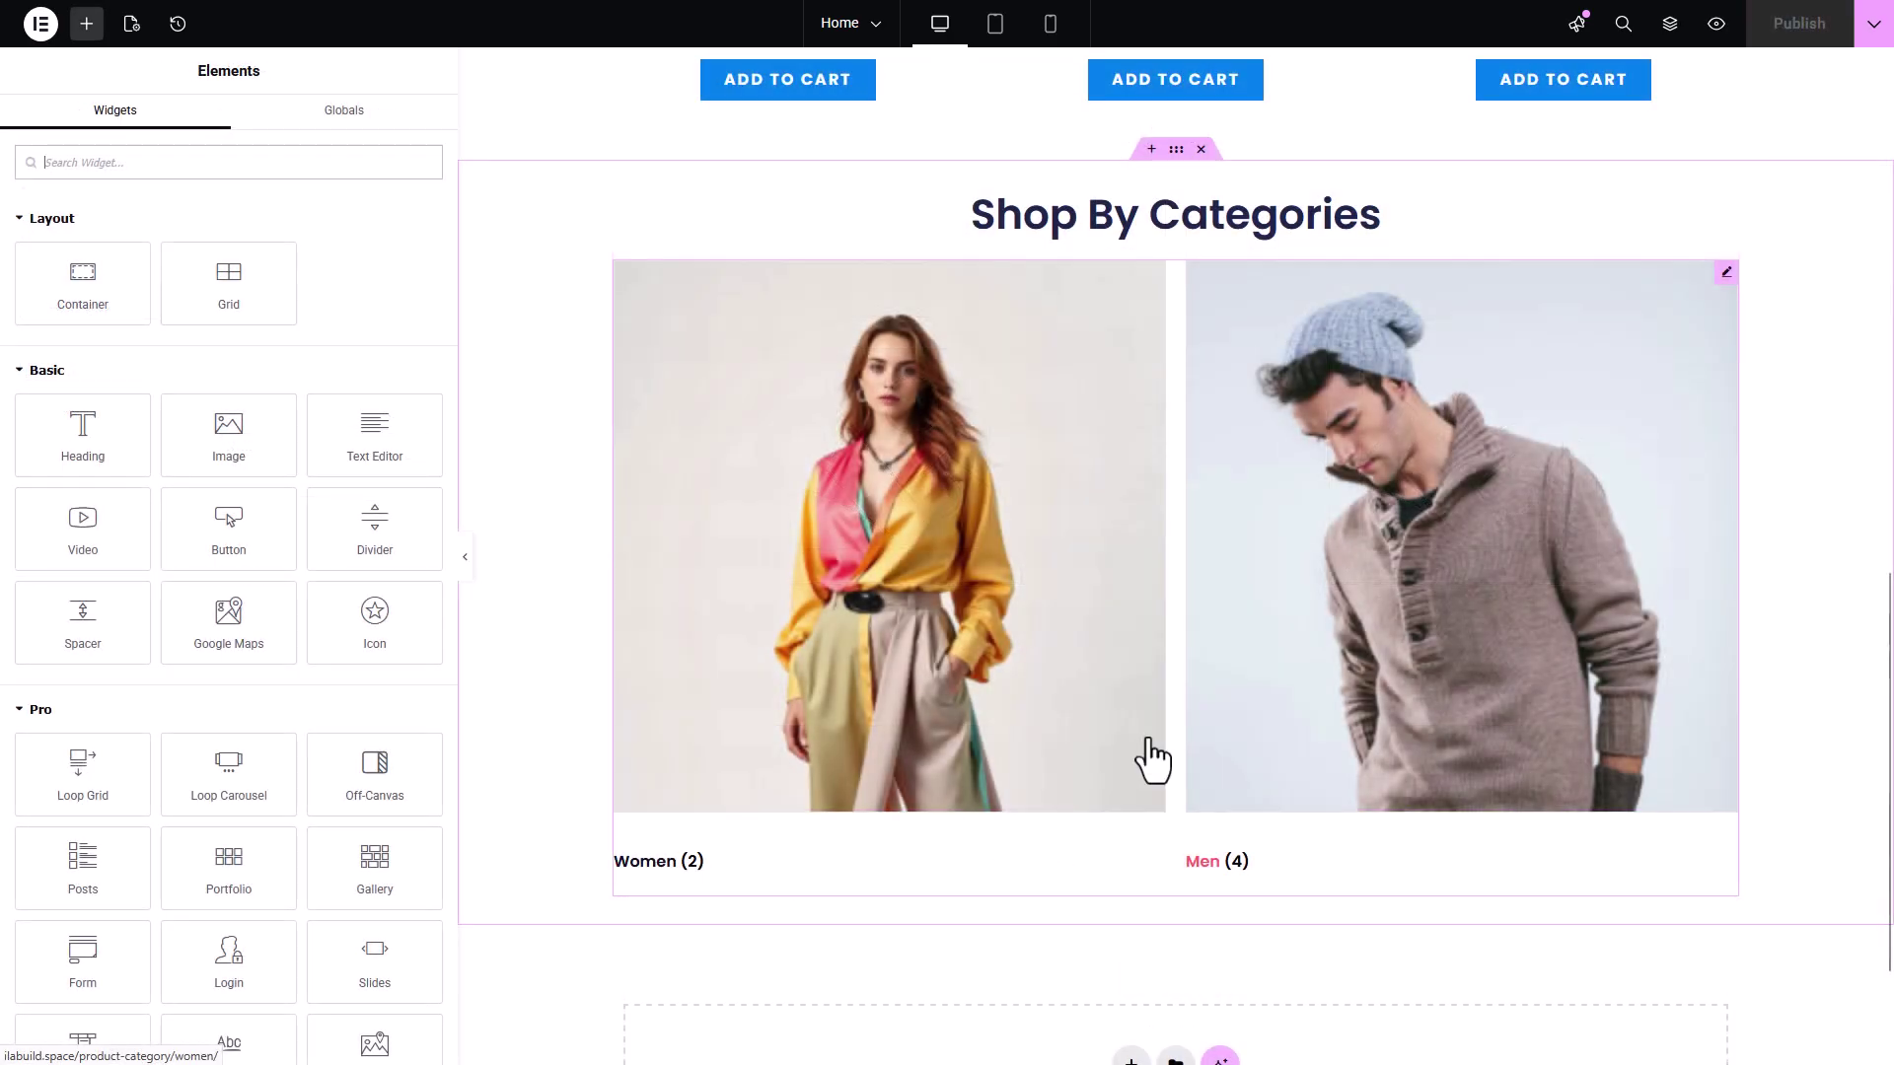
Give the homepage's Product Categories widget the CSS class shopbycat.
click(1028, 848)
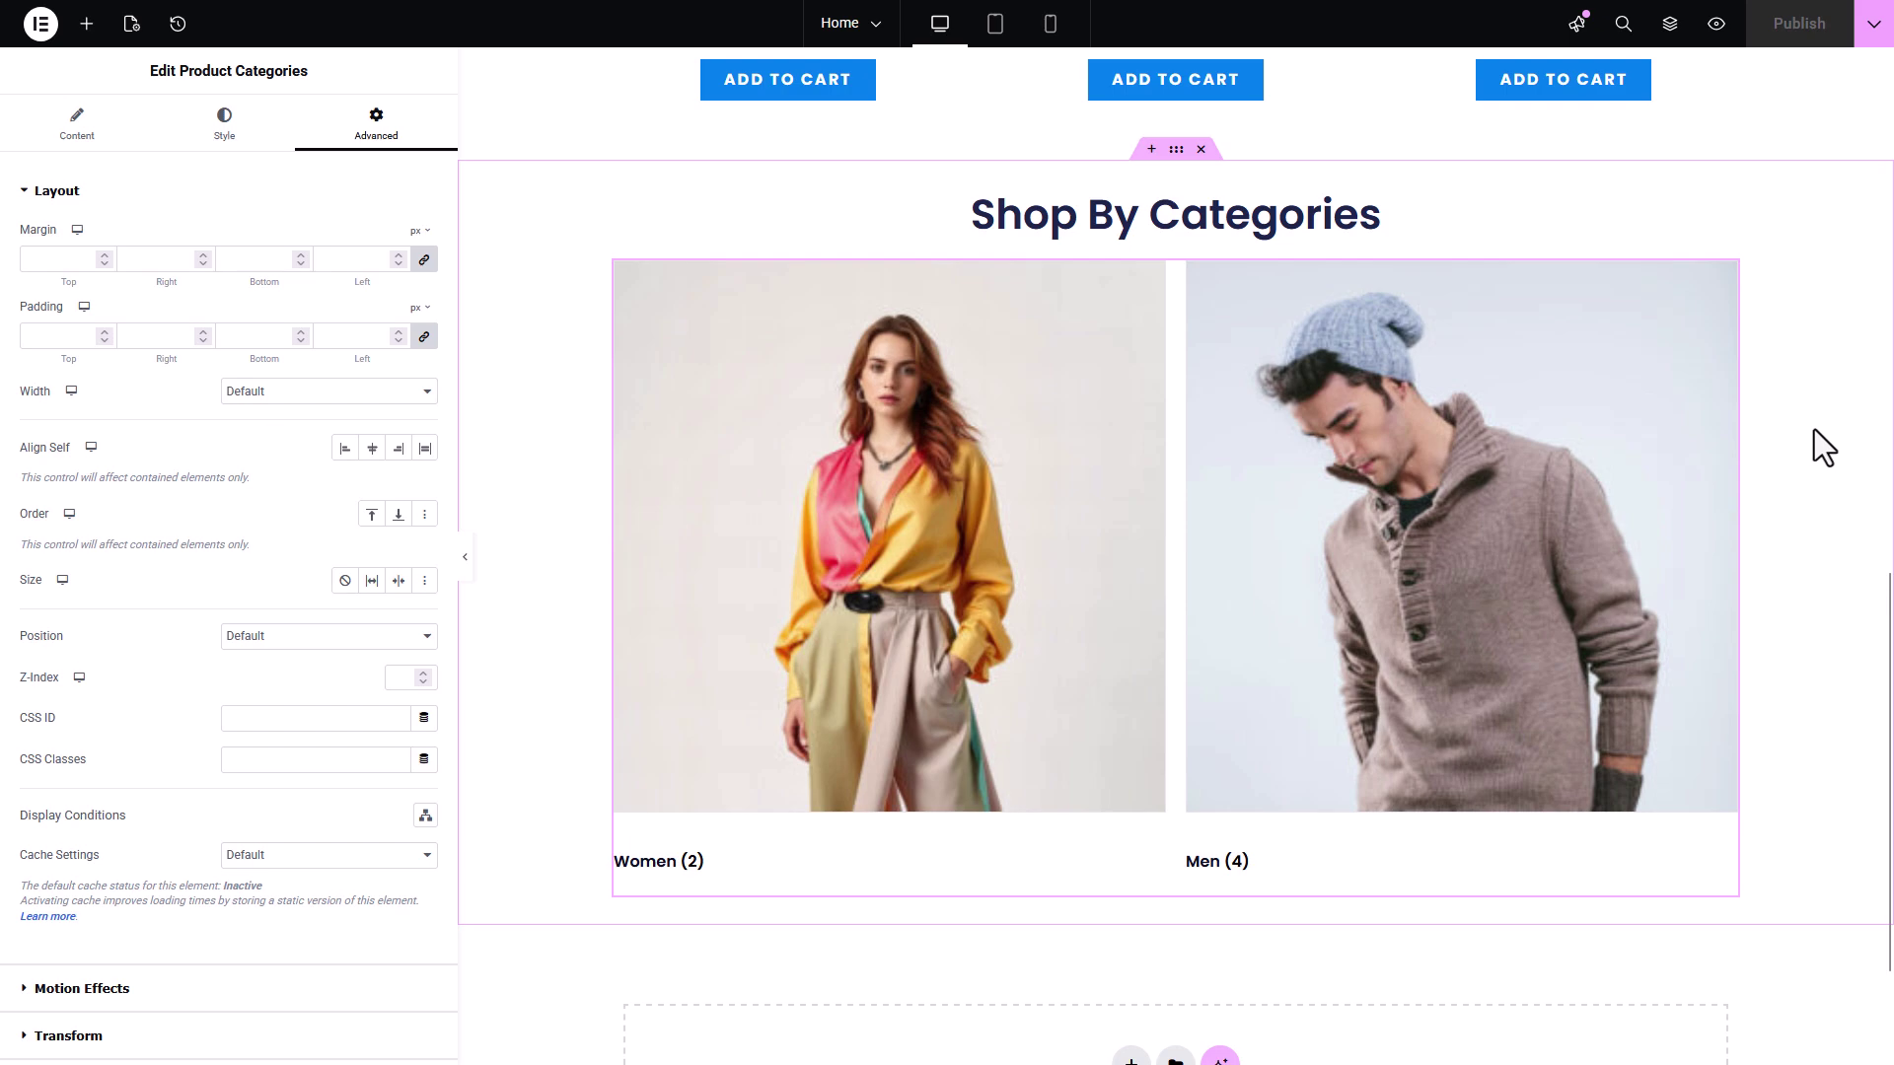
click(52, 192)
click(77, 125)
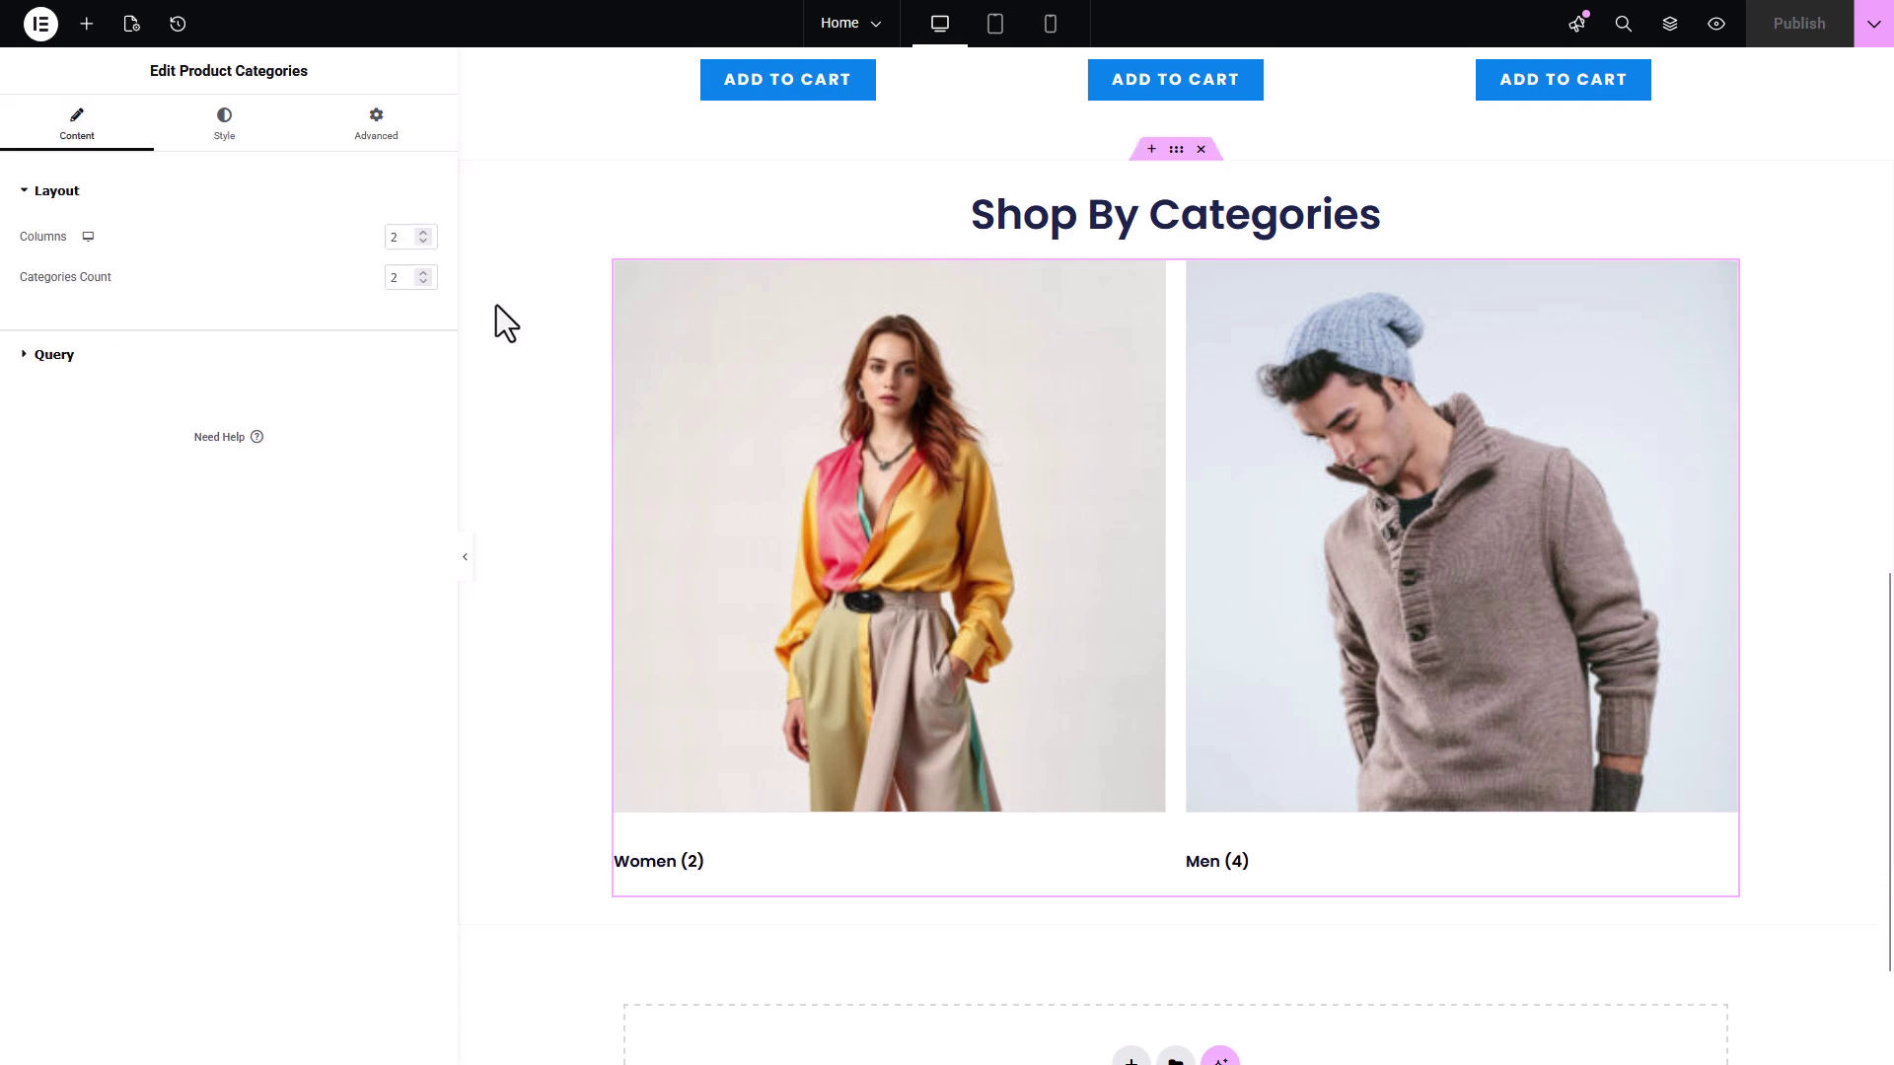
click(375, 126)
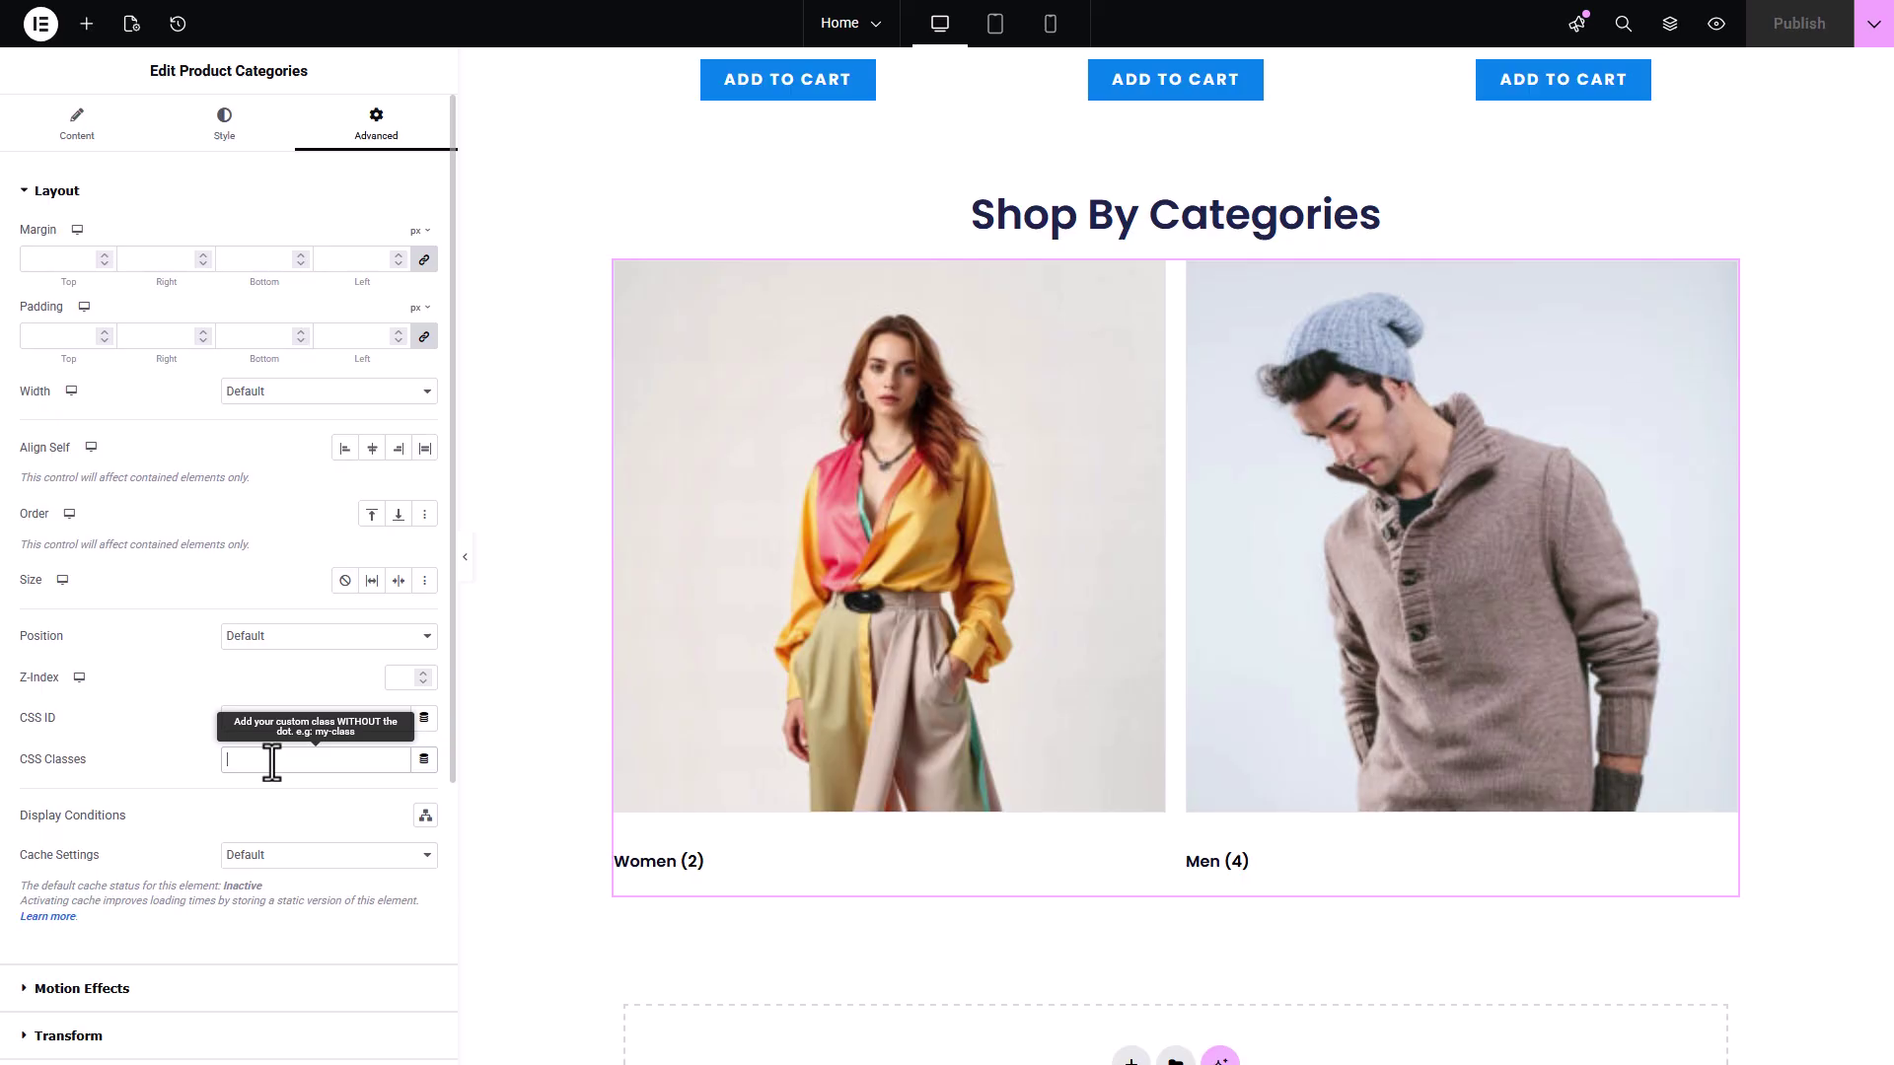
text(shopbycat)
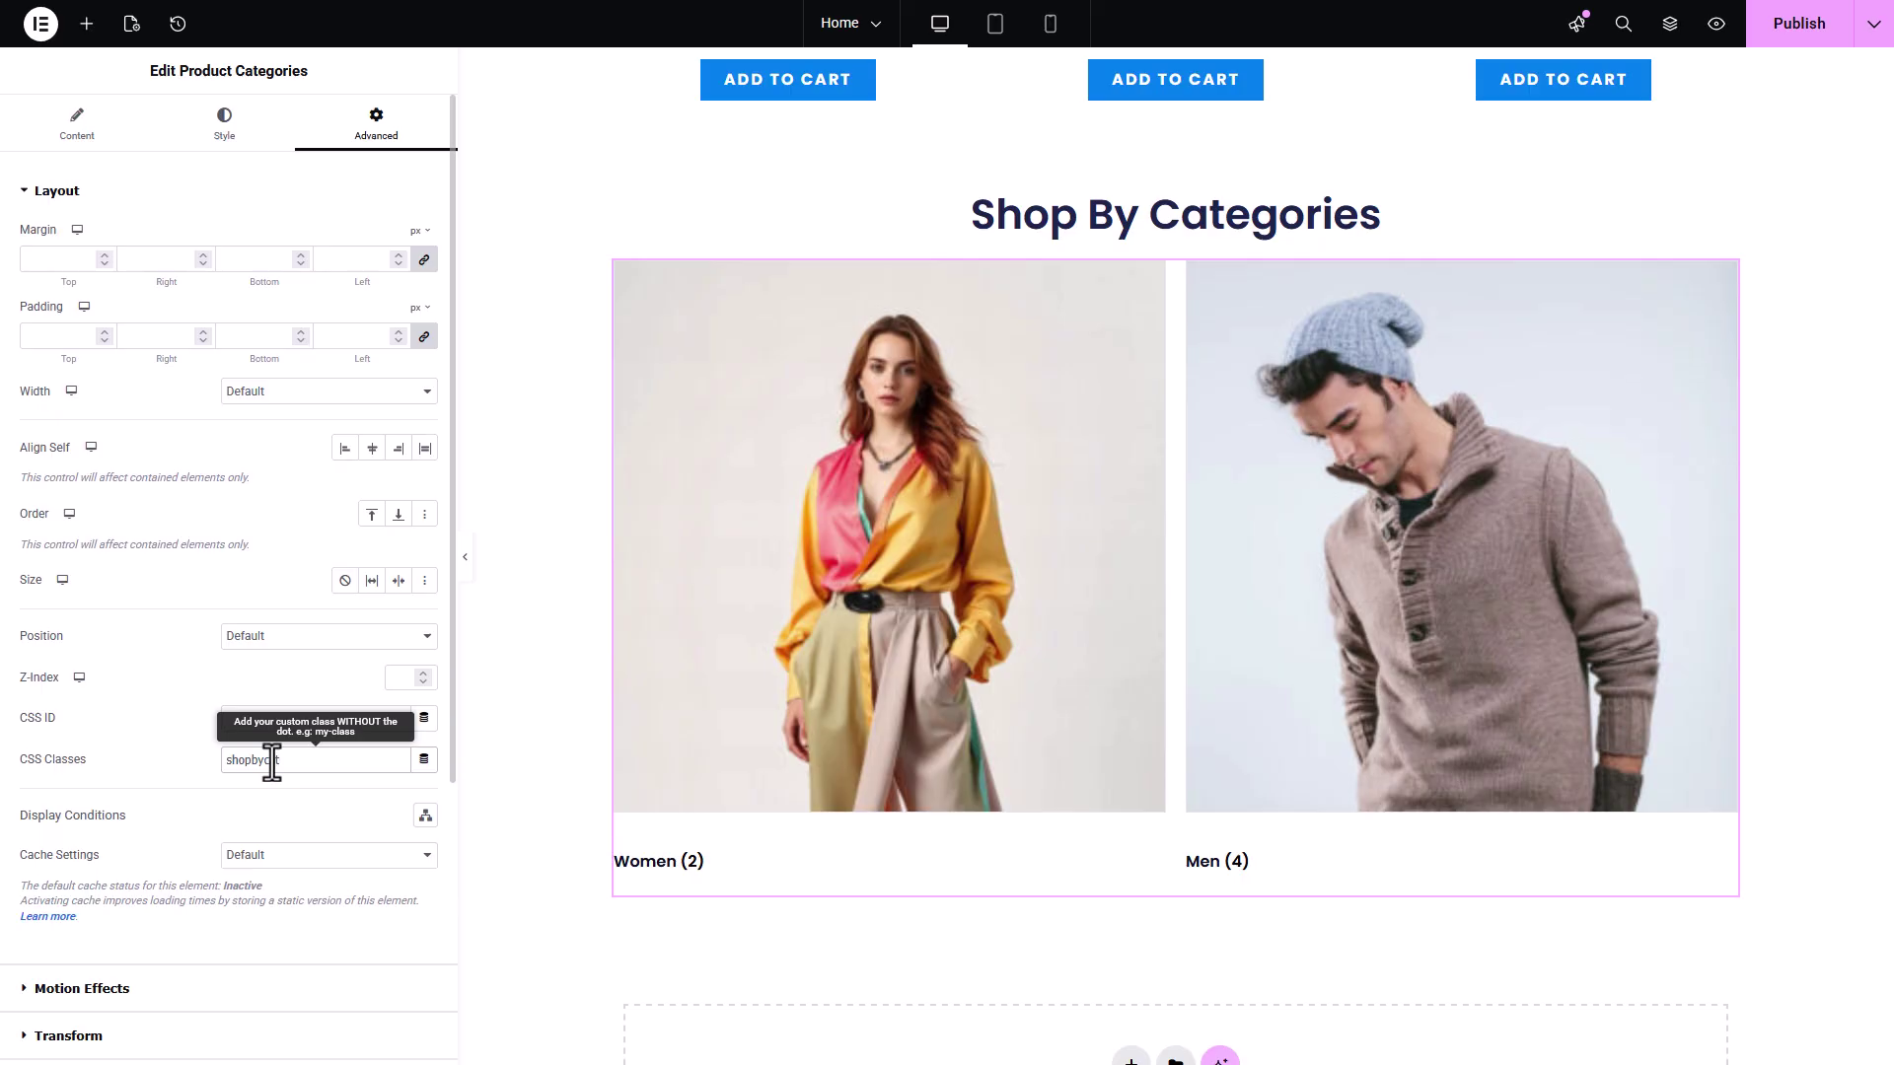
click(61, 191)
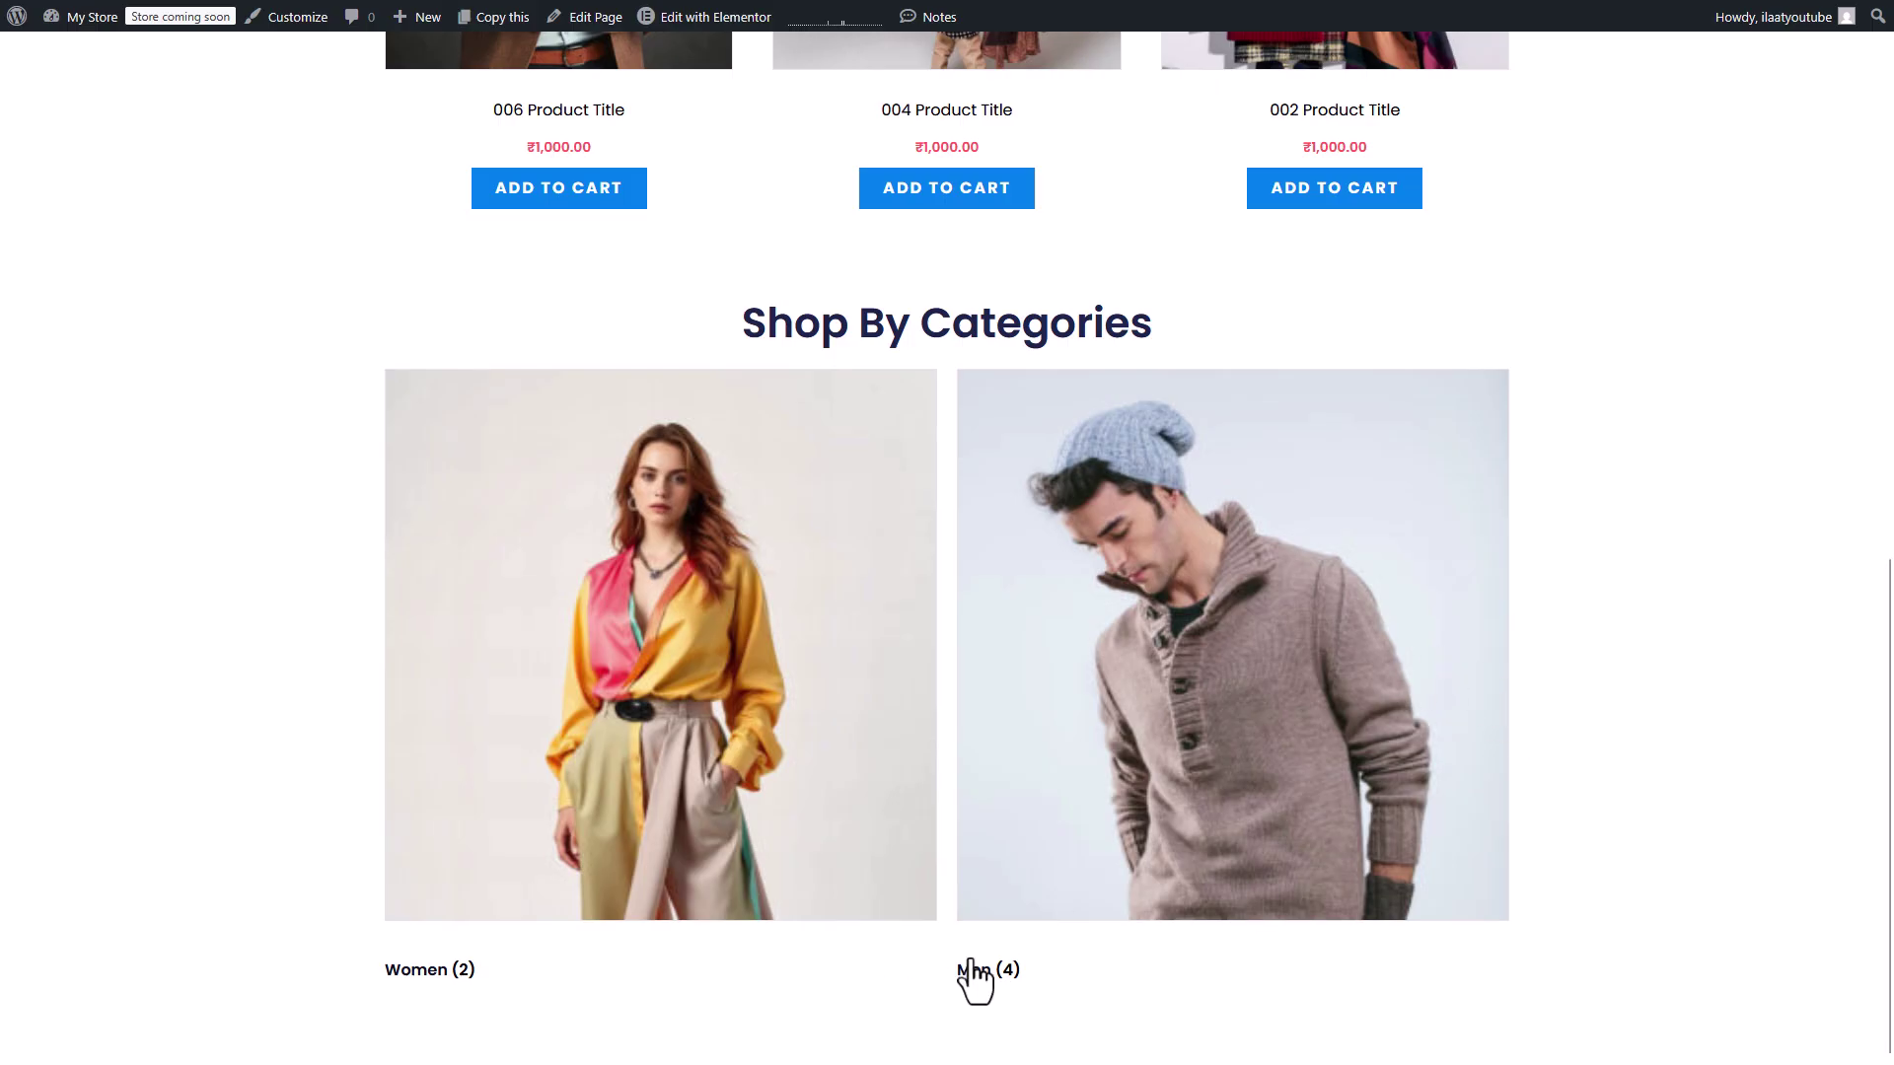
Inspect the Men category title on the live page and copy its class name from the HTML.
right_click(974, 981)
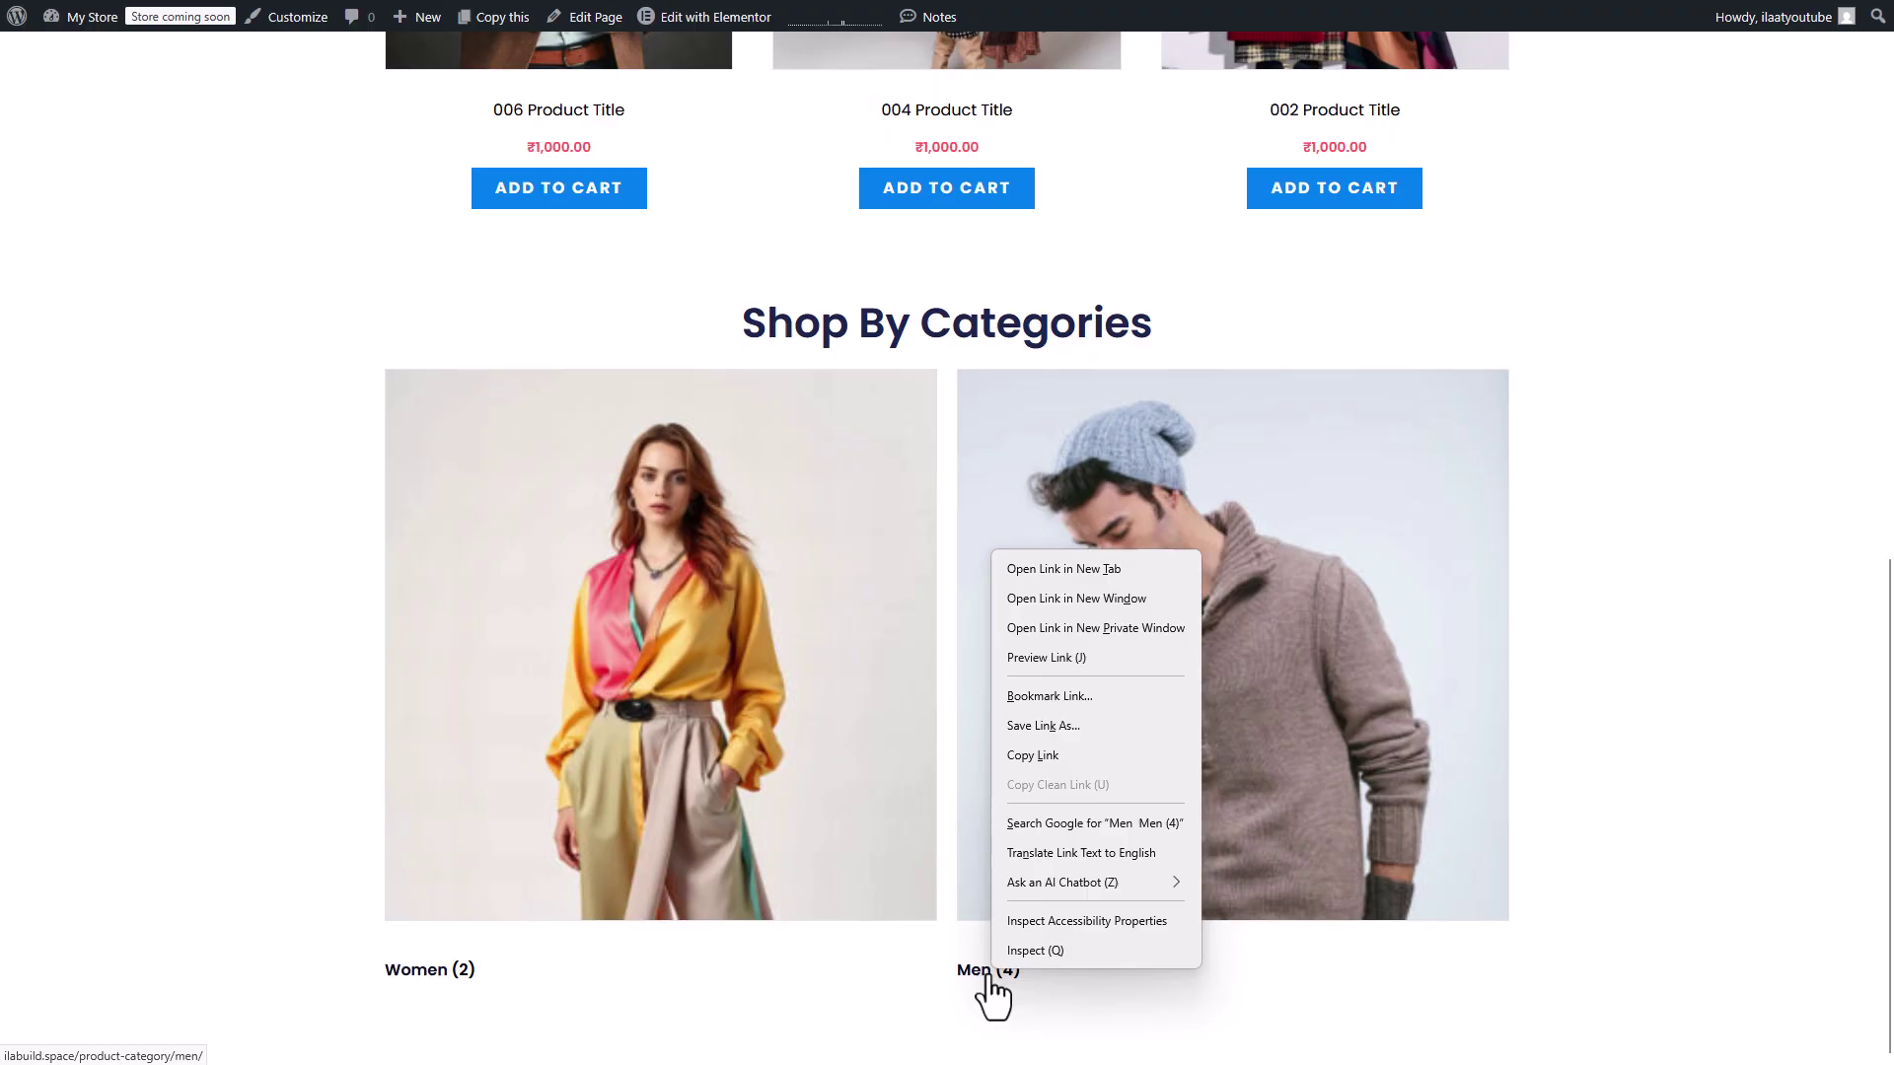
click(1057, 957)
scroll(1489, 456, down, 4)
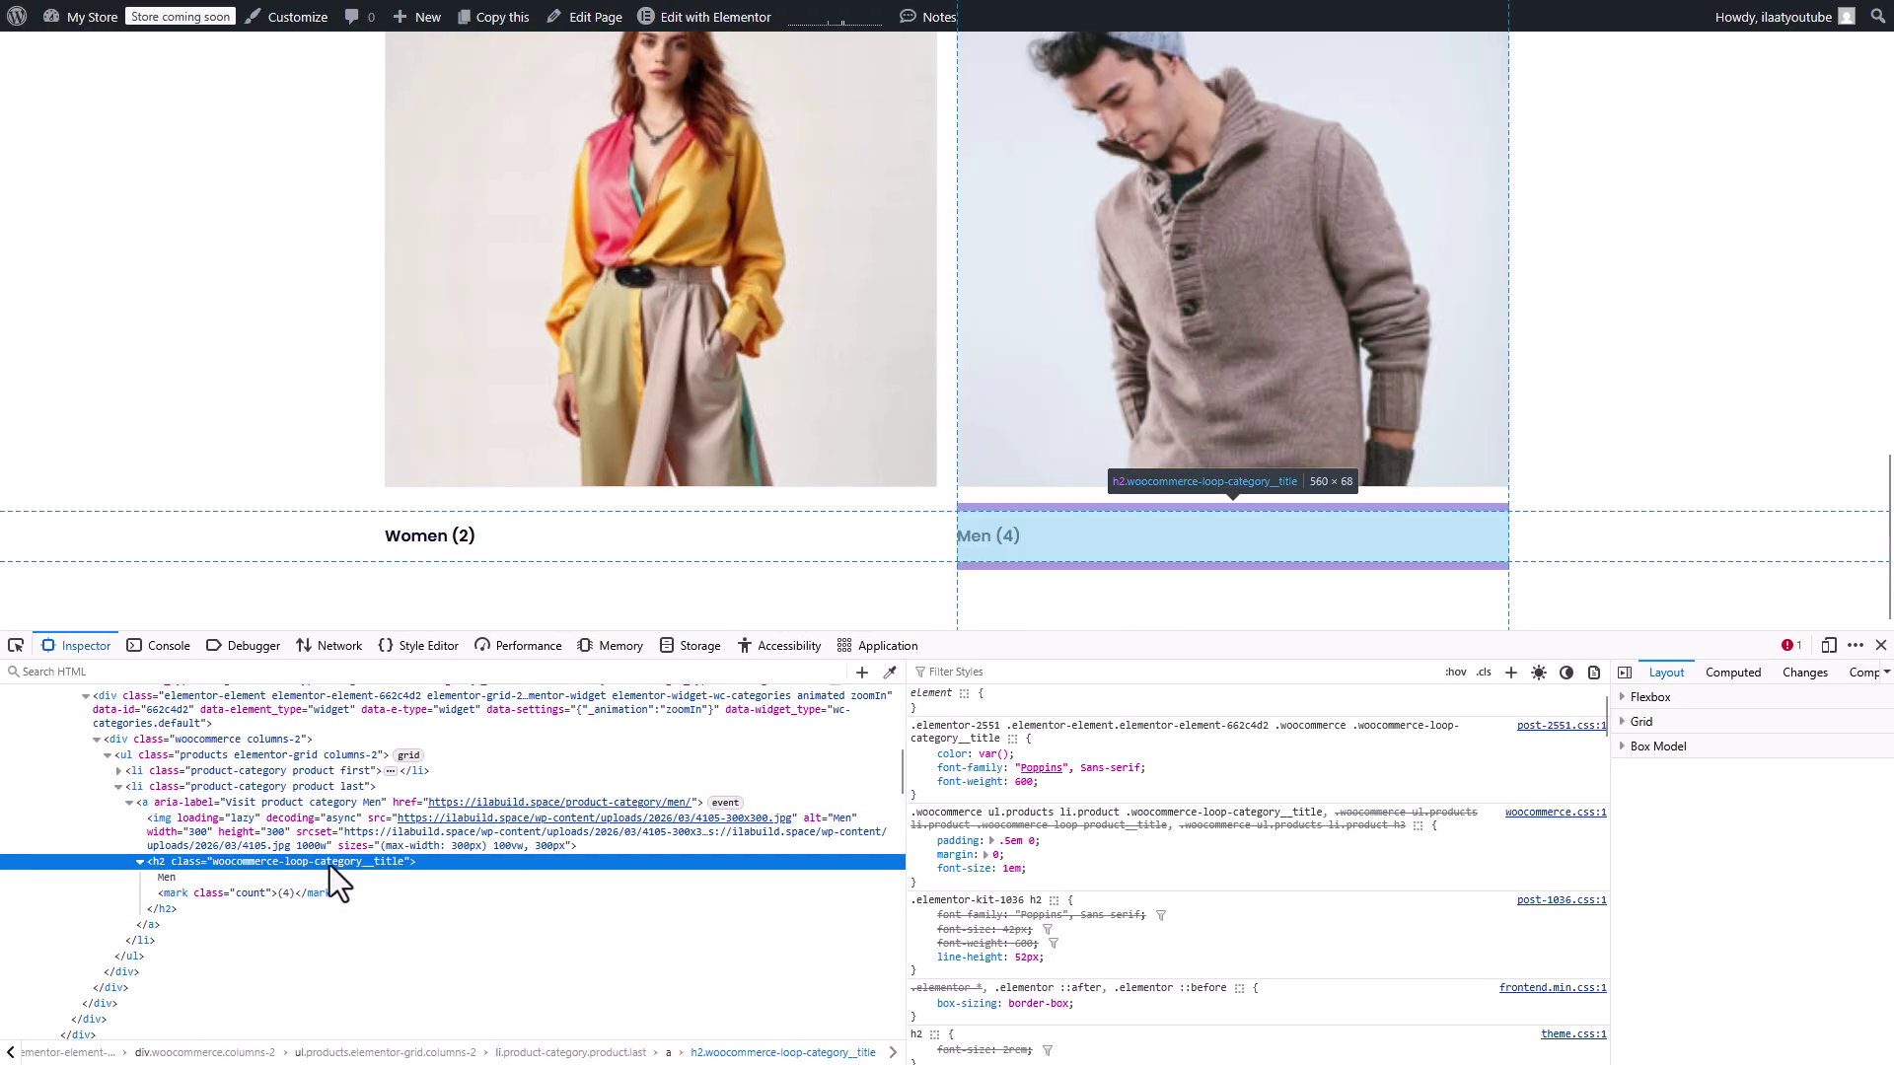
double_click(330, 864)
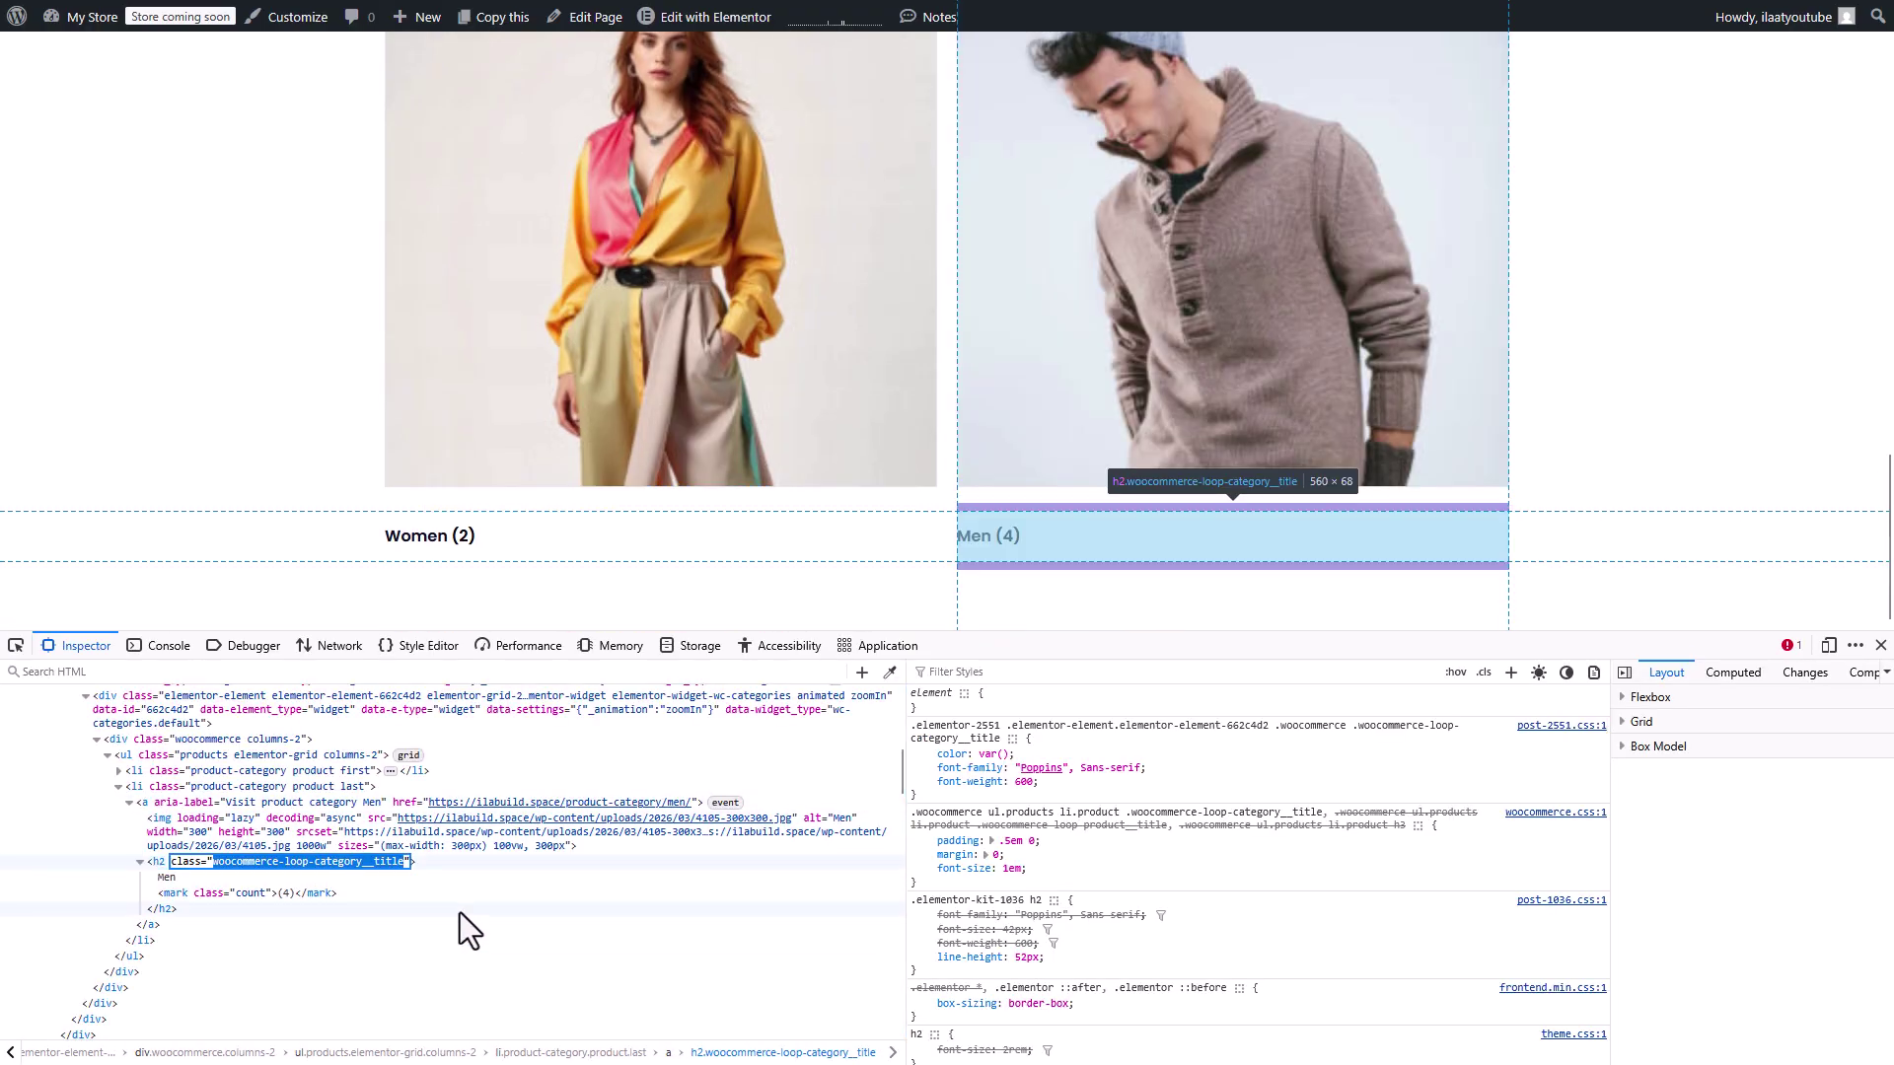
click(1881, 645)
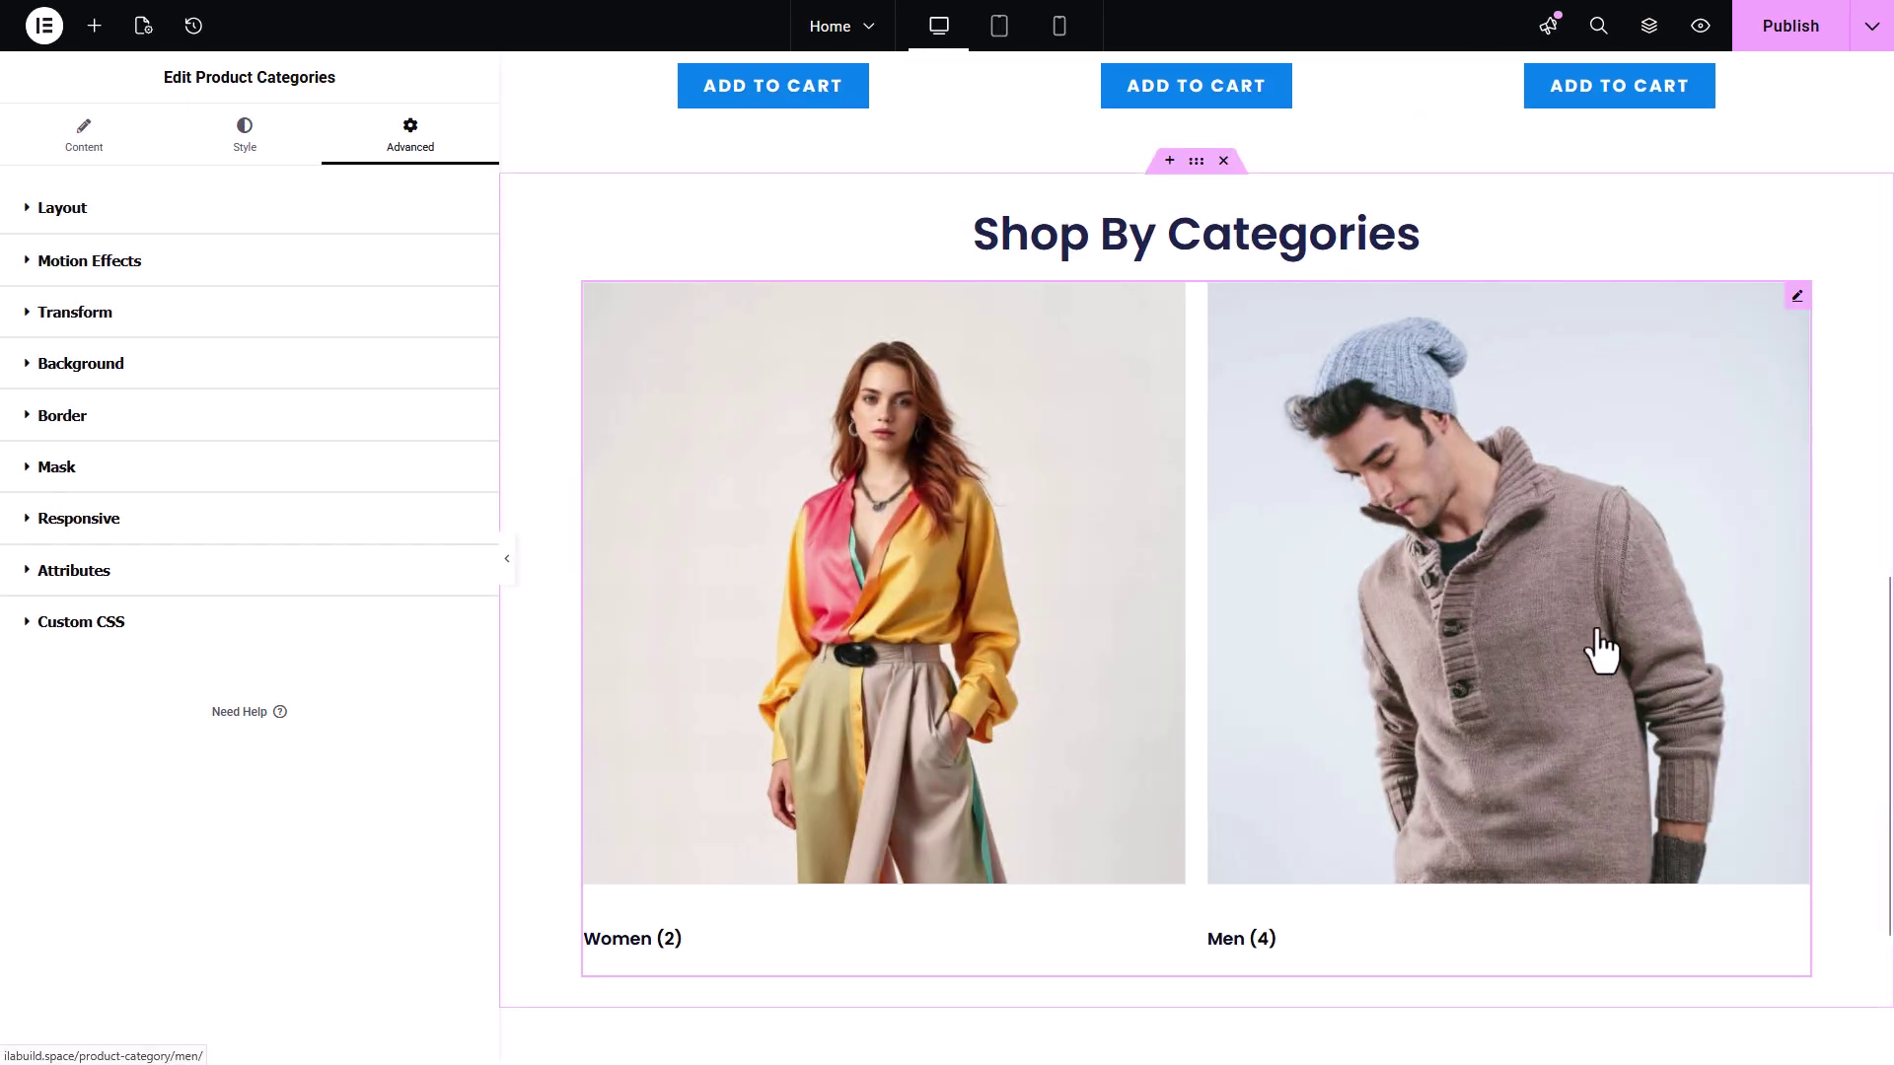
Hide the category titles with the custom CSS .shopbycat .woocommerce-loop-category__title{display:none;} on the widget and publish the page.
click(131, 623)
click(269, 743)
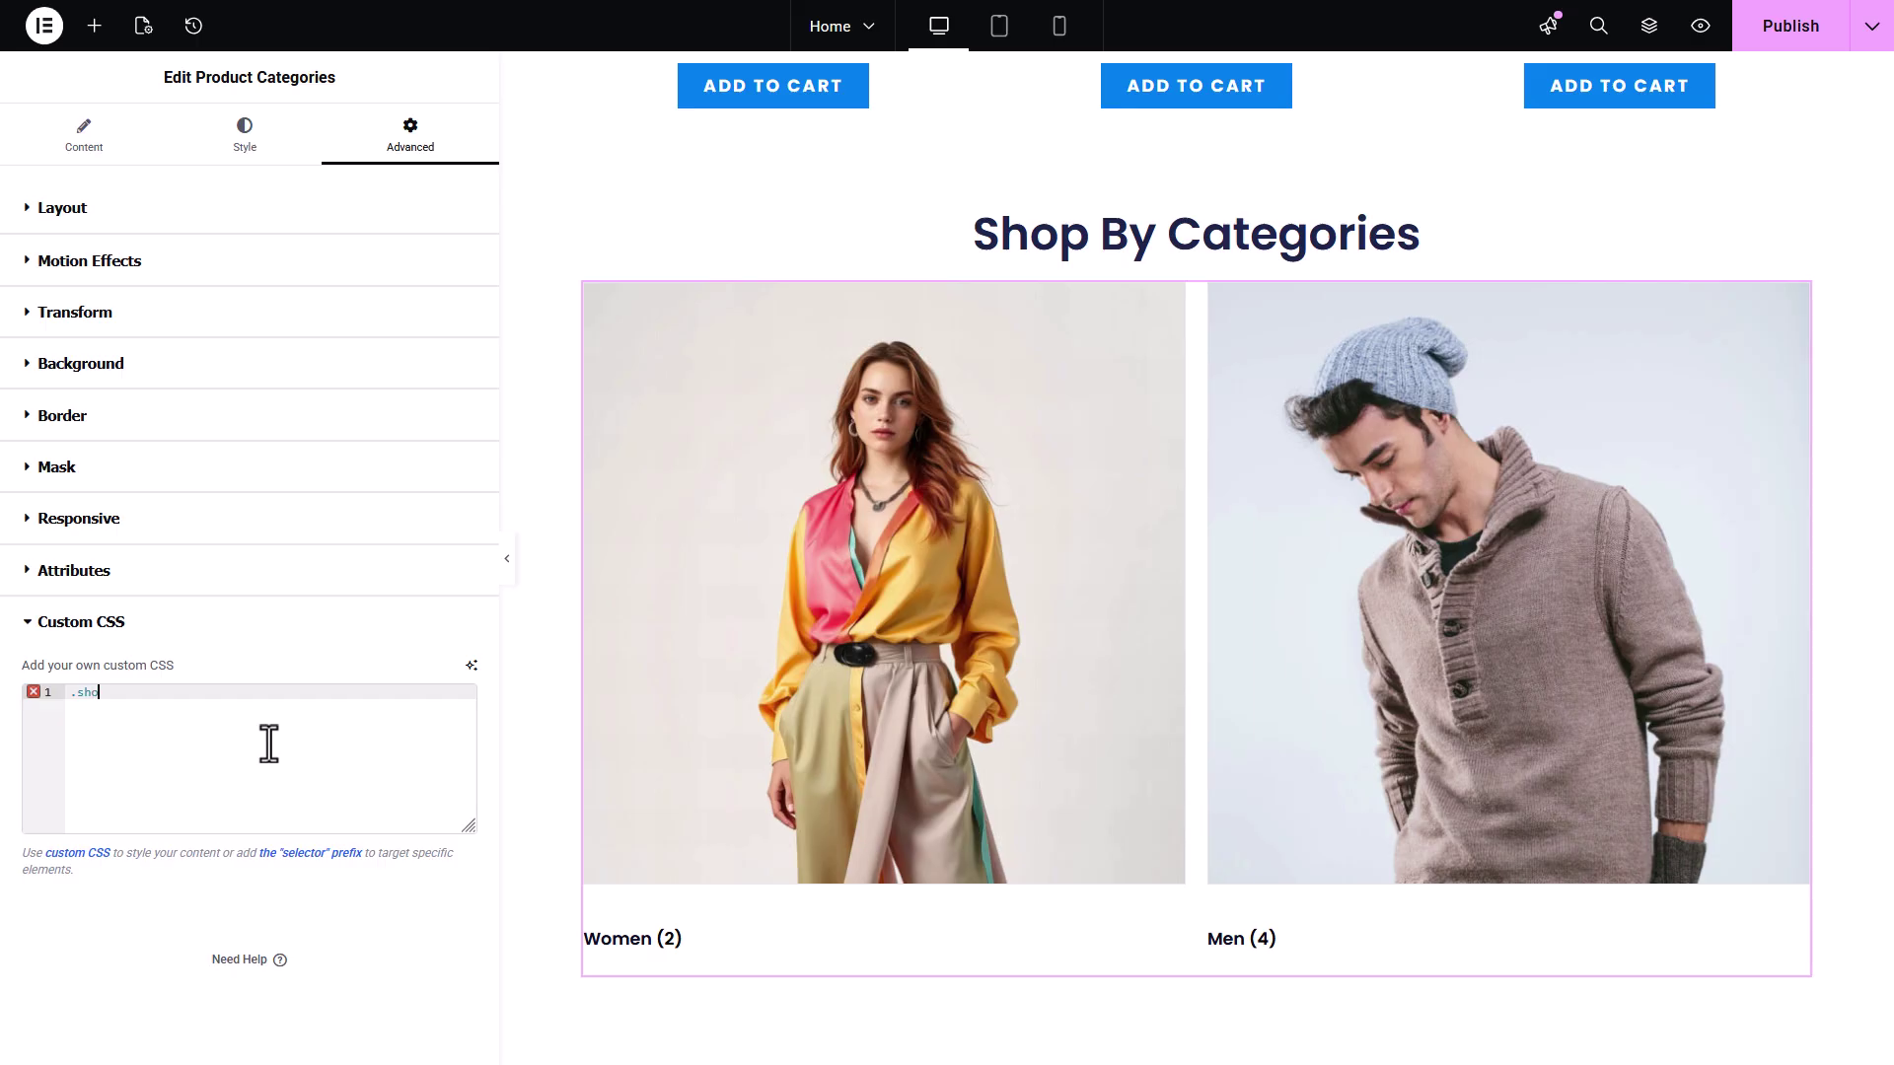
text(.shopbycat .woocommerce-loop-category__title)
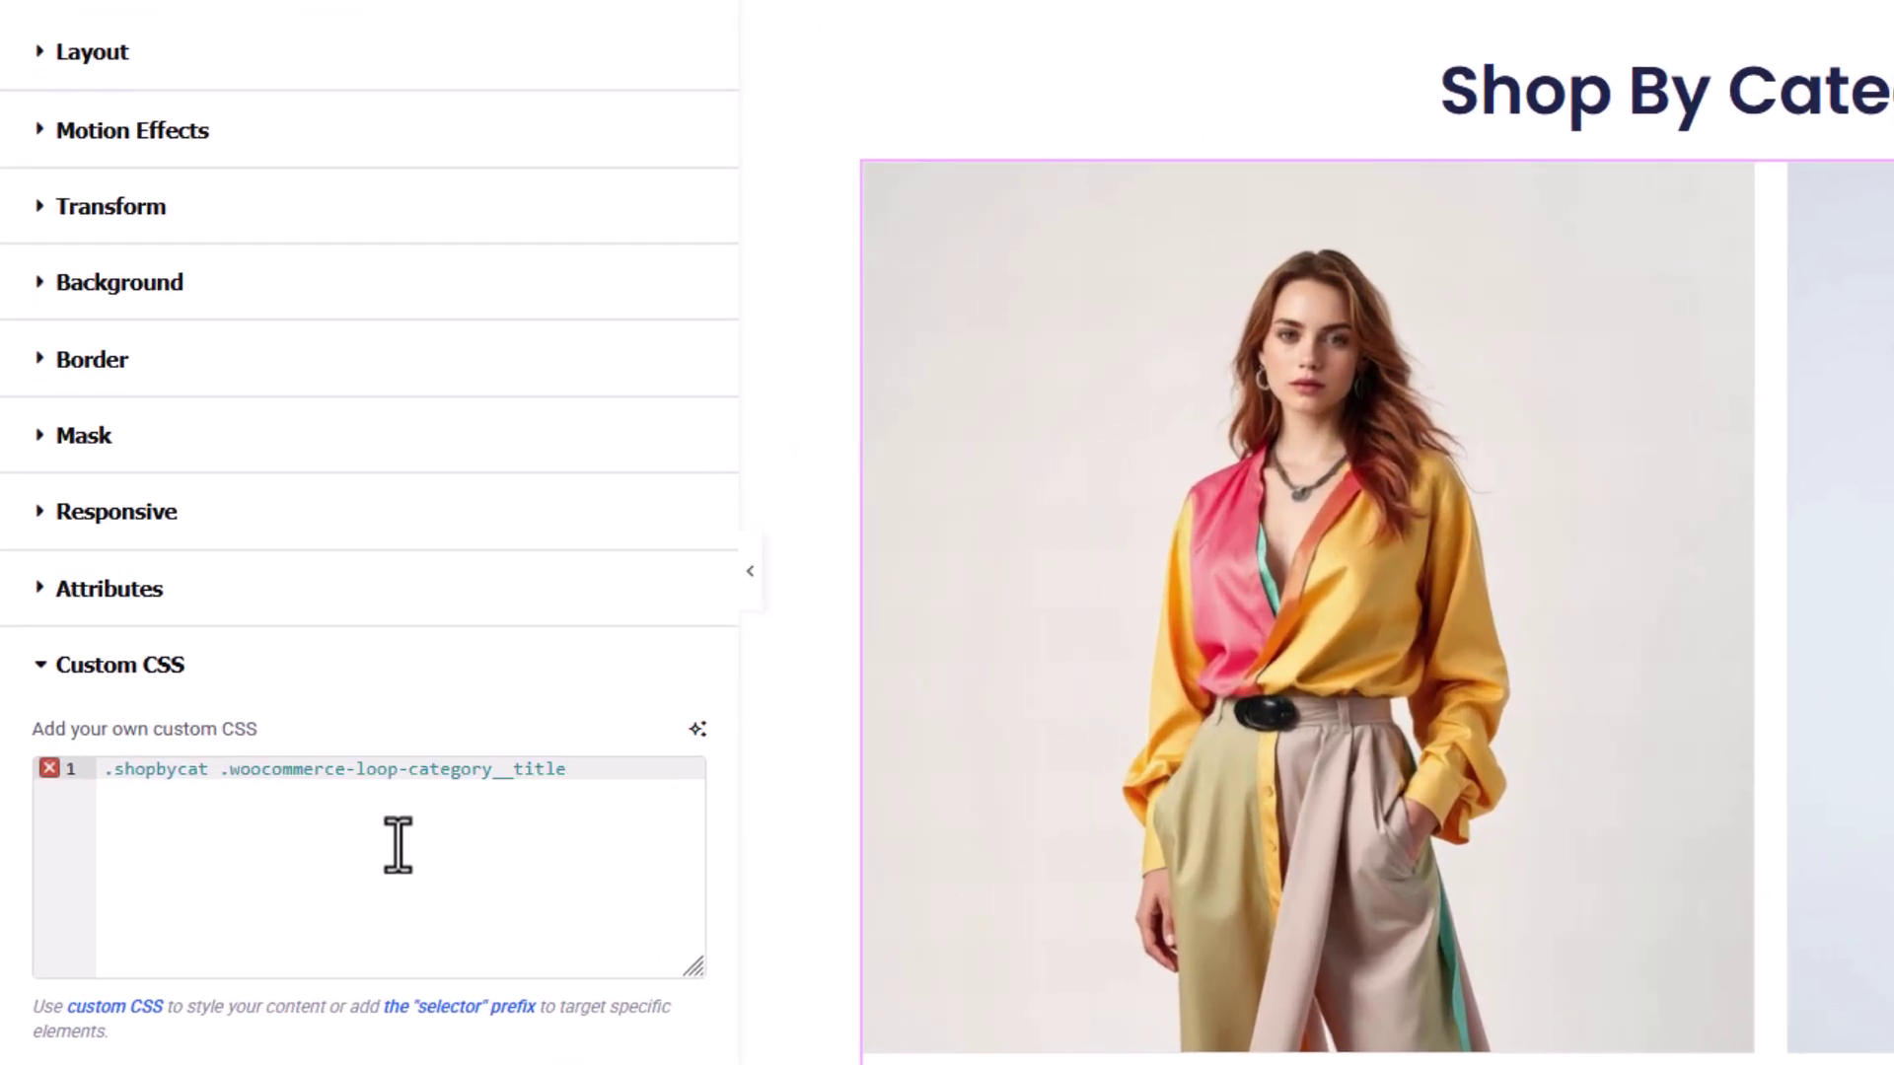
text({disp)
key(Return)
text(none;)
key(End)
text(})
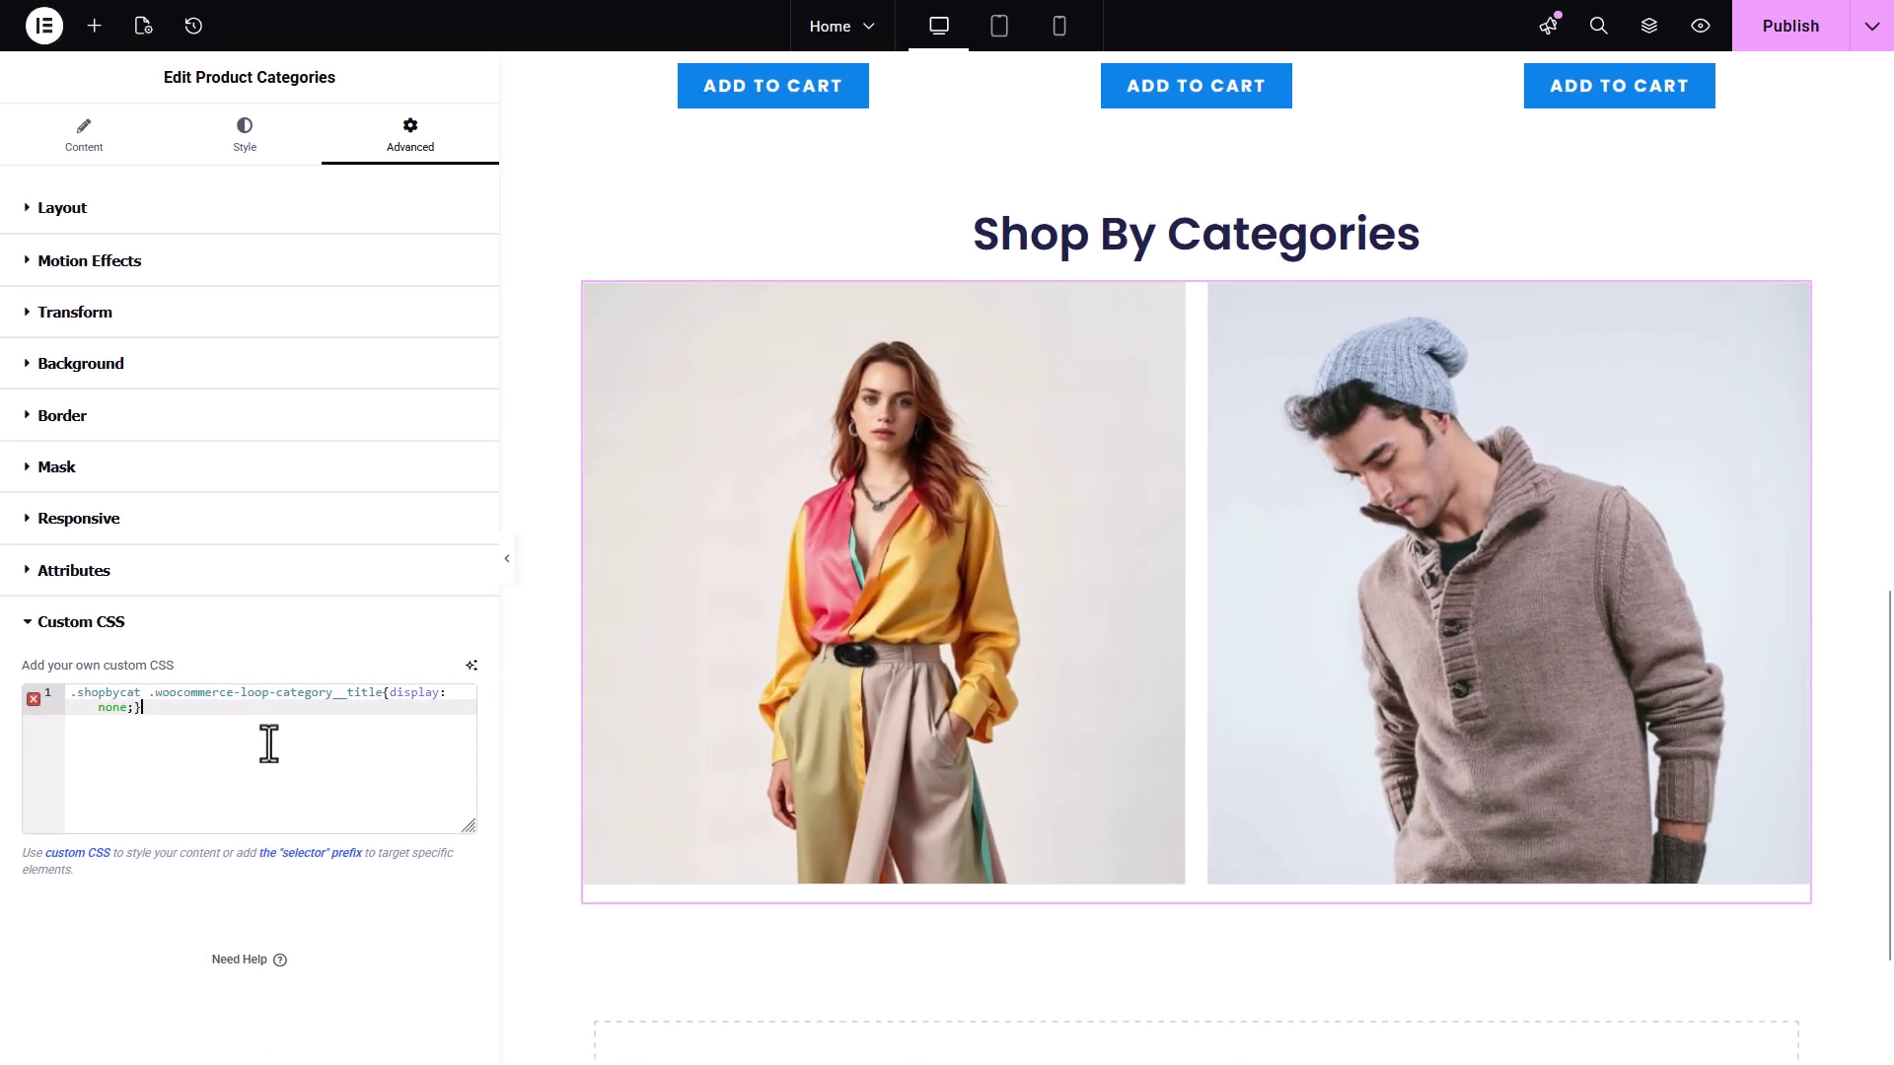
click(1765, 29)
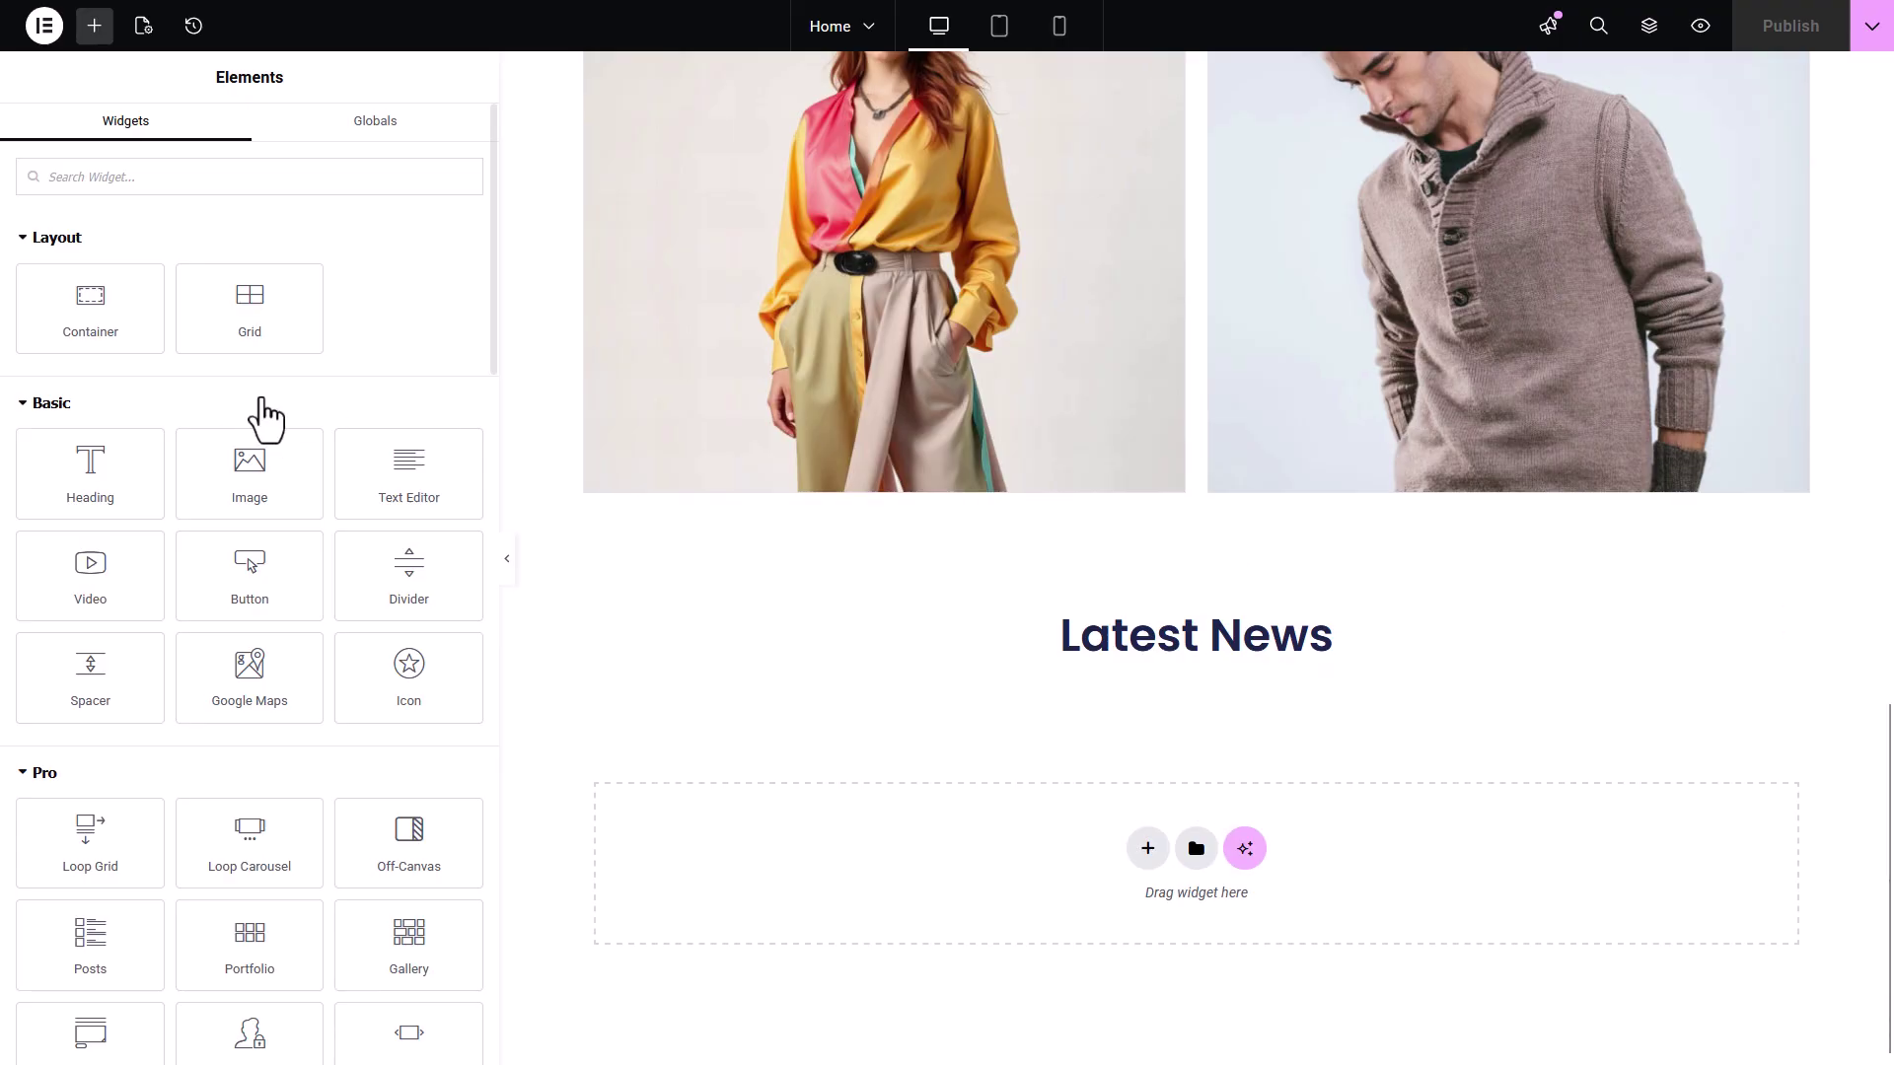
Add a Loop Carousel widget below the Latest News heading and start creating a new posts template for it.
text(loop ca)
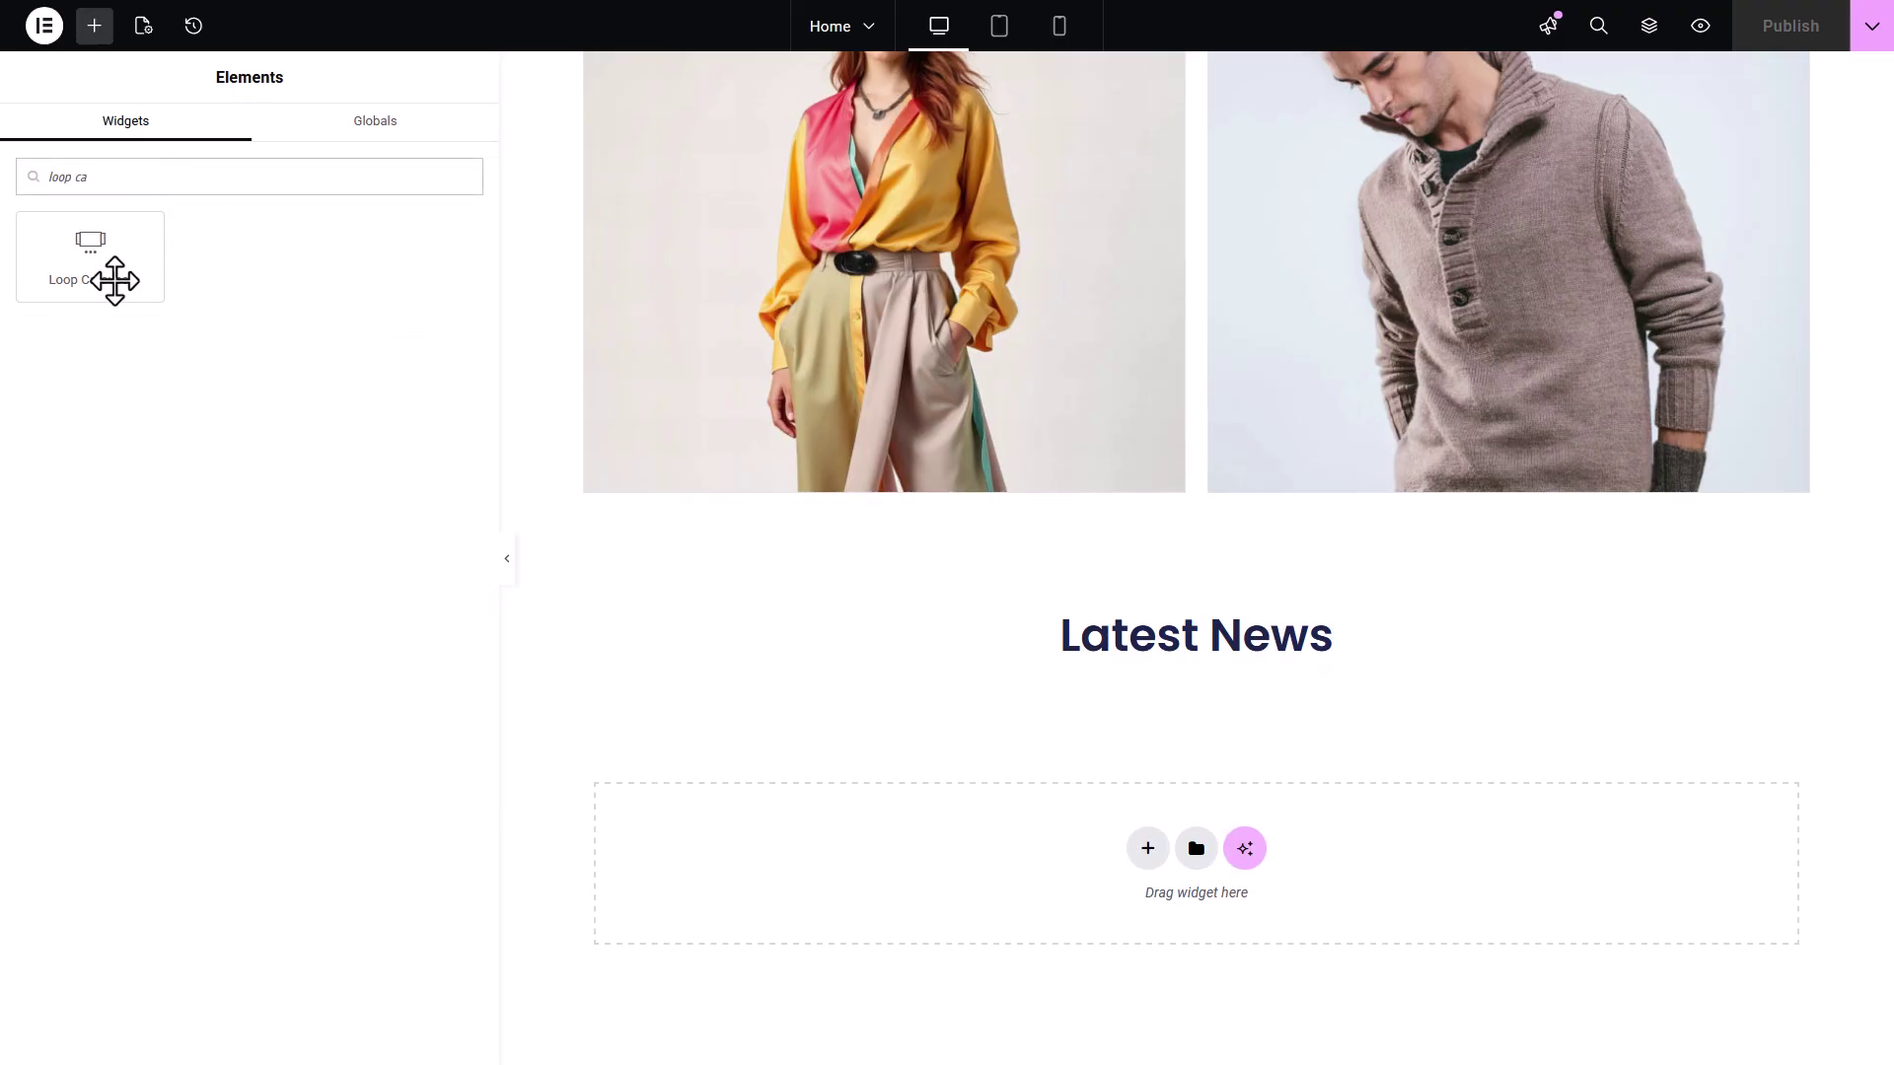
drag(110, 280, 1282, 665)
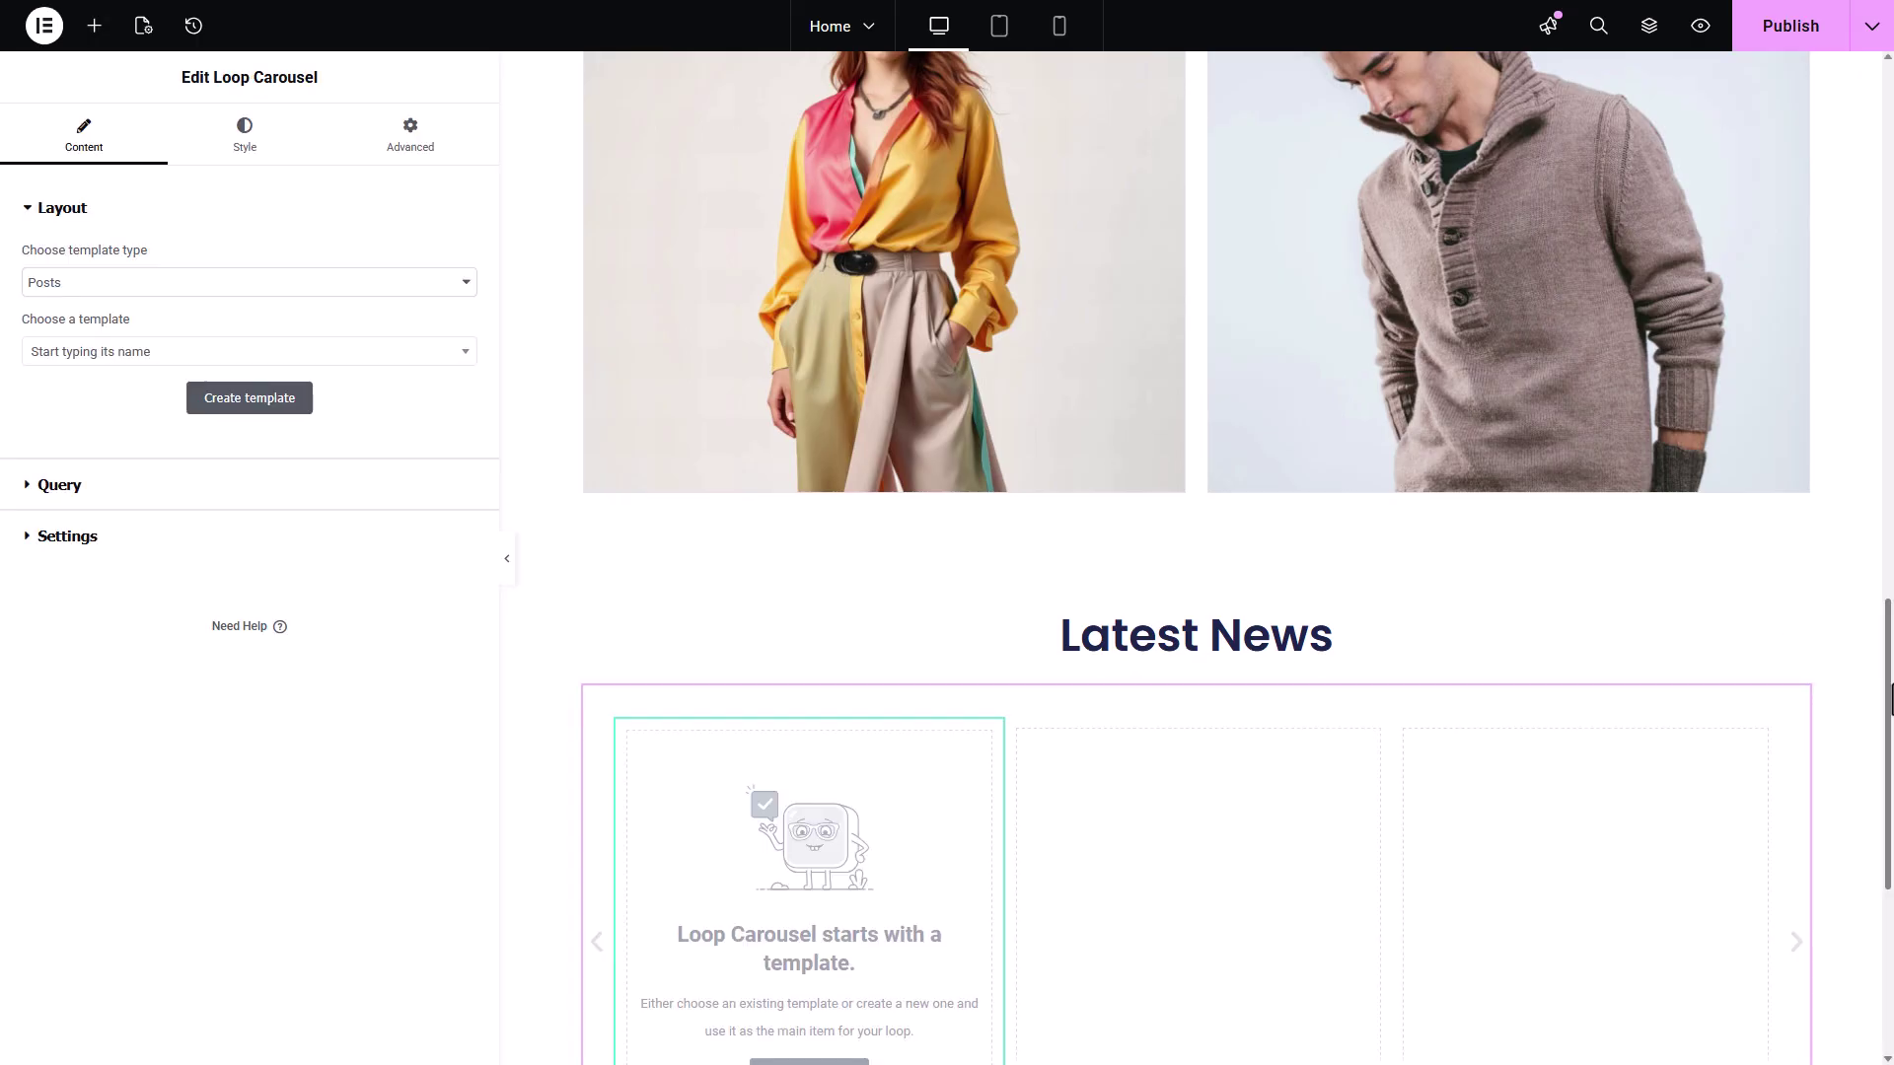
scroll(1824, 730, down, 4)
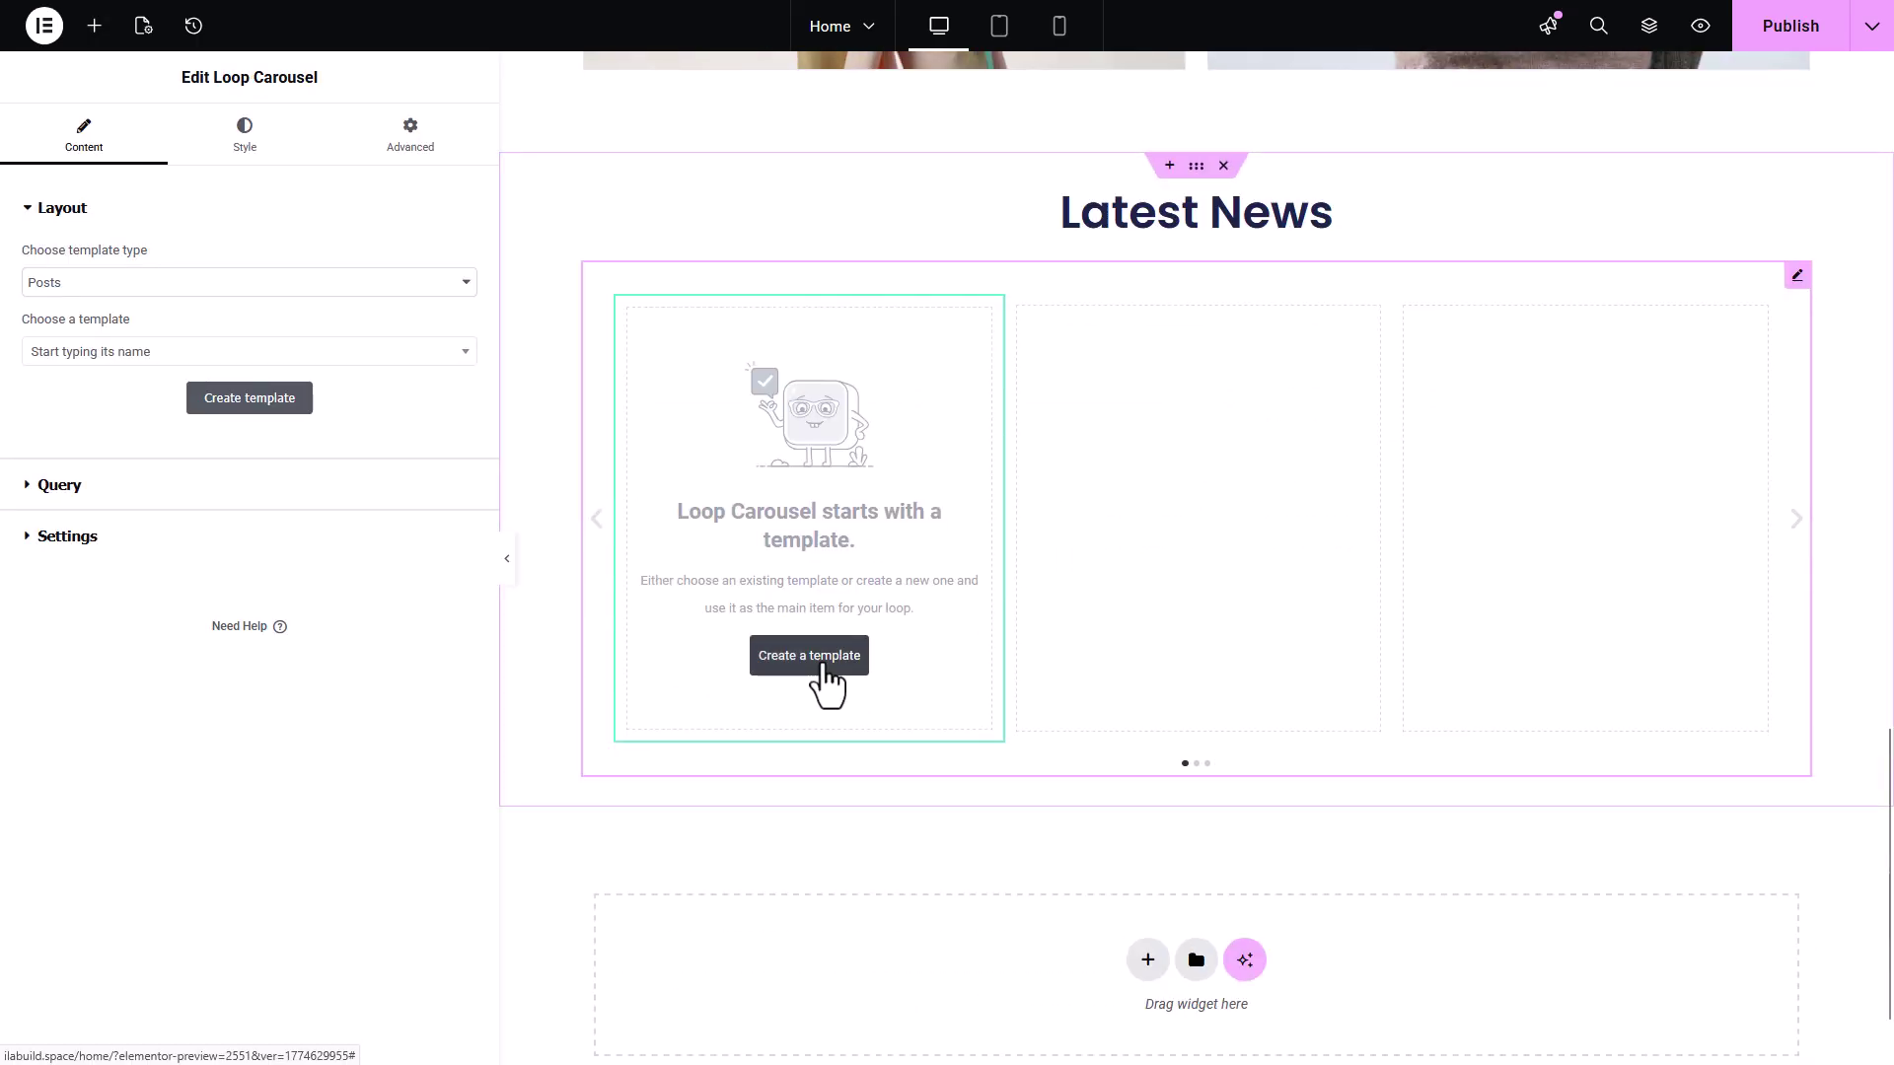
click(824, 662)
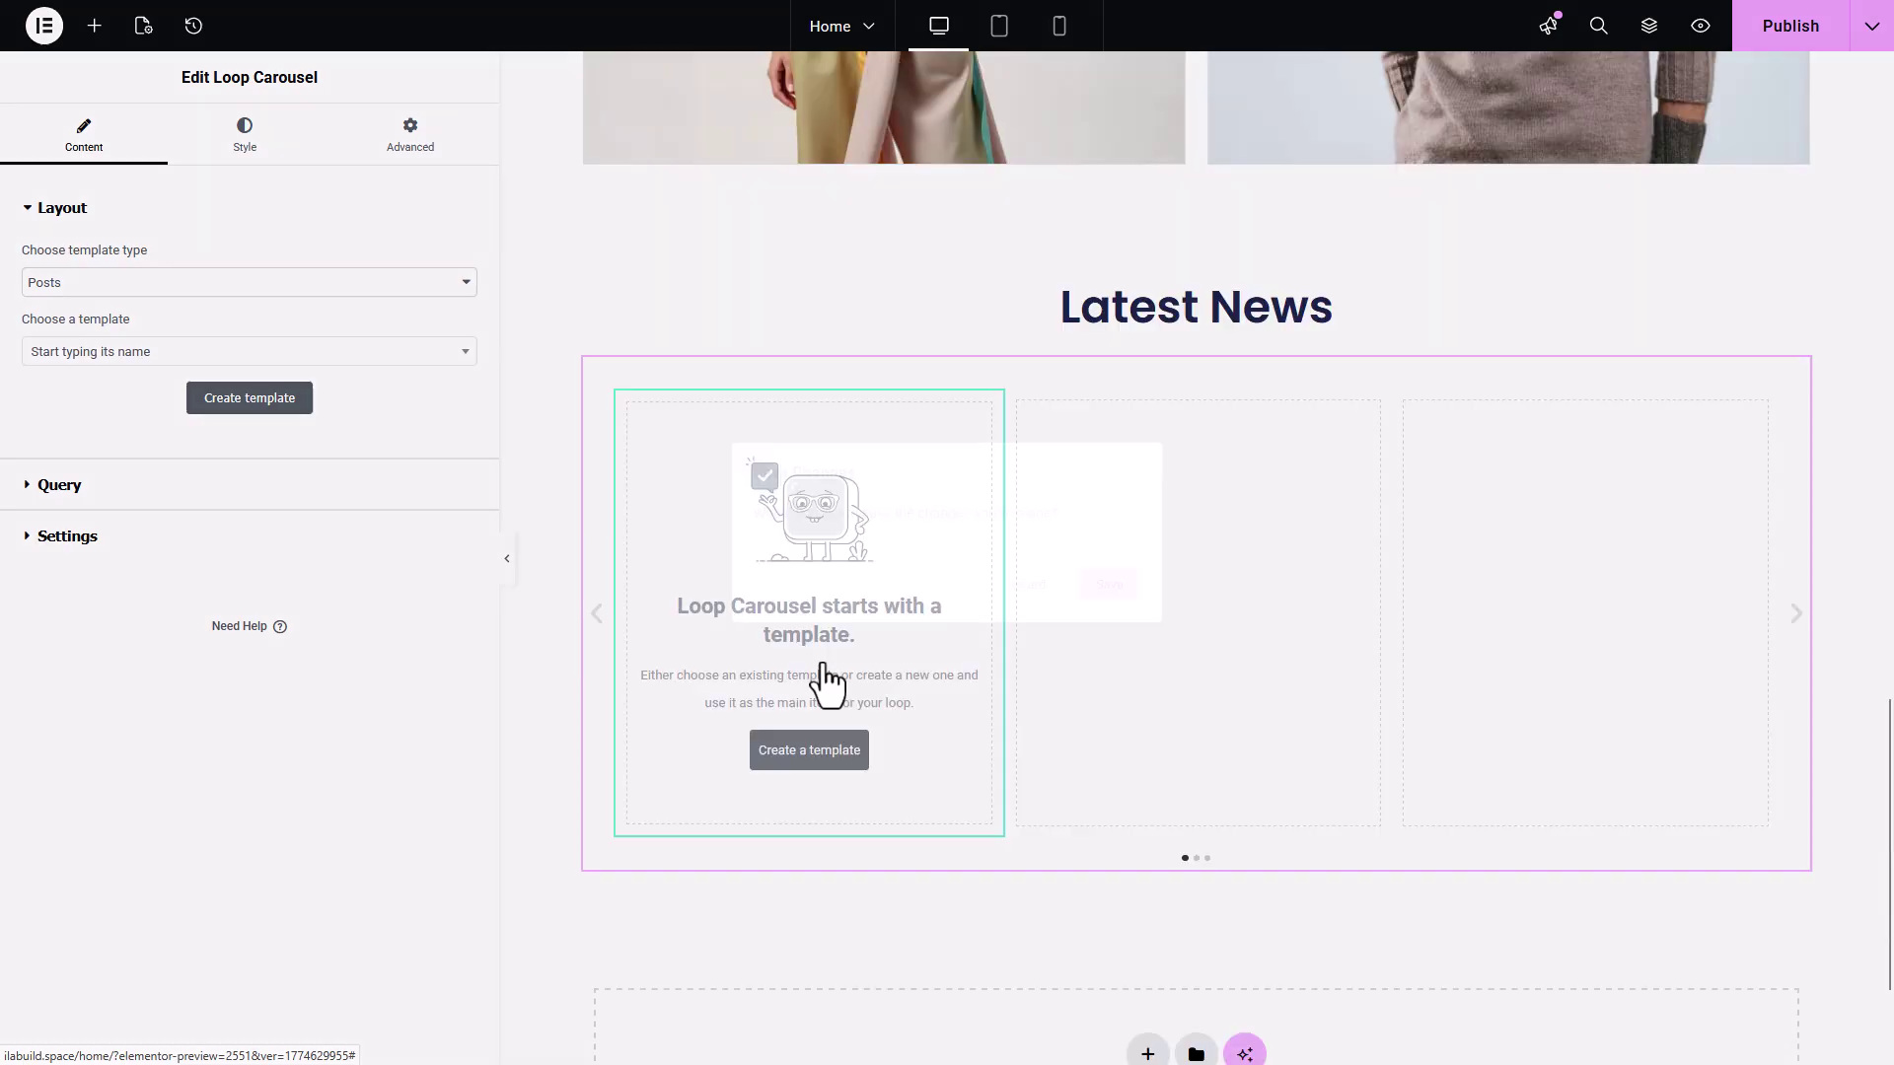
click(1122, 589)
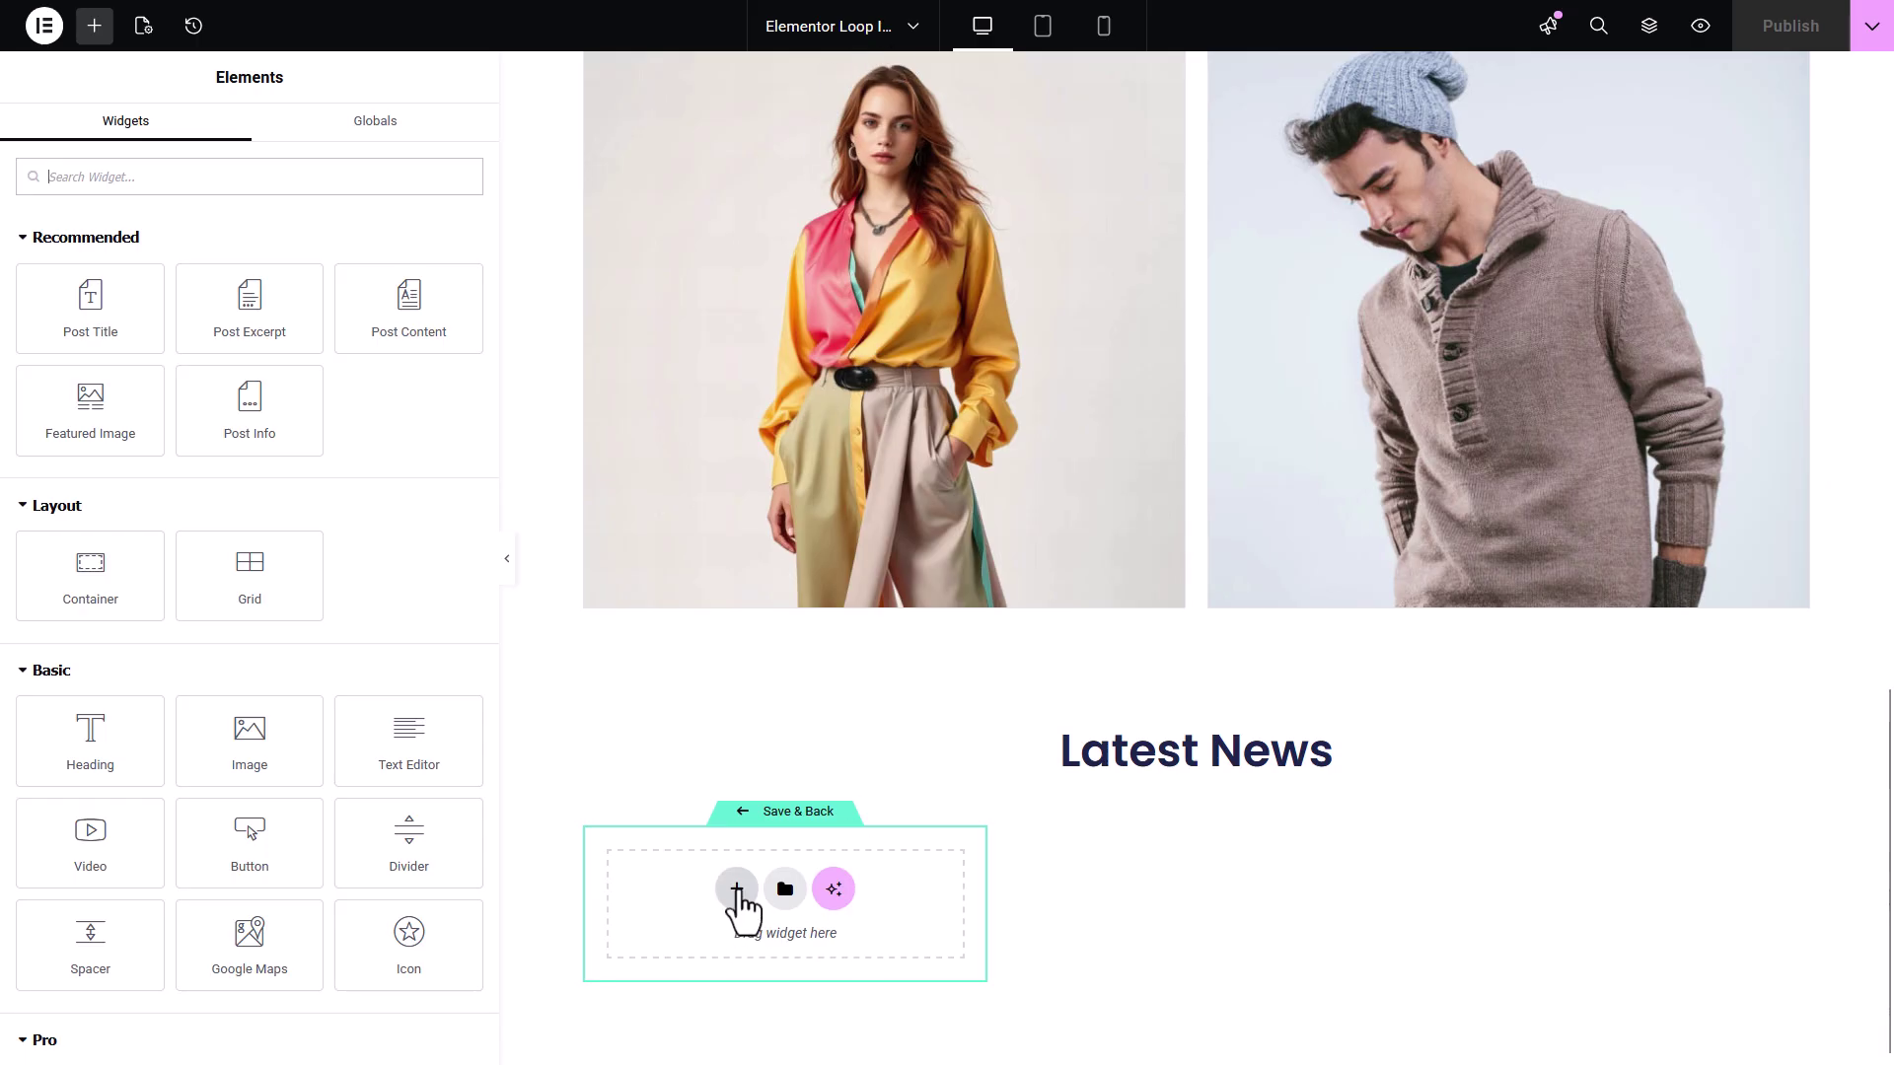
Insert a flexbox container with two equal columns into the loop item template.
click(737, 890)
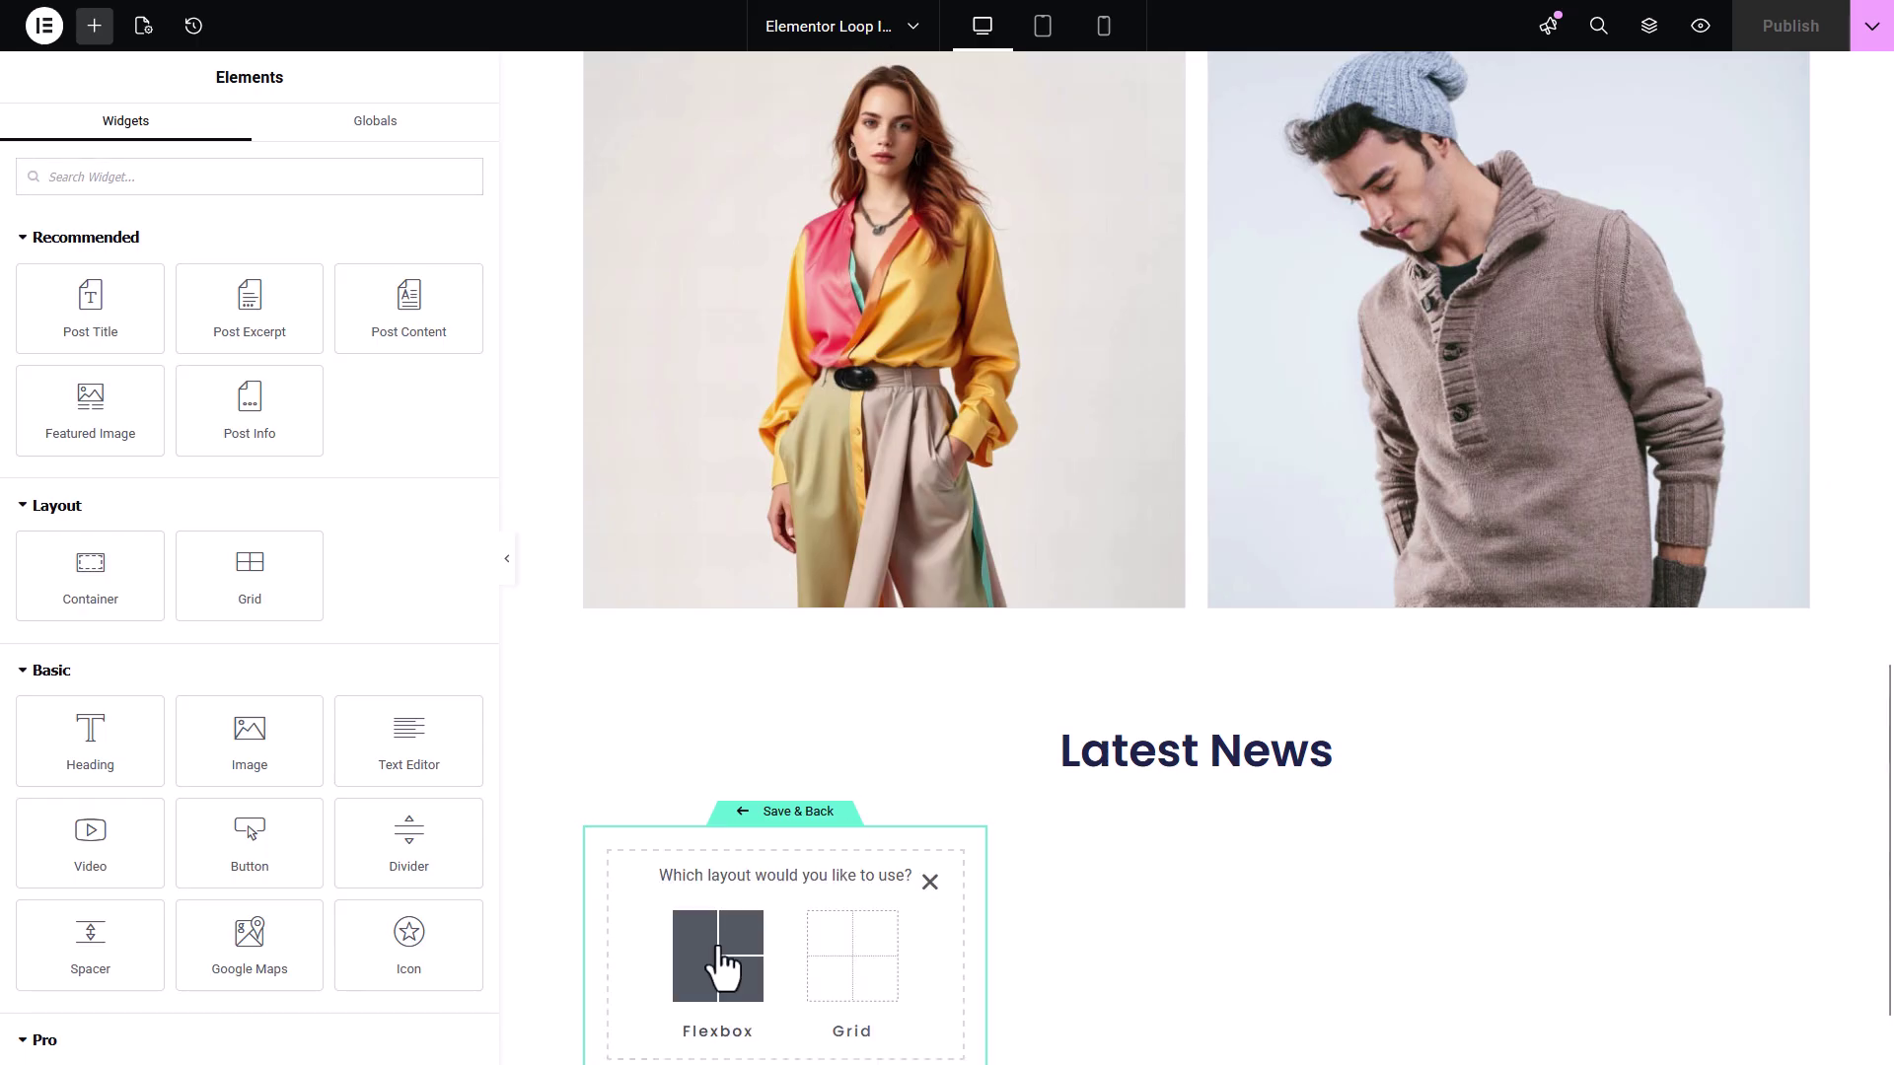
click(709, 952)
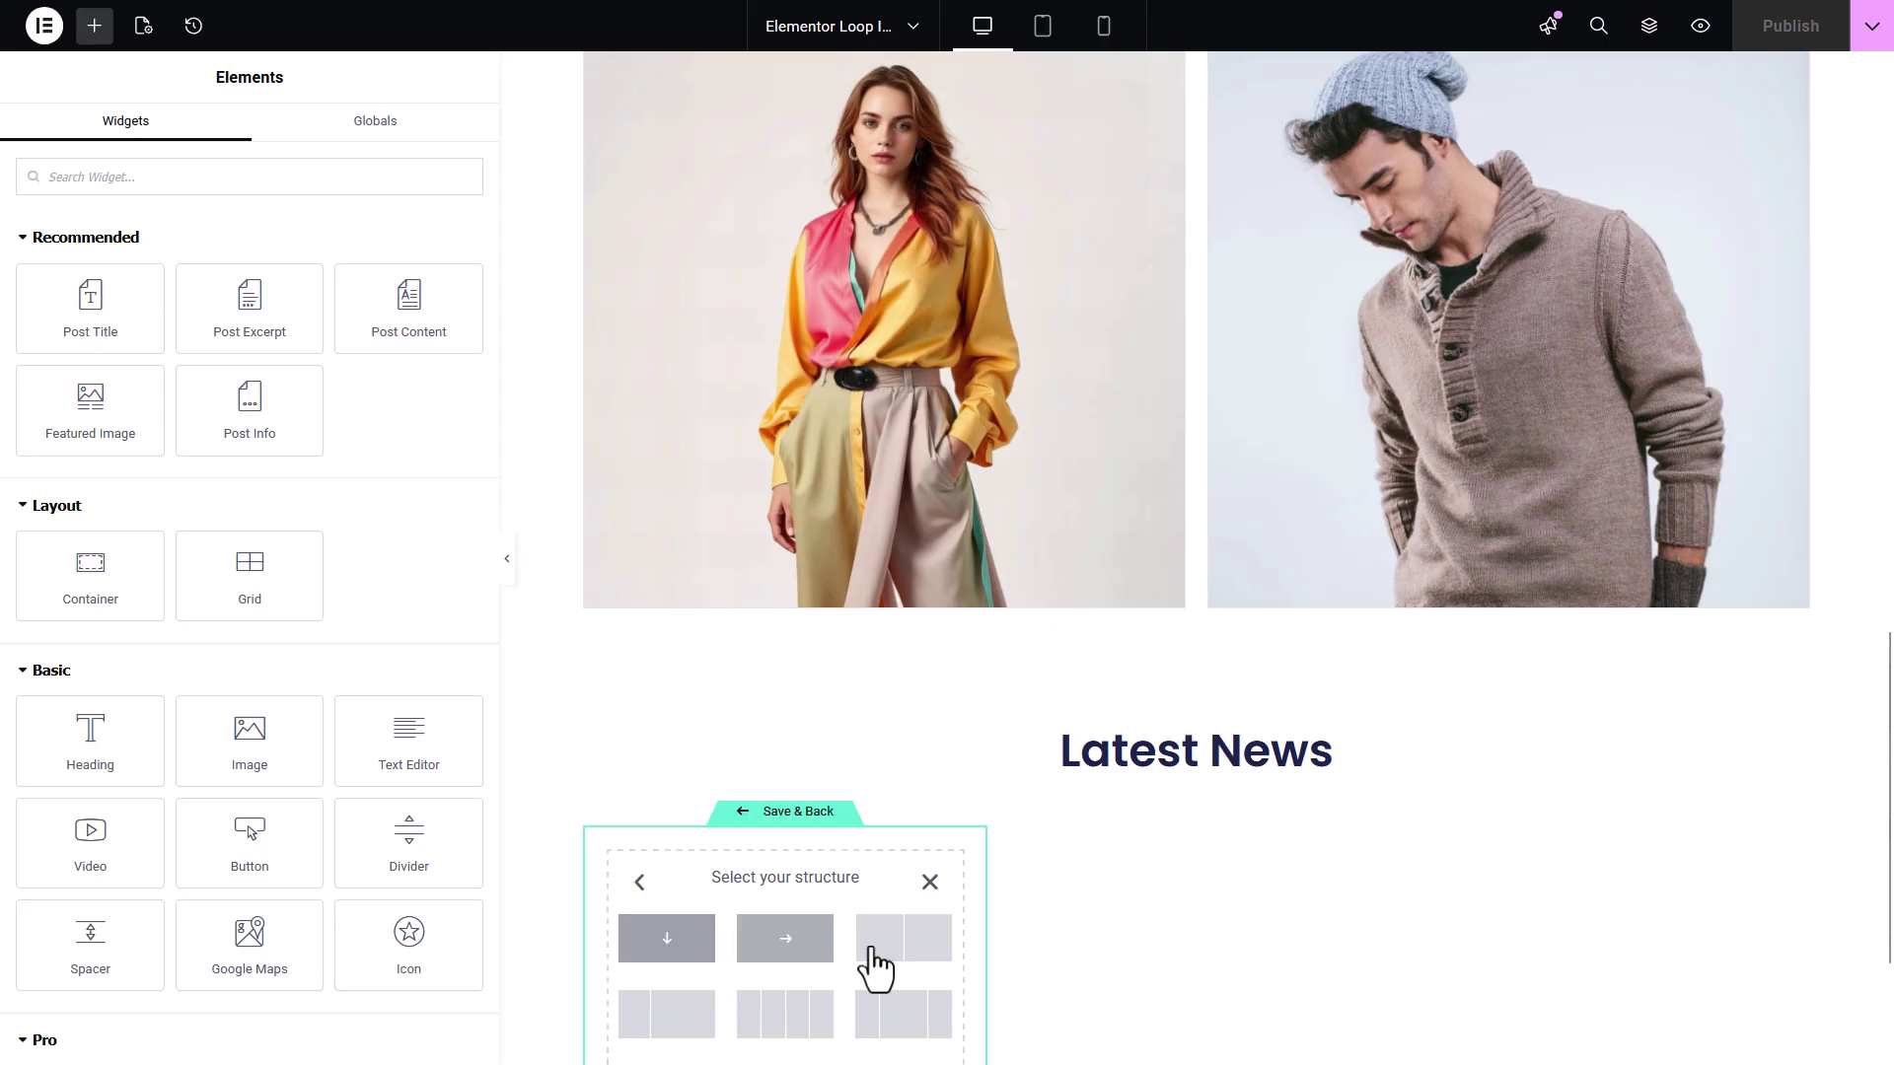
click(904, 938)
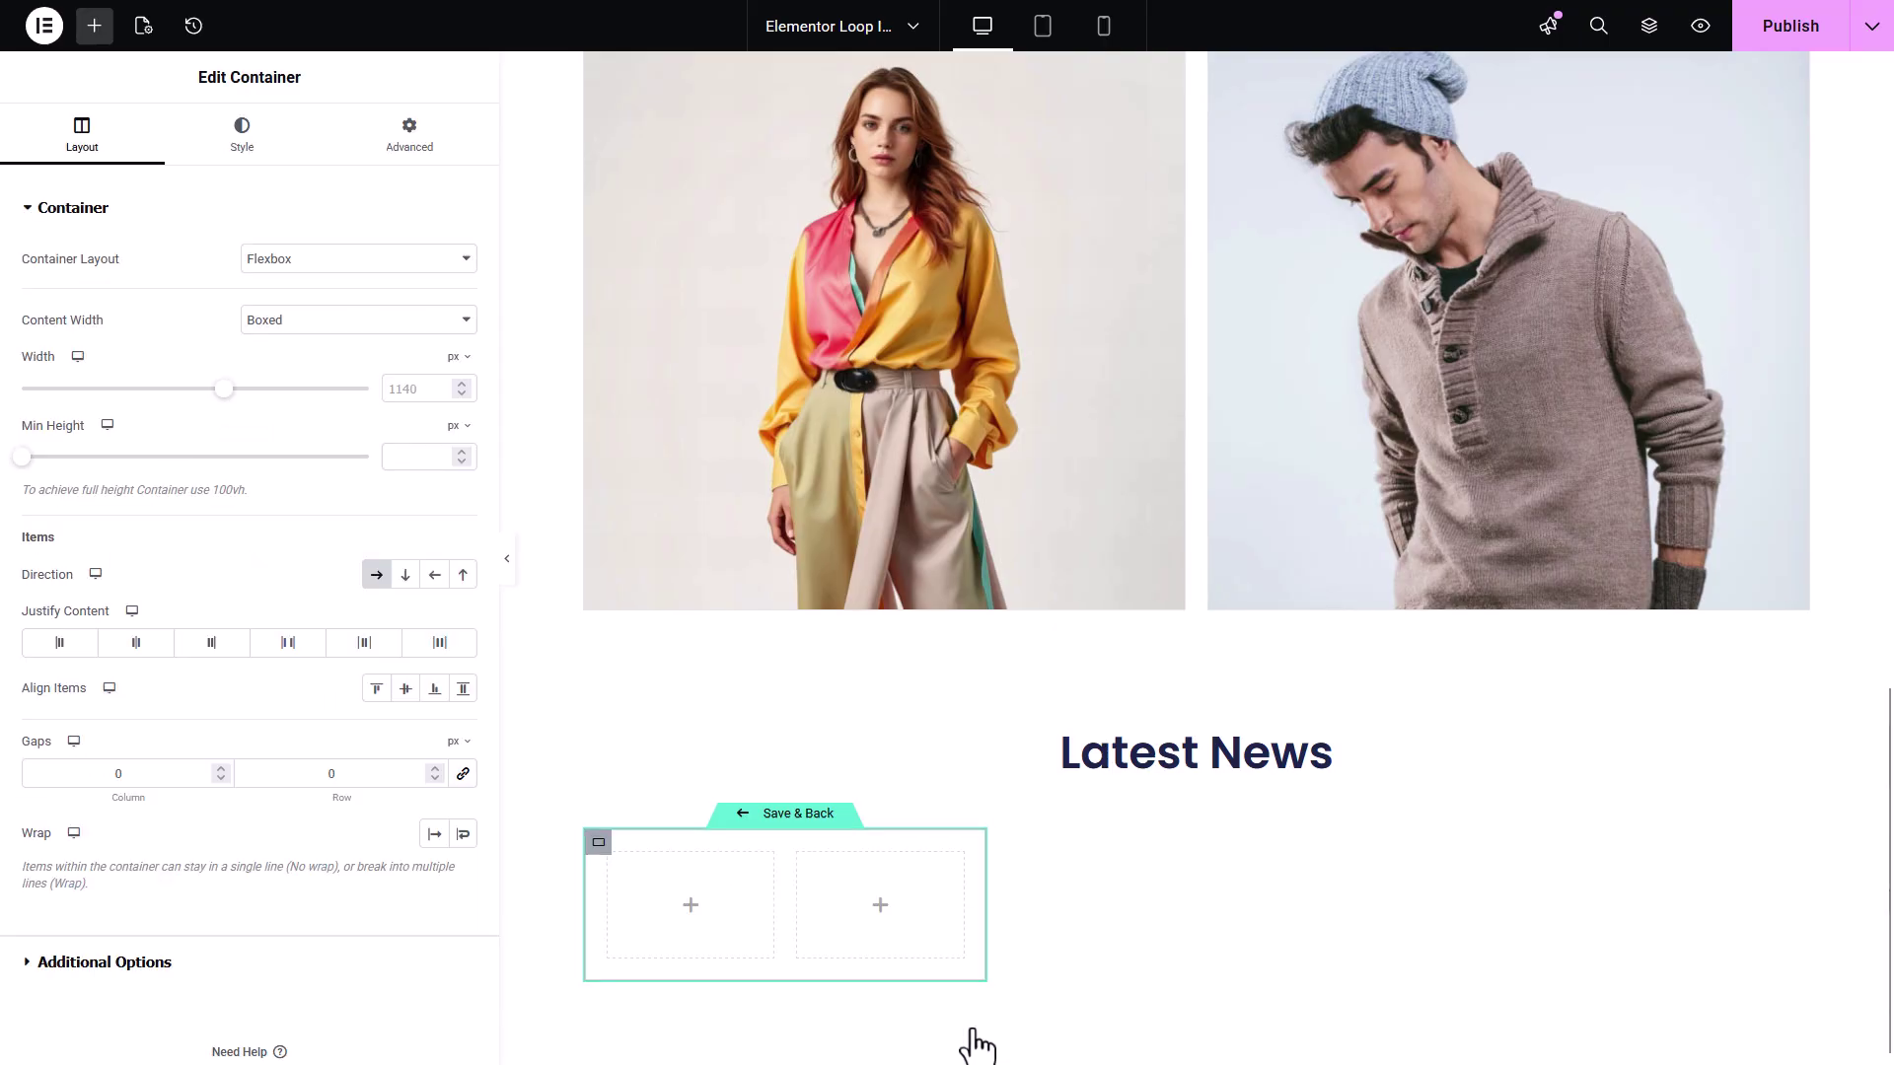
Place a Featured Image widget in the loop item's first column and a Post Title widget in its second column.
click(689, 907)
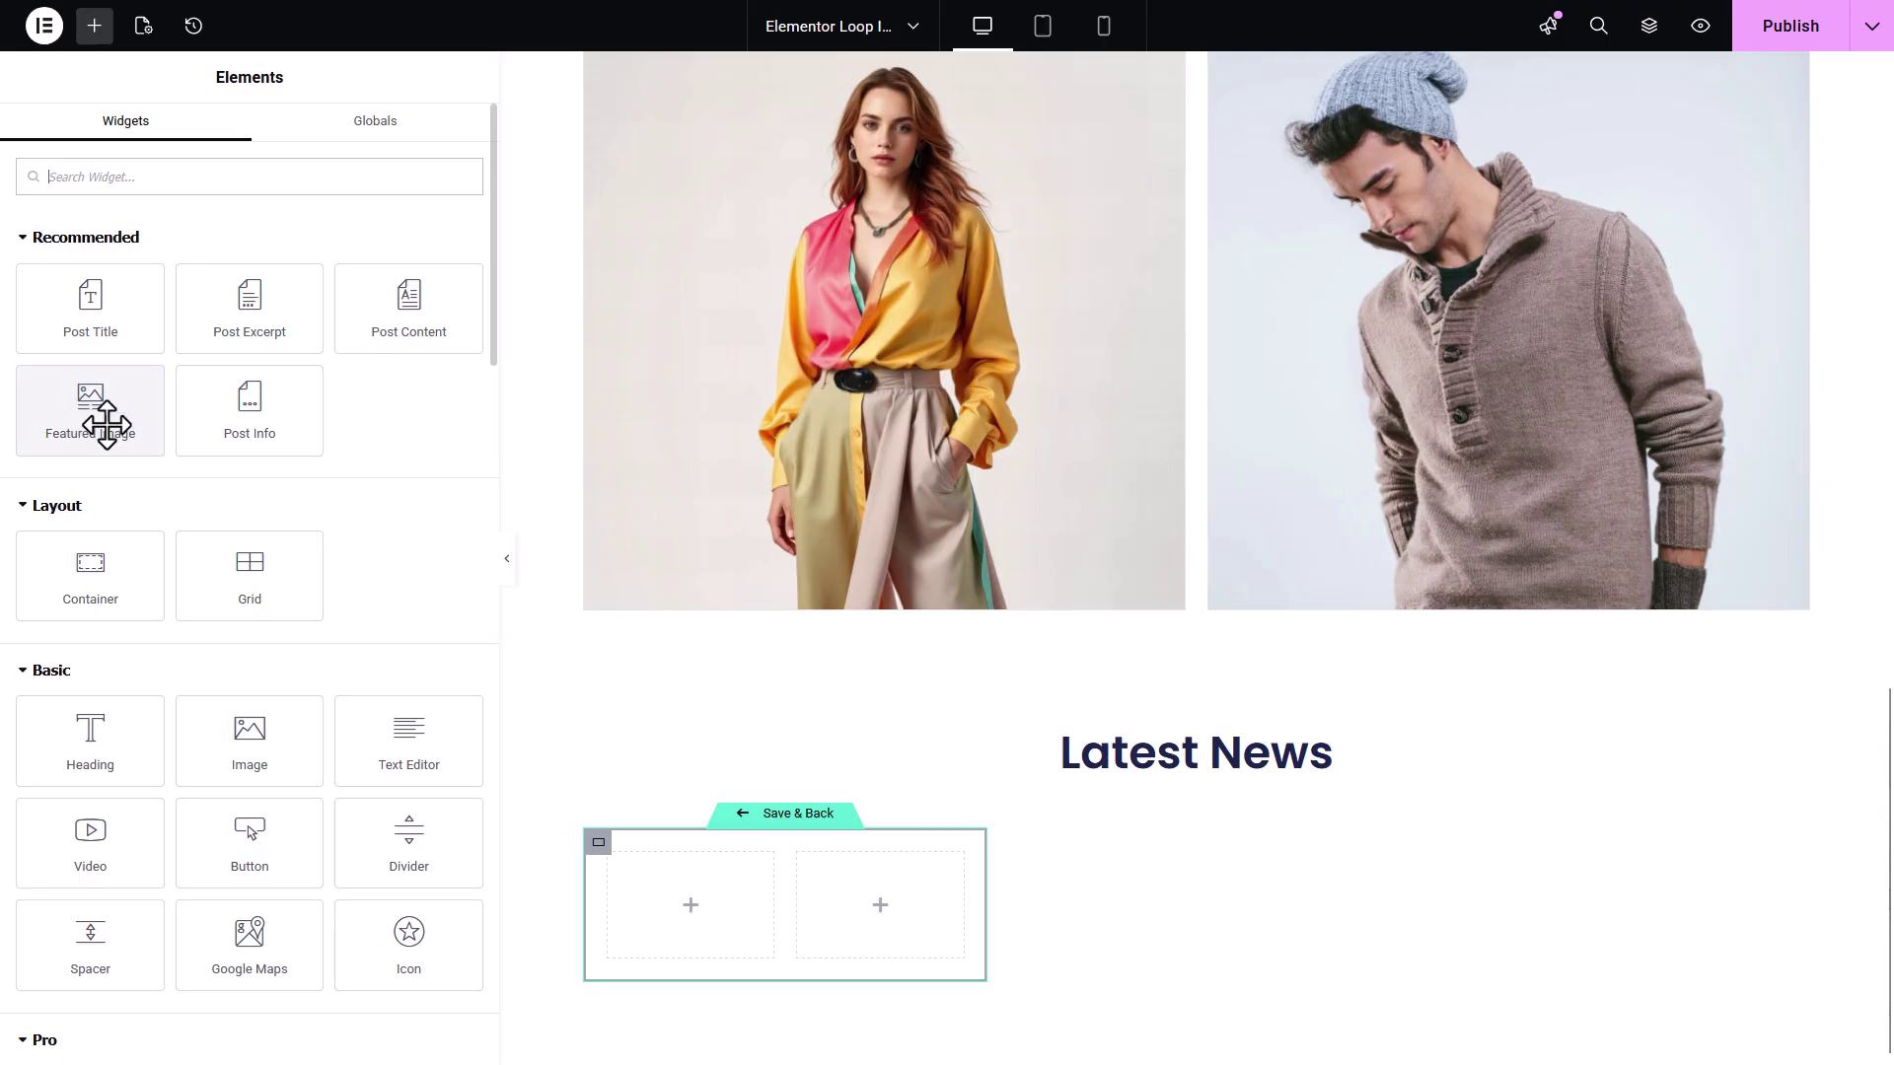
drag(85, 410, 690, 918)
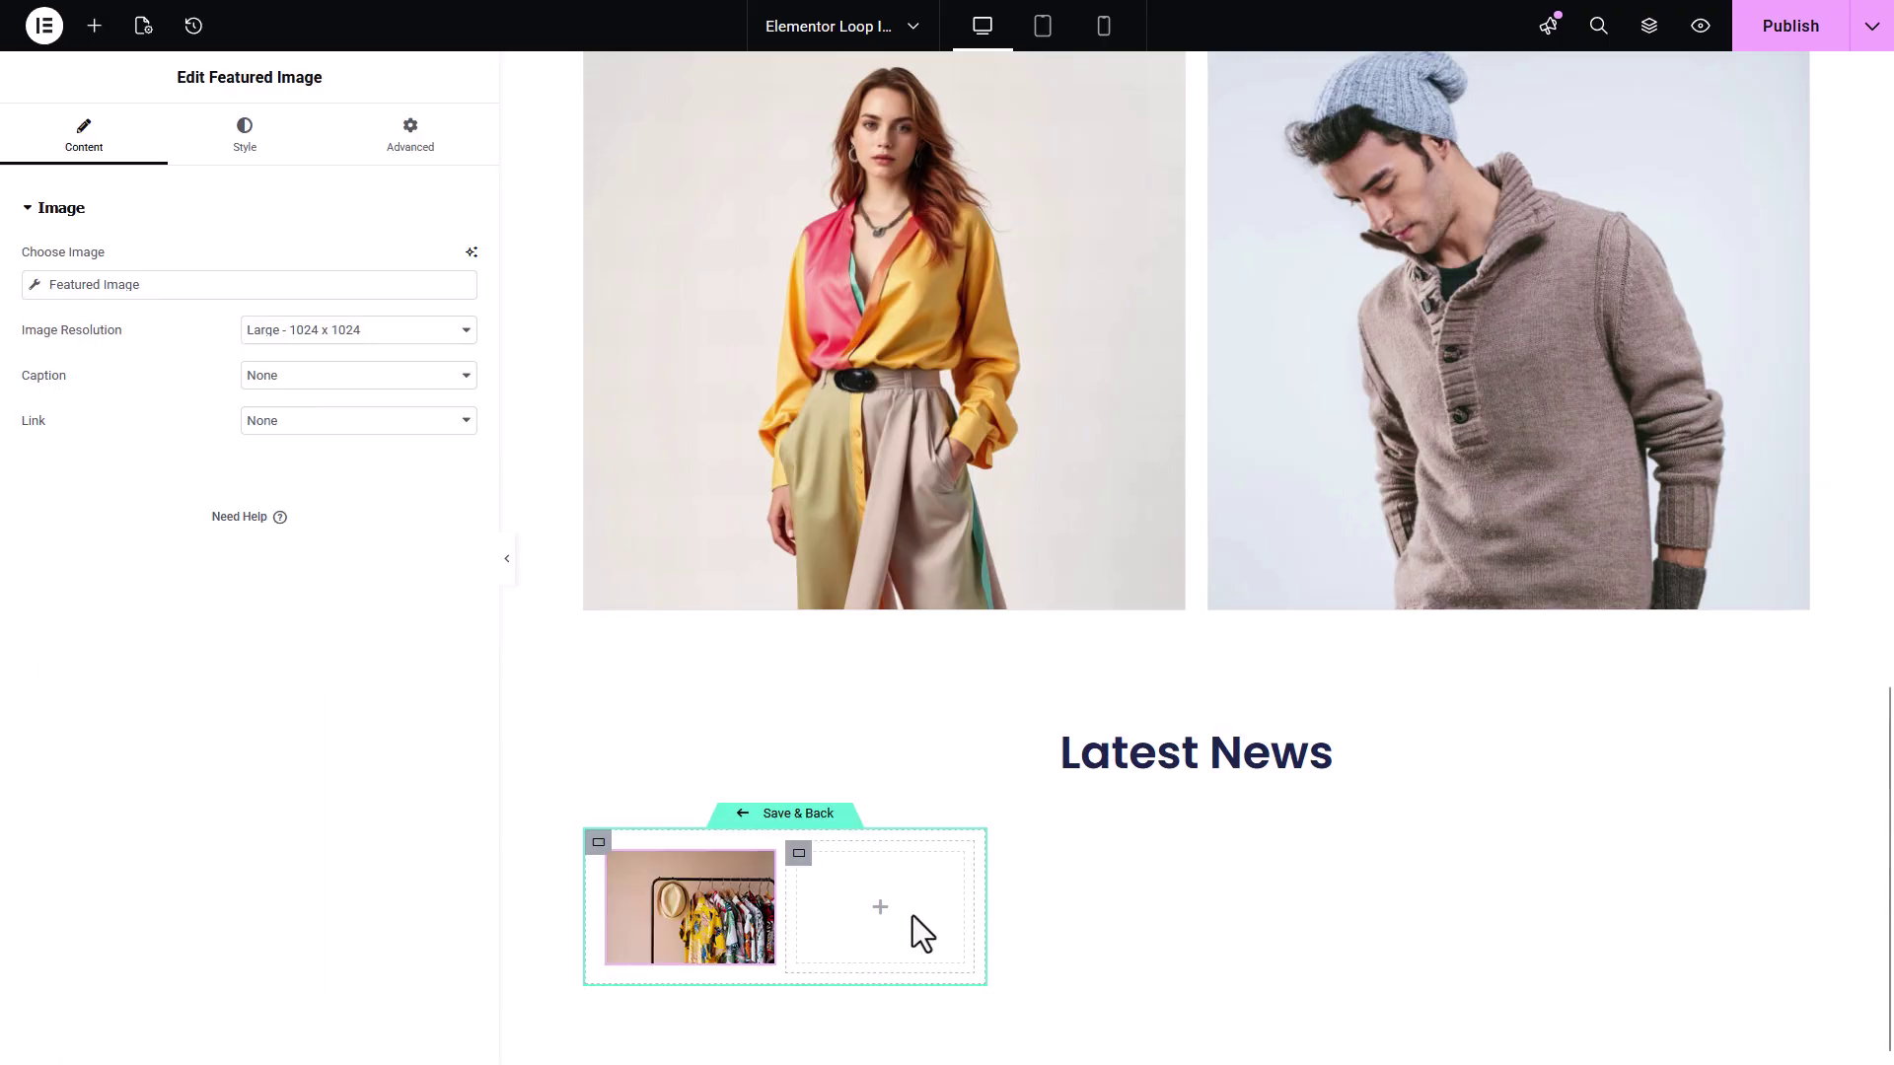
click(880, 919)
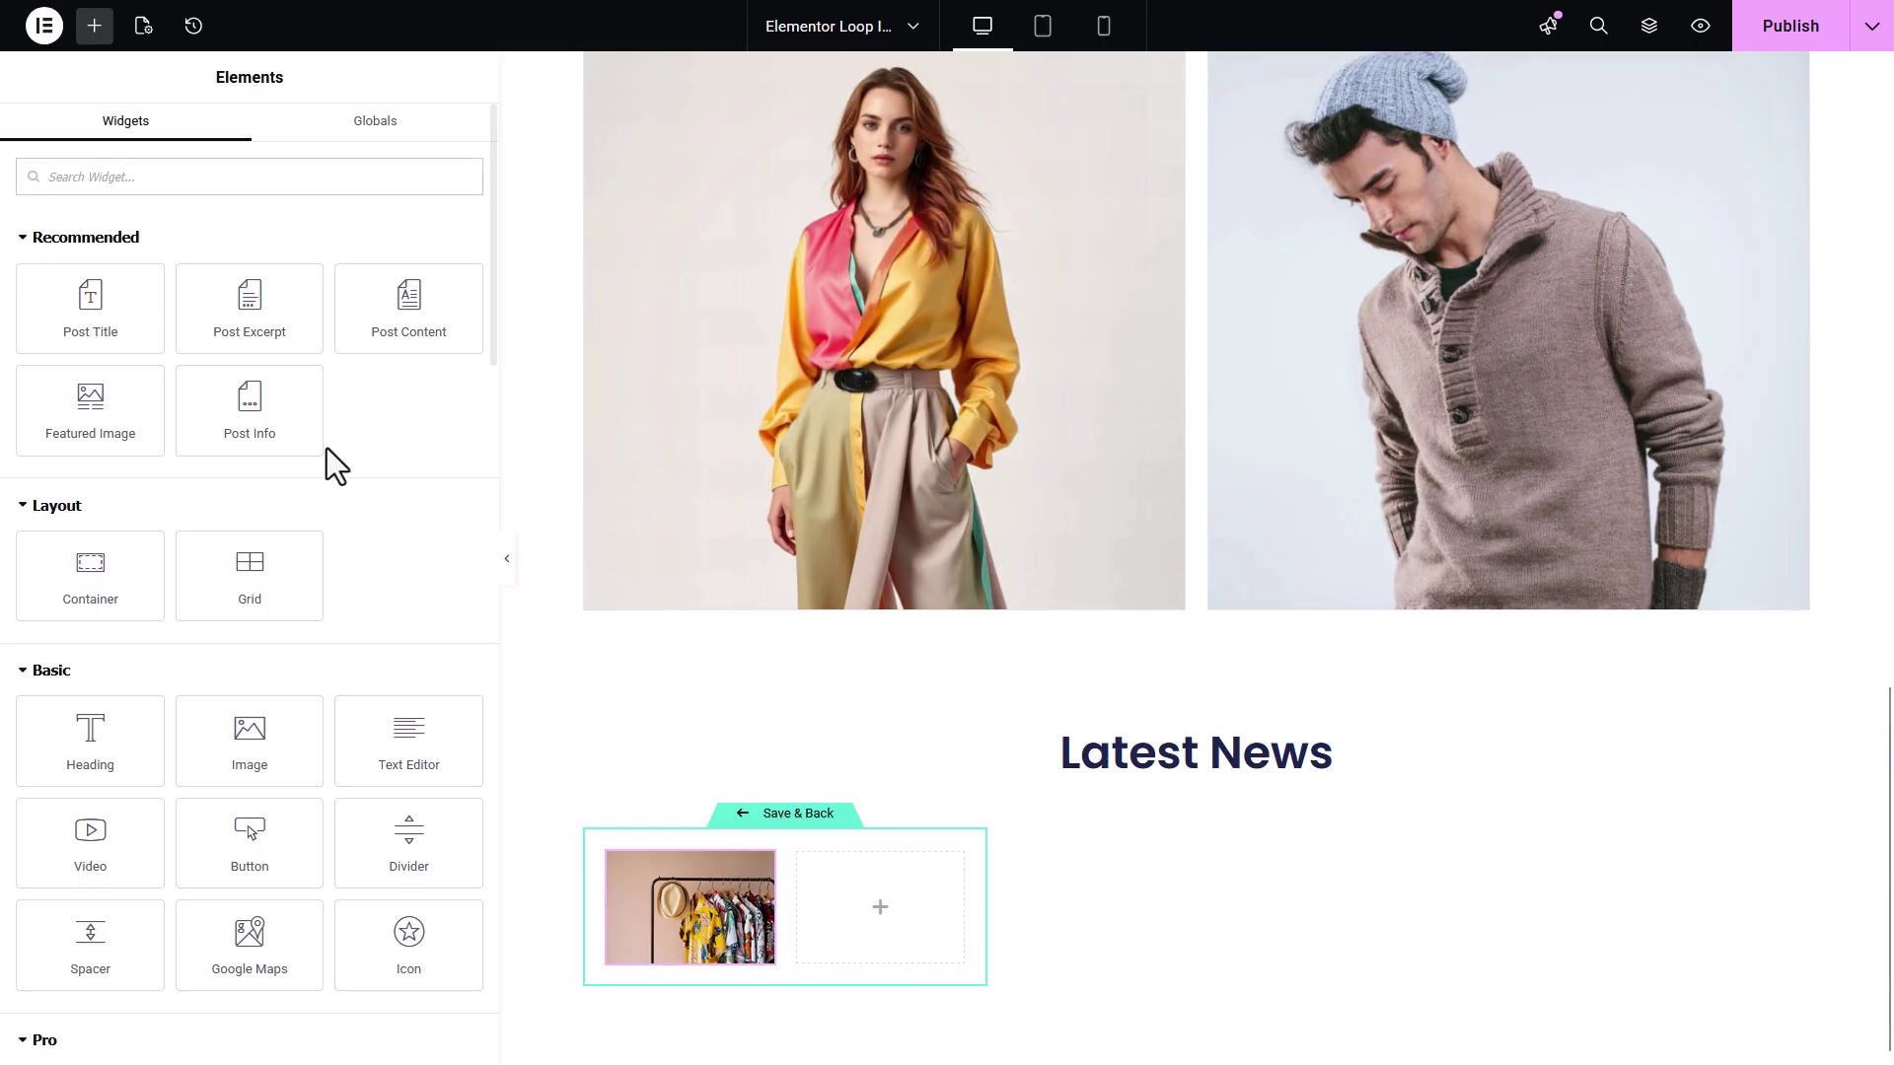
drag(91, 306, 891, 907)
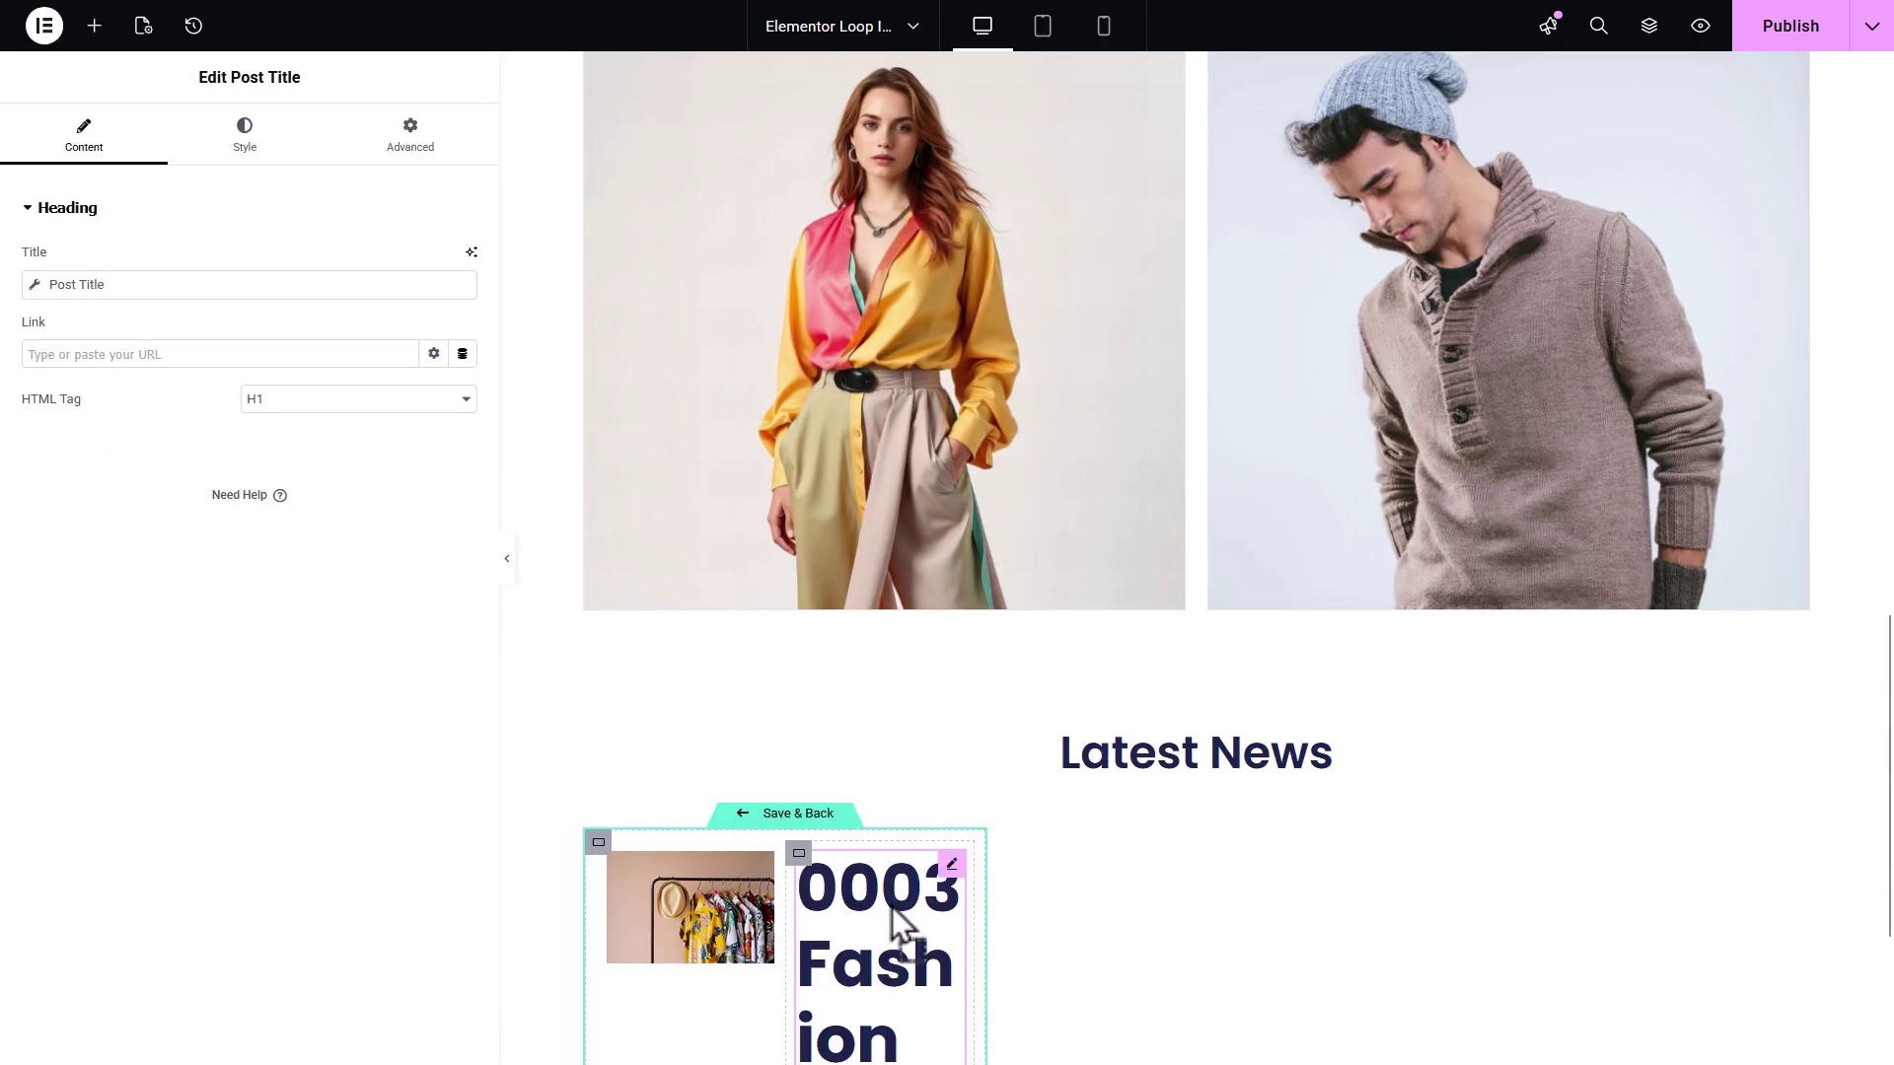
Set the Post Title's HTML tag to H4, trying H3 as a comparison.
click(346, 399)
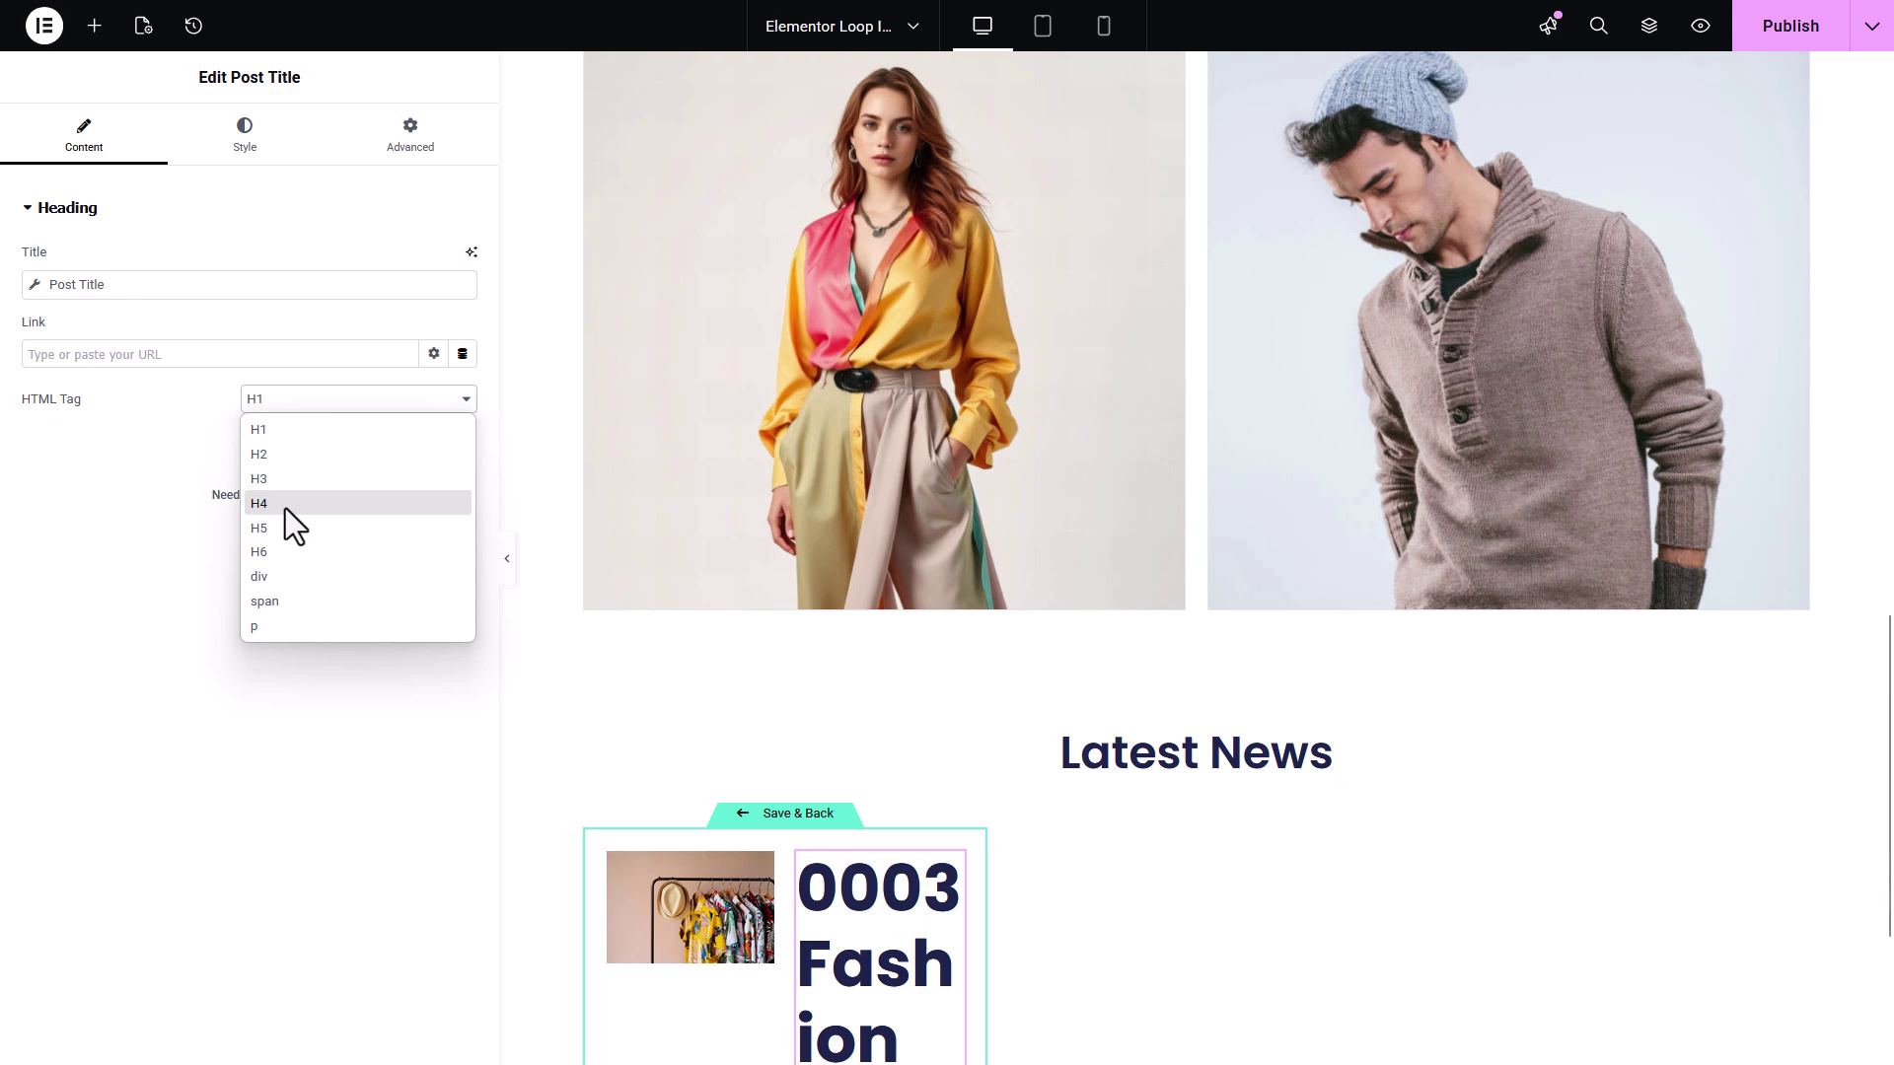
click(286, 507)
click(296, 399)
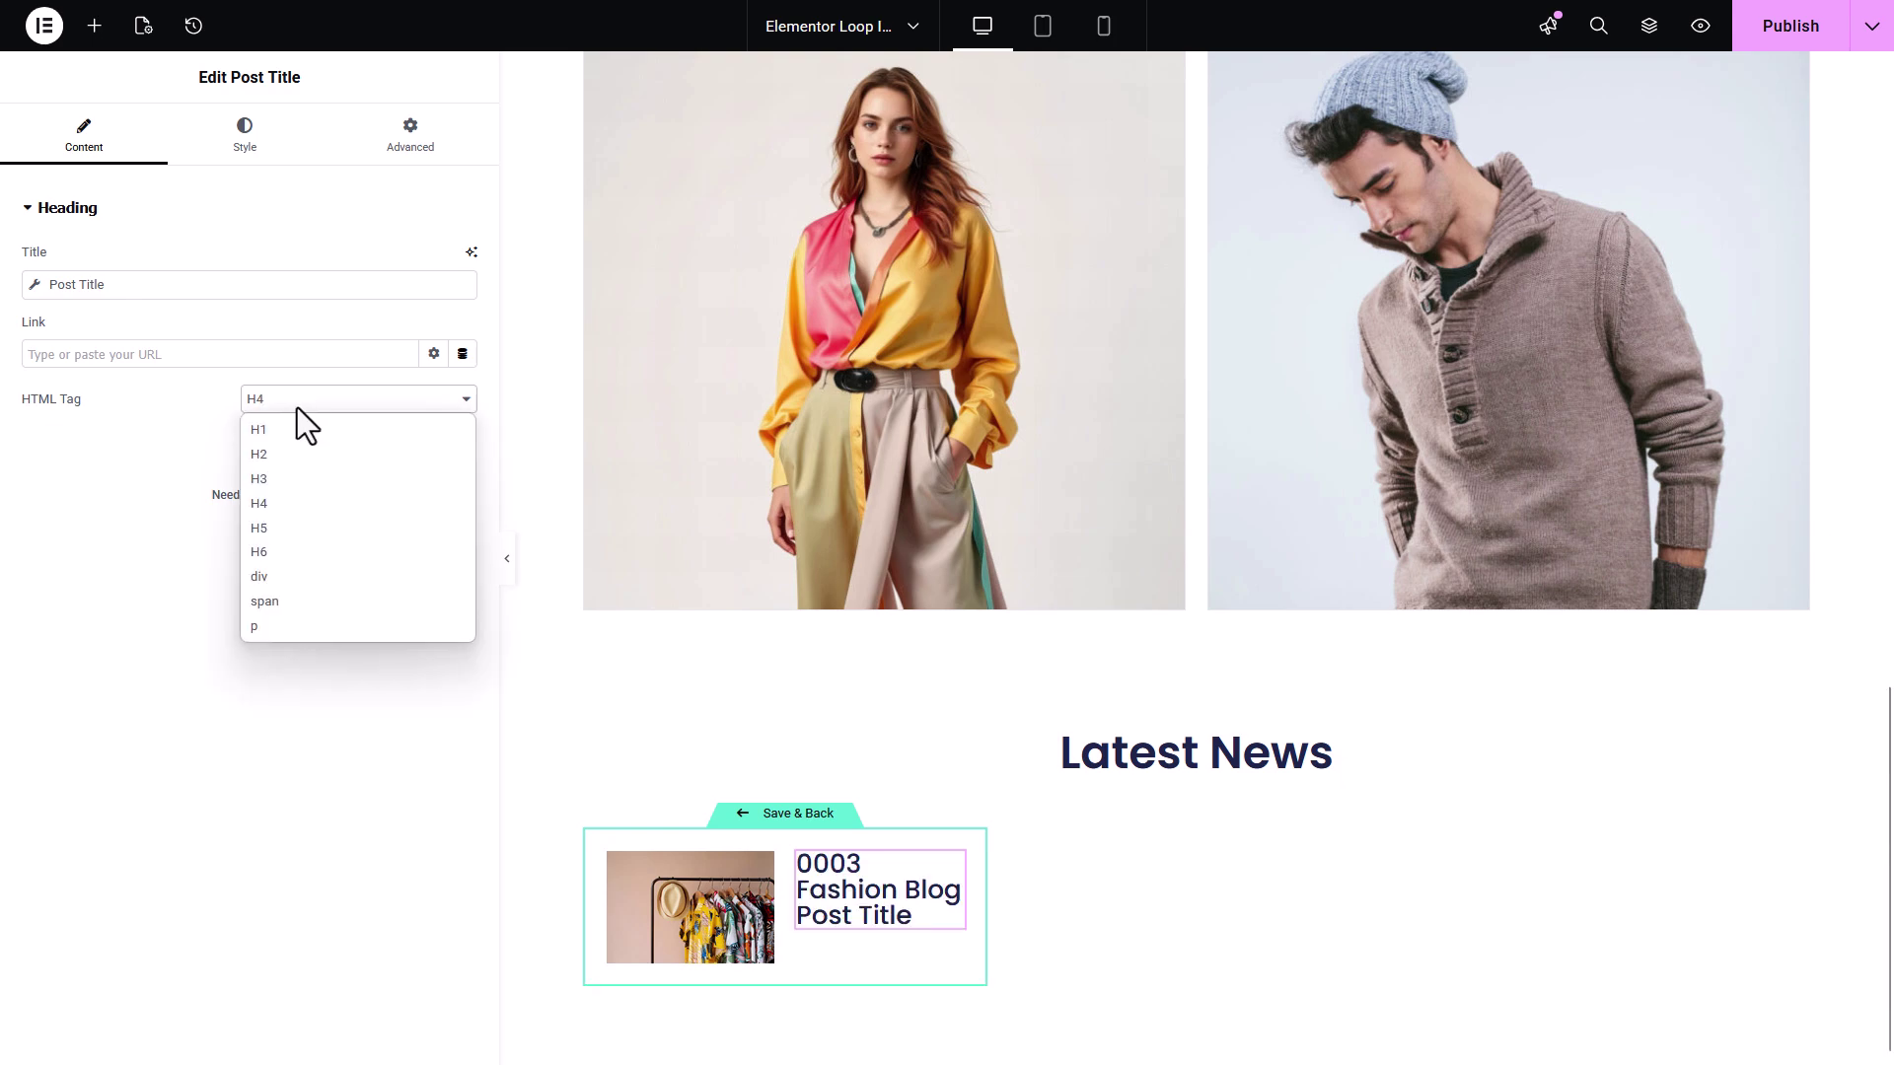
click(275, 481)
click(318, 402)
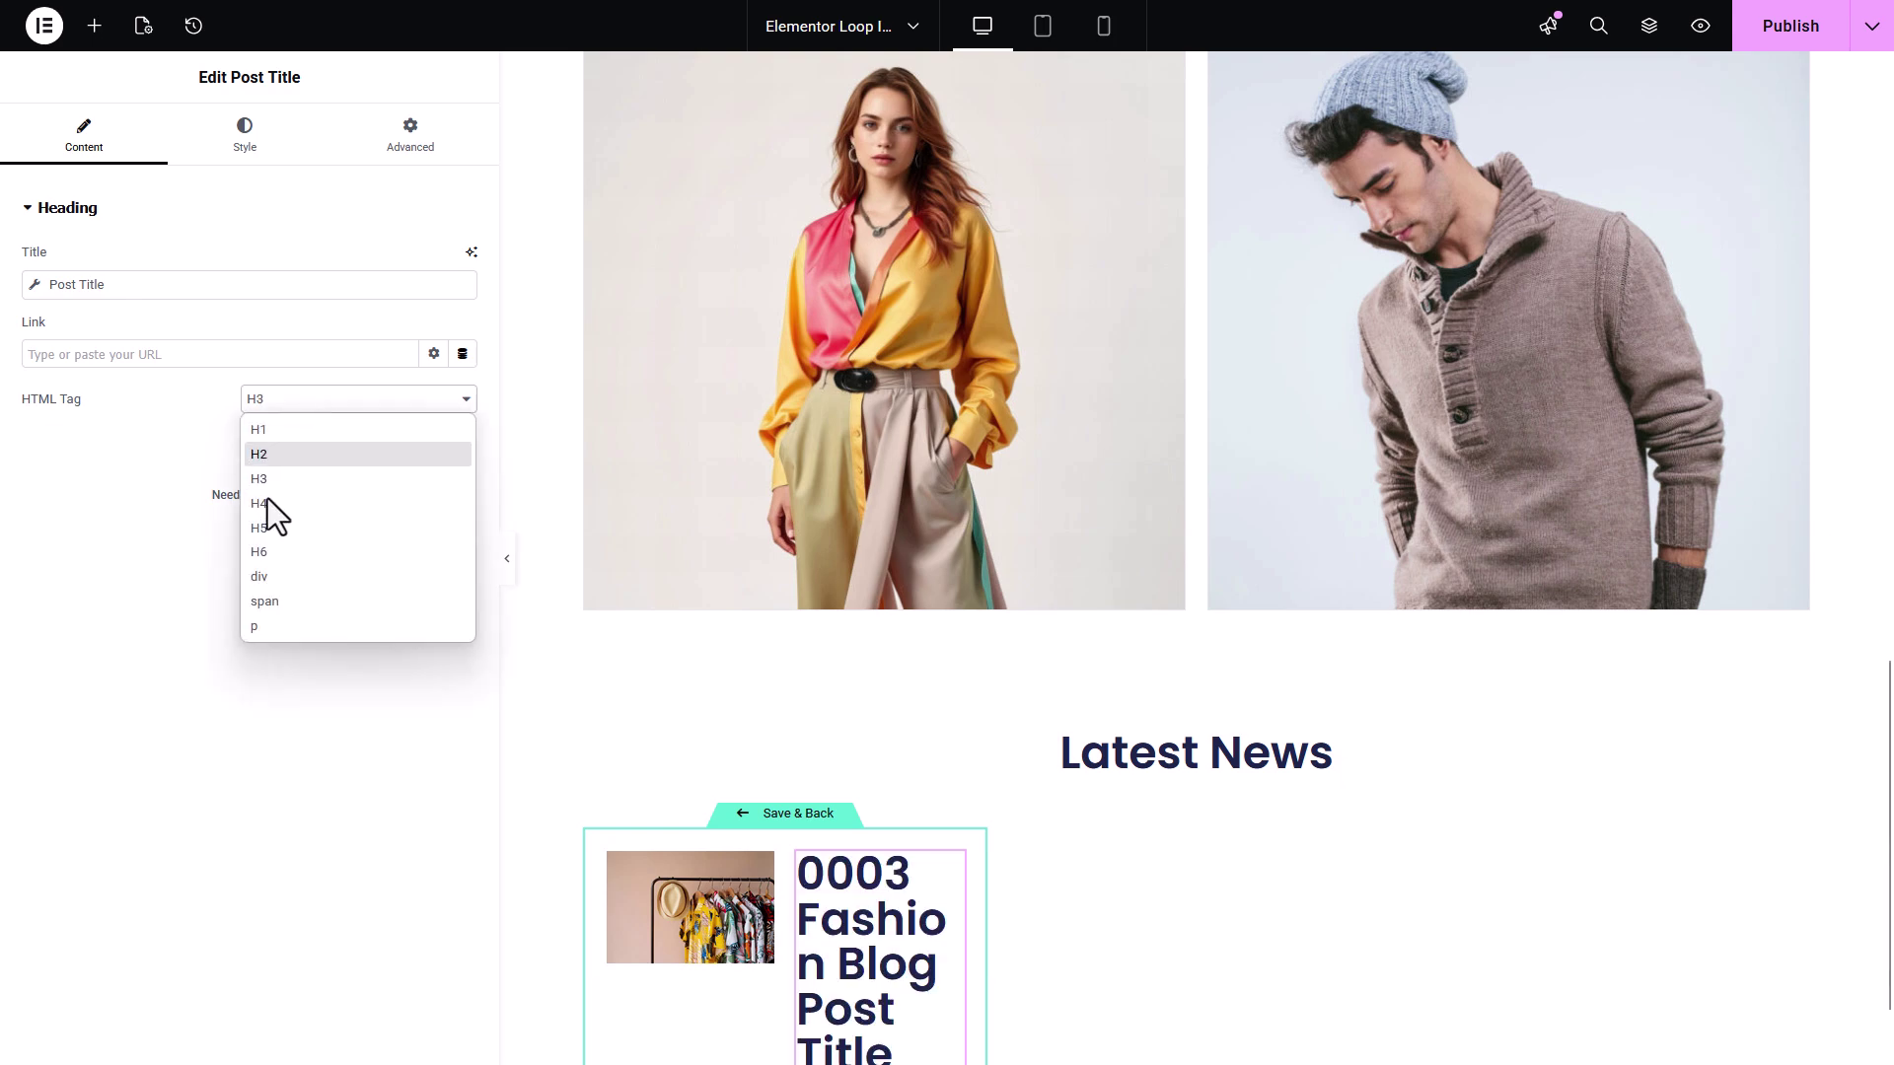
click(274, 505)
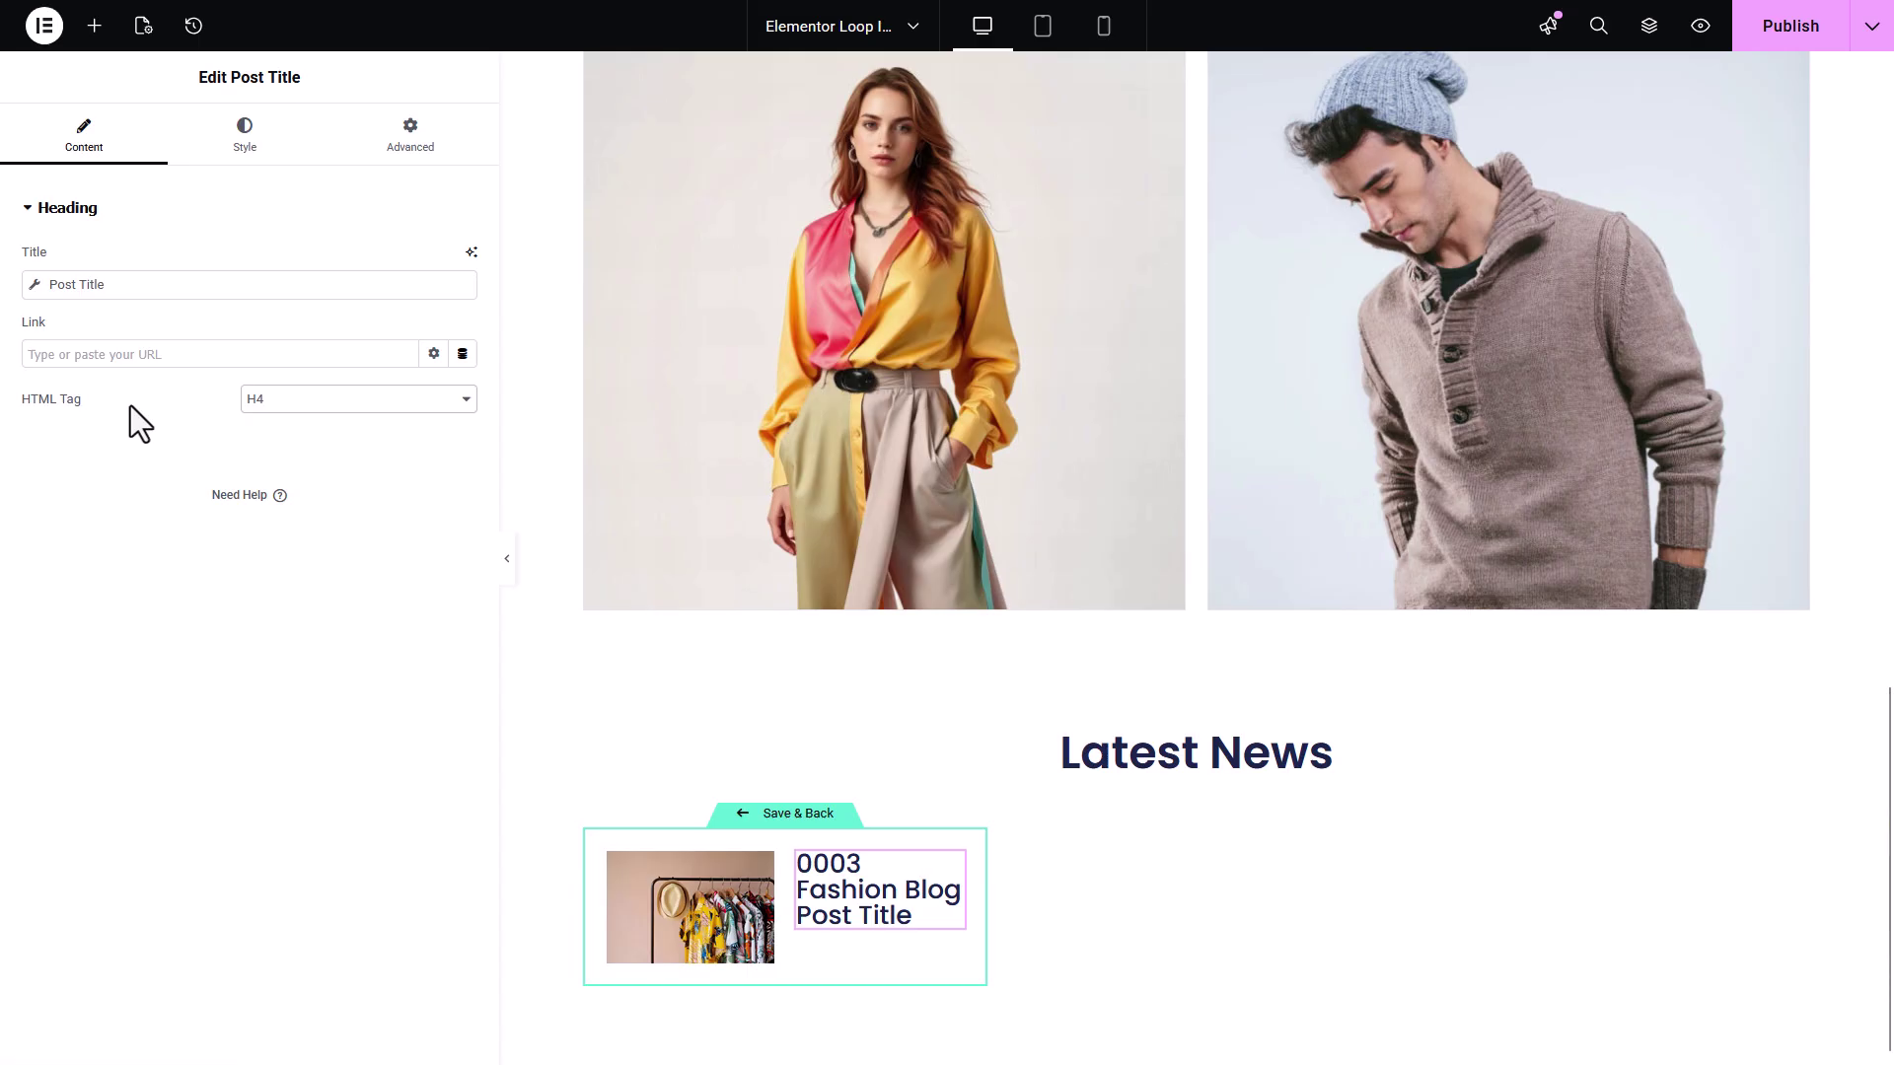
Add a Post Excerpt widget below the post title, then save the template and return to the Latest News section.
click(94, 25)
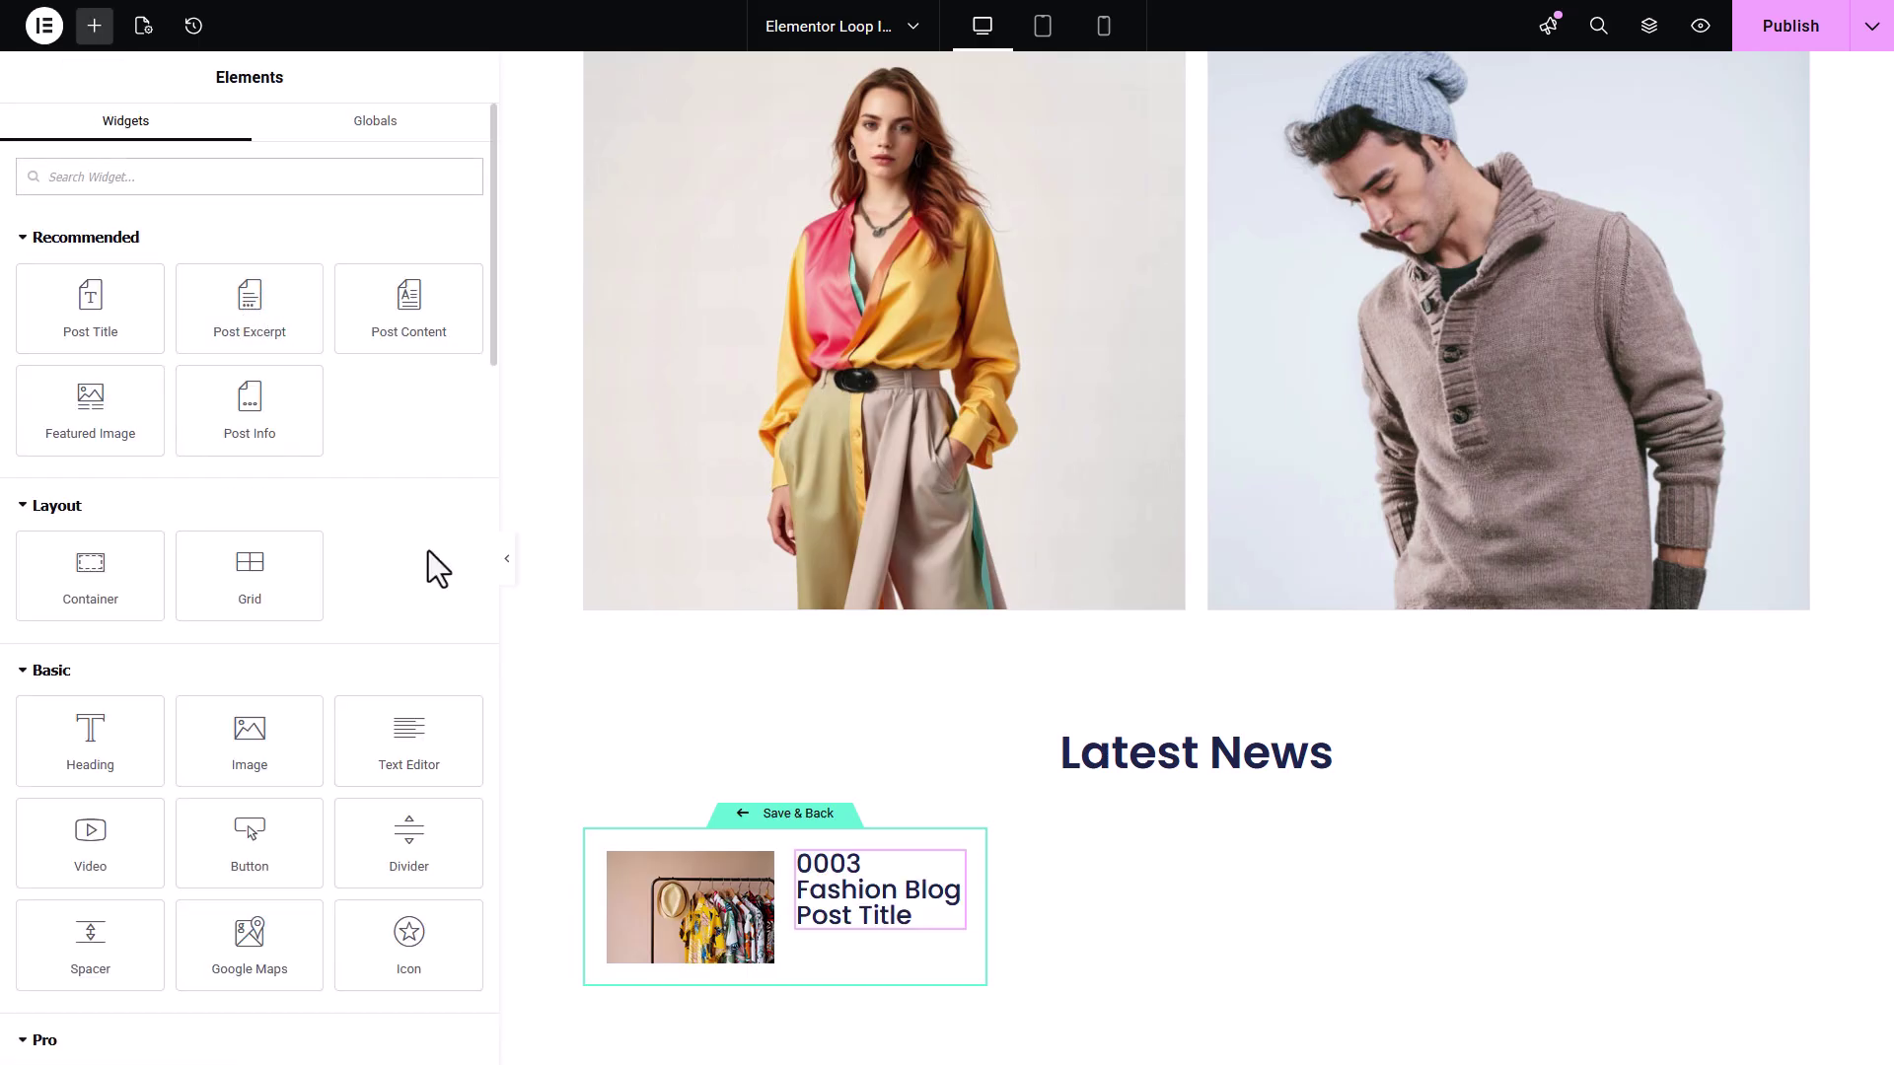
drag(253, 305, 865, 932)
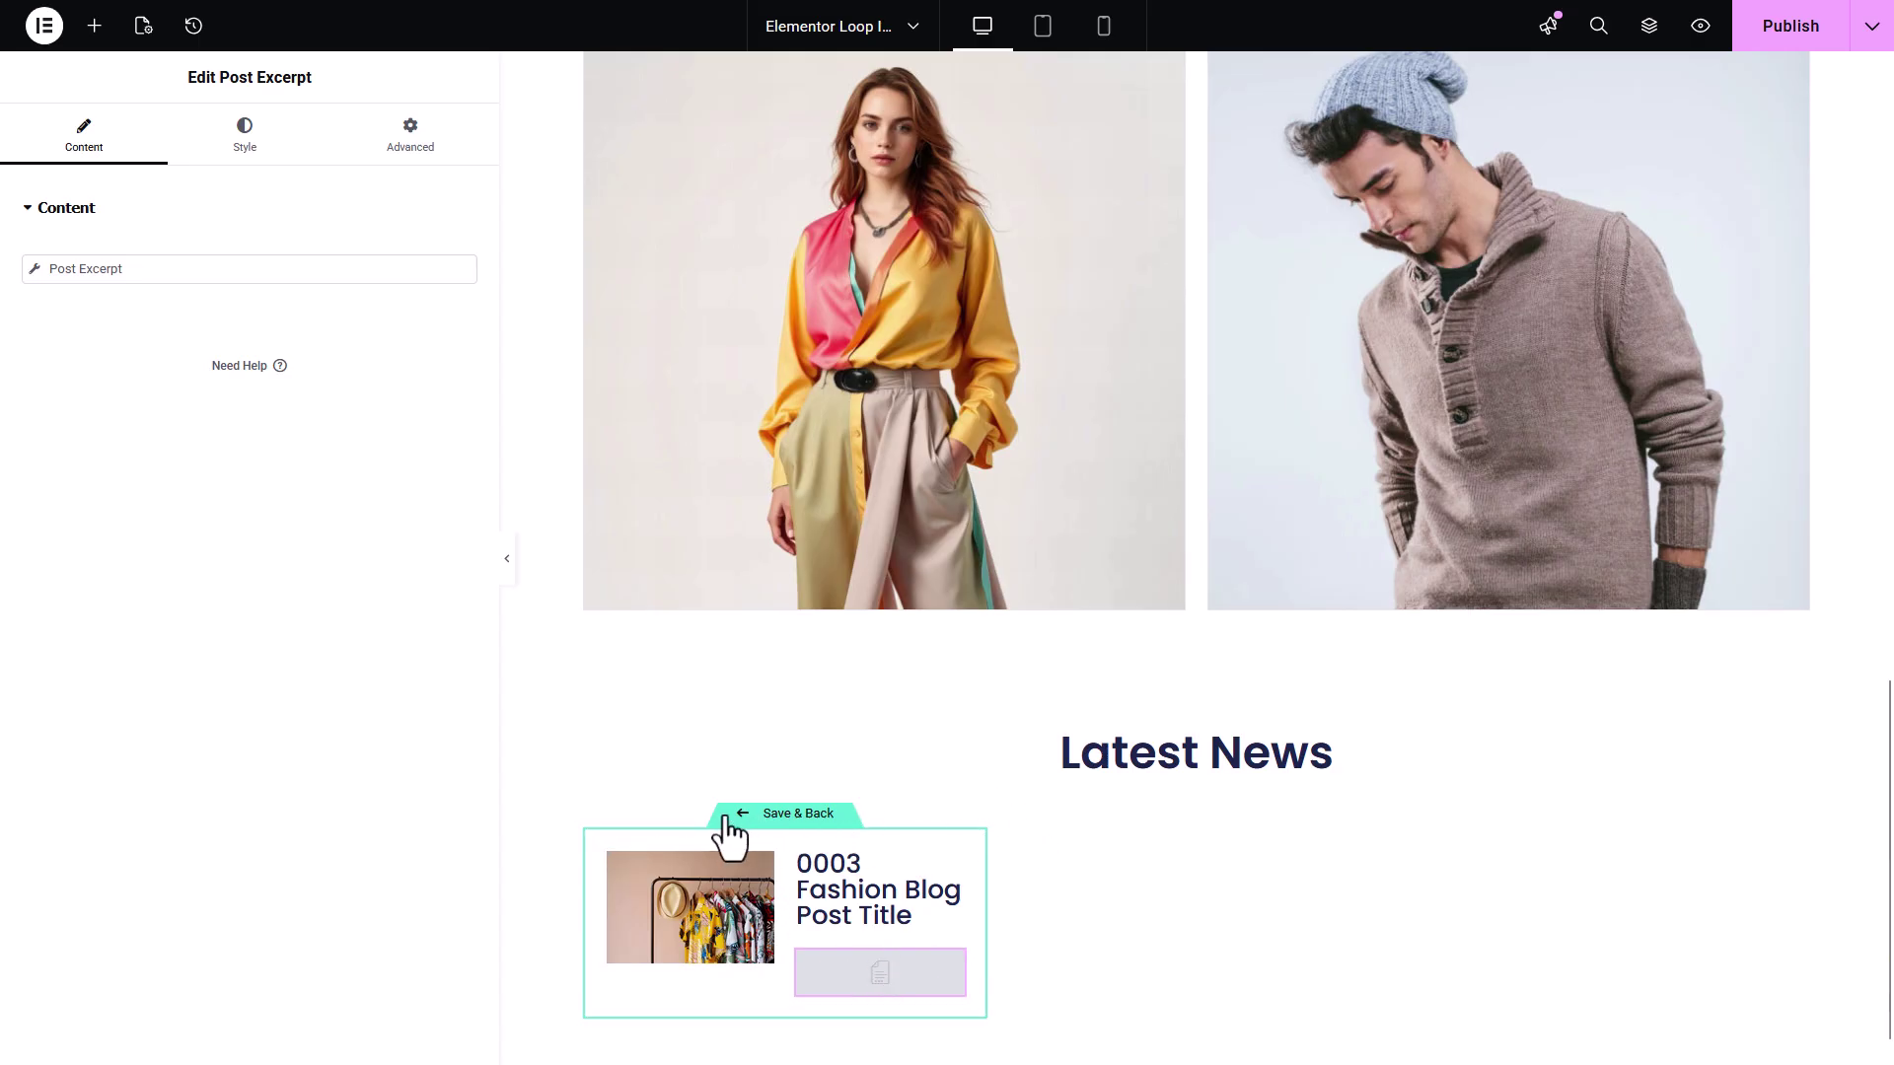
click(789, 815)
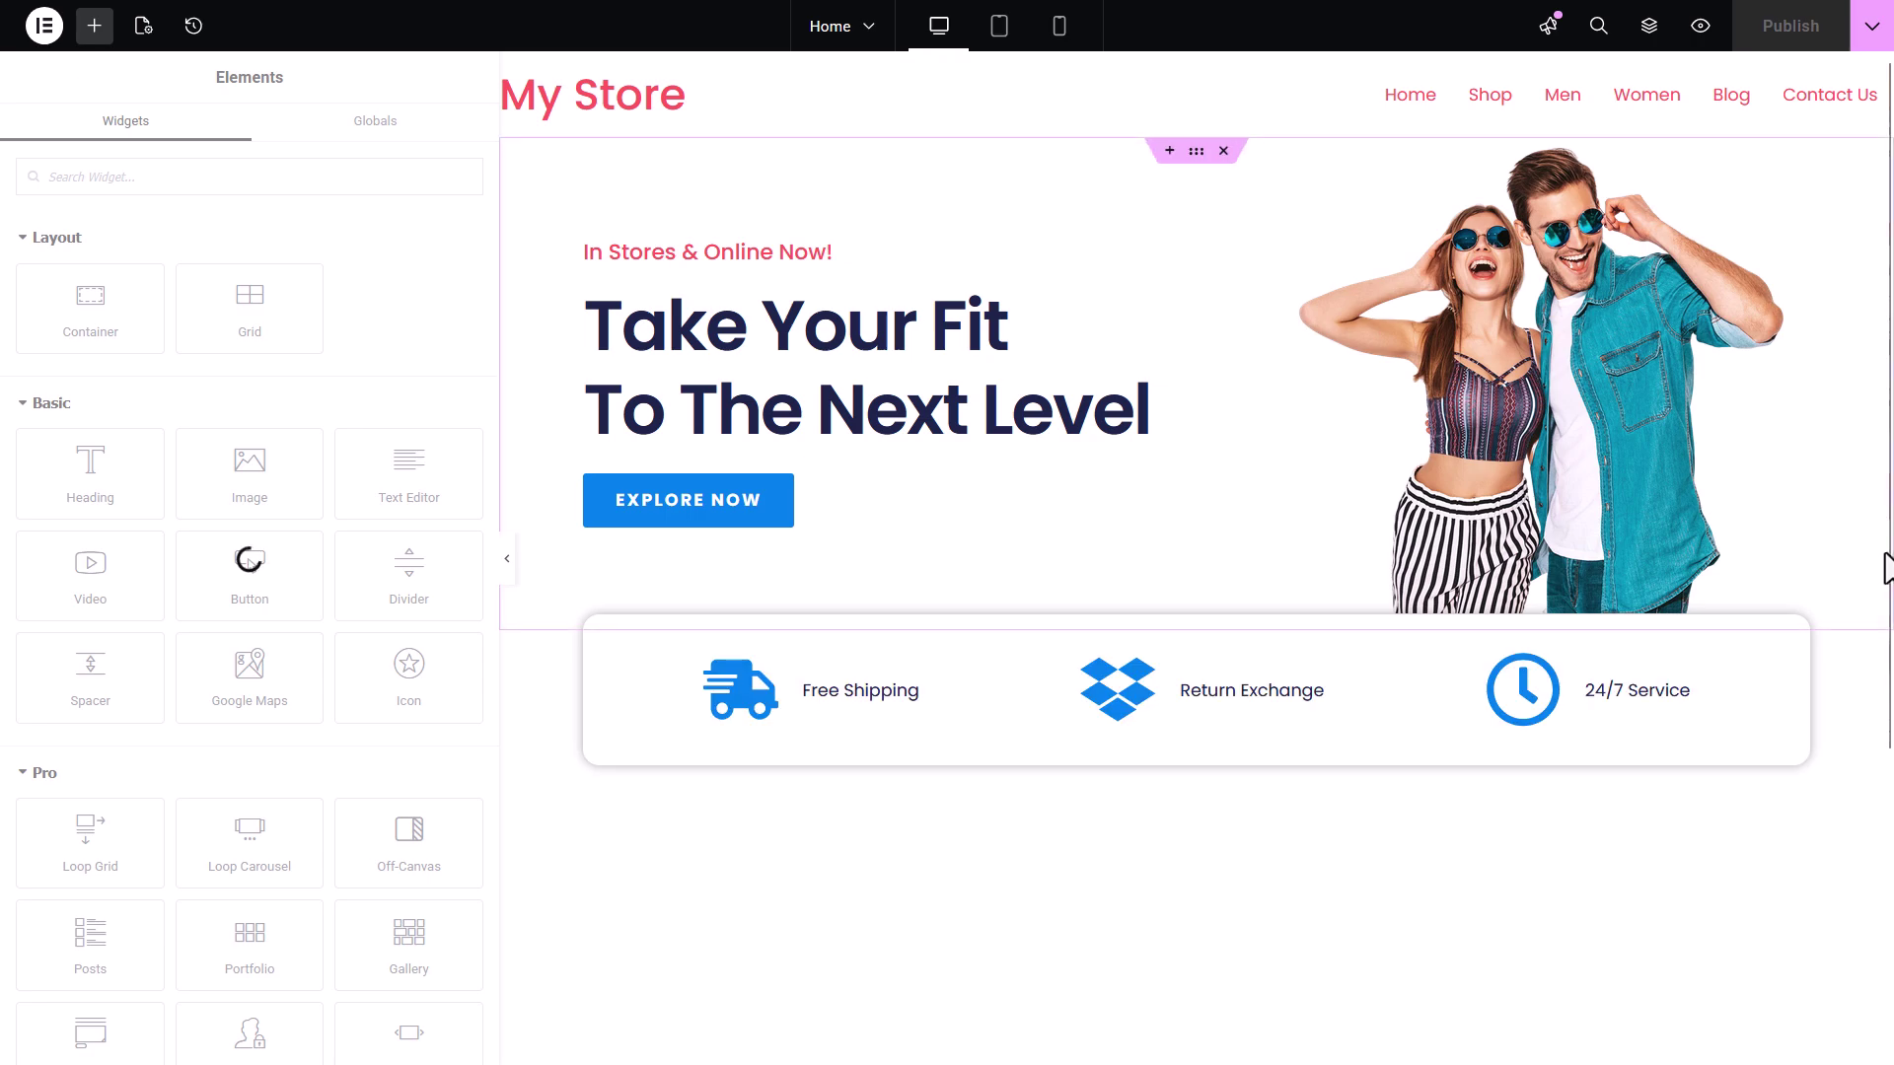
drag(1885, 562, 1890, 745)
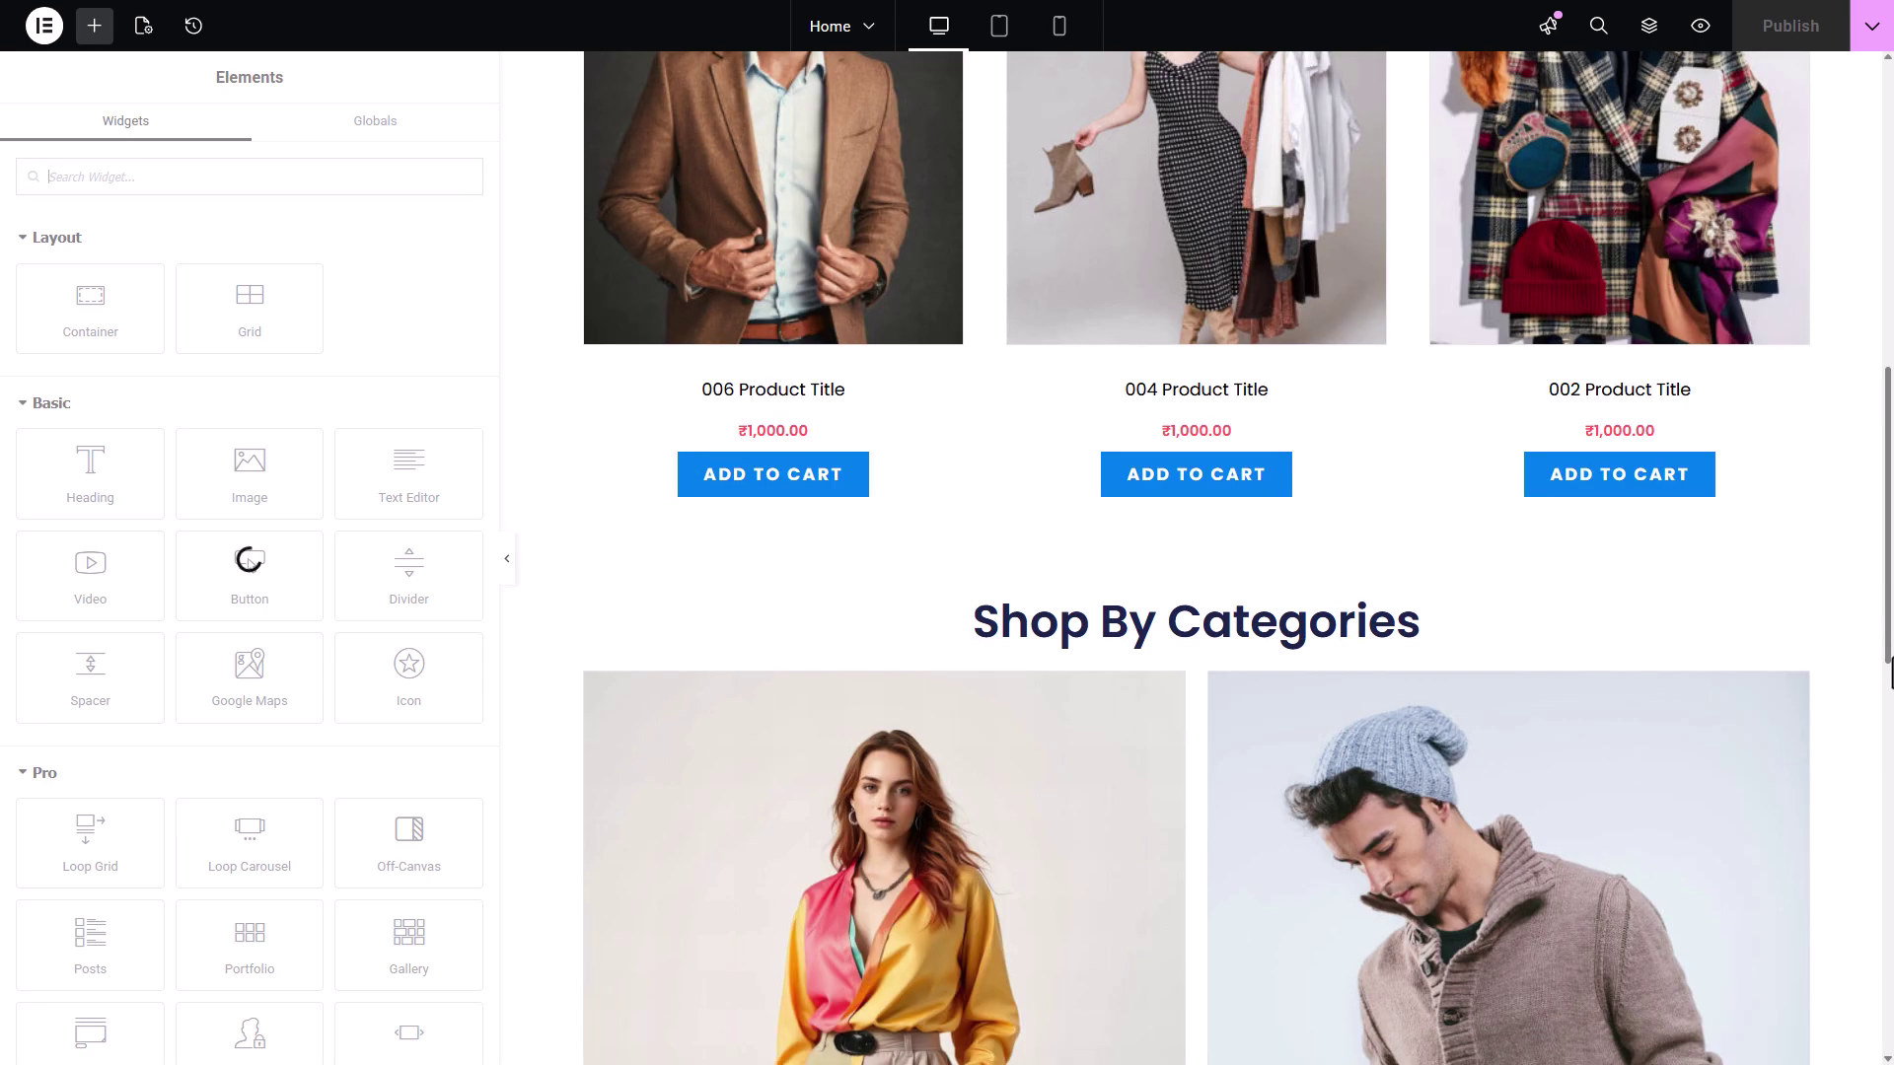
drag(1890, 674, 1890, 1060)
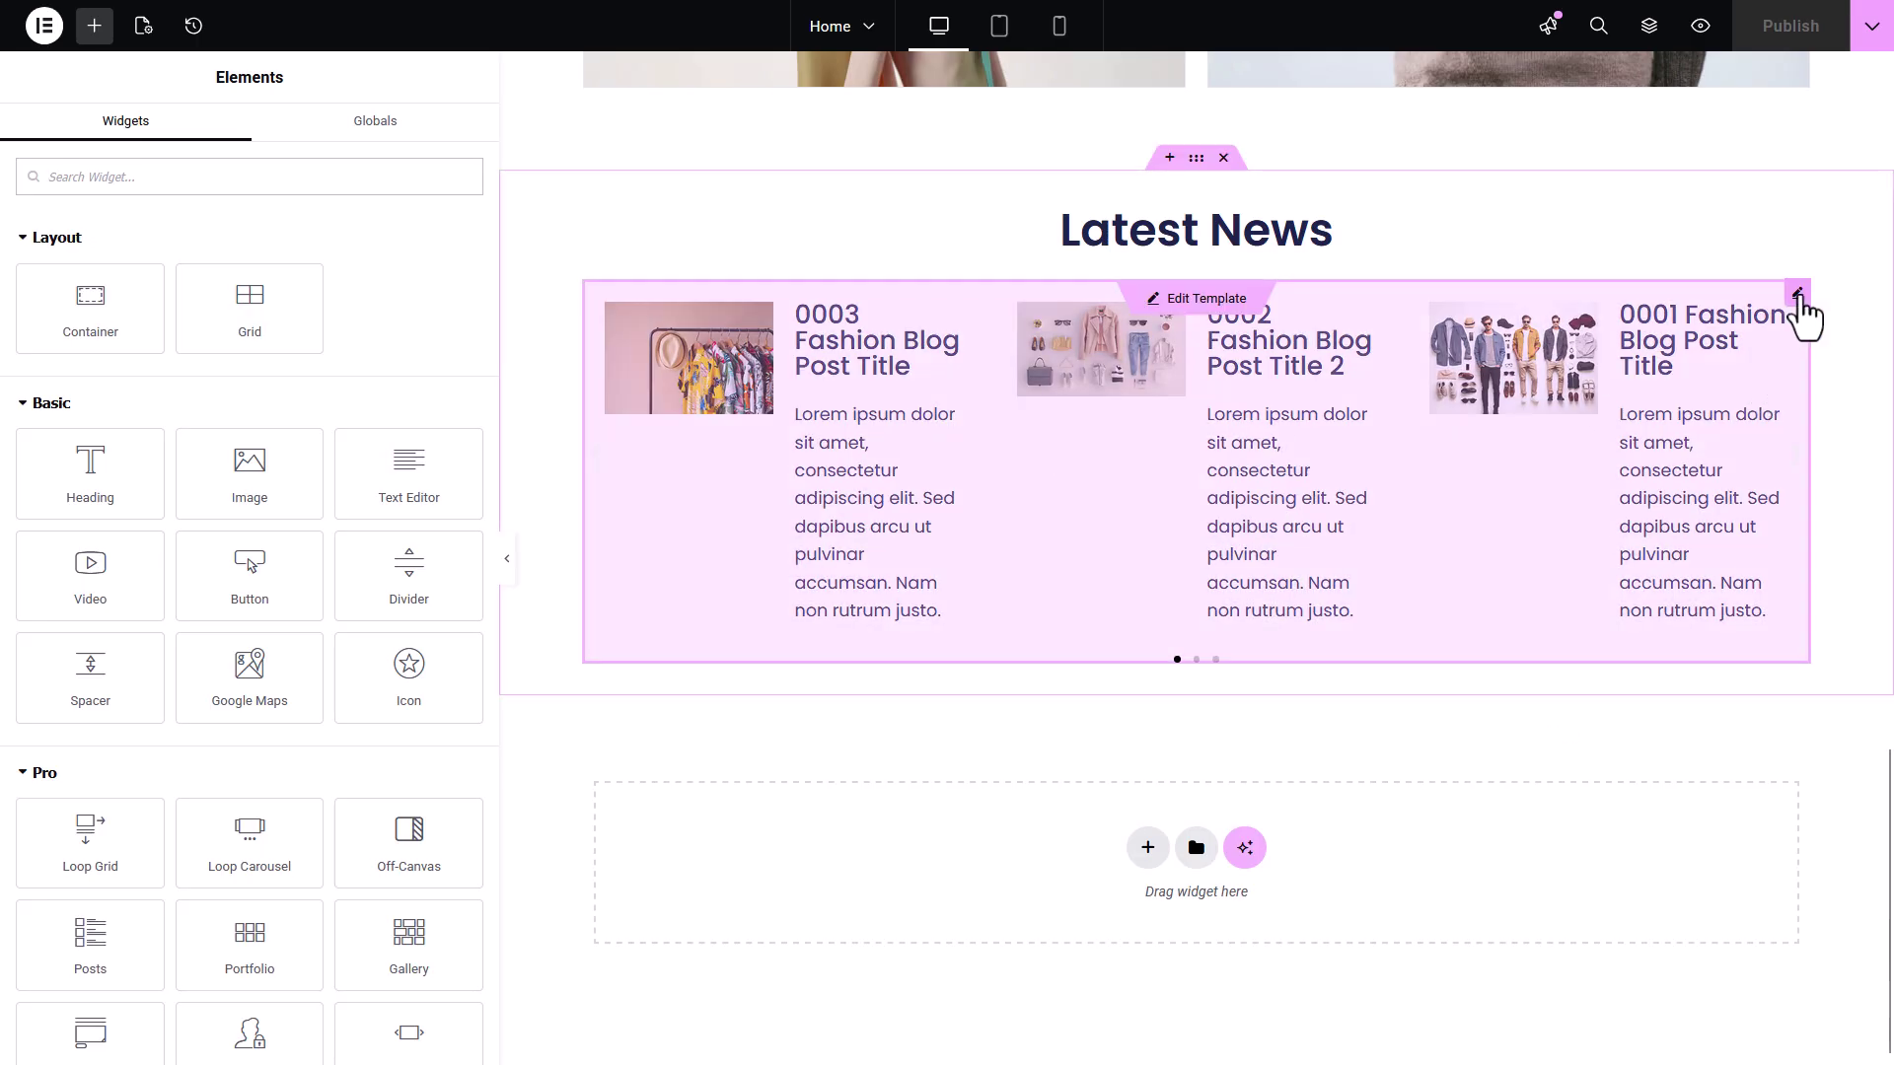
Set the Latest News carousel's slides on display to 1, trying 2 first.
click(1797, 295)
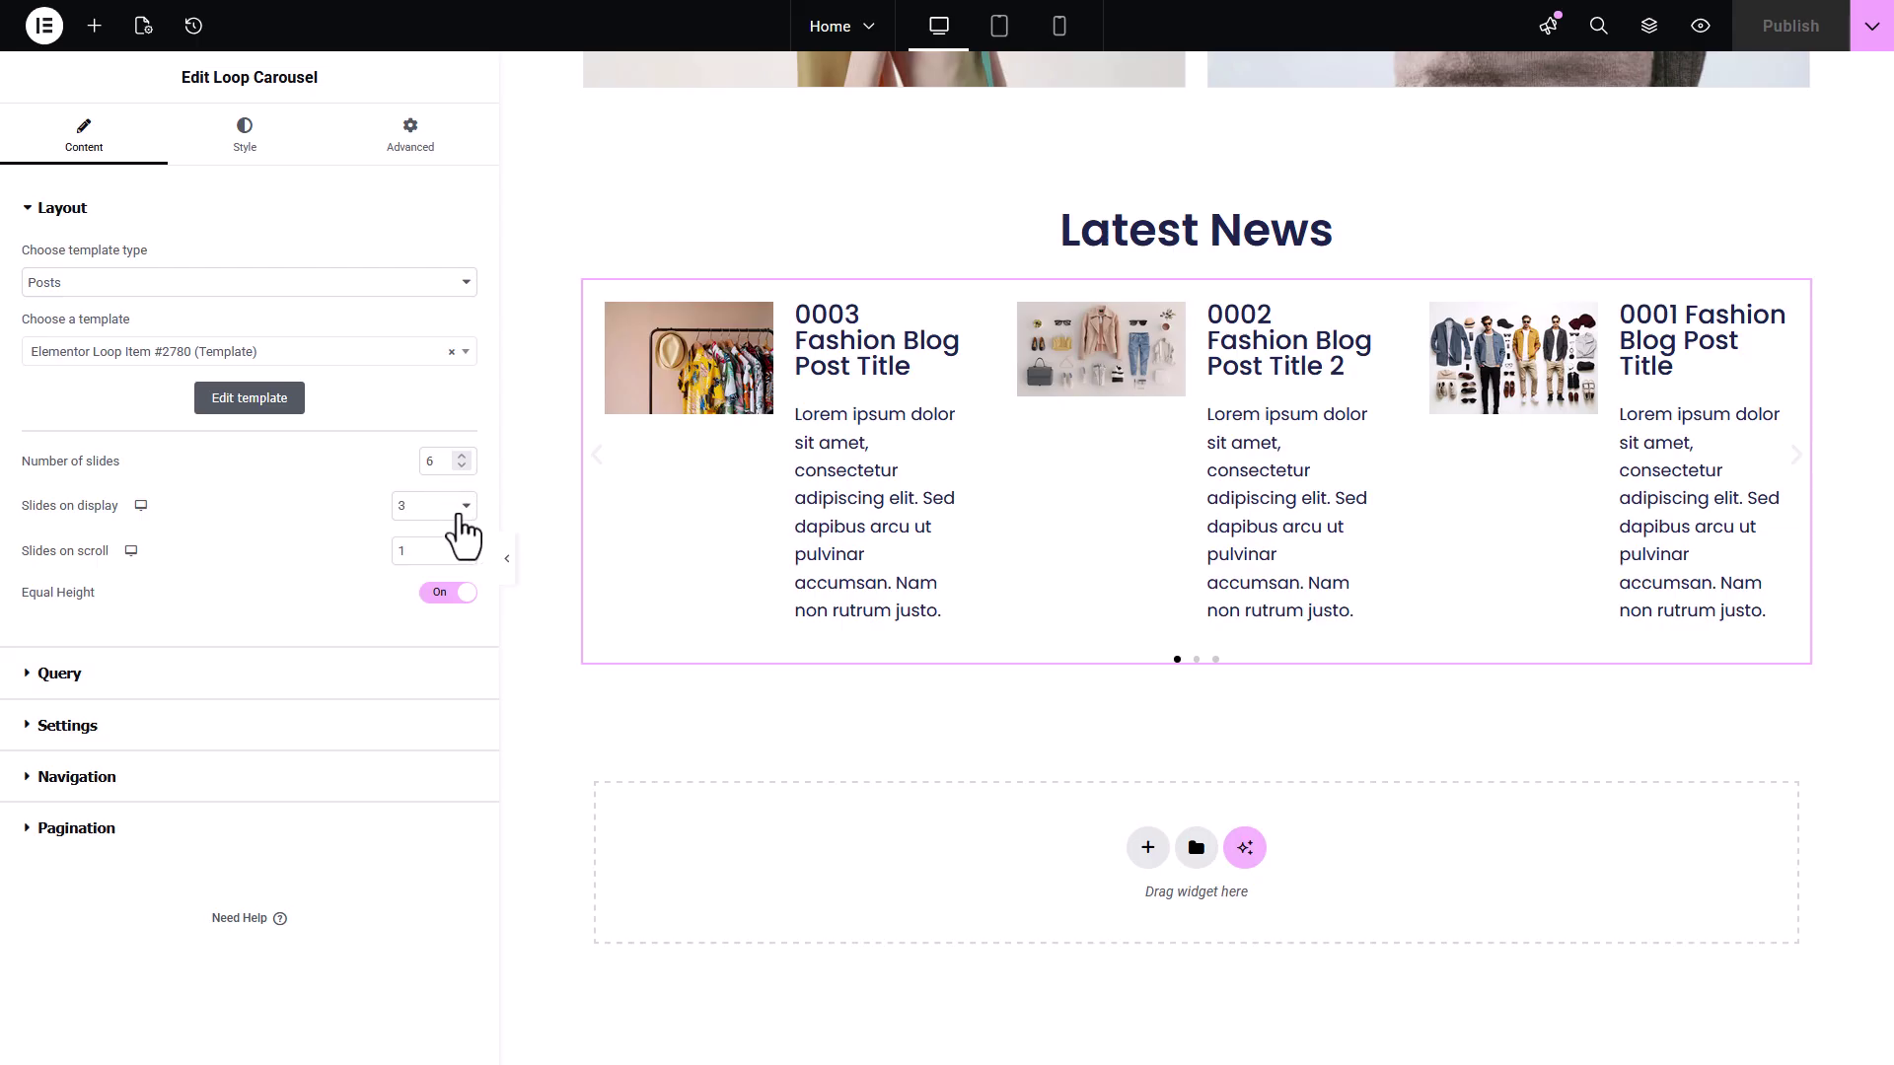
click(423, 510)
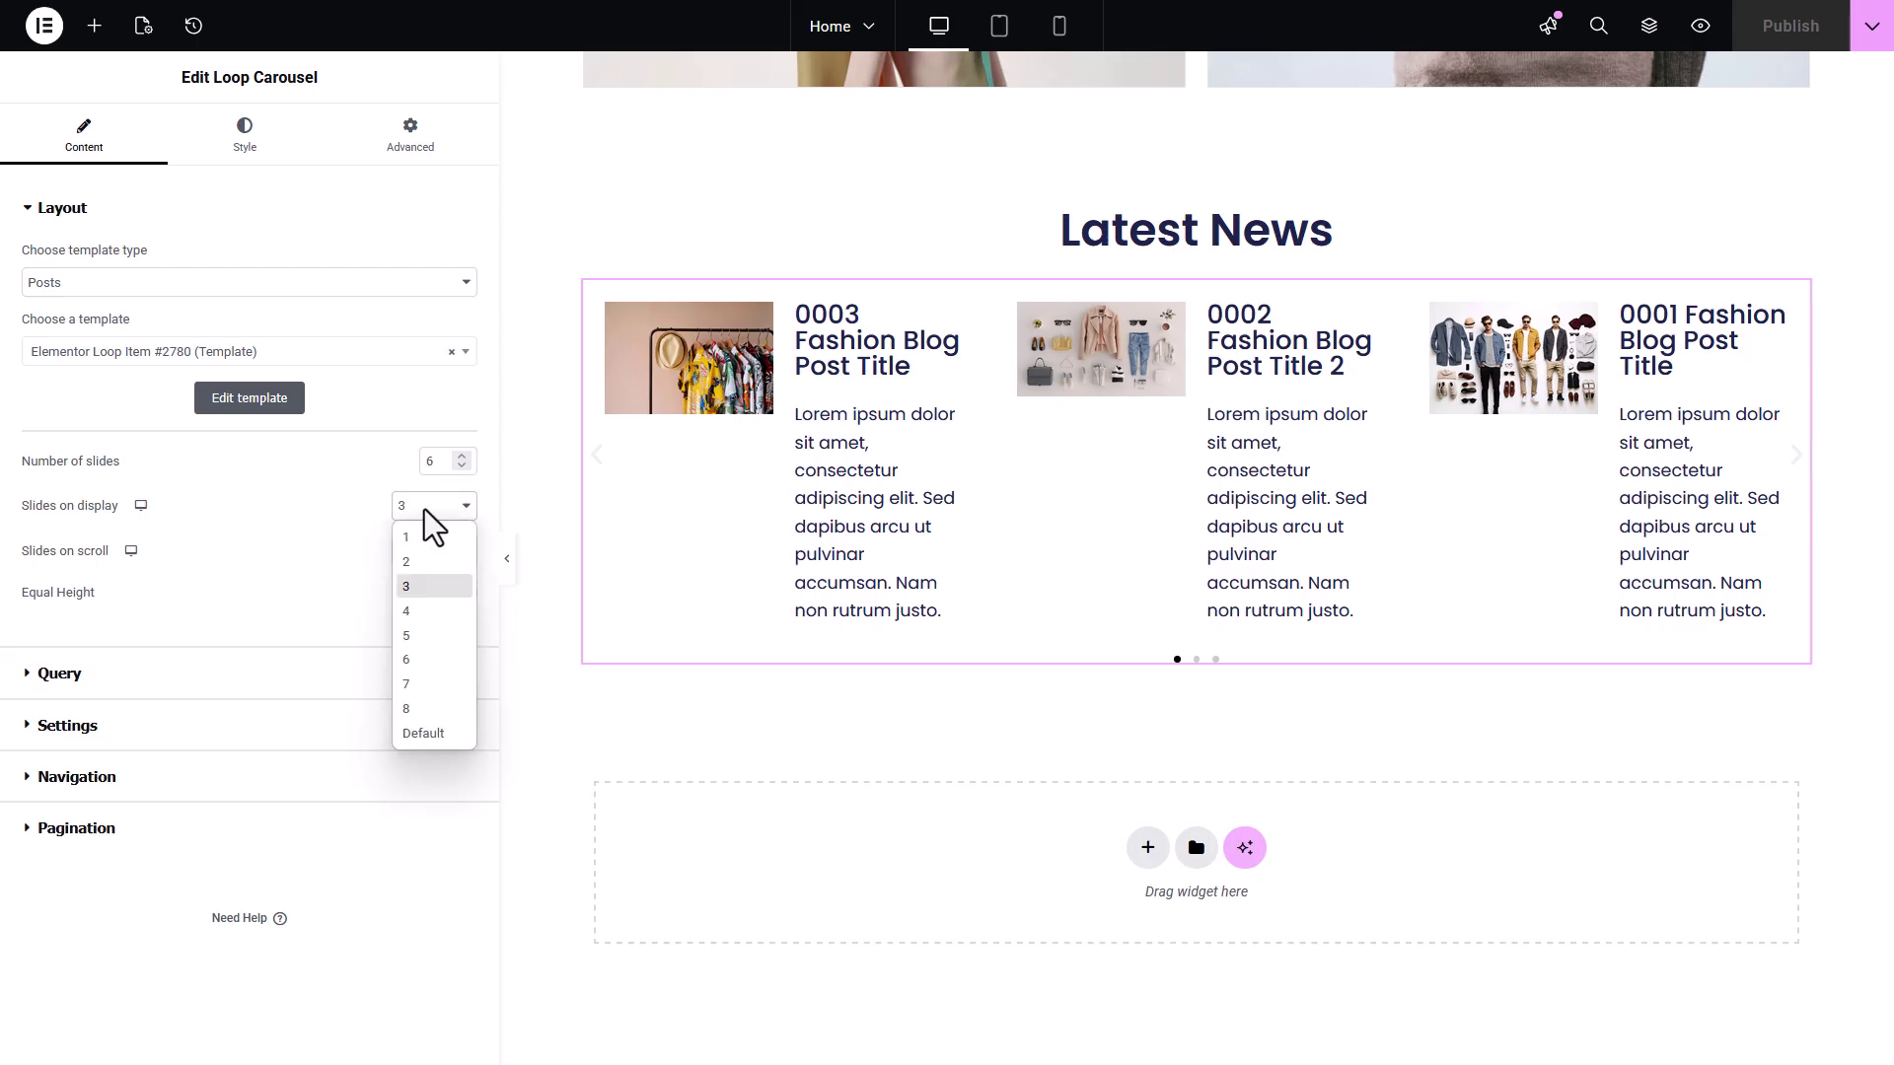
click(424, 566)
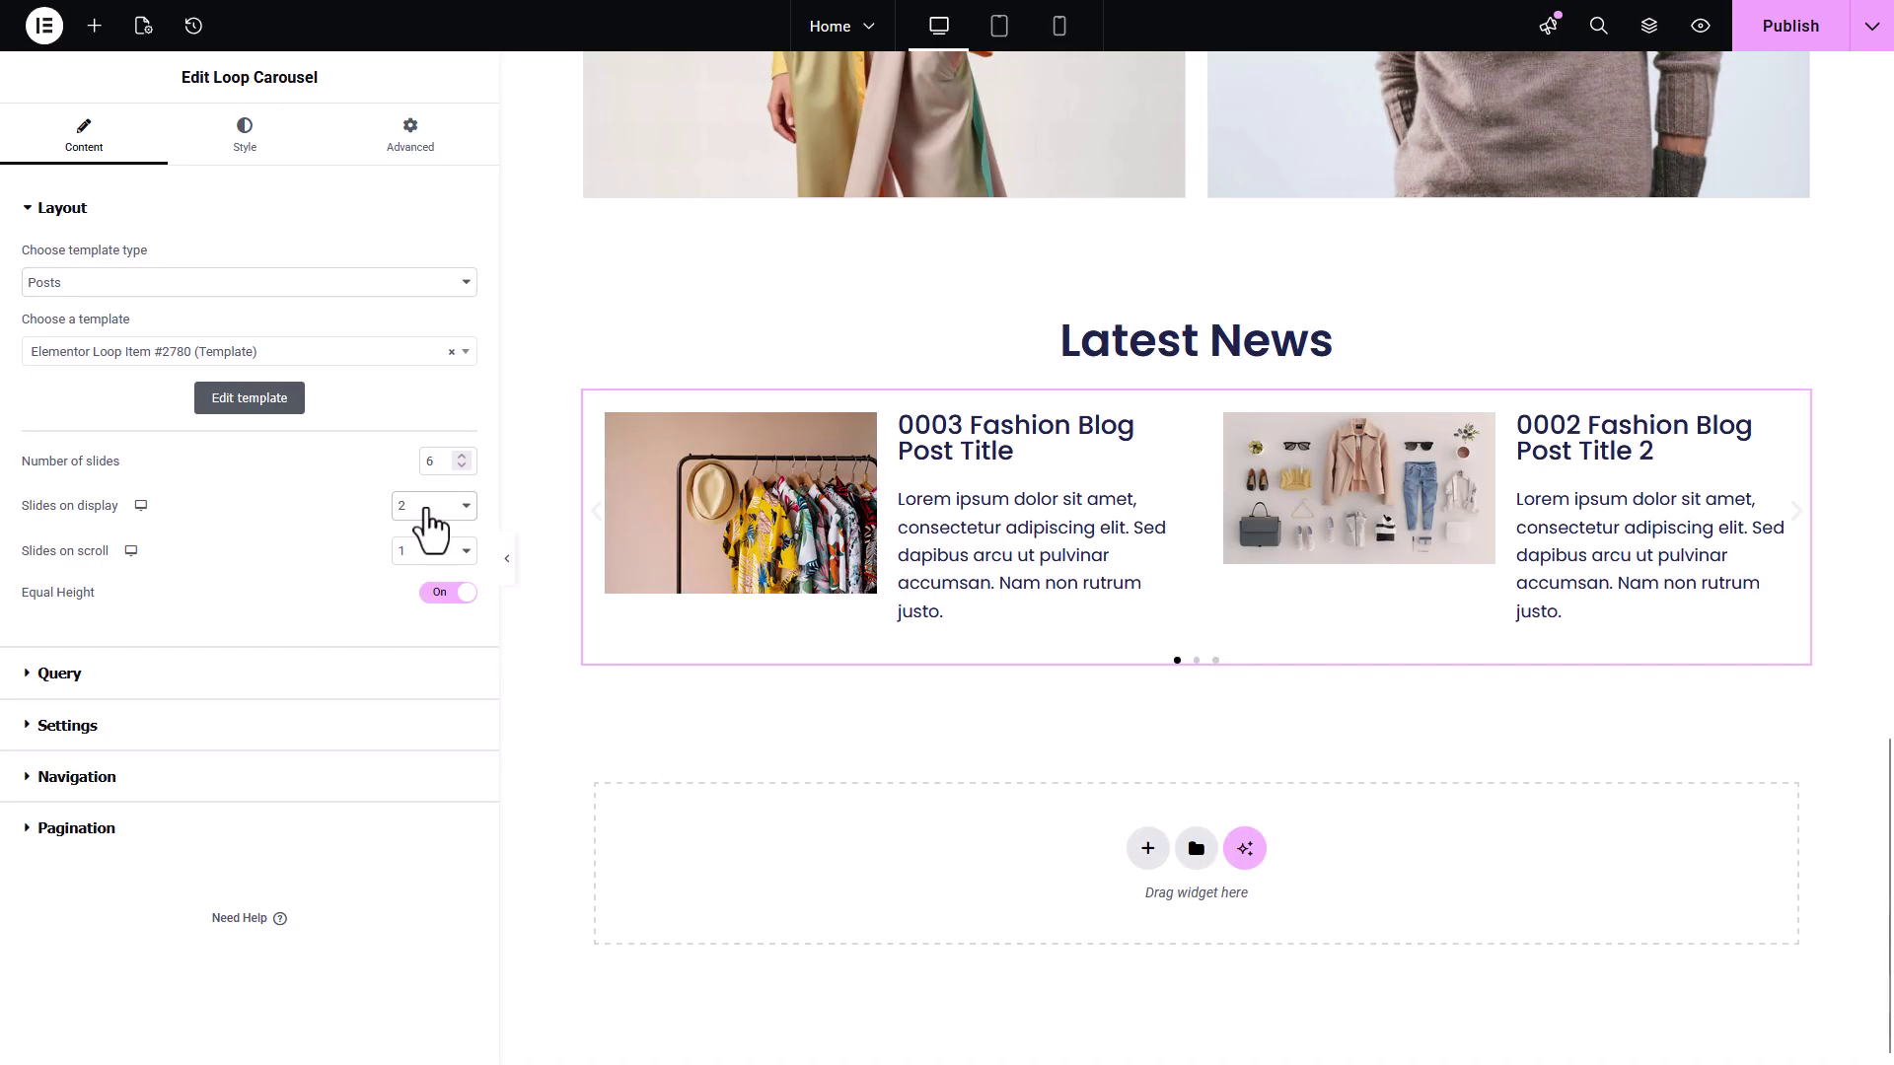
click(425, 510)
click(414, 538)
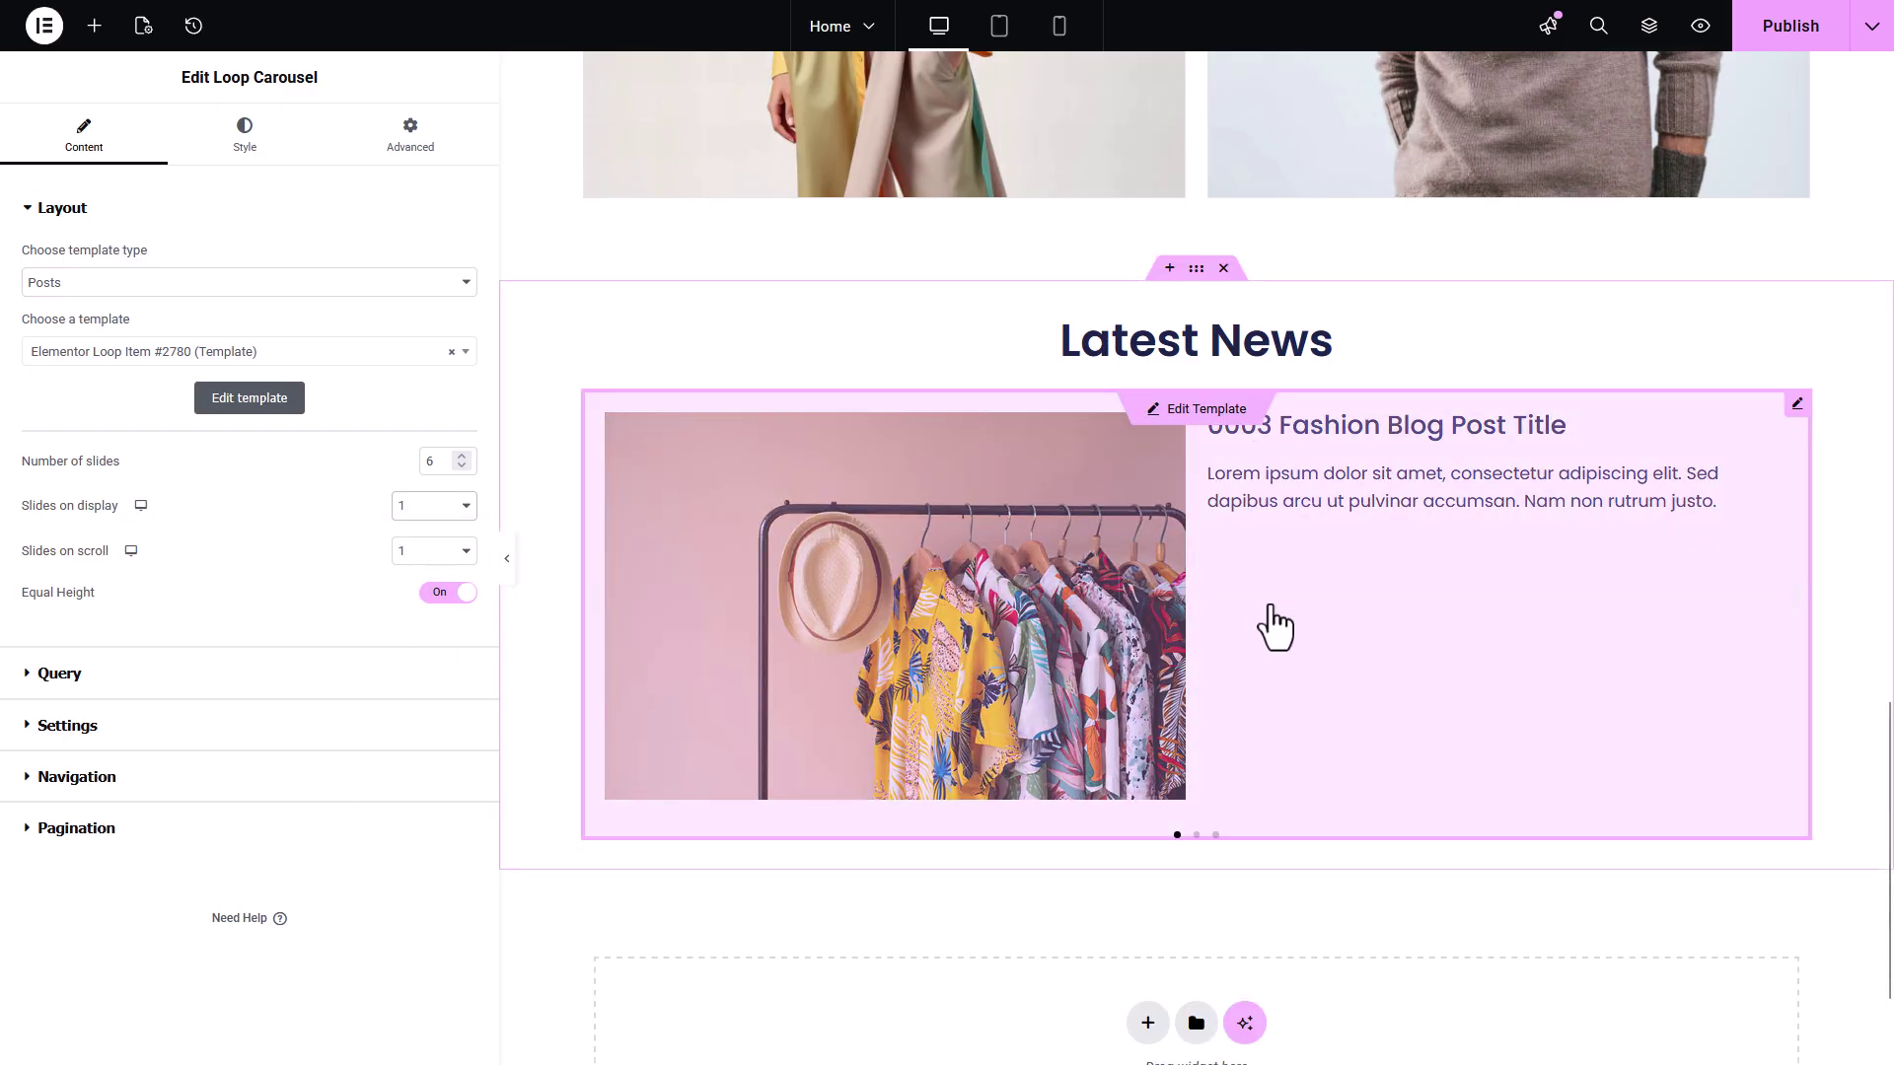
Edit the loop item template to centre the text column's content vertically, and save it back to the page.
click(1221, 411)
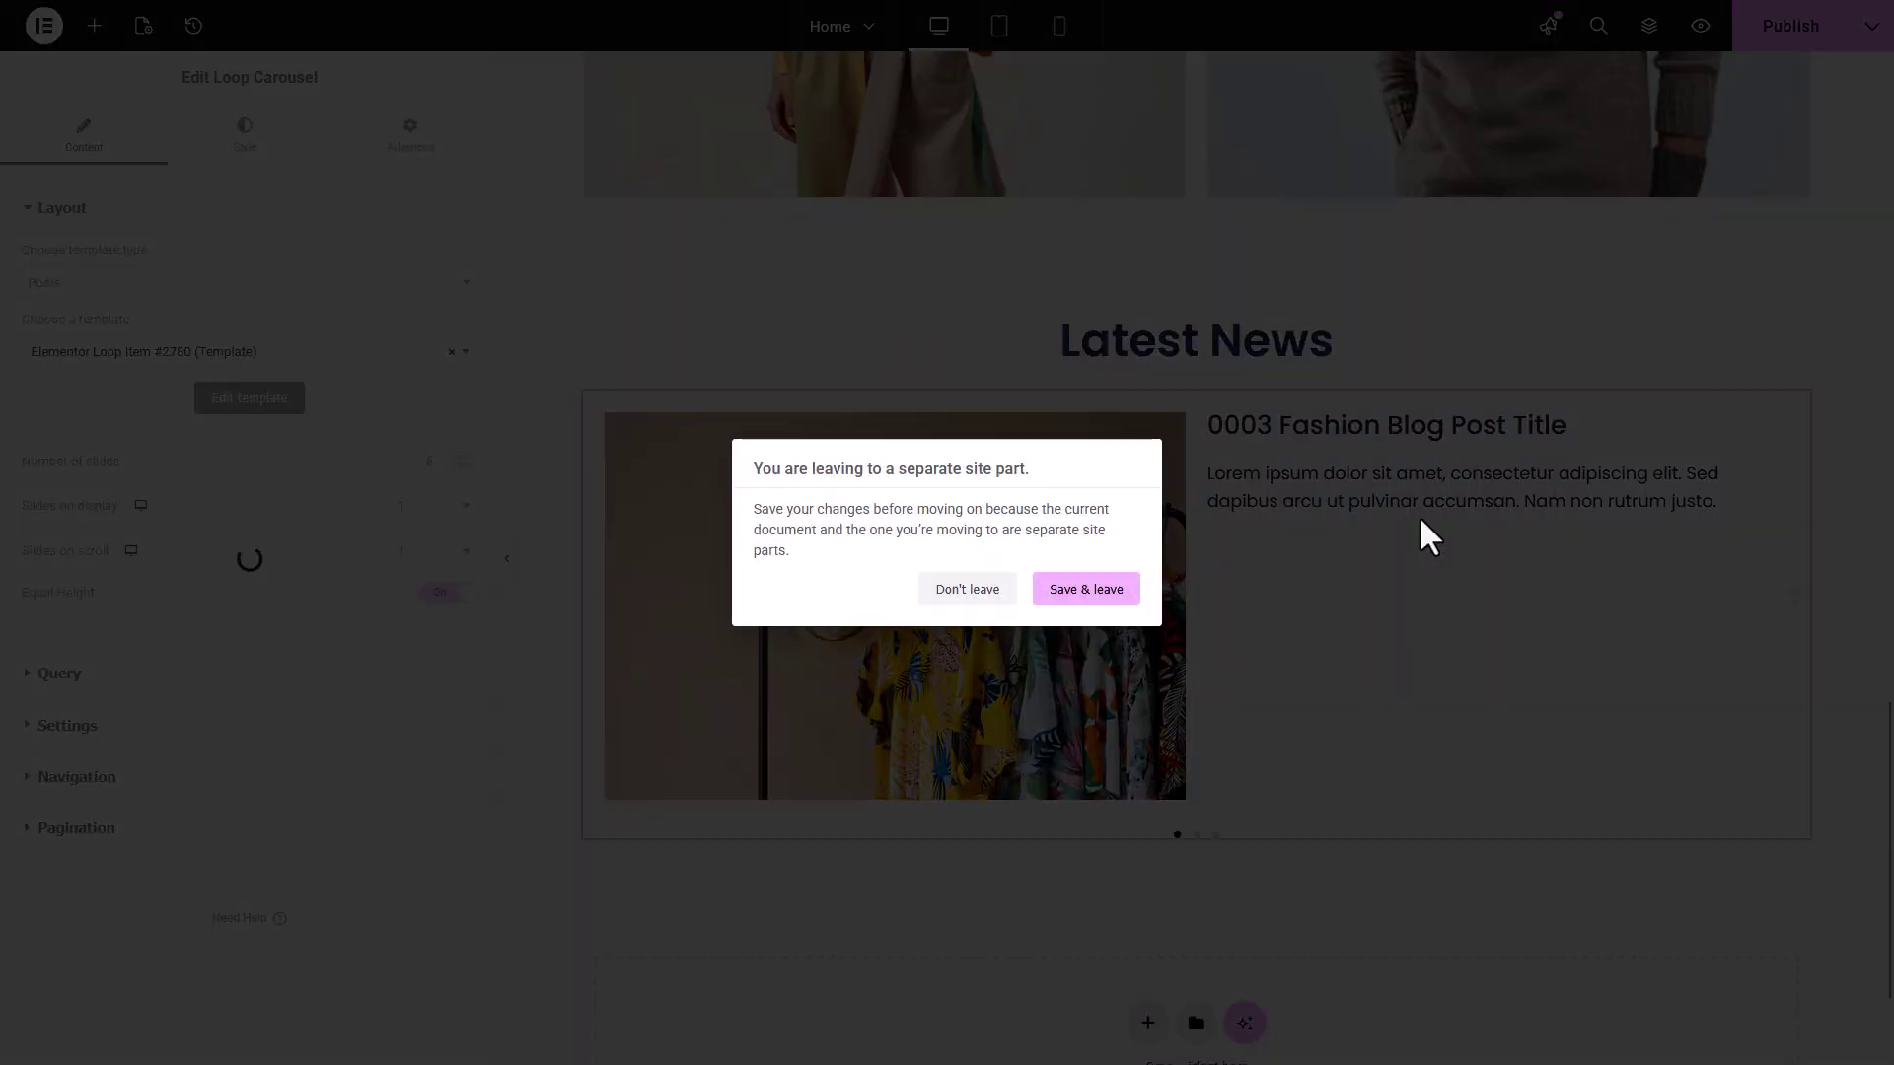
click(1090, 595)
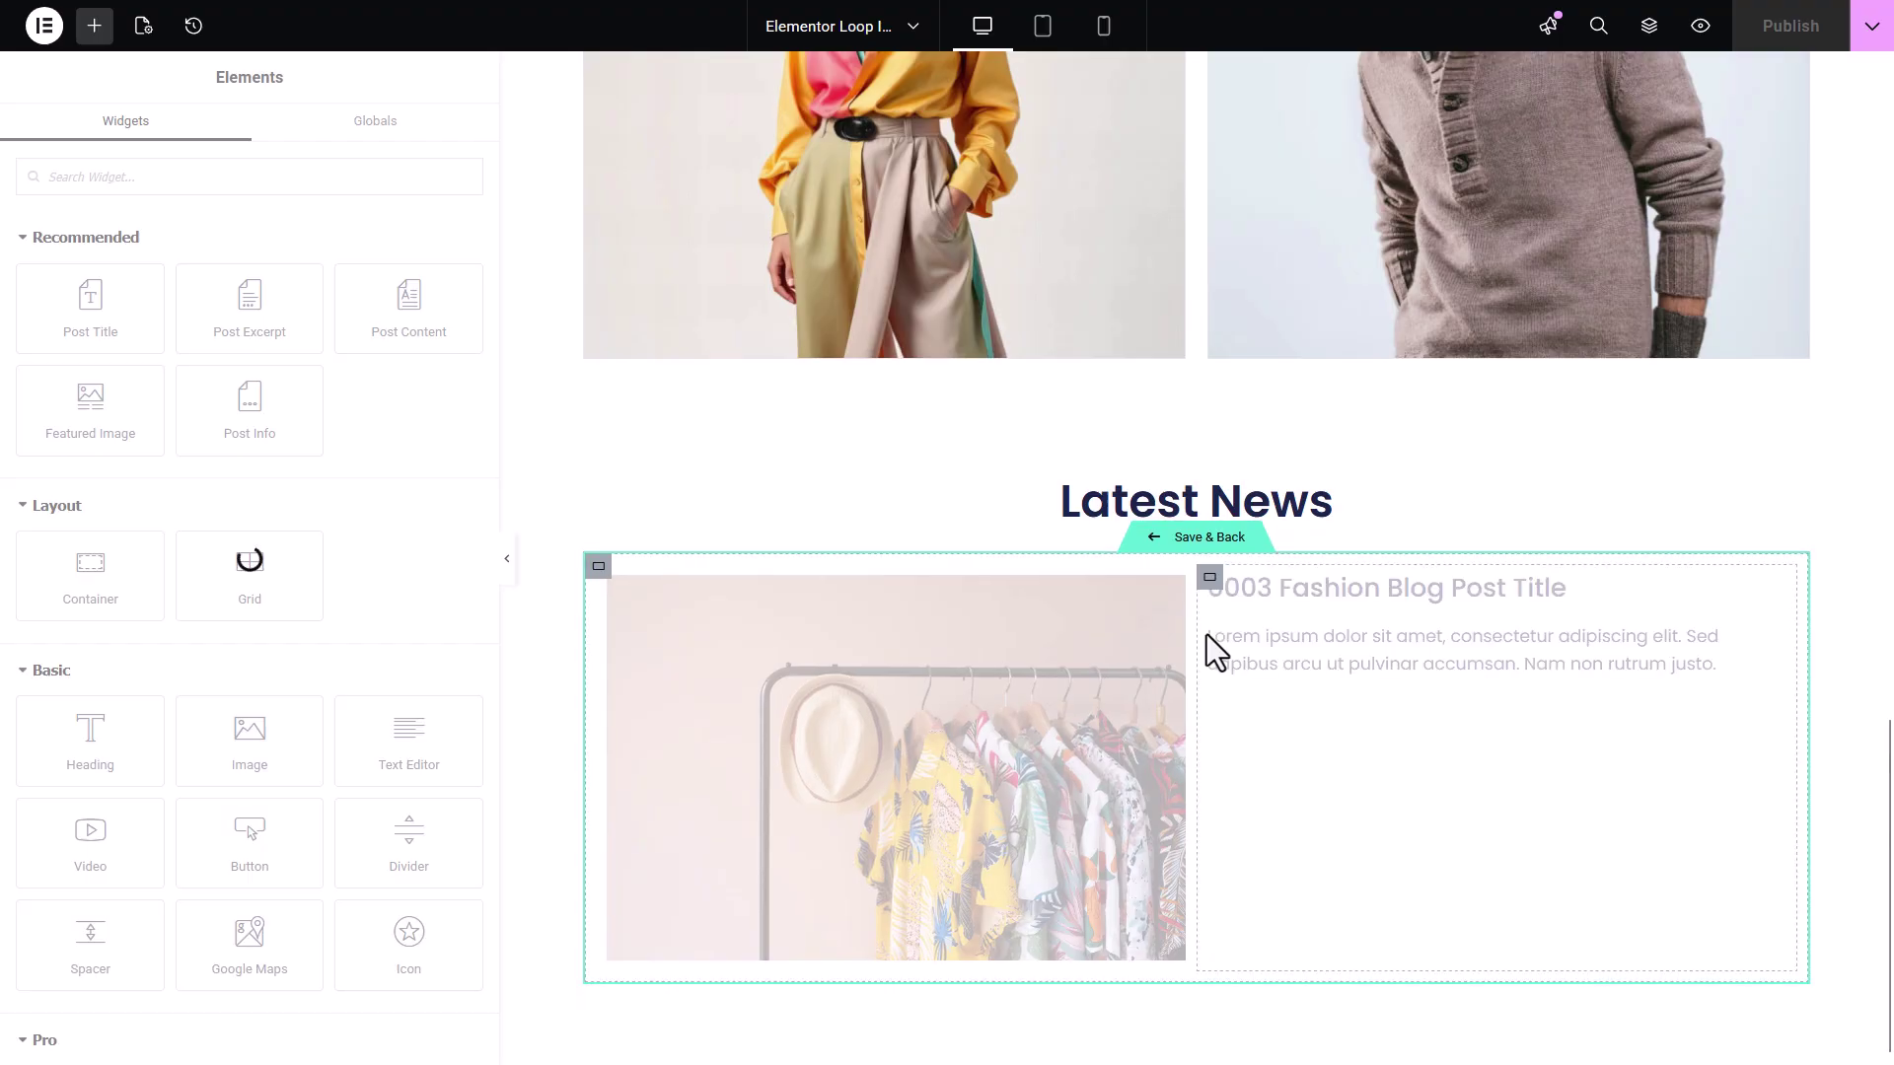
click(1210, 577)
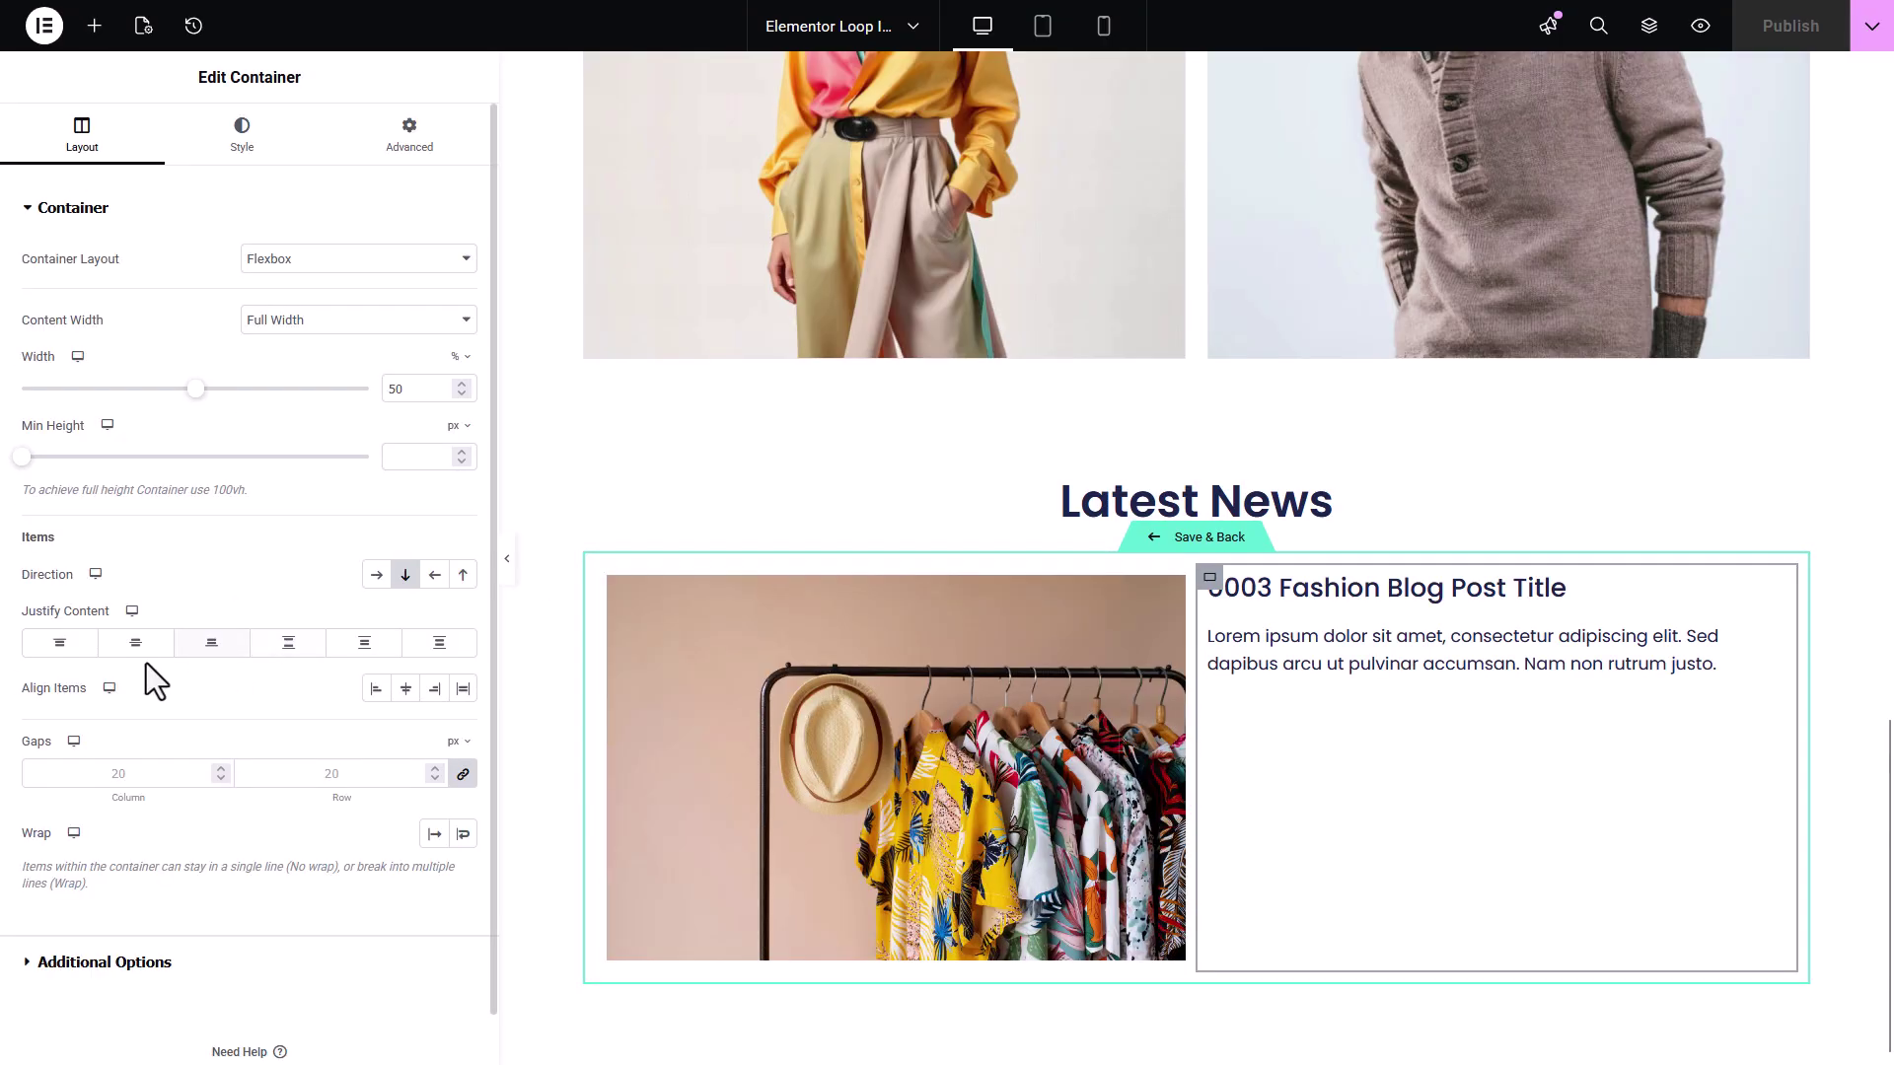
click(136, 643)
click(1224, 568)
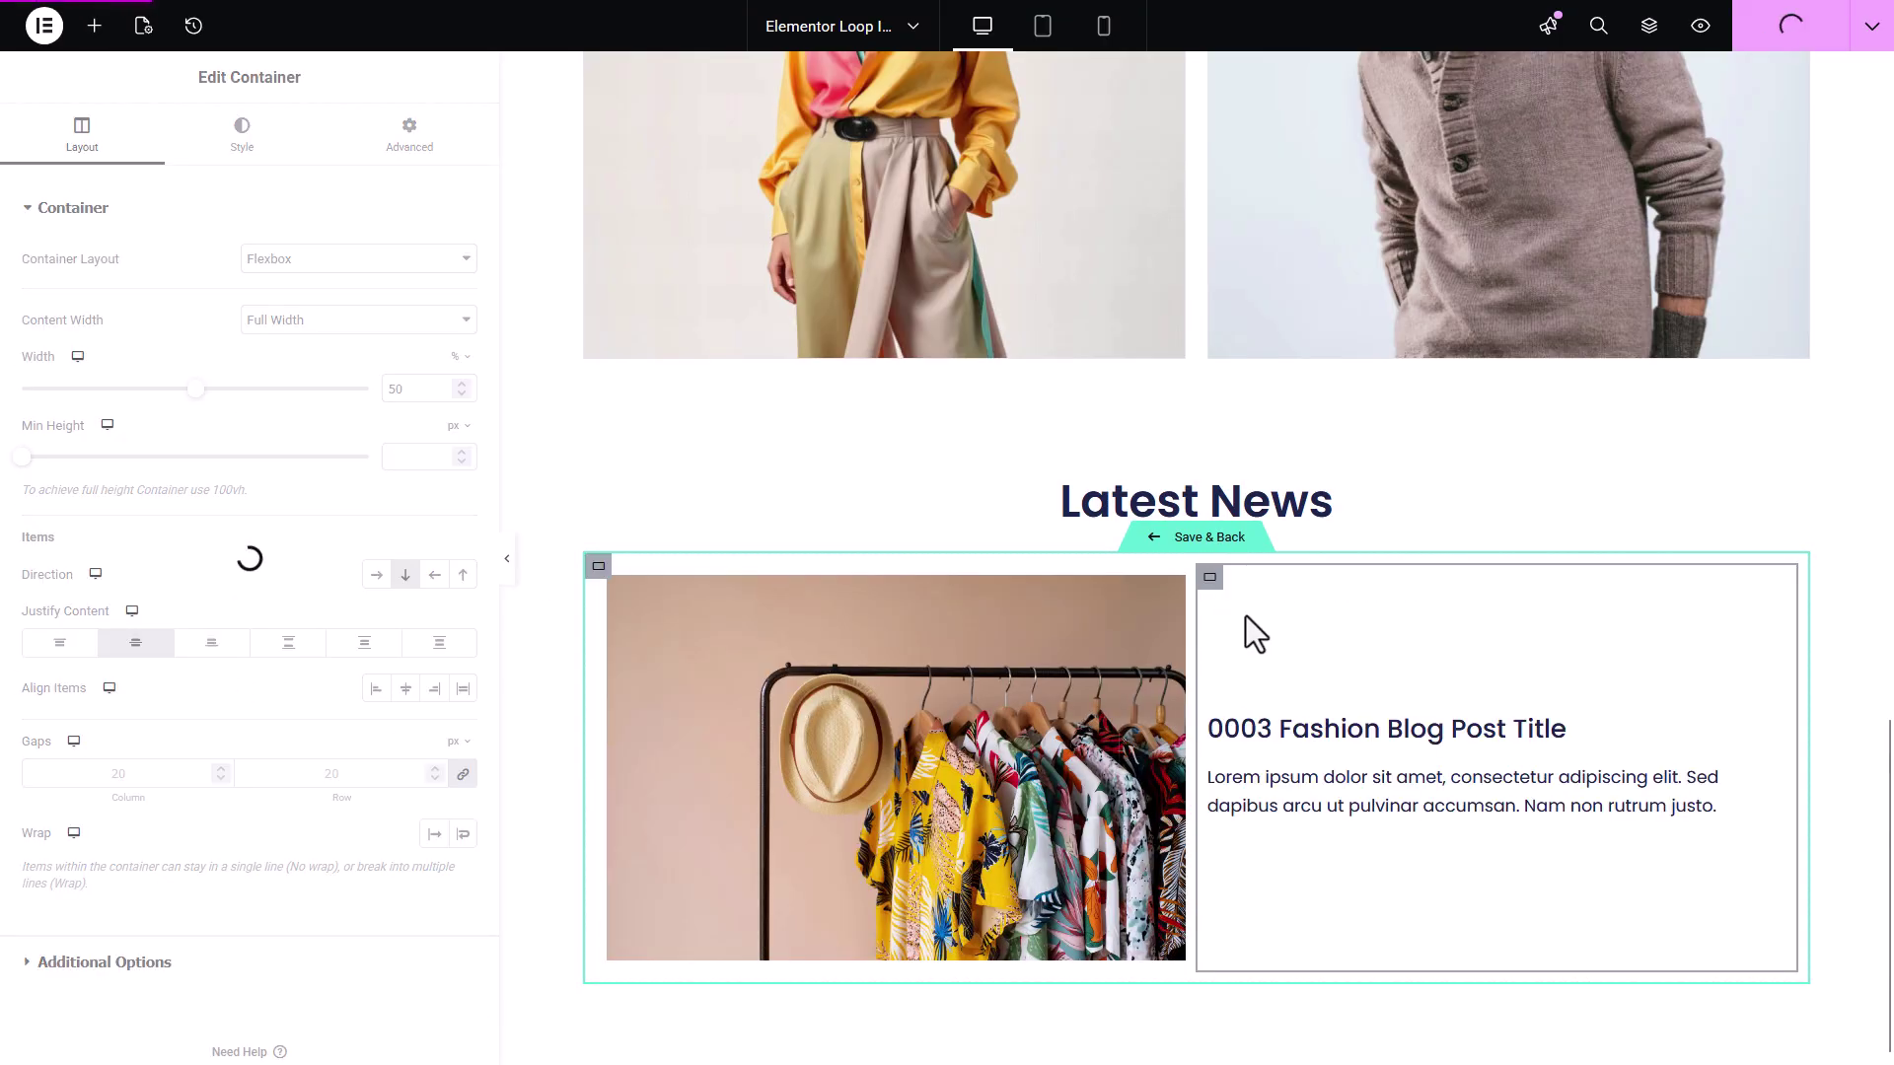
Set the Latest News carousel's pagination to None.
click(124, 420)
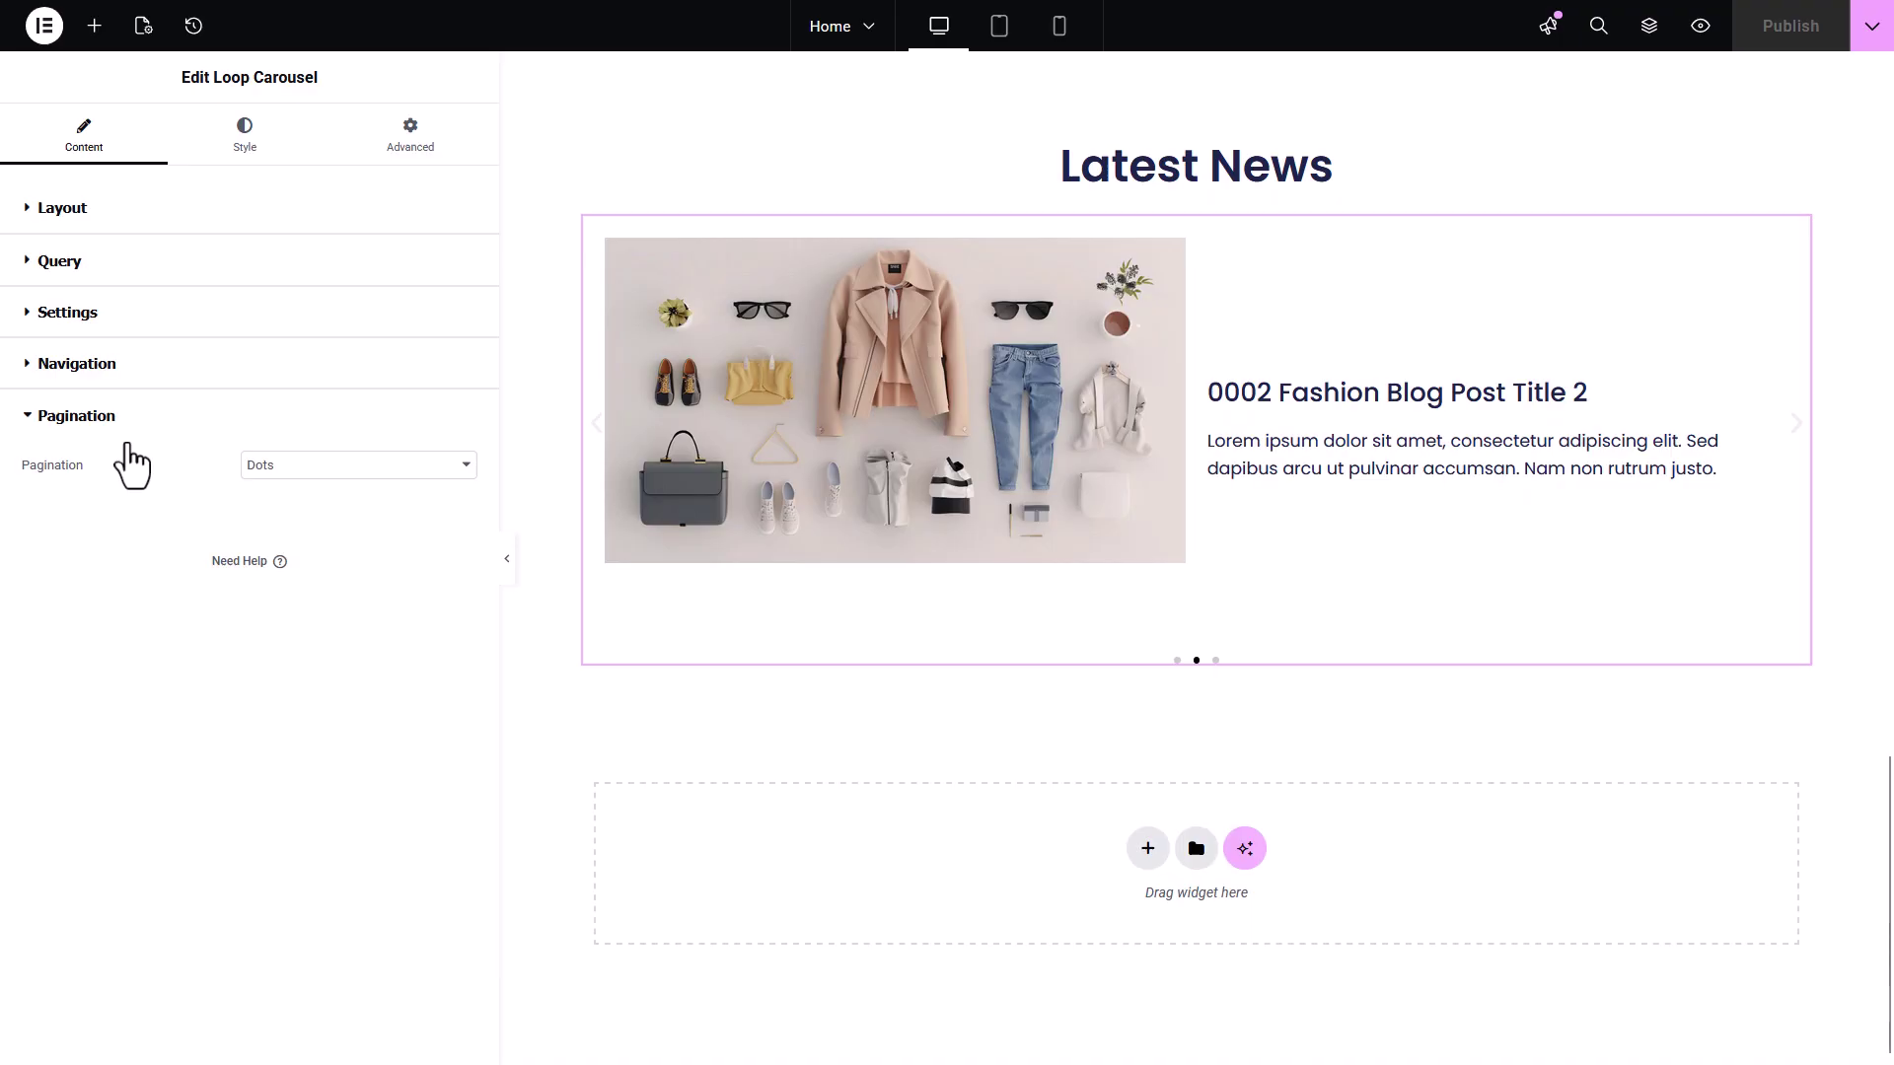
click(330, 473)
click(288, 498)
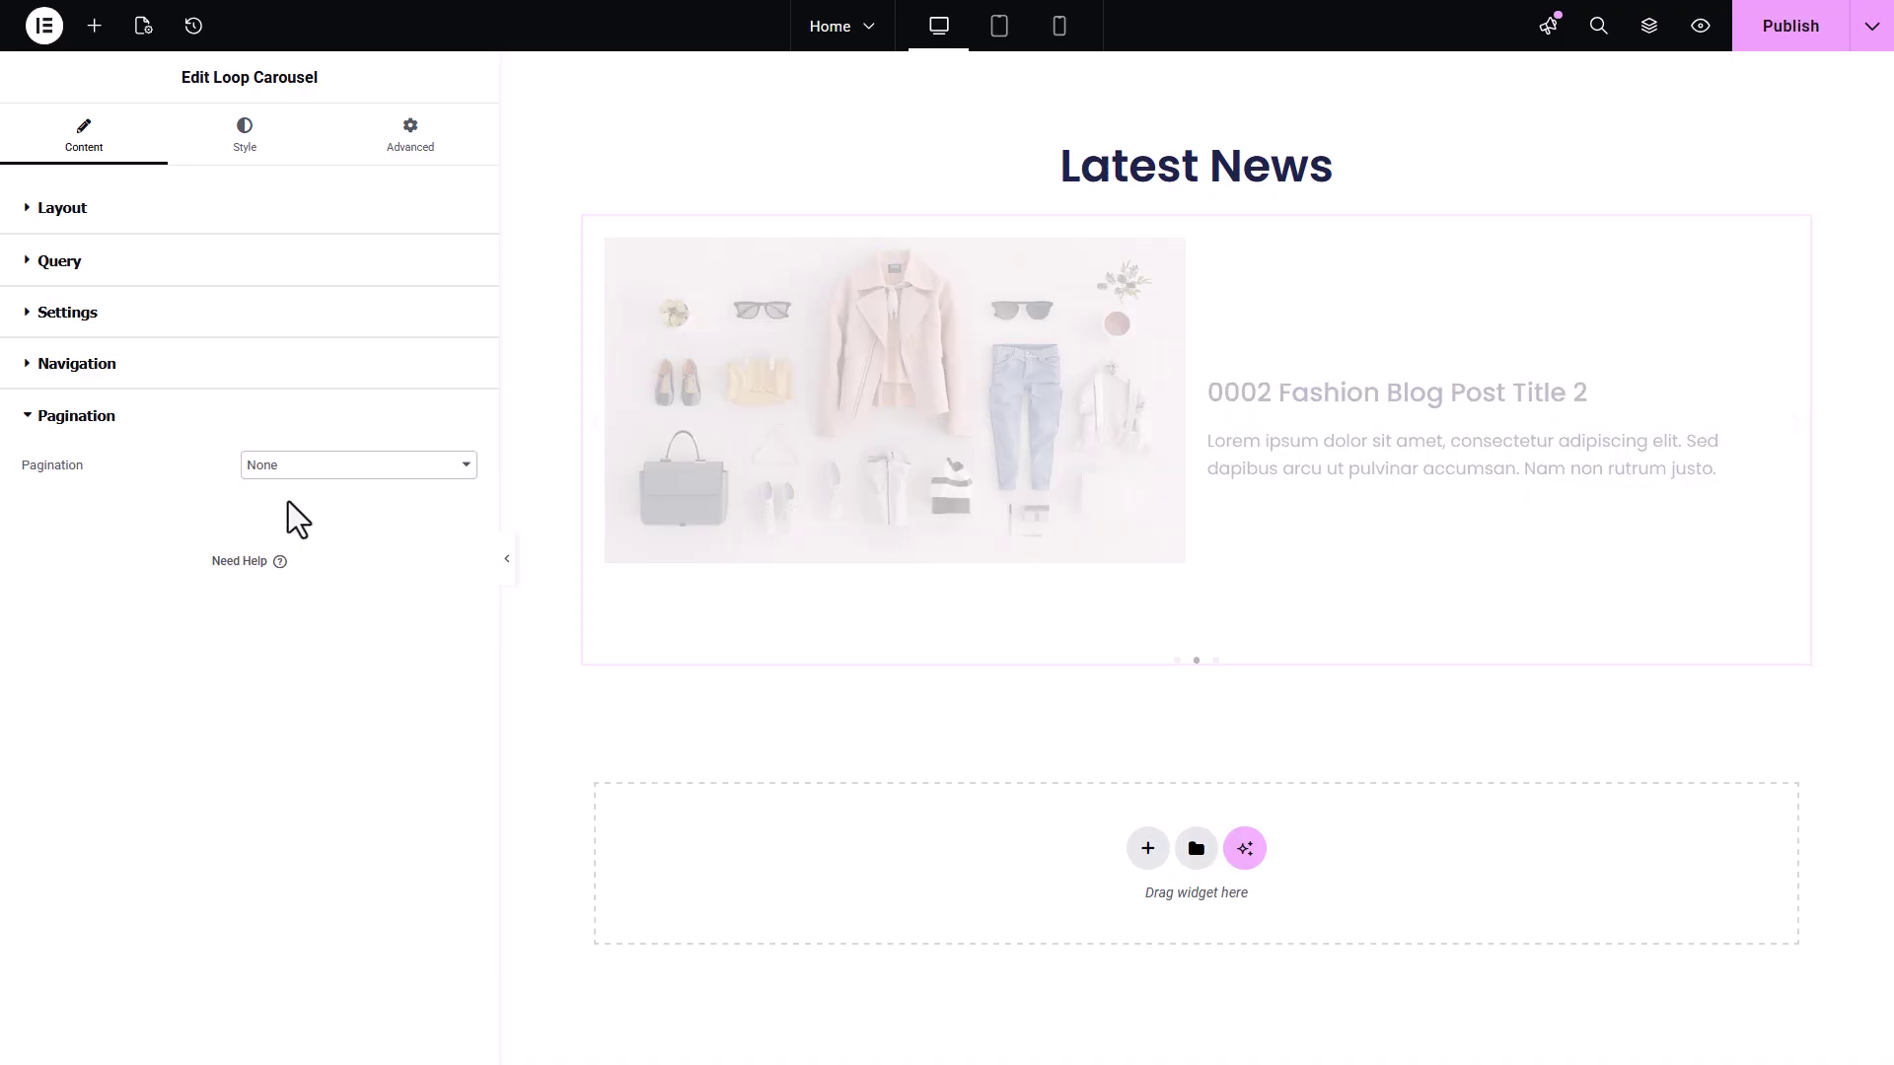
Give the Latest News carousel a solid border with a width of 1 px on all sides.
click(102, 209)
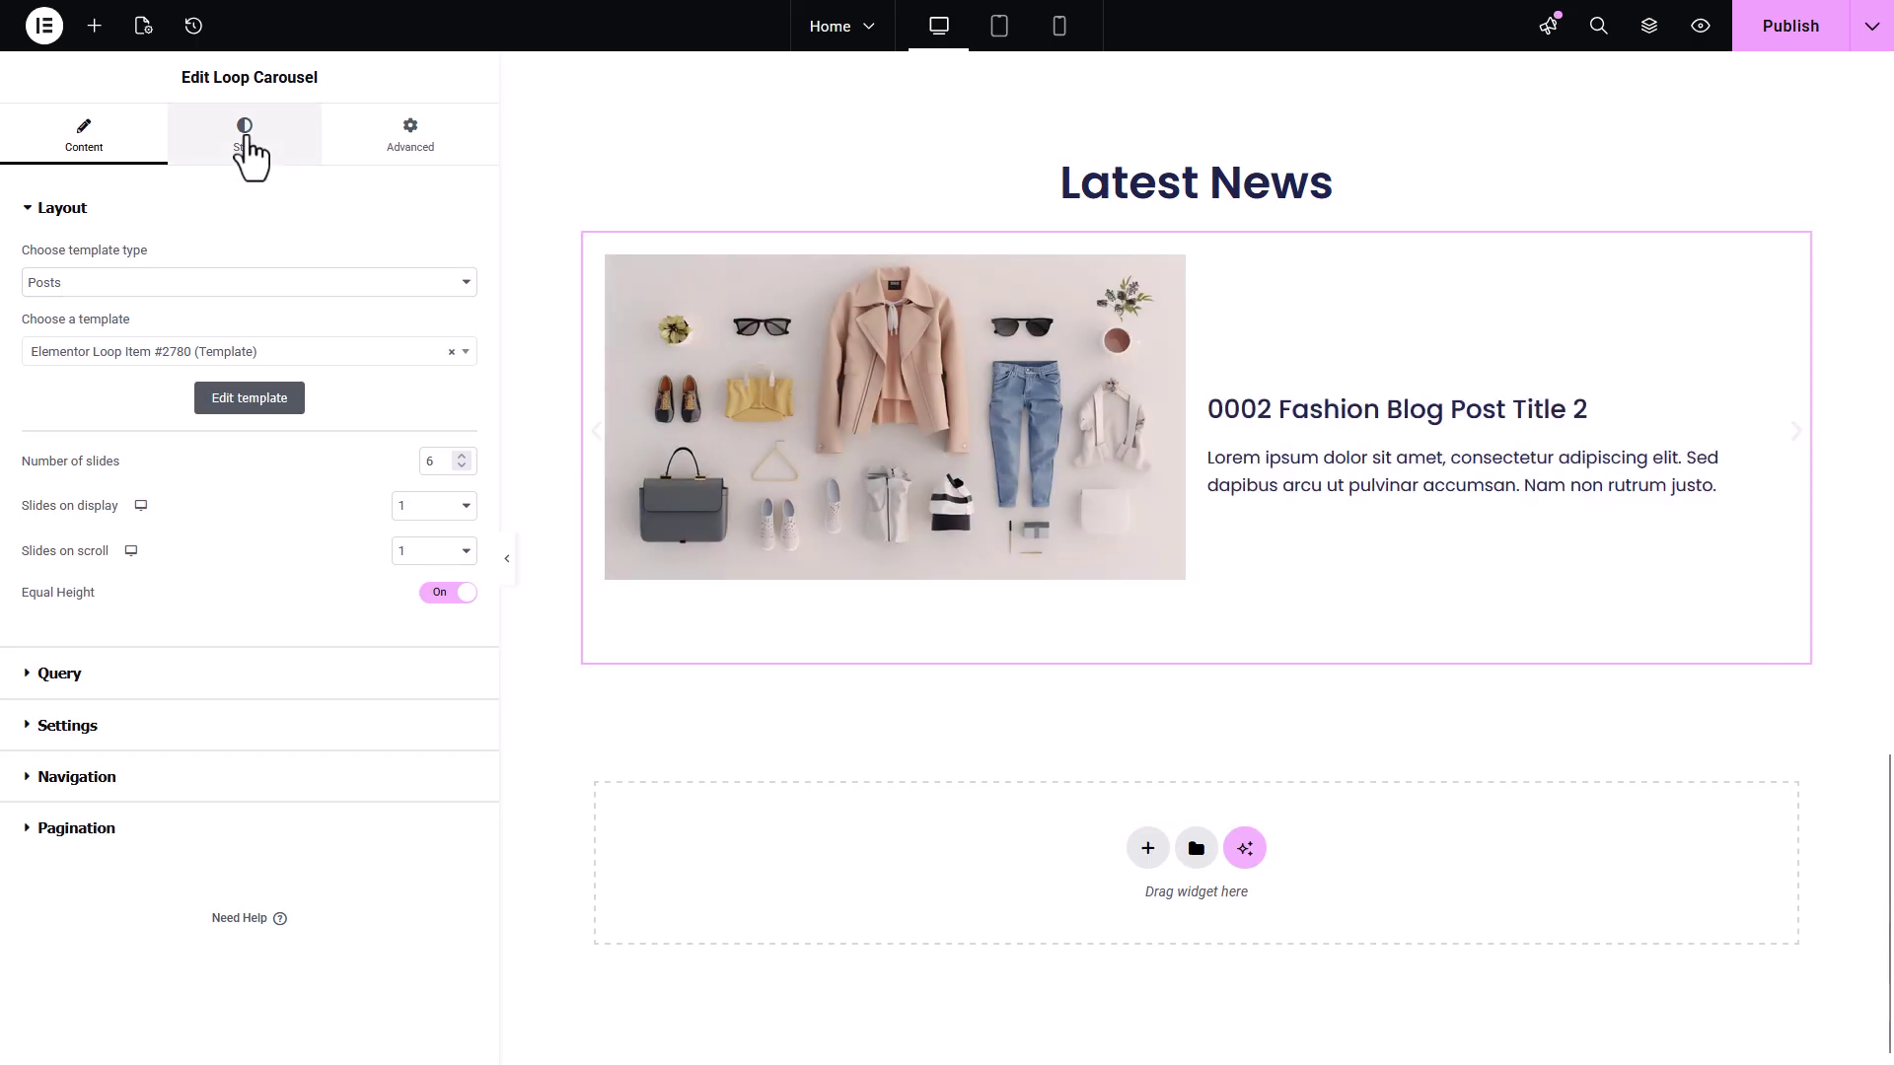
click(245, 136)
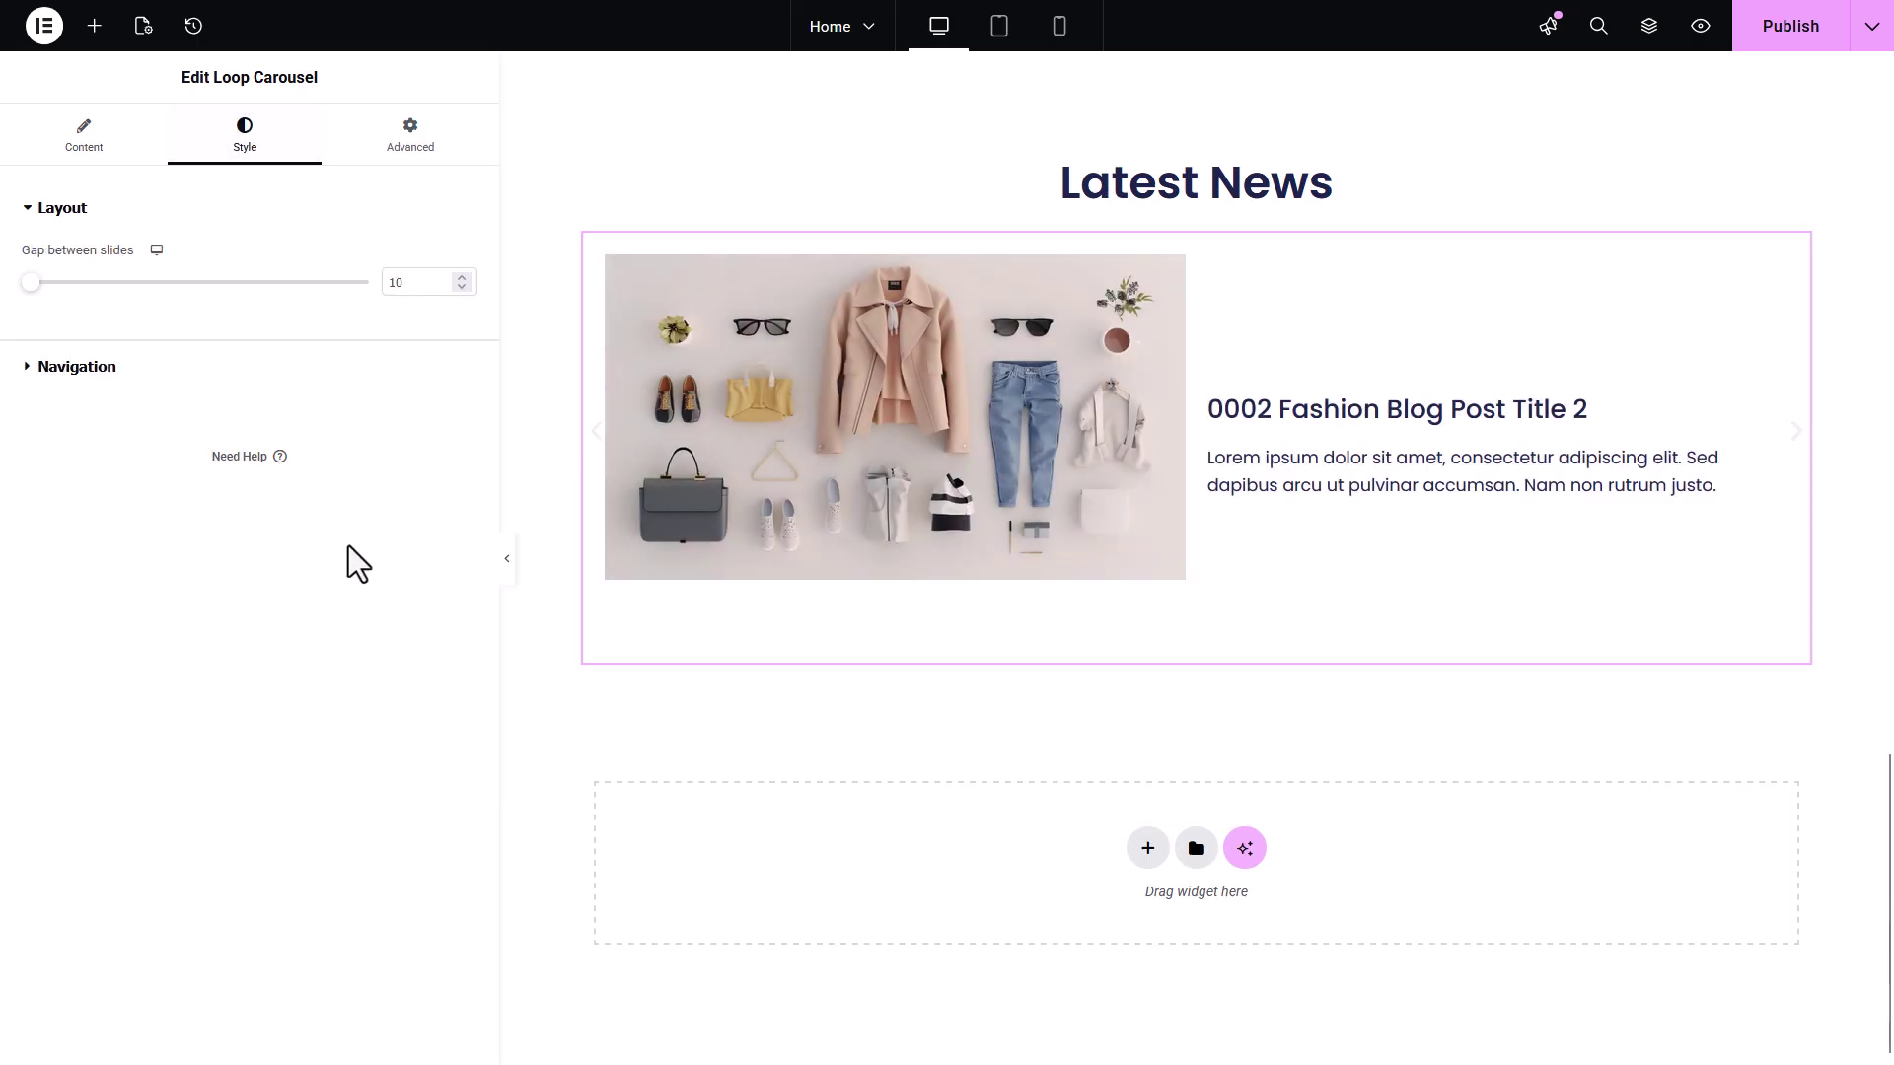
click(414, 148)
click(45, 209)
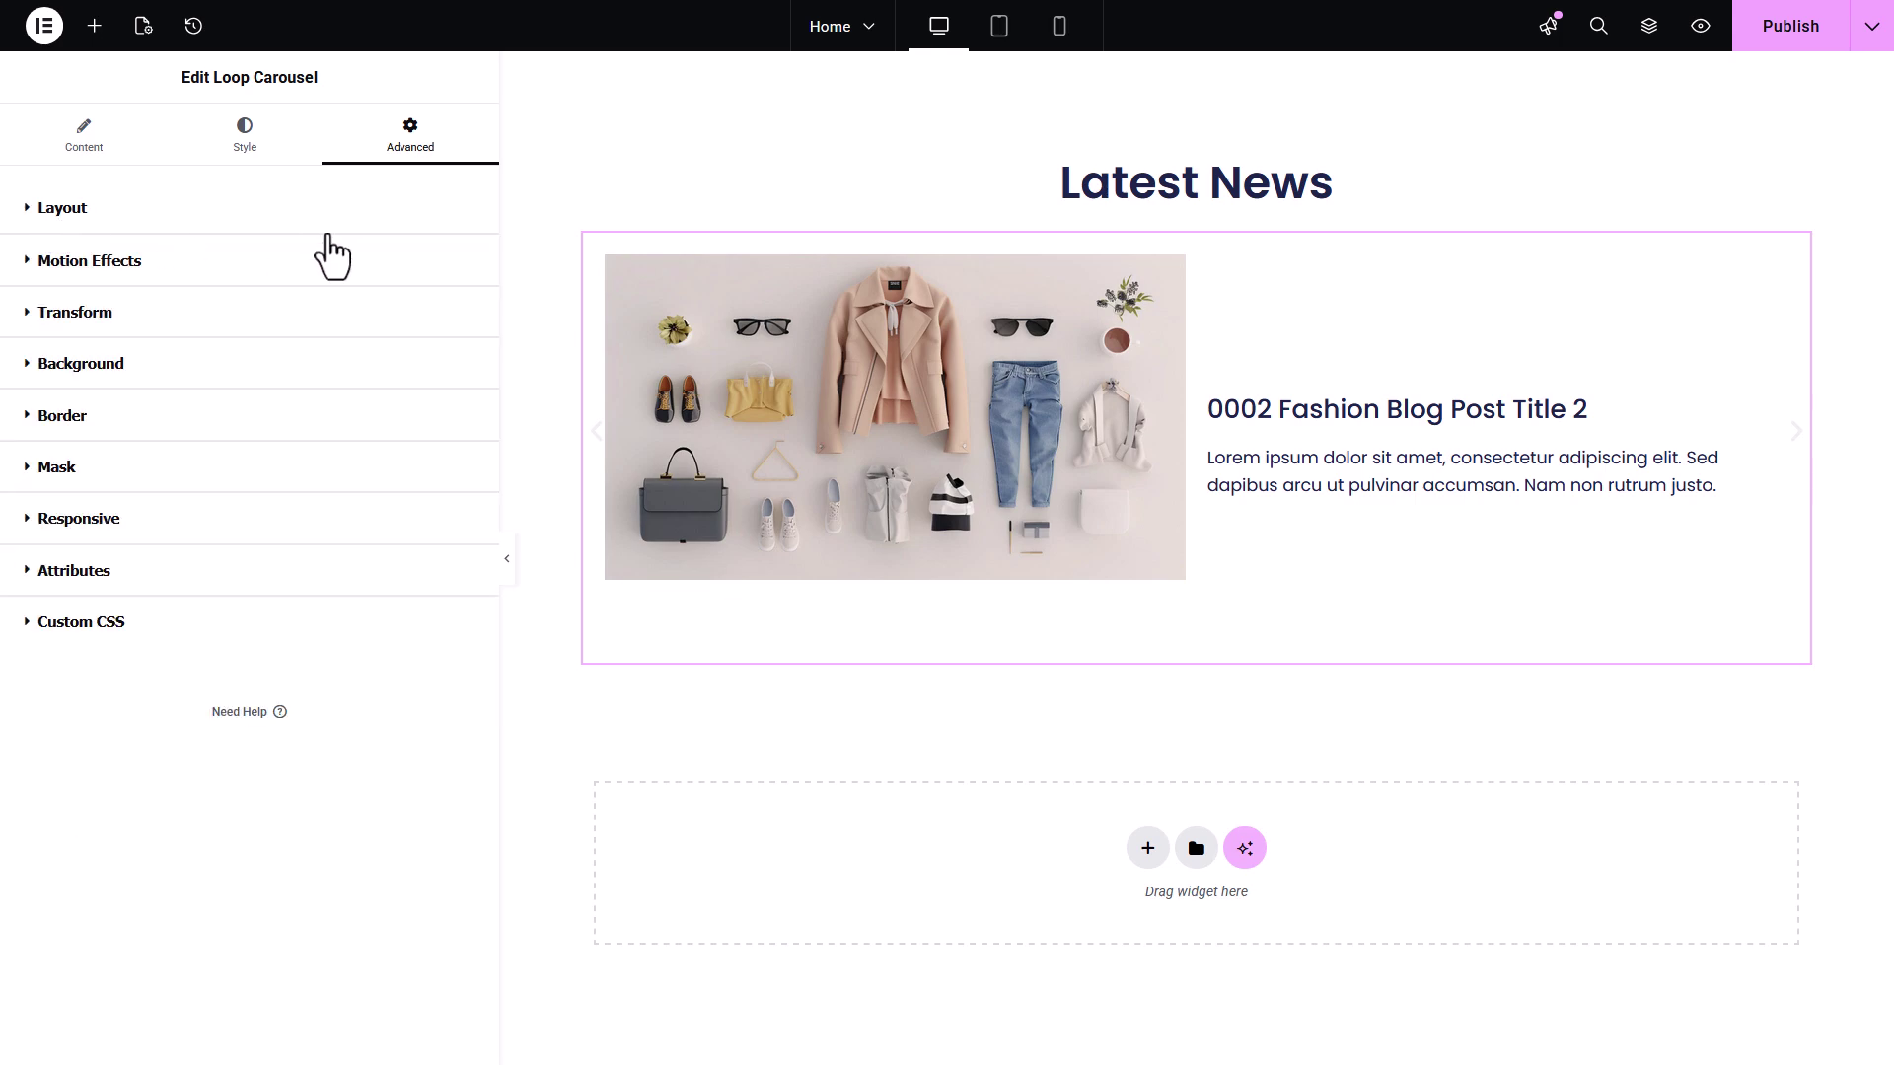
click(97, 415)
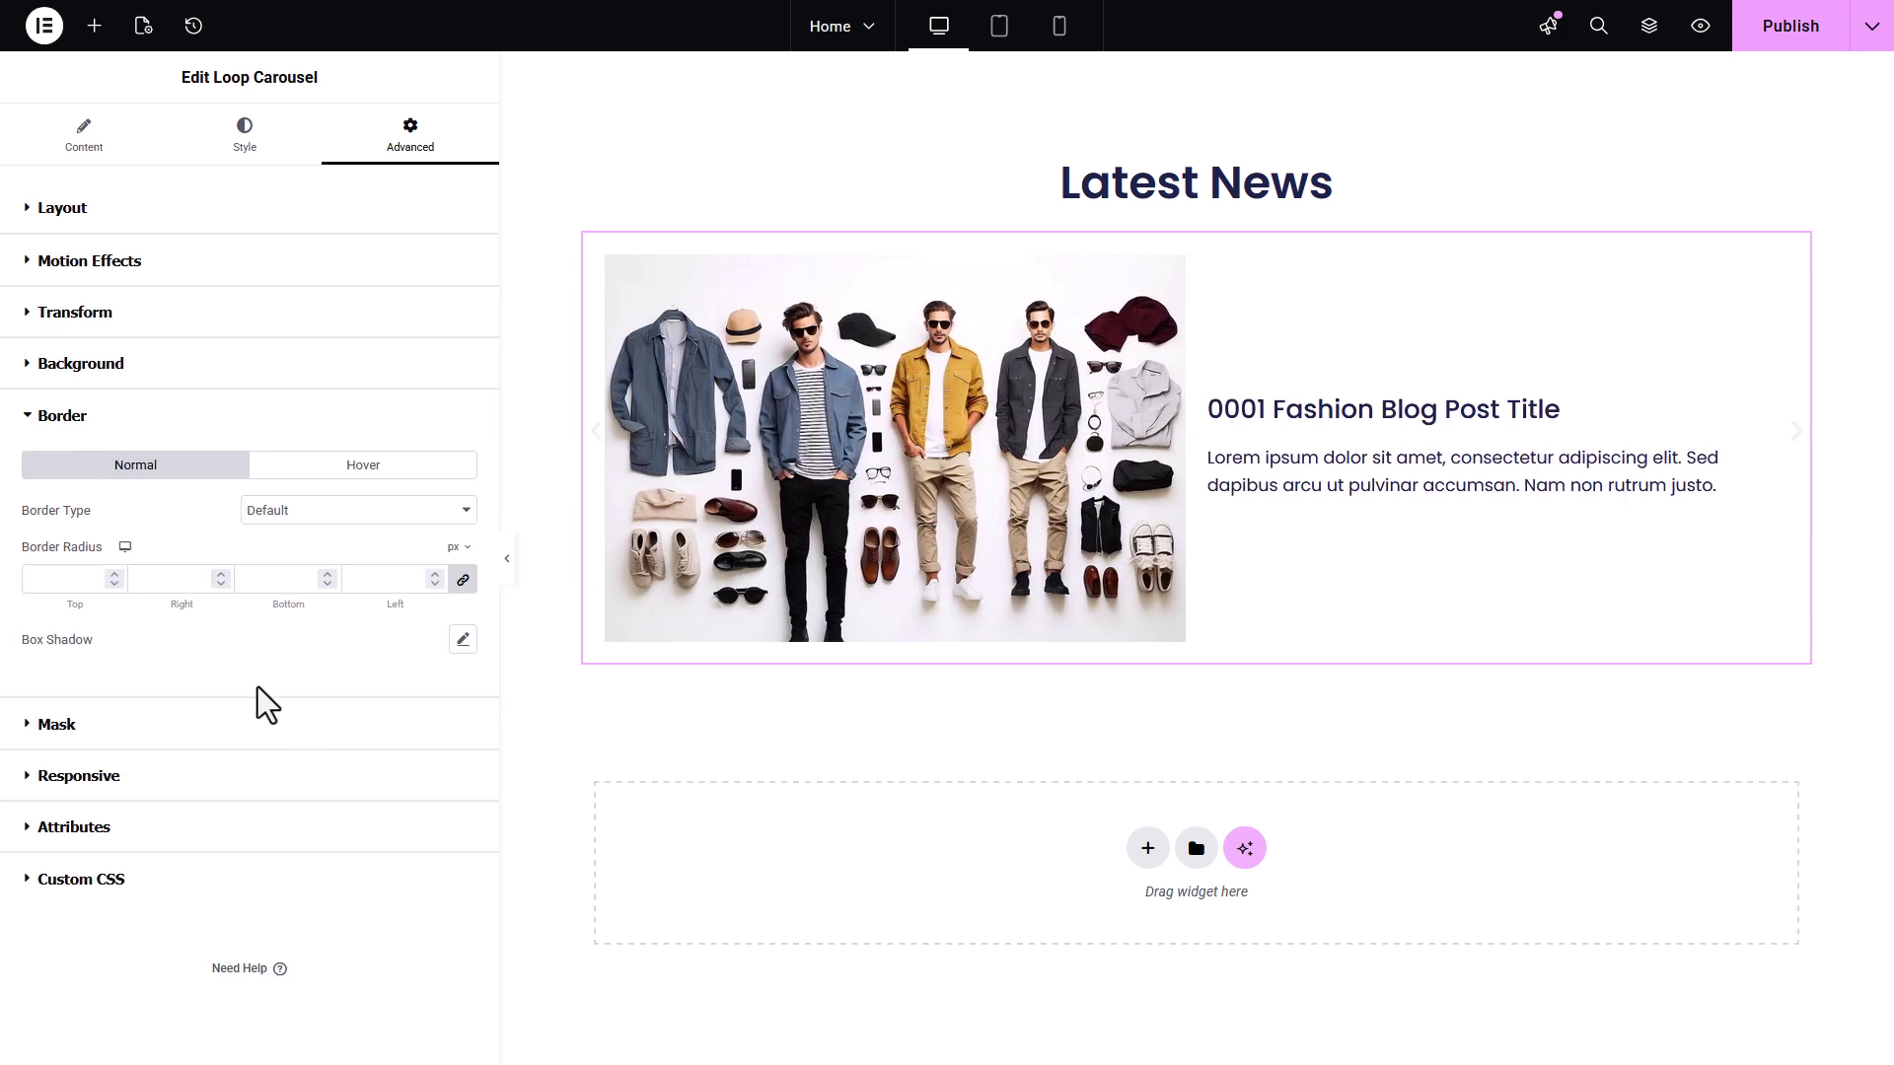
click(326, 509)
click(269, 606)
click(87, 580)
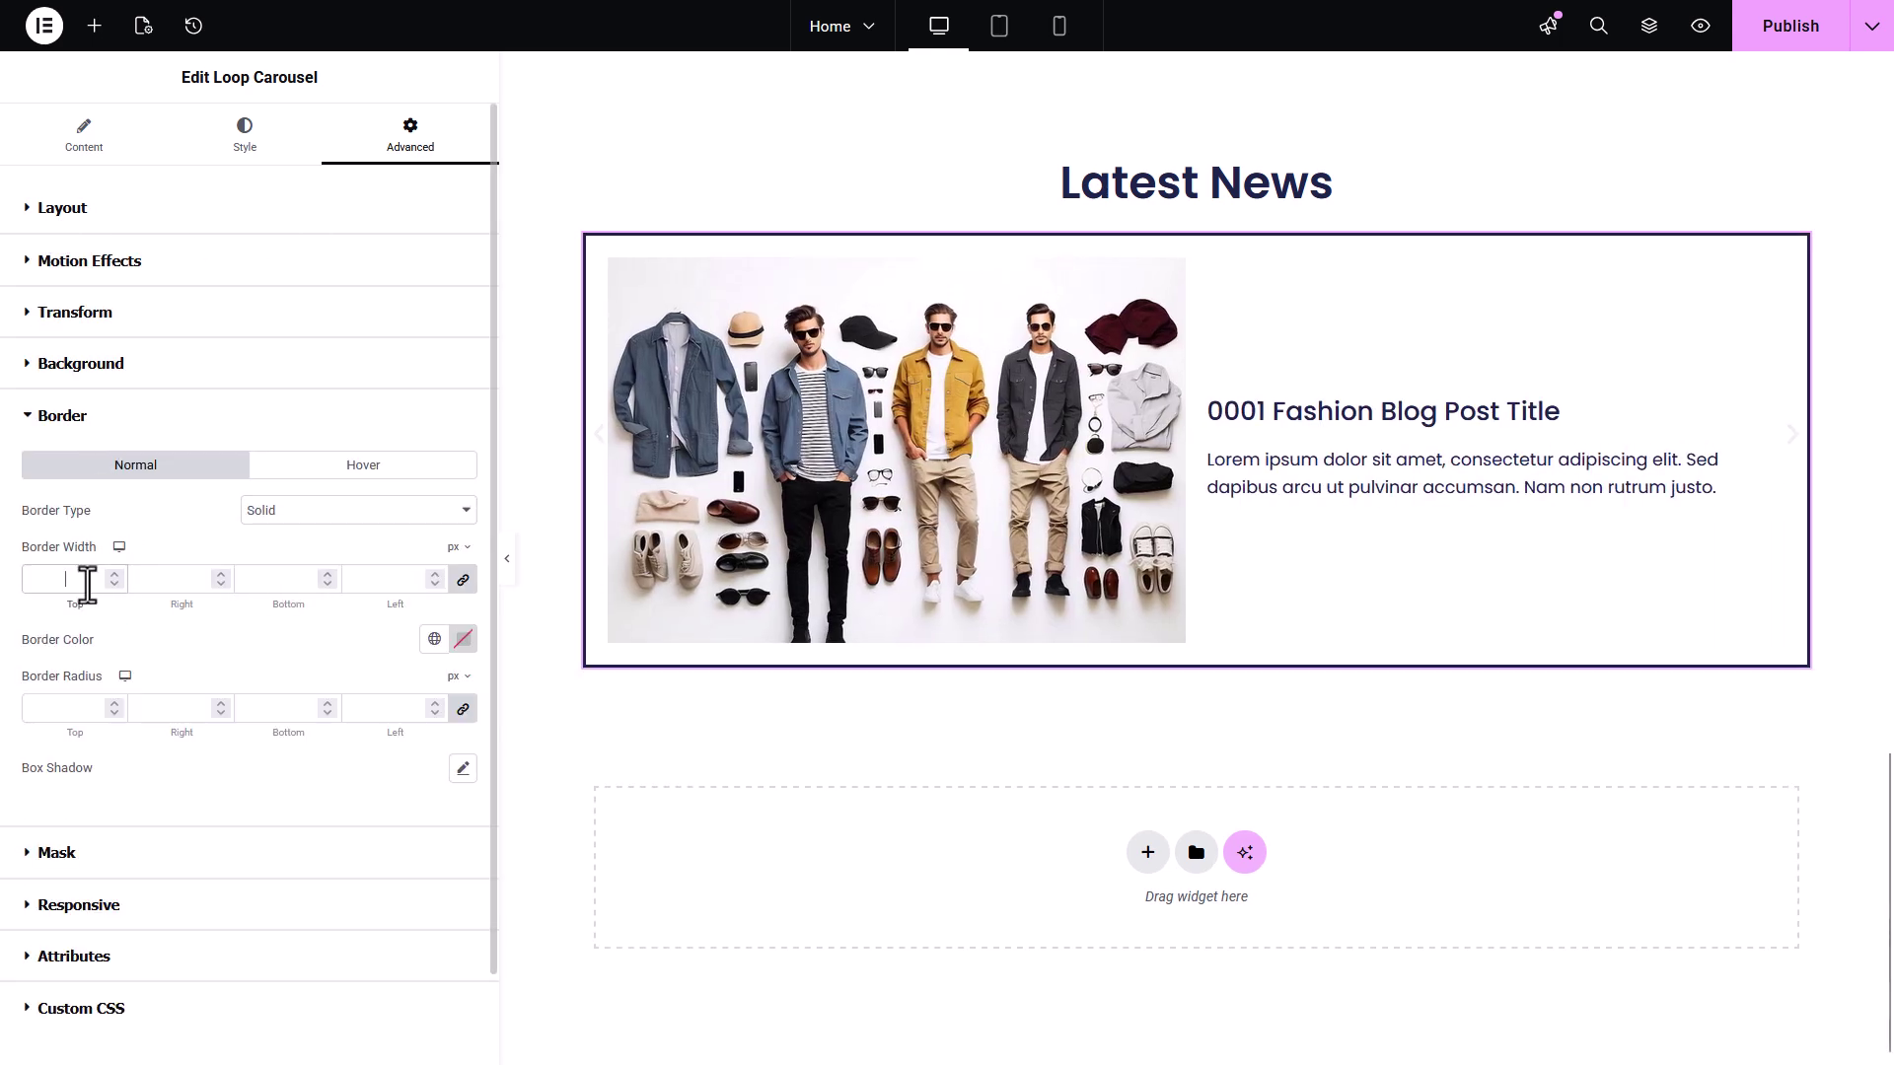
text(1)
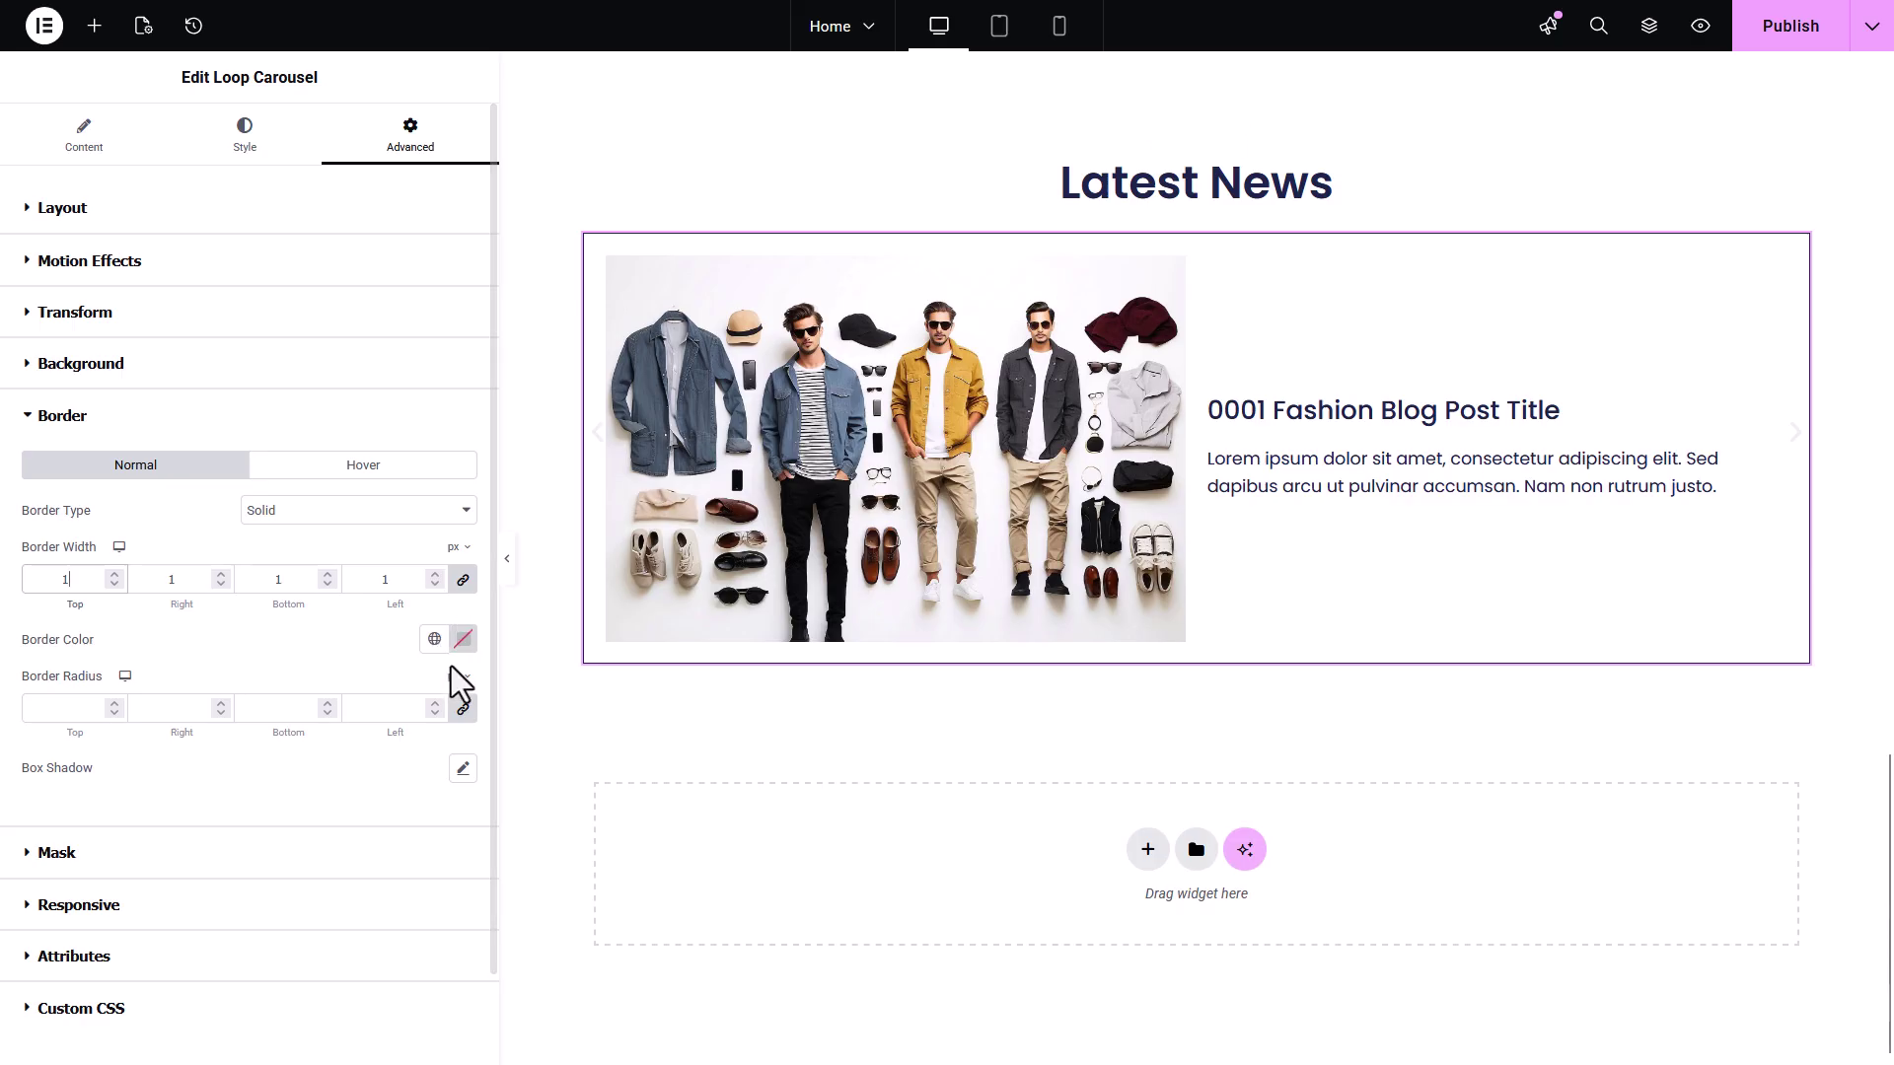
Set the carousel's border color to the custom value #e2e2e2.
click(434, 640)
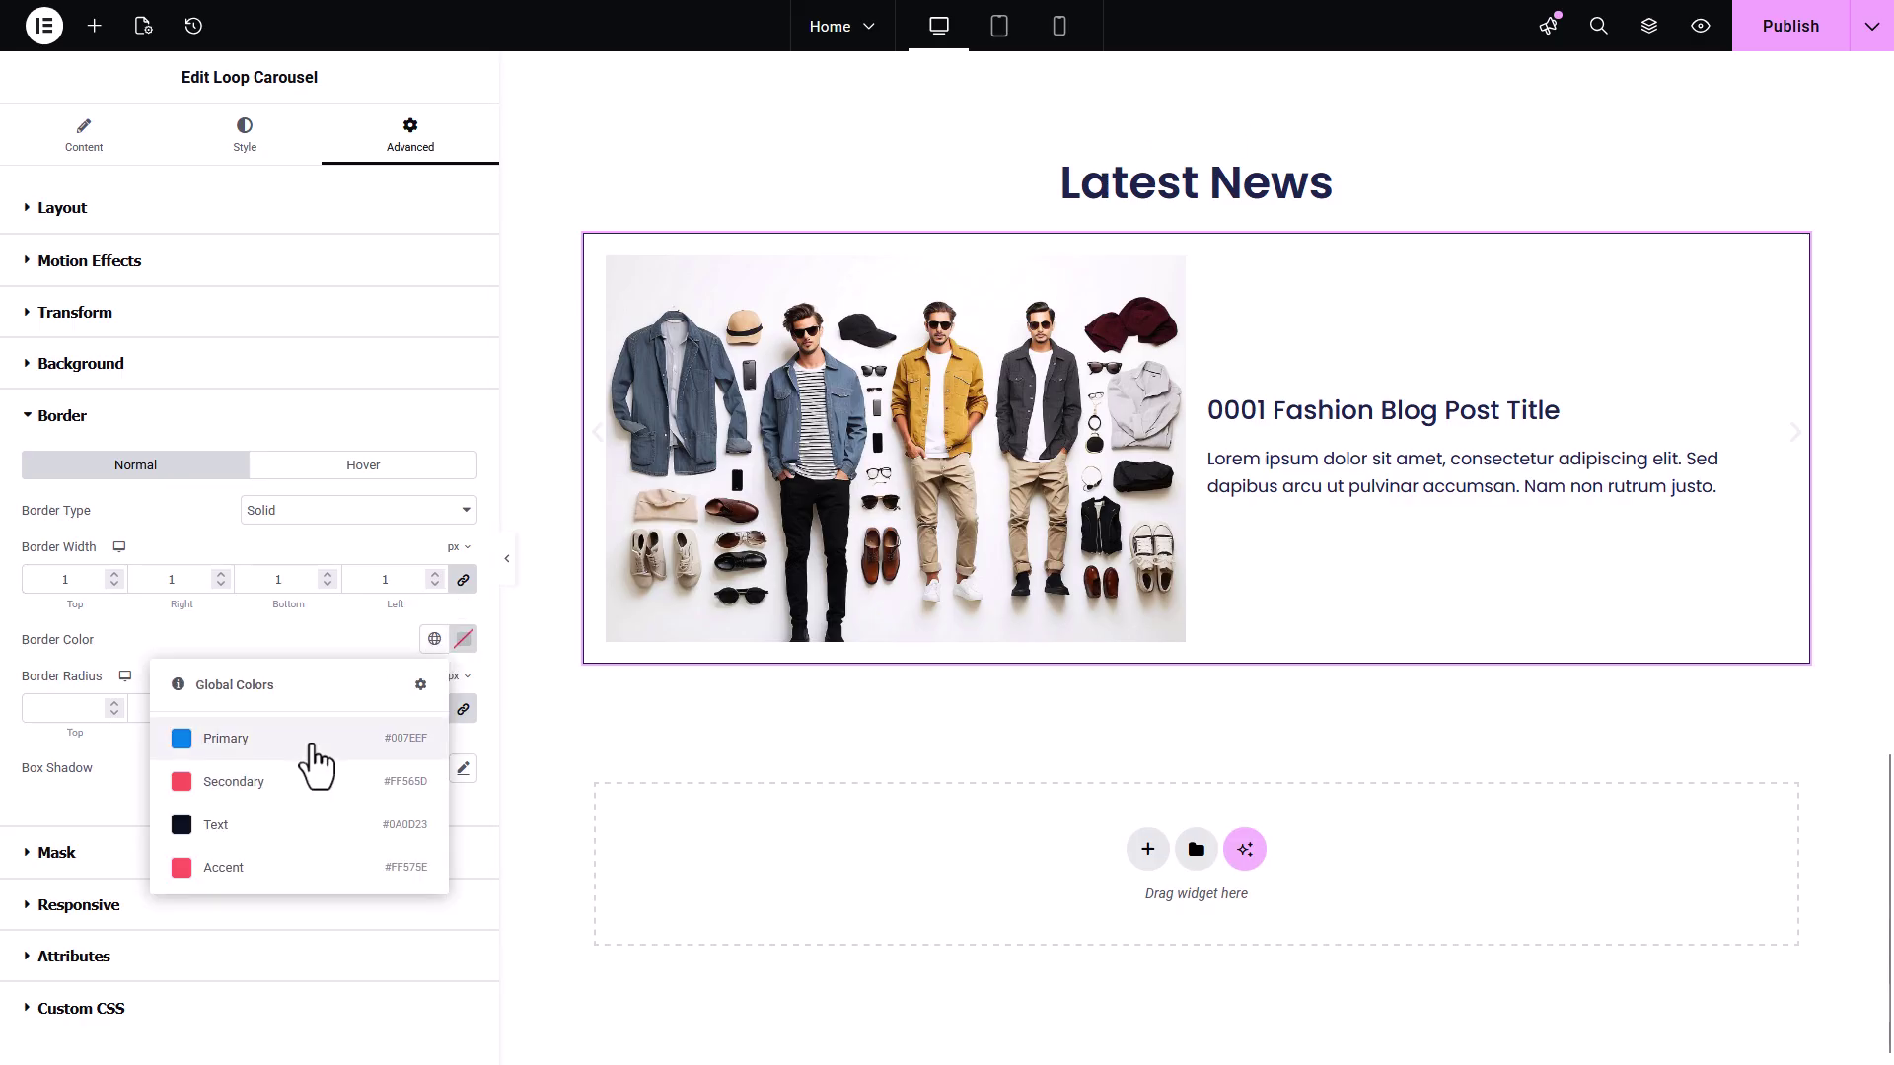
click(313, 757)
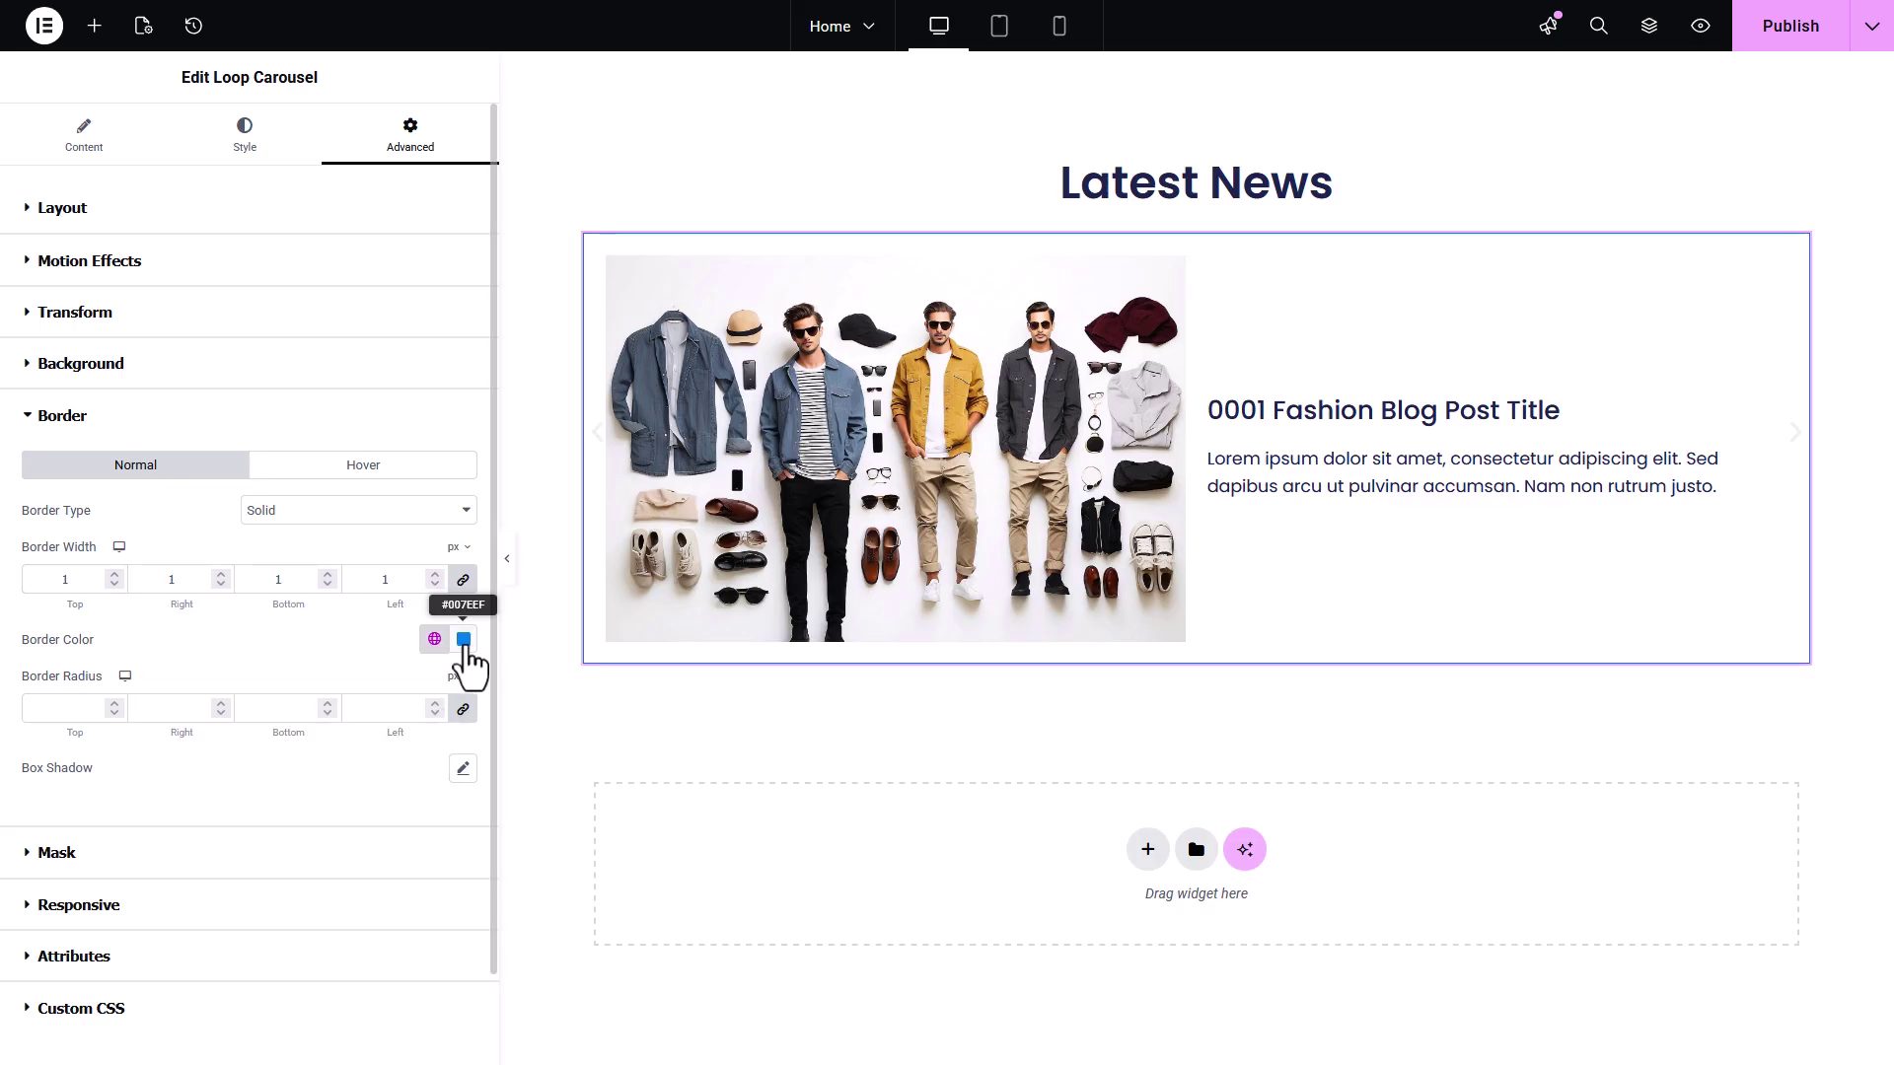
click(464, 641)
double_click(376, 948)
text(e)
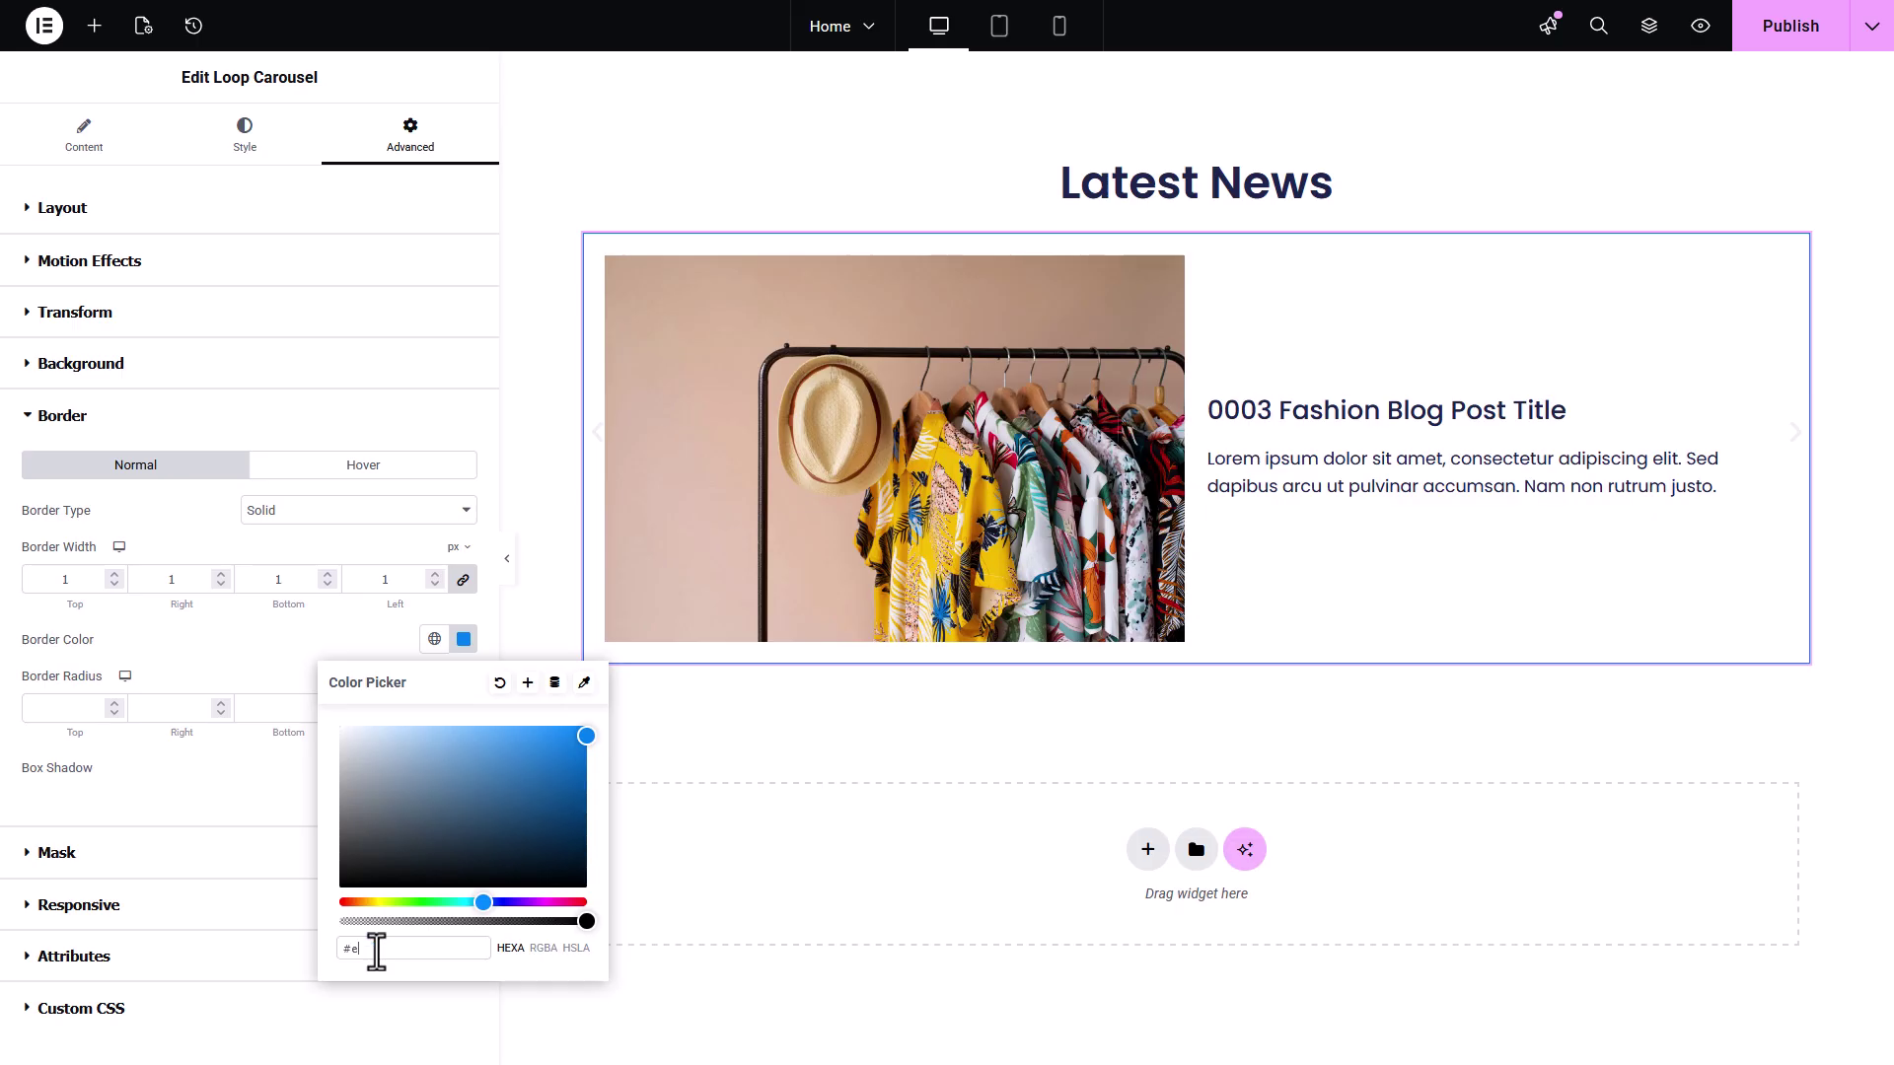
text(2e2e2)
click(270, 633)
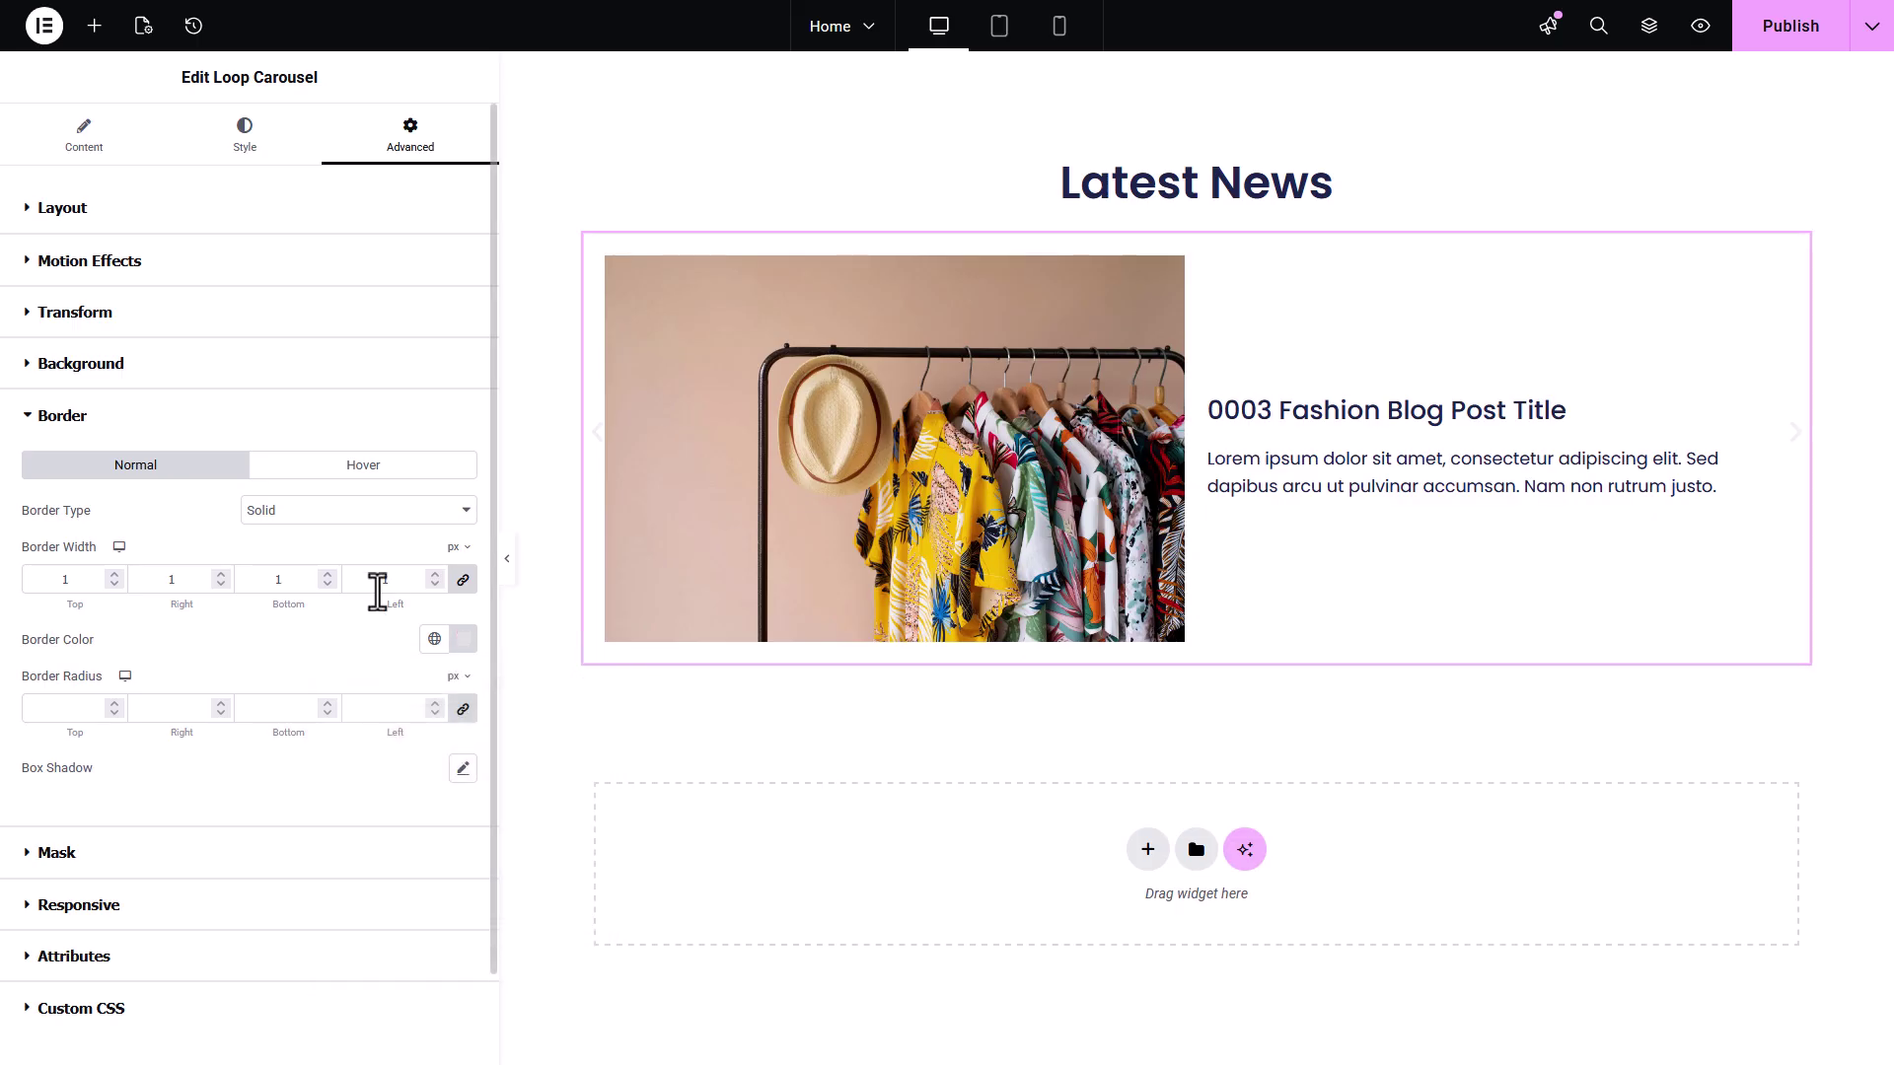
Set the carousel's border width to 2 px on all sides and save the page.
drag(392, 579, 306, 586)
text(2)
click(307, 653)
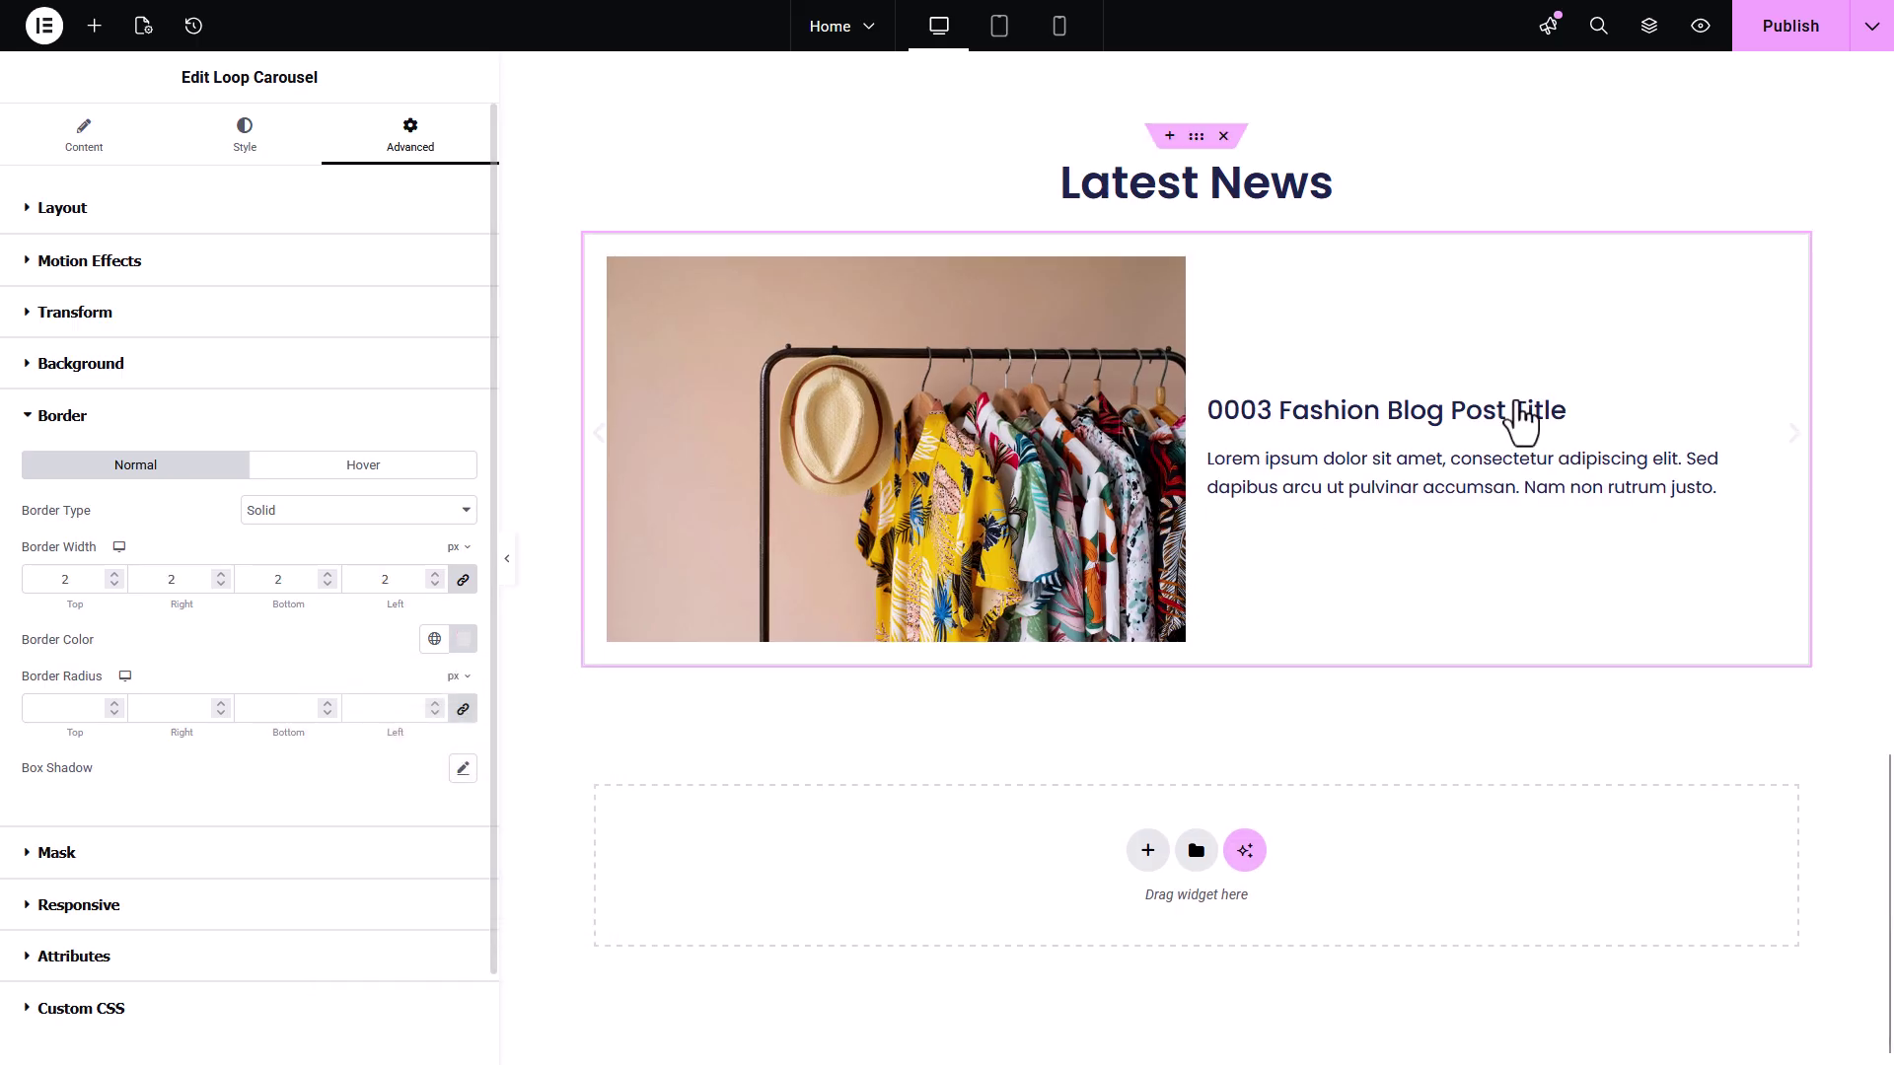
key(ctrl+s)
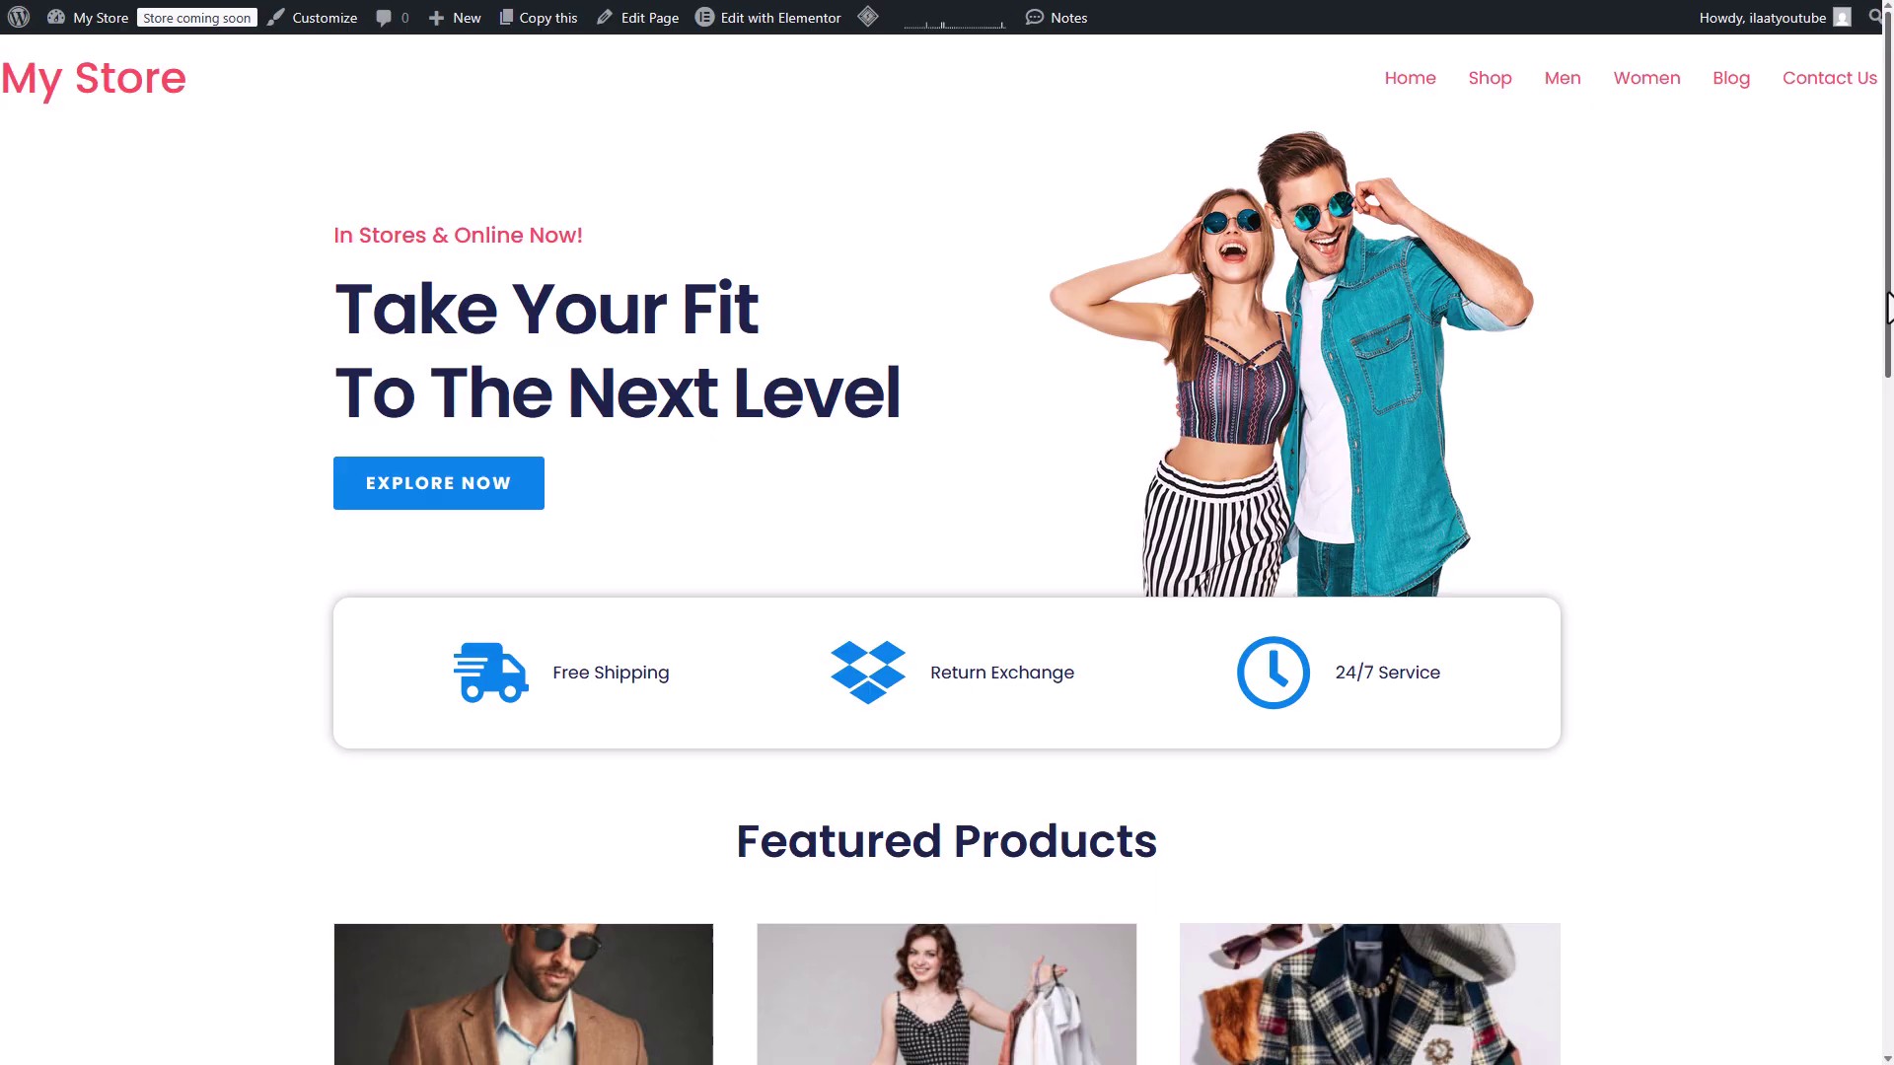
Review the live homepage's header, hero, service icons and Featured Products sections on the desktop layout.
scroll(1887, 458, down, 3)
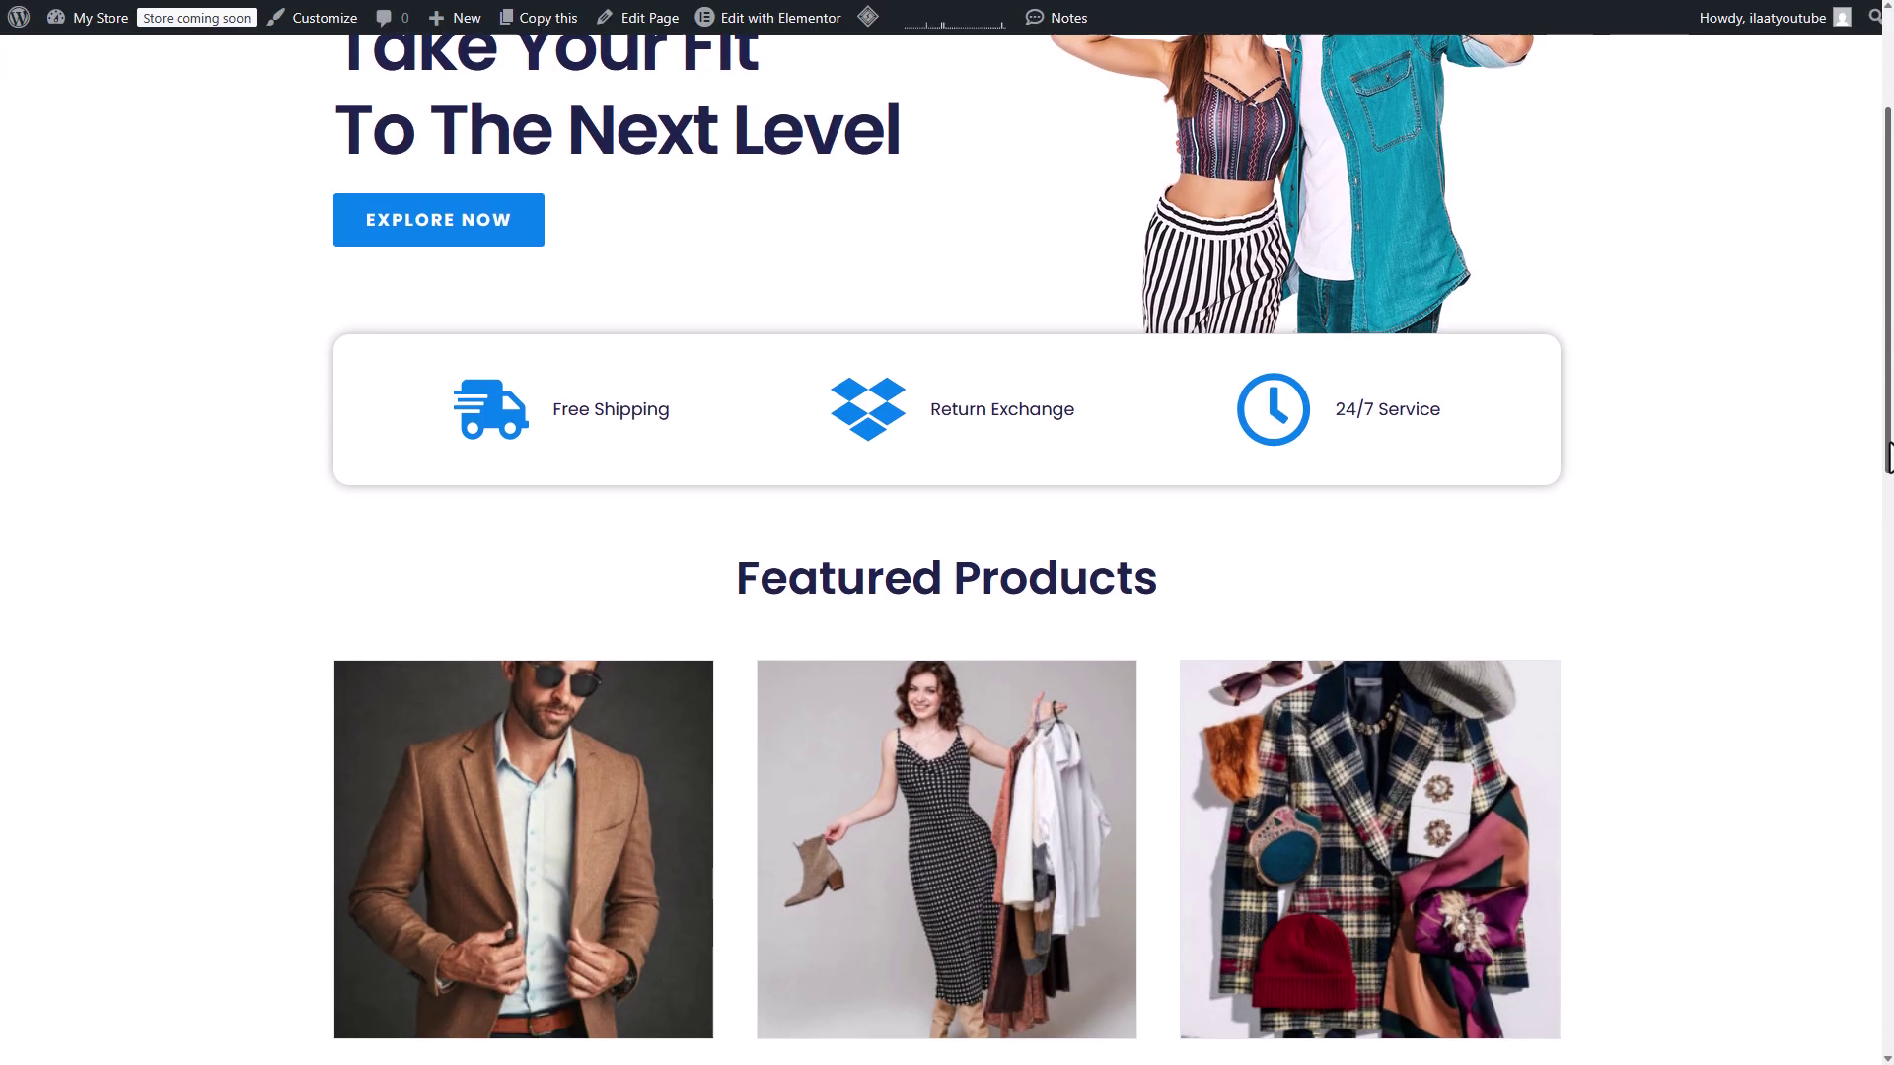
drag(1886, 458, 1860, 274)
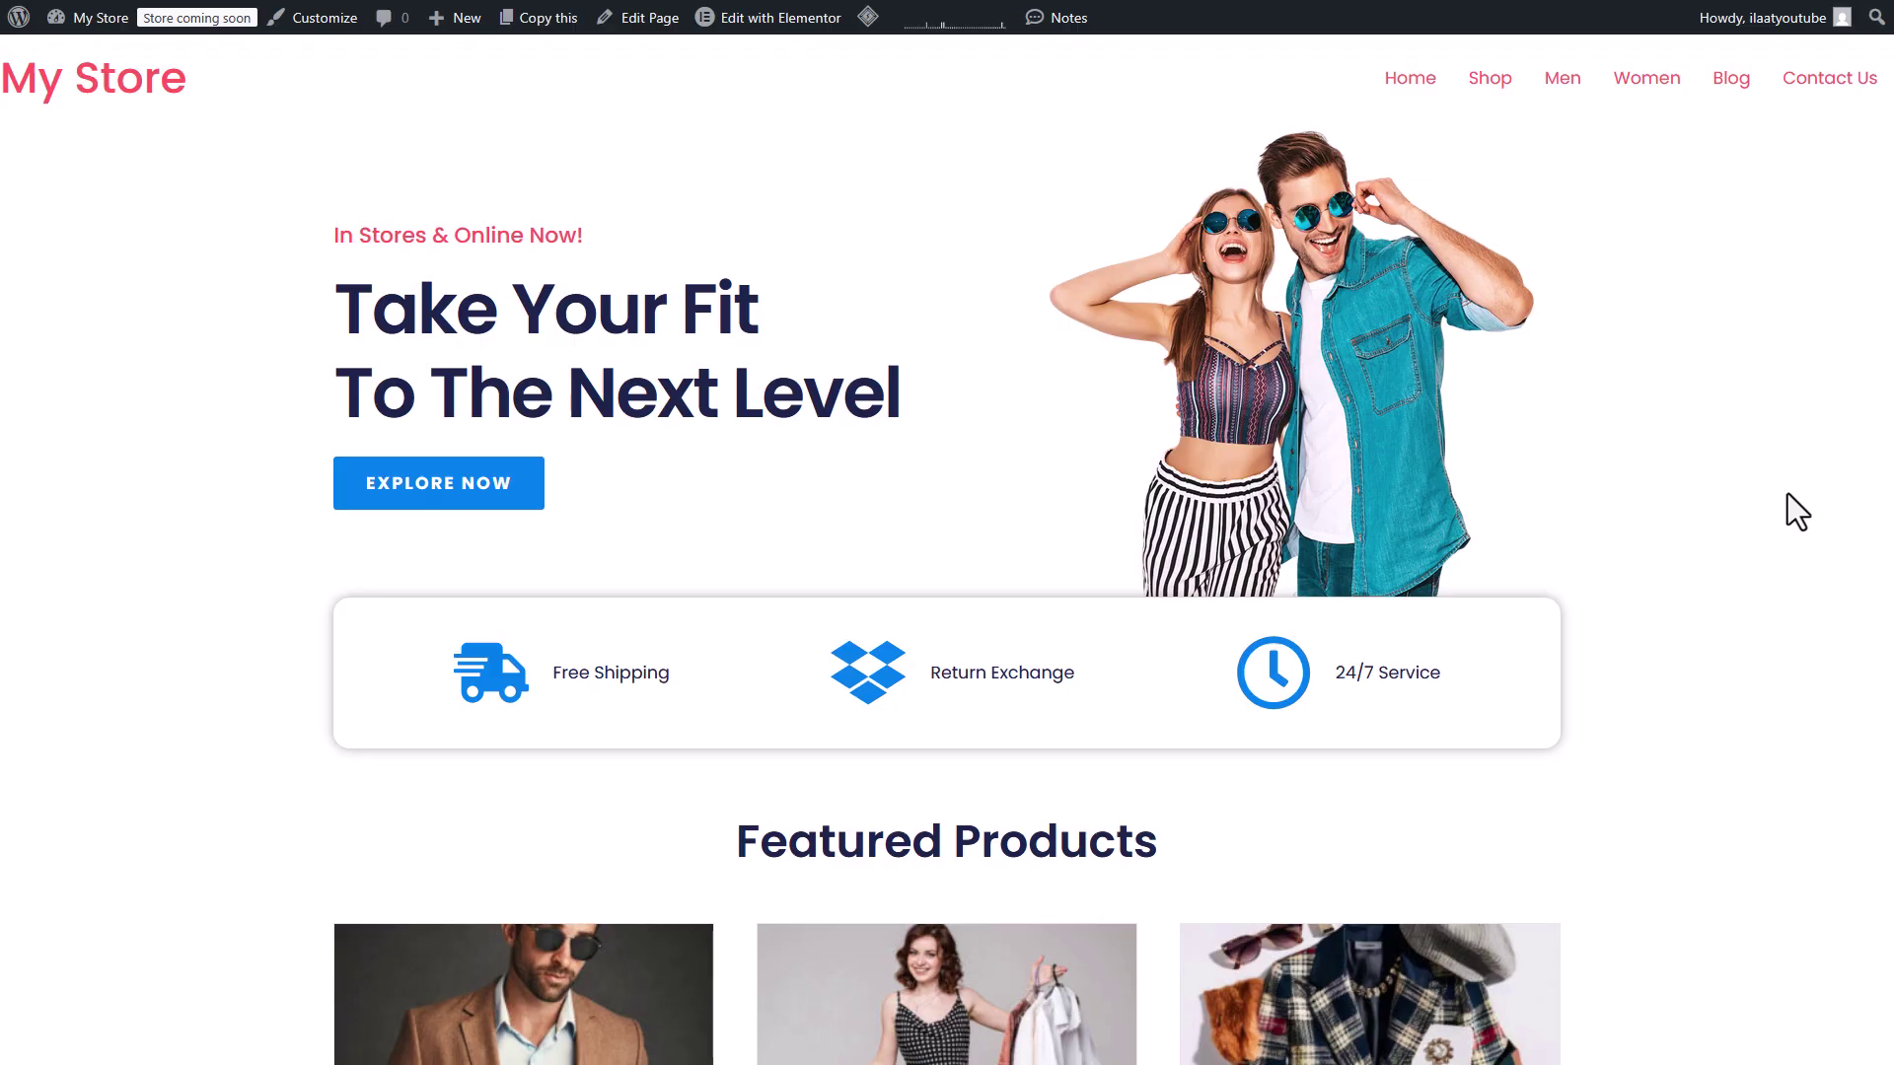
scroll(1881, 350, down, 1)
scroll(1881, 351, up, 1)
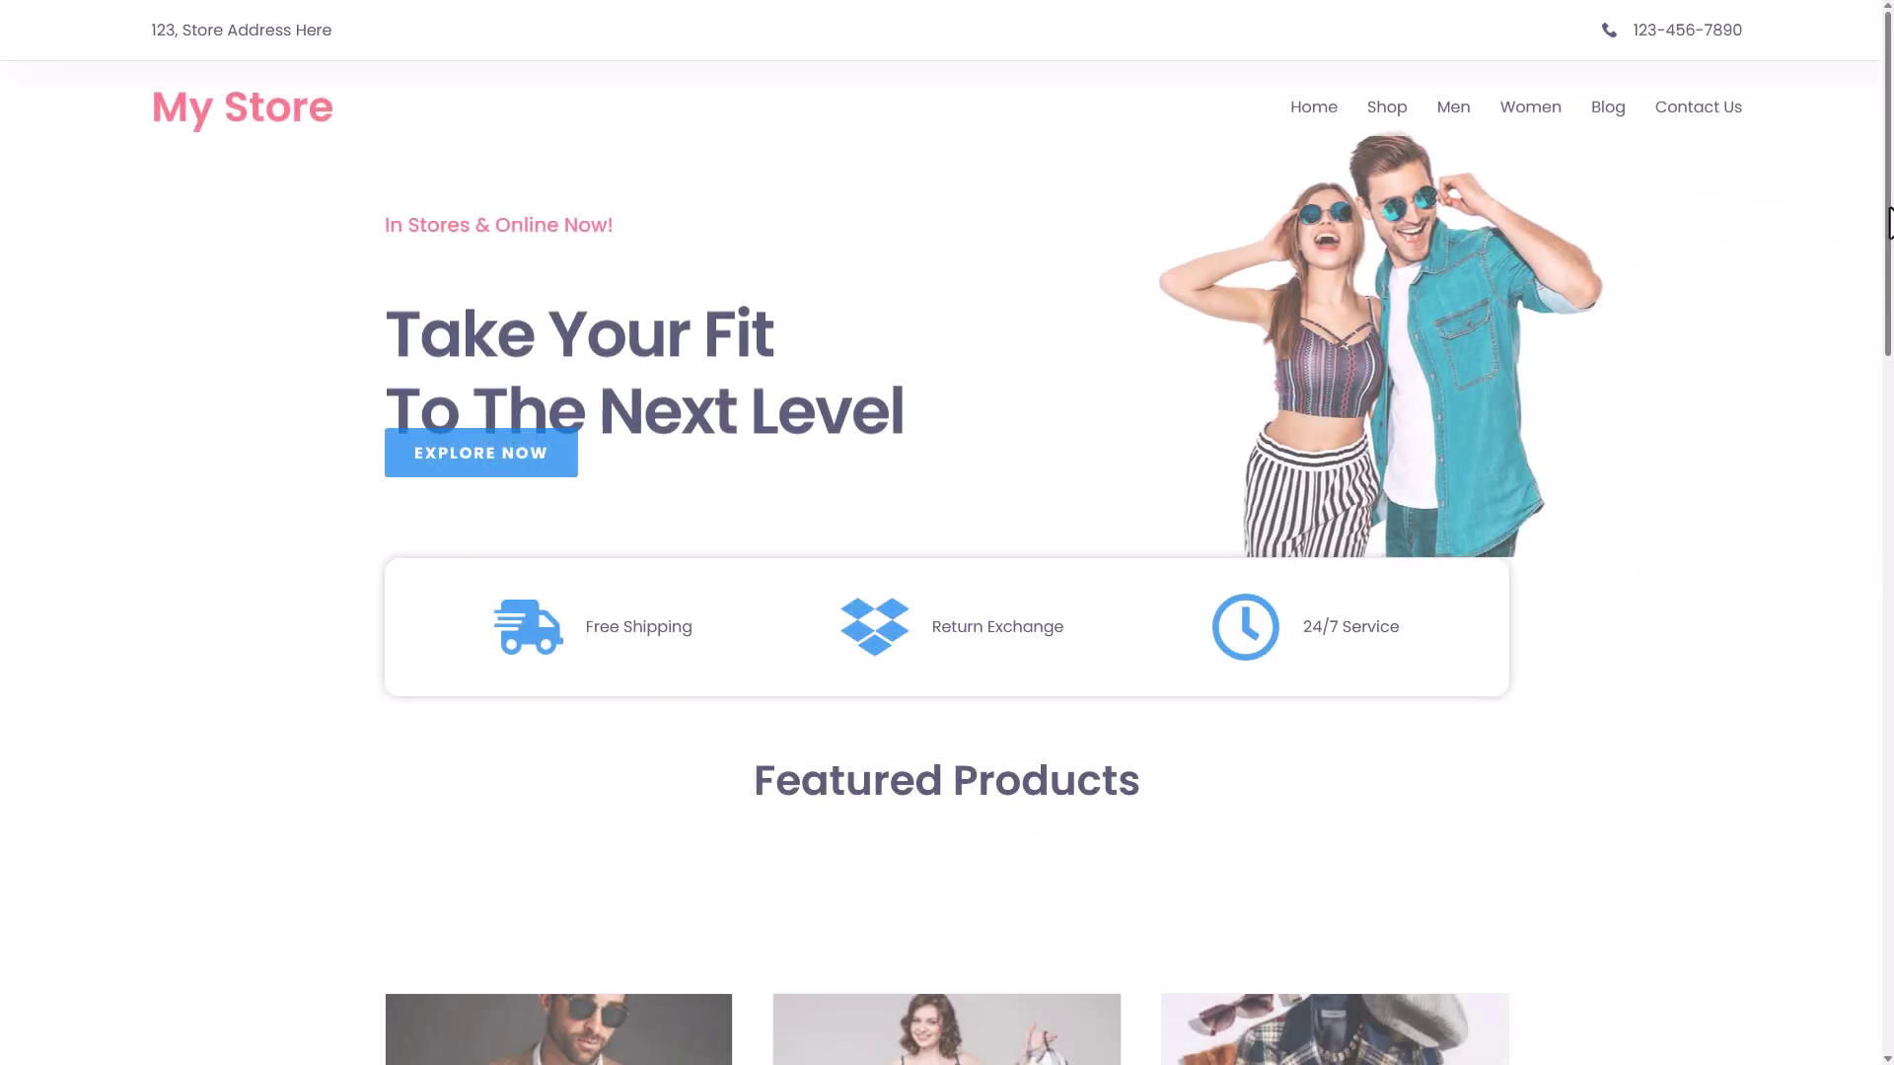
drag(1887, 219, 1833, 303)
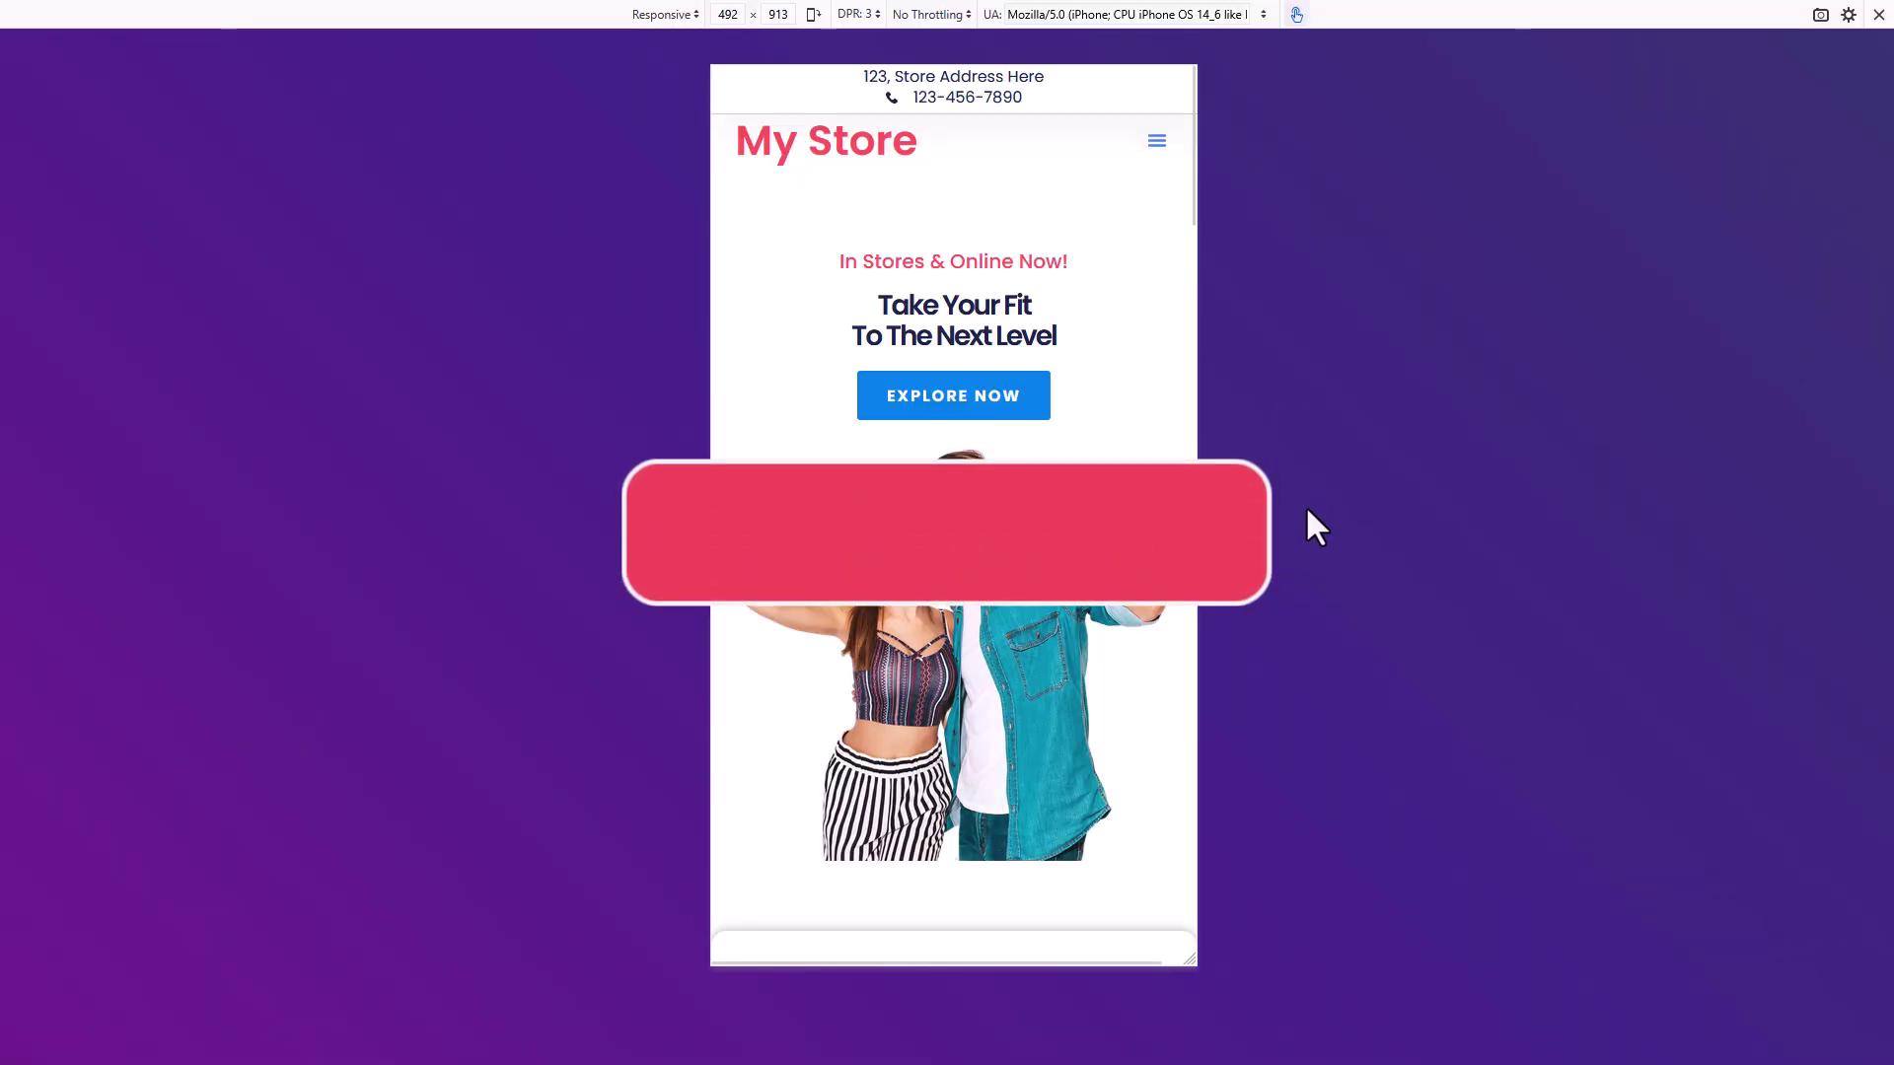
Test the header's navigation menu in the mobile responsive preview by expanding and collapsing it.
click(1159, 146)
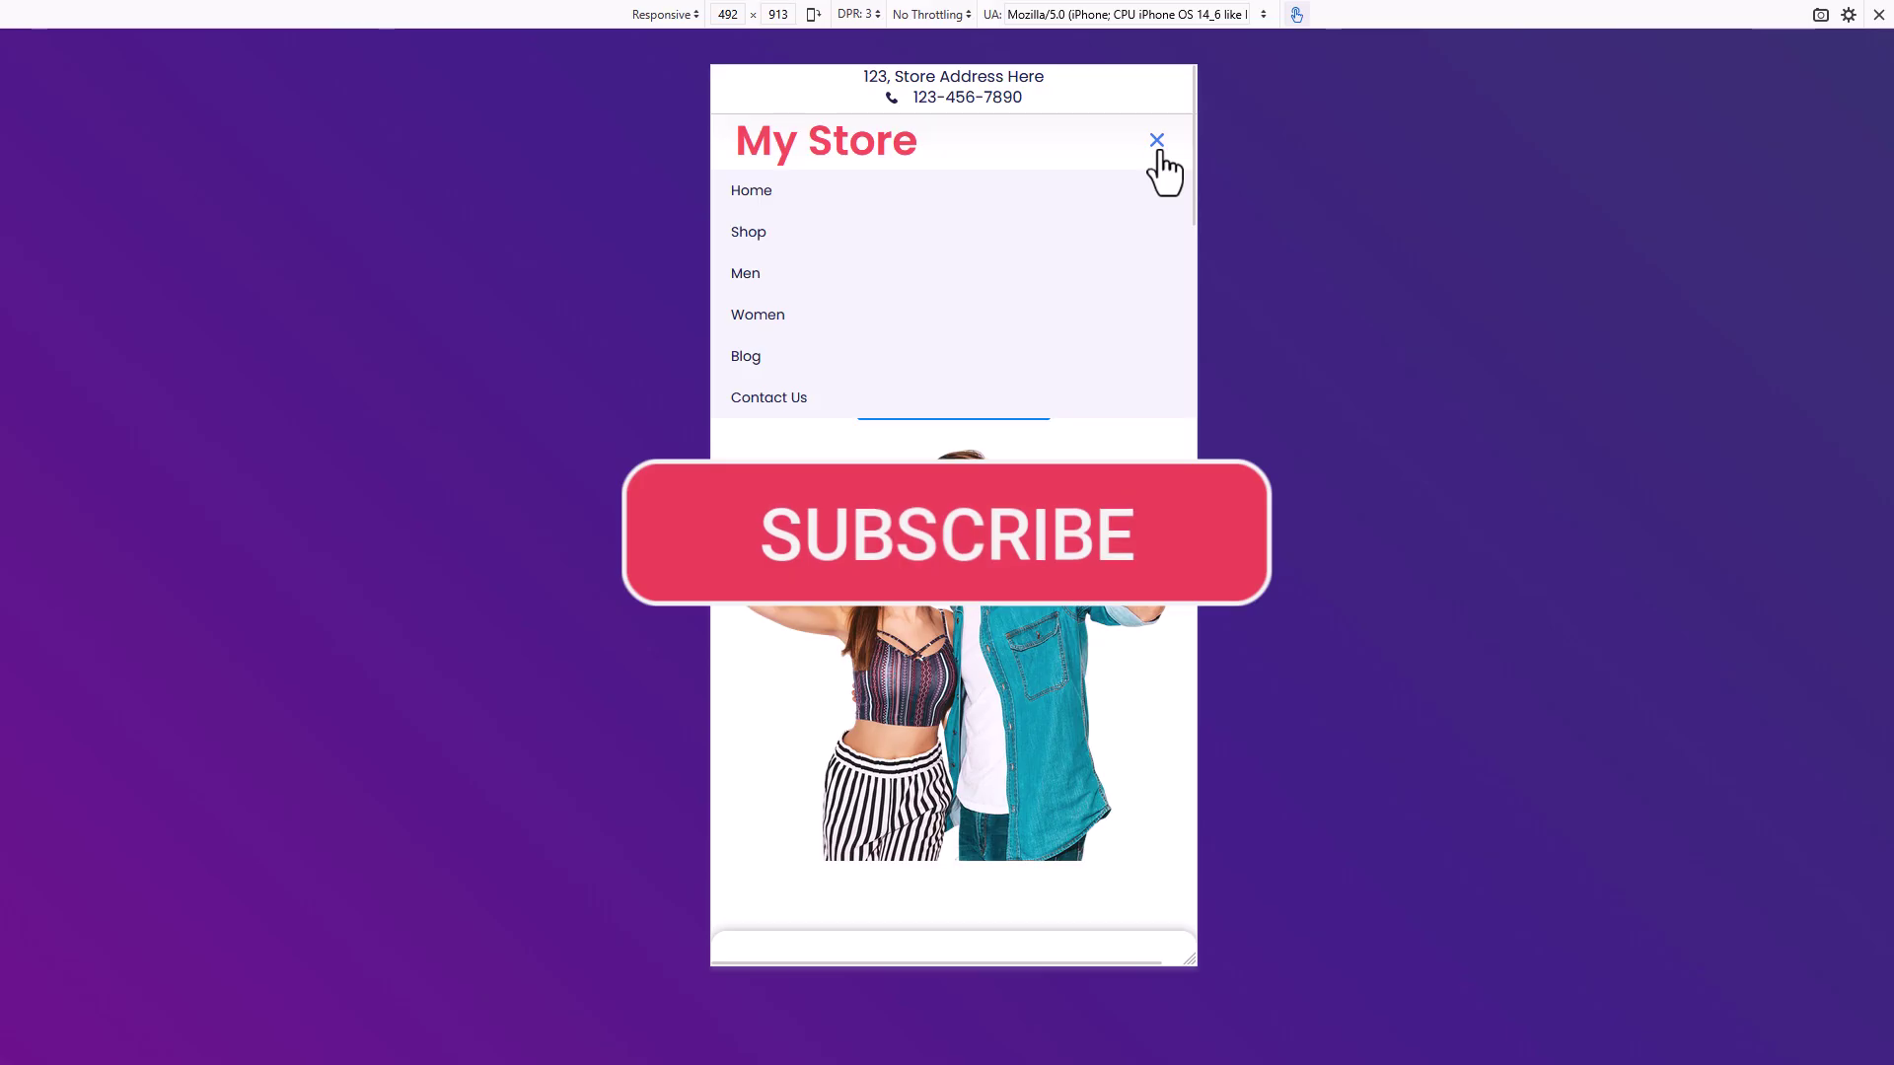
click(1160, 148)
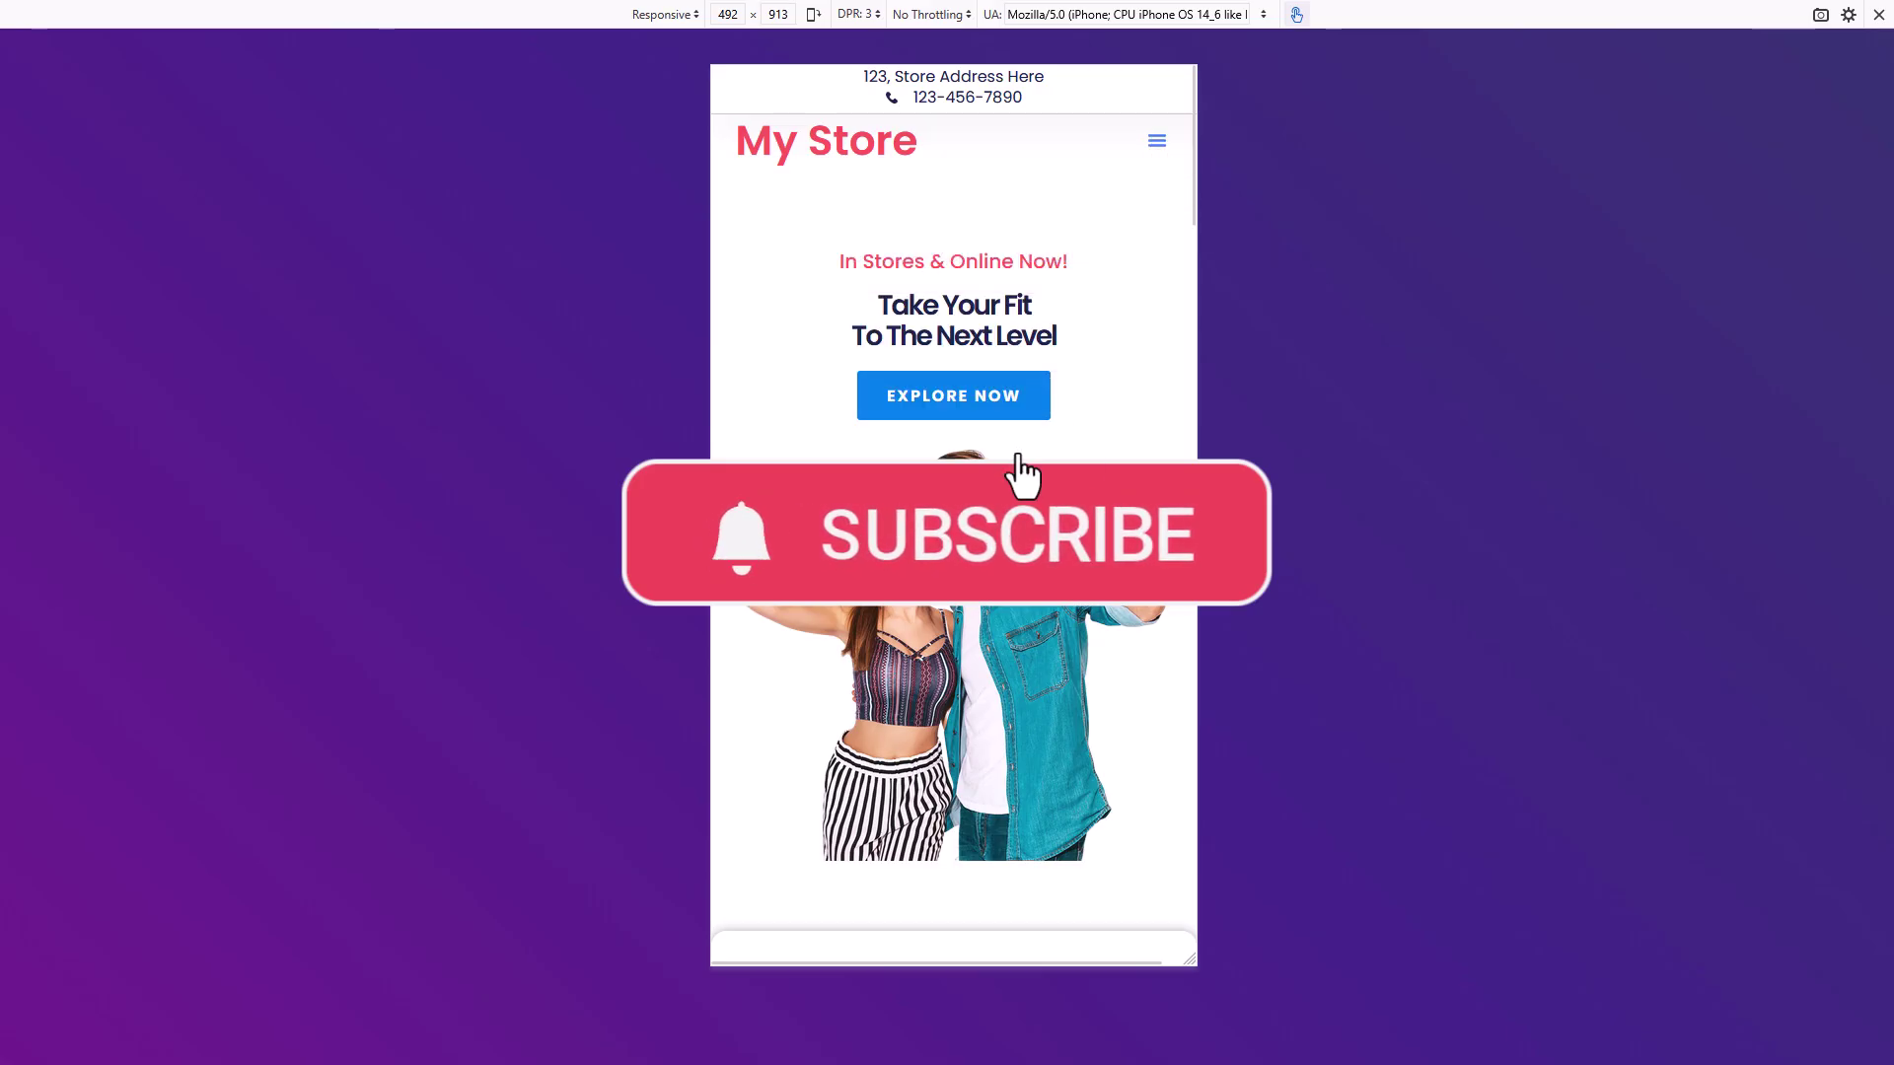